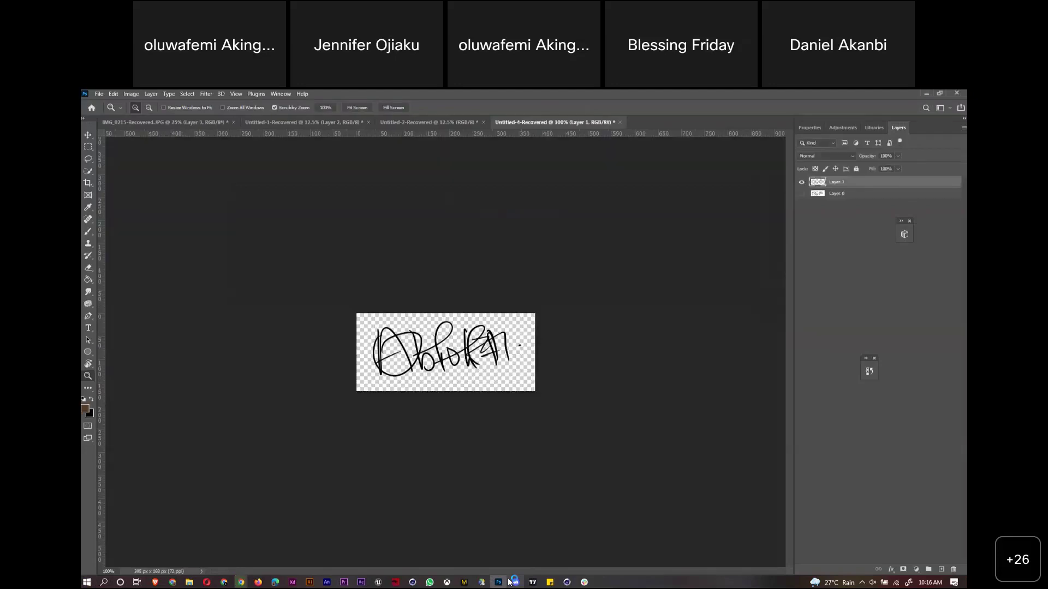
Switch to the blank Untitled-2 document and activate the Brush tool with the default black and white colours
{"action": "left_click", "coordinate": [404, 122]}
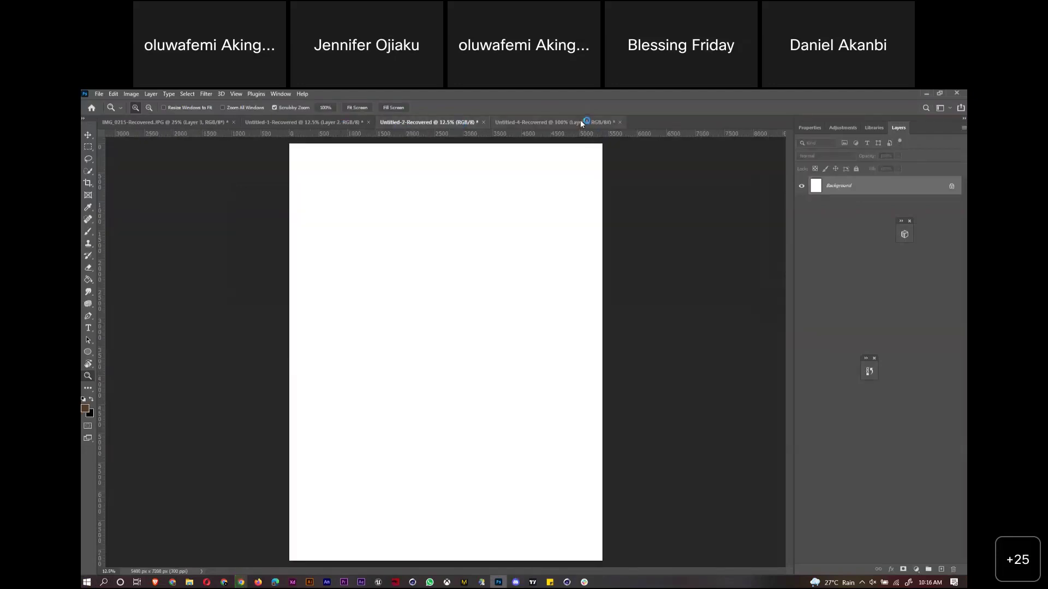
{"action": "left_click", "coordinate": [581, 121]}
{"action": "key", "text": "ctrl+shift+Tab"}
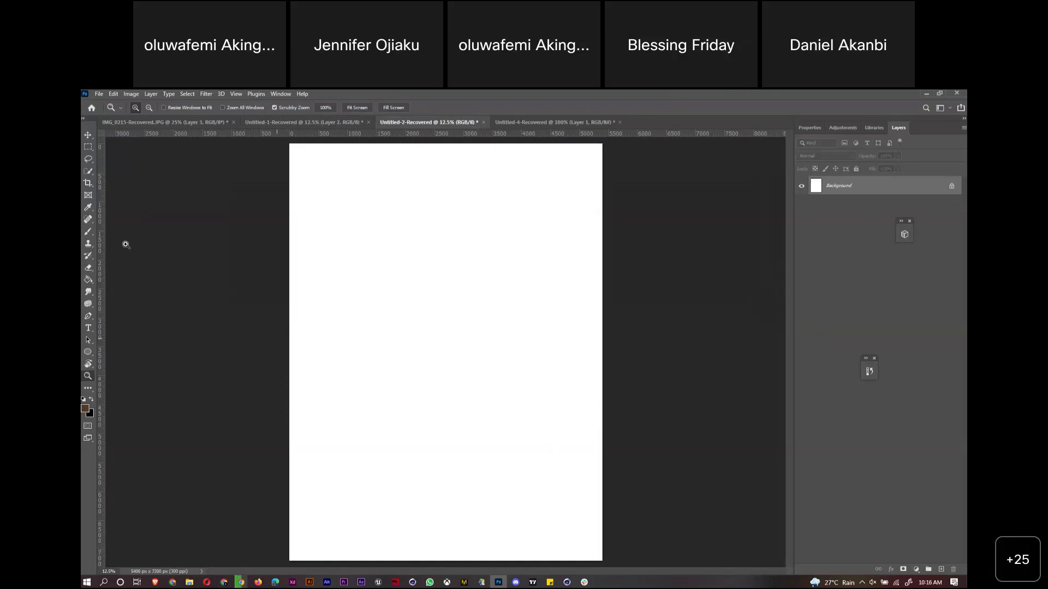
{"action": "left_click", "coordinate": [88, 231]}
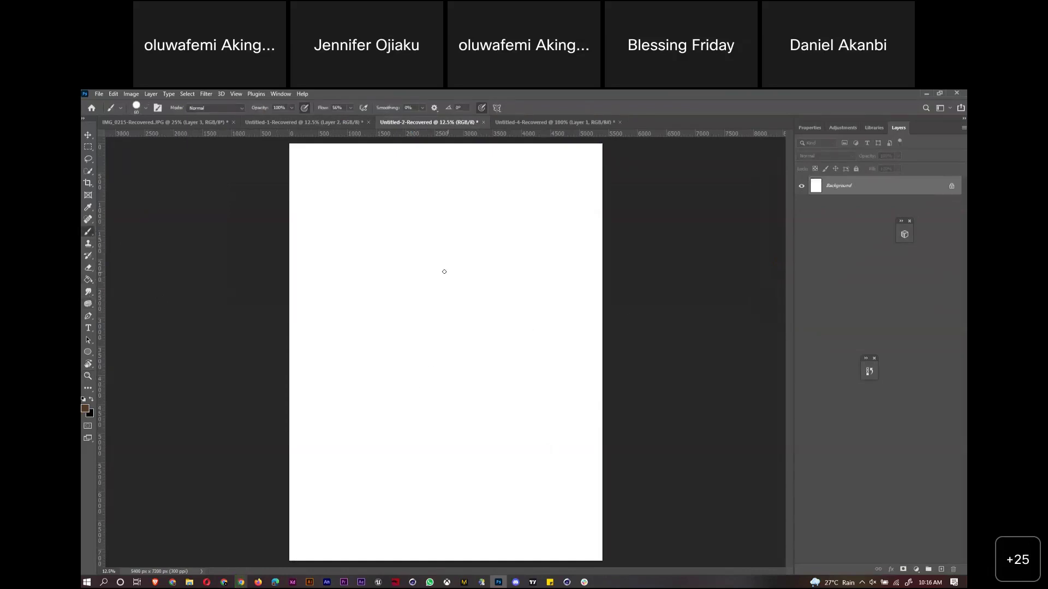
{"action": "key", "text": "d"}
Draw a cartoon figure's round head and elongated torso in black in the middle of the page
{"action": "mouse_move", "coordinate": [440, 250]}
{"action": "left_mouse_down"}
{"action": "mouse_move", "coordinate": [477, 243]}
{"action": "mouse_move", "coordinate": [461, 306]}
{"action": "left_mouse_up"}
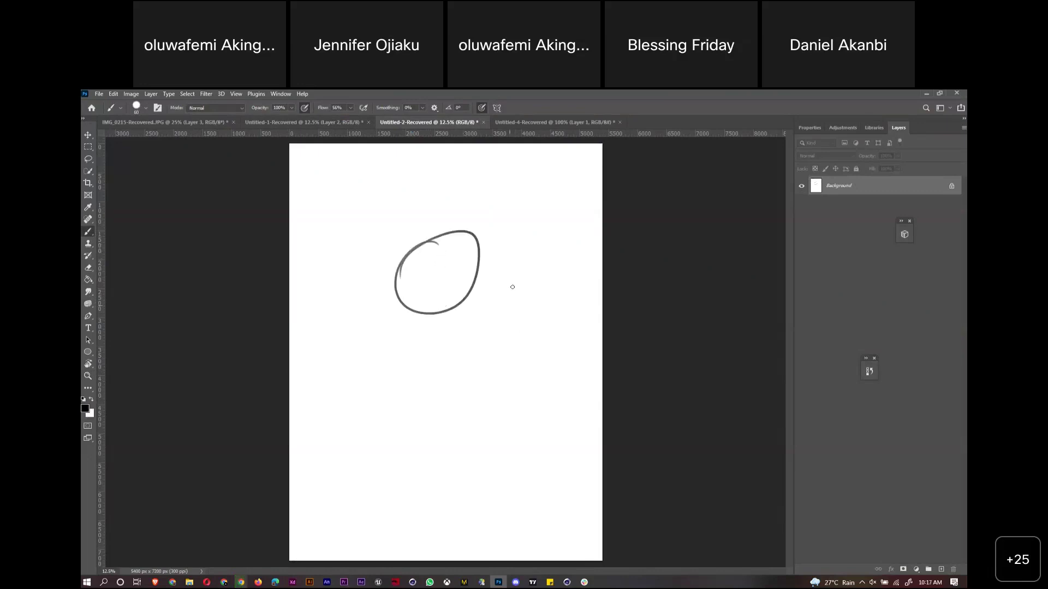
{"action": "key", "text": "ctrl+z"}
{"action": "mouse_move", "coordinate": [451, 237]}
{"action": "left_mouse_down"}
{"action": "mouse_move", "coordinate": [477, 297]}
{"action": "mouse_move", "coordinate": [426, 266]}
{"action": "left_mouse_up"}
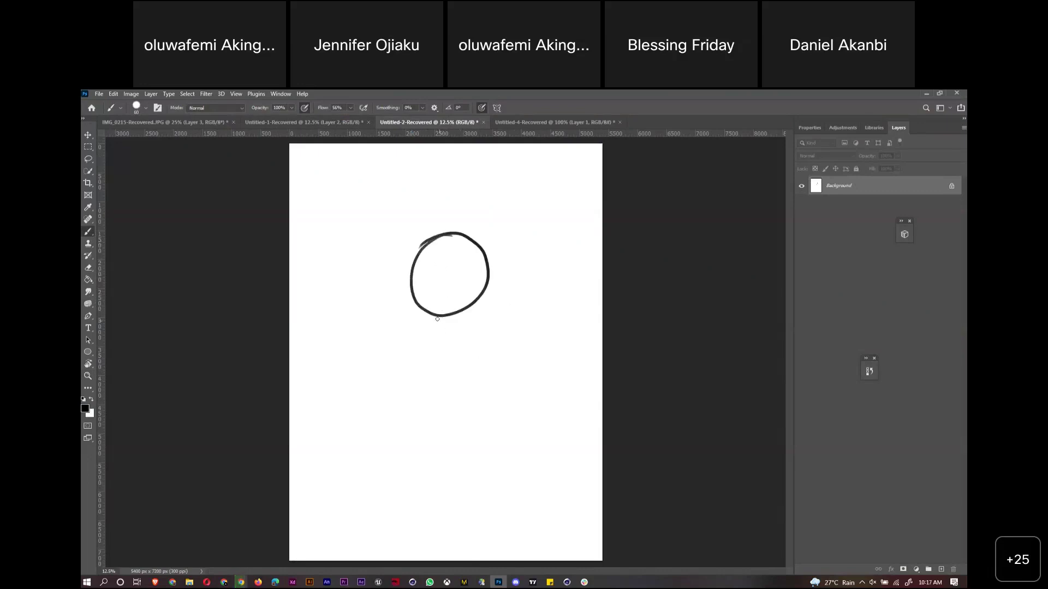
{"action": "left_click_drag", "start_coordinate": [421, 311], "coordinate": [422, 425]}
{"action": "mouse_move", "coordinate": [481, 309]}
{"action": "left_mouse_down"}
{"action": "mouse_move", "coordinate": [483, 416]}
{"action": "mouse_move", "coordinate": [422, 428]}
{"action": "left_mouse_up"}
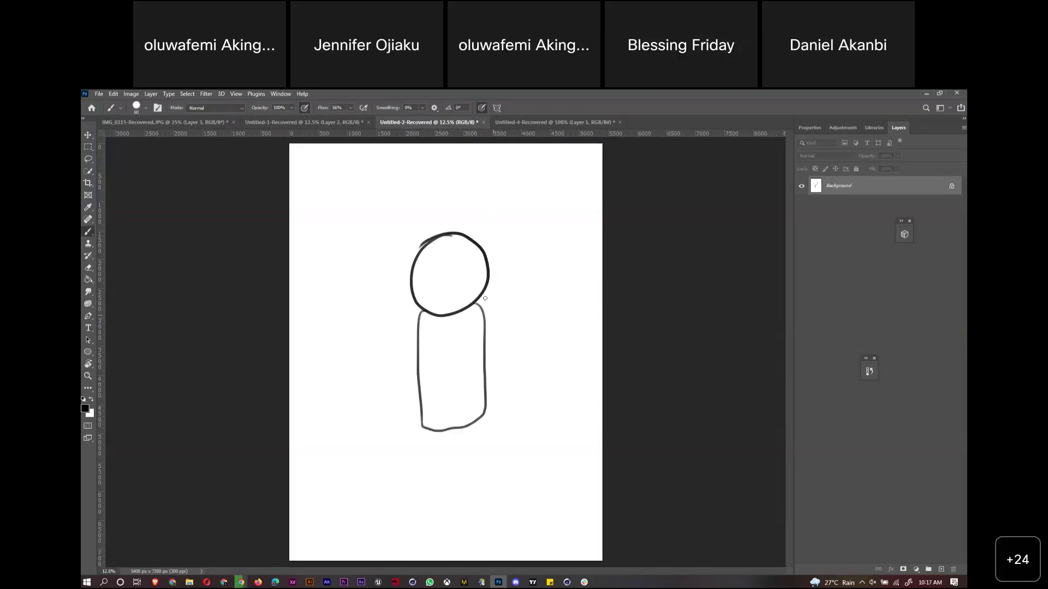
Complete the simple figure with arms, legs and shoes, plus a cap and a smiling face
{"action": "mouse_move", "coordinate": [477, 304]}
{"action": "left_mouse_down"}
{"action": "mouse_move", "coordinate": [526, 361]}
{"action": "mouse_move", "coordinate": [485, 336]}
{"action": "mouse_move", "coordinate": [473, 305]}
{"action": "mouse_move", "coordinate": [369, 379]}
{"action": "mouse_move", "coordinate": [403, 368]}
{"action": "mouse_move", "coordinate": [429, 320]}
{"action": "left_mouse_up"}
{"action": "mouse_move", "coordinate": [423, 430]}
{"action": "left_mouse_down"}
{"action": "mouse_move", "coordinate": [428, 526]}
{"action": "mouse_move", "coordinate": [458, 519]}
{"action": "mouse_move", "coordinate": [419, 529]}
{"action": "left_mouse_up"}
{"action": "mouse_move", "coordinate": [484, 418]}
{"action": "left_mouse_down"}
{"action": "mouse_move", "coordinate": [496, 504]}
{"action": "mouse_move", "coordinate": [450, 441]}
{"action": "left_mouse_up"}
{"action": "mouse_move", "coordinate": [501, 512]}
{"action": "left_mouse_down"}
{"action": "mouse_move", "coordinate": [516, 534]}
{"action": "mouse_move", "coordinate": [475, 515]}
{"action": "mouse_move", "coordinate": [396, 550]}
{"action": "mouse_move", "coordinate": [434, 527]}
{"action": "left_mouse_up"}
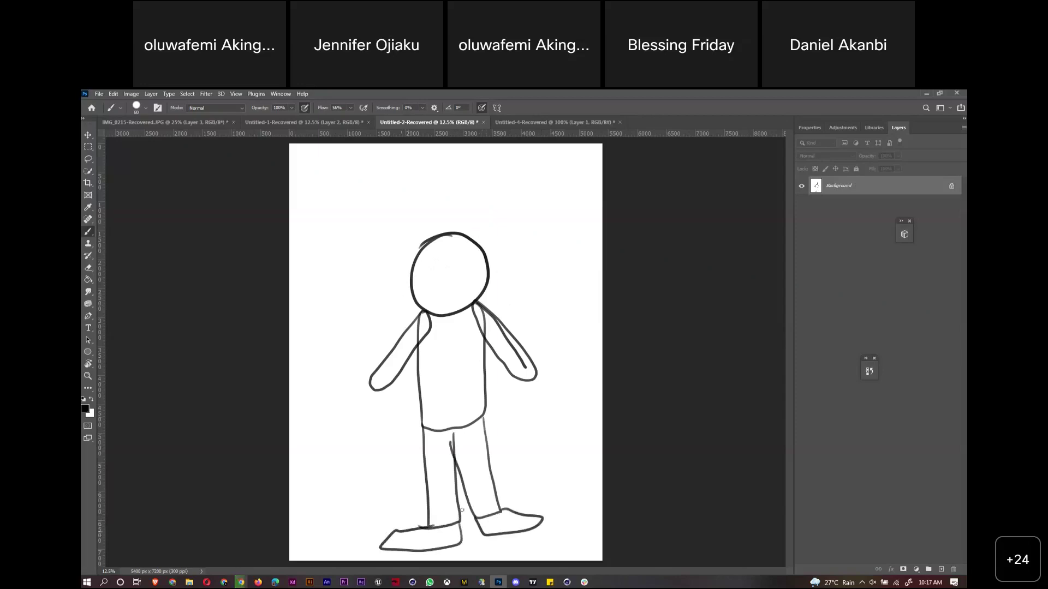
{"action": "mouse_move", "coordinate": [420, 249]}
{"action": "left_mouse_down"}
{"action": "mouse_move", "coordinate": [525, 246]}
{"action": "mouse_move", "coordinate": [501, 250]}
{"action": "left_mouse_up"}
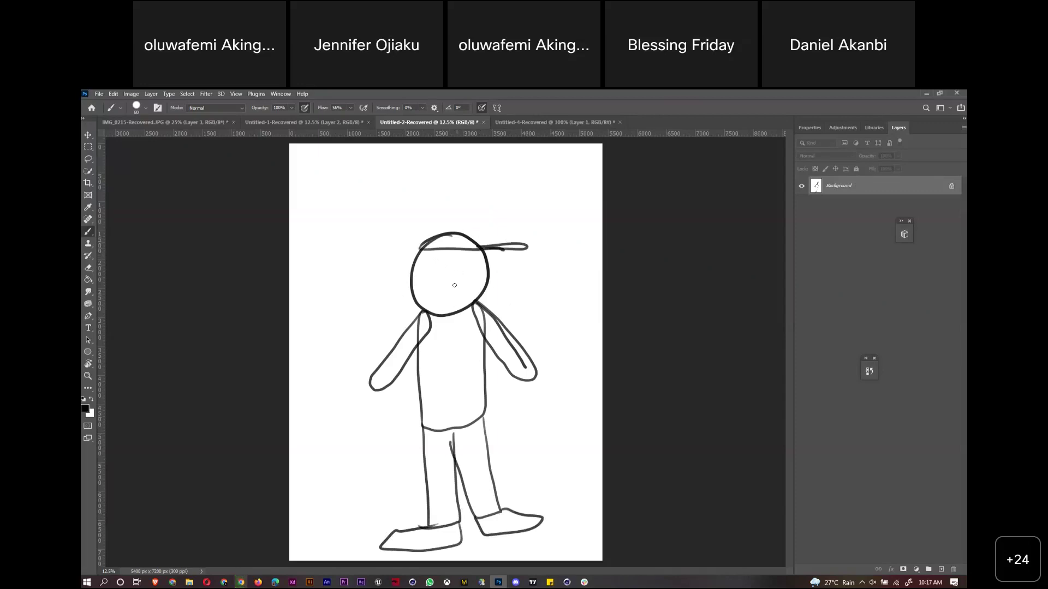
{"action": "mouse_move", "coordinate": [427, 266]}
{"action": "left_mouse_down"}
{"action": "mouse_move", "coordinate": [426, 281]}
{"action": "mouse_move", "coordinate": [429, 265]}
{"action": "mouse_move", "coordinate": [433, 279]}
{"action": "mouse_move", "coordinate": [453, 265]}
{"action": "mouse_move", "coordinate": [457, 288]}
{"action": "mouse_move", "coordinate": [437, 295]}
{"action": "left_mouse_up"}
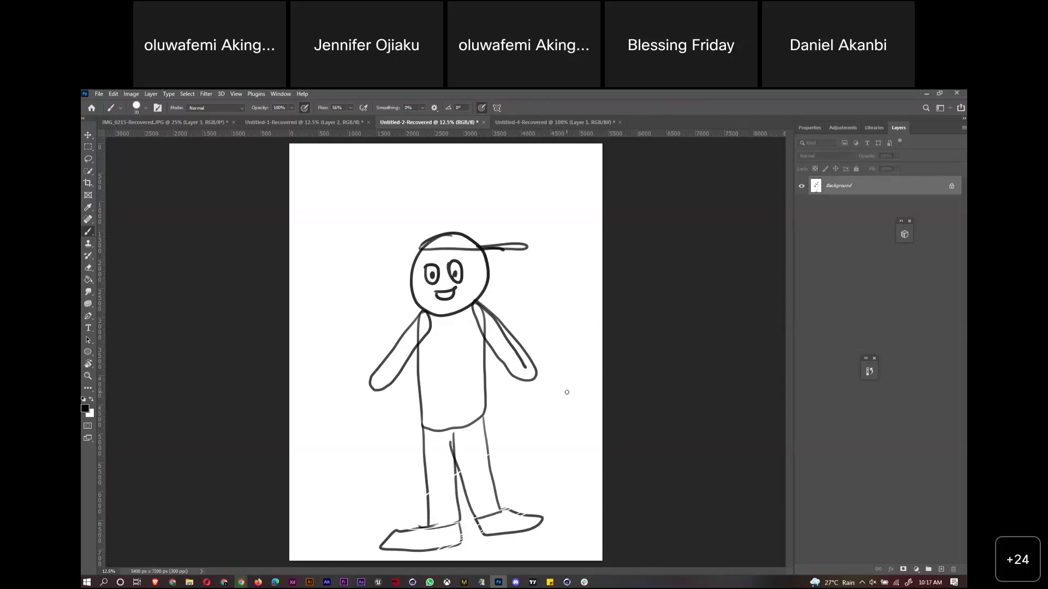
Enlarge the brush to 250 px and erase most of the figure above its feet
{"action": "key", "text": "bracketright"}
{"action": "key", "text": "bracketright"}
{"action": "key", "text": "bracketright"}
{"action": "key", "text": "bracketright"}
{"action": "mouse_move", "coordinate": [515, 486]}
{"action": "left_mouse_down"}
{"action": "mouse_move", "coordinate": [464, 478]}
{"action": "mouse_move", "coordinate": [469, 431]}
{"action": "mouse_move", "coordinate": [508, 363]}
{"action": "mouse_move", "coordinate": [497, 314]}
{"action": "mouse_move", "coordinate": [483, 309]}
{"action": "mouse_move", "coordinate": [494, 267]}
{"action": "mouse_move", "coordinate": [420, 330]}
{"action": "mouse_move", "coordinate": [398, 374]}
{"action": "mouse_move", "coordinate": [434, 425]}
{"action": "left_mouse_up"}
{"action": "mouse_move", "coordinate": [486, 244]}
{"action": "left_mouse_down"}
{"action": "mouse_move", "coordinate": [453, 271]}
{"action": "mouse_move", "coordinate": [464, 235]}
{"action": "mouse_move", "coordinate": [453, 233]}
{"action": "mouse_move", "coordinate": [417, 273]}
{"action": "mouse_move", "coordinate": [371, 383]}
{"action": "left_mouse_up"}
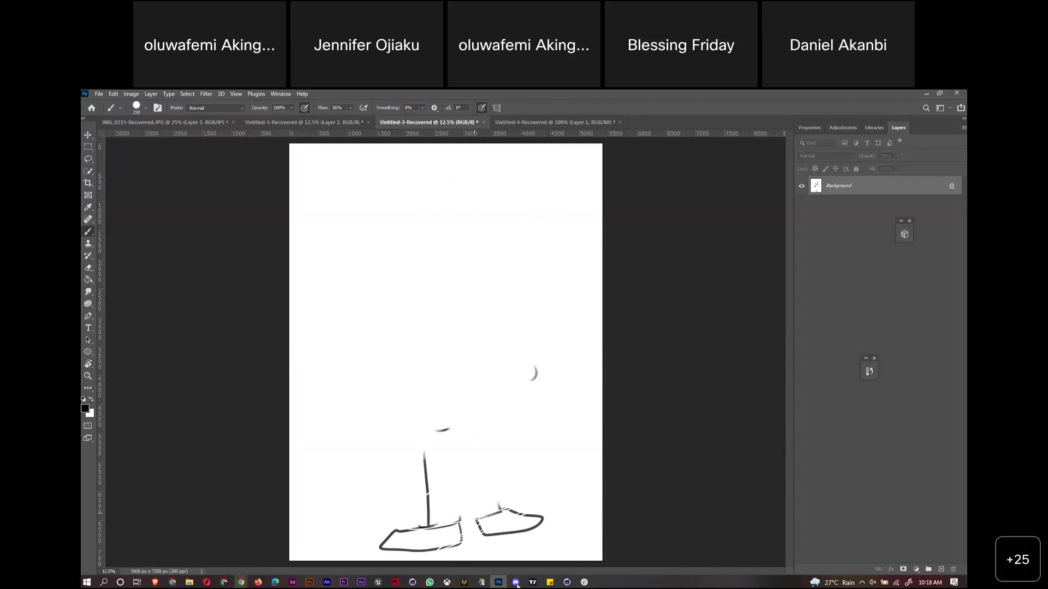
Glance at Cinema 4D, return to Photoshop and erase the remaining strokes of the figure
{"action": "left_click", "coordinate": [567, 583]}
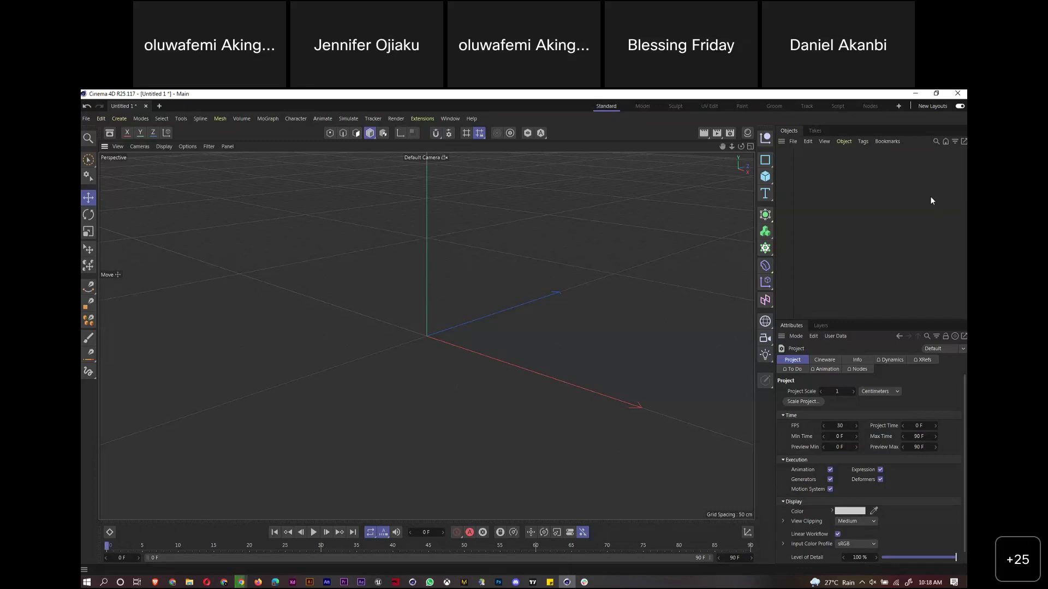
{"action": "left_click", "coordinate": [499, 582]}
{"action": "mouse_move", "coordinate": [526, 513]}
{"action": "left_mouse_down", "text": "ctrl"}
{"action": "mouse_move", "coordinate": [548, 513]}
{"action": "mouse_move", "coordinate": [517, 400]}
{"action": "left_mouse_up", "text": "ctrl"}
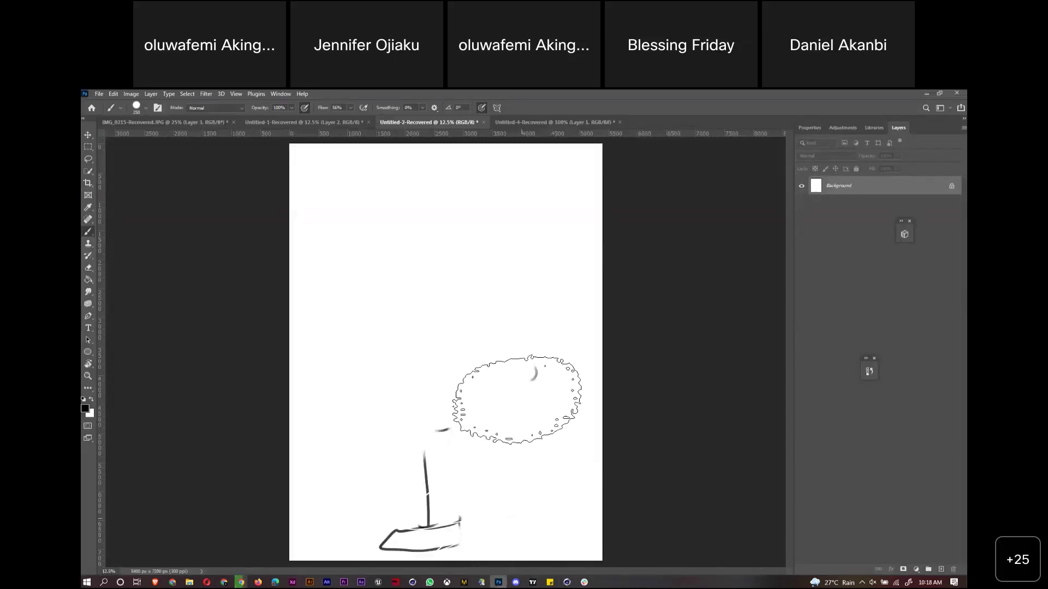
{"action": "key", "text": "ctrl+d"}
{"action": "middle_click", "coordinate": [462, 382]}
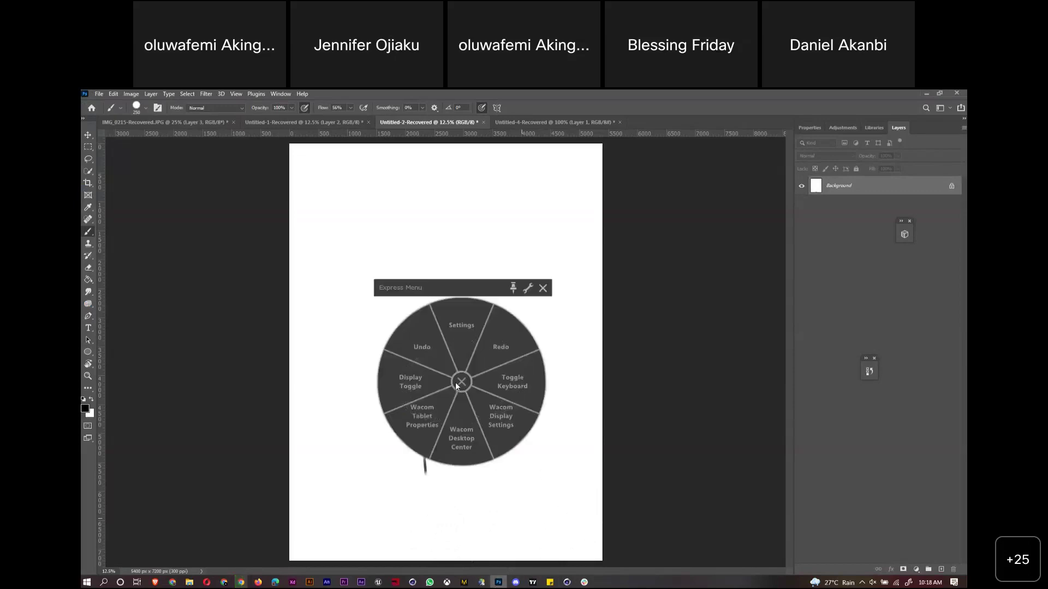
{"action": "left_click", "coordinate": [459, 383]}
{"action": "left_click_drag", "start_coordinate": [460, 381], "coordinate": [425, 435]}
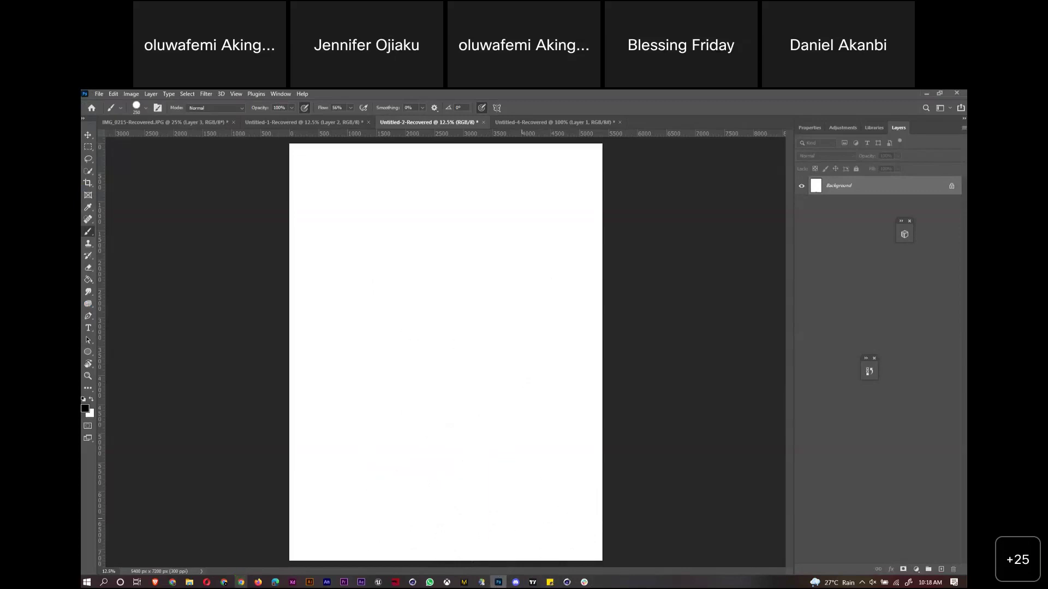
Switch to Sticky Notes to read the Design Pal mentoring Task 1 observations, and return to Photoshop
{"action": "mouse_move", "coordinate": [555, 571]}
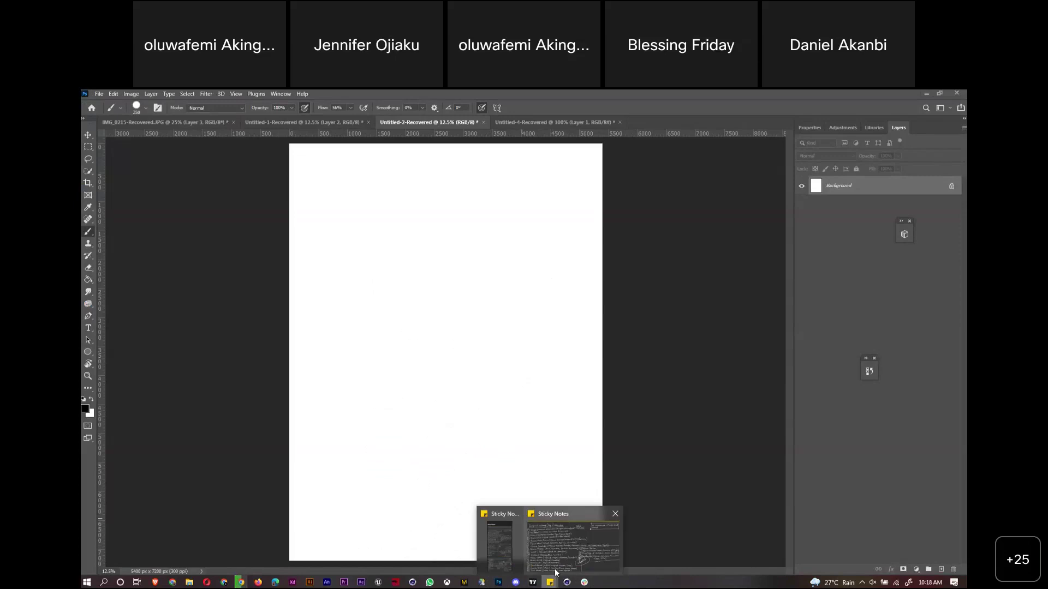
{"action": "left_click", "coordinate": [555, 572]}
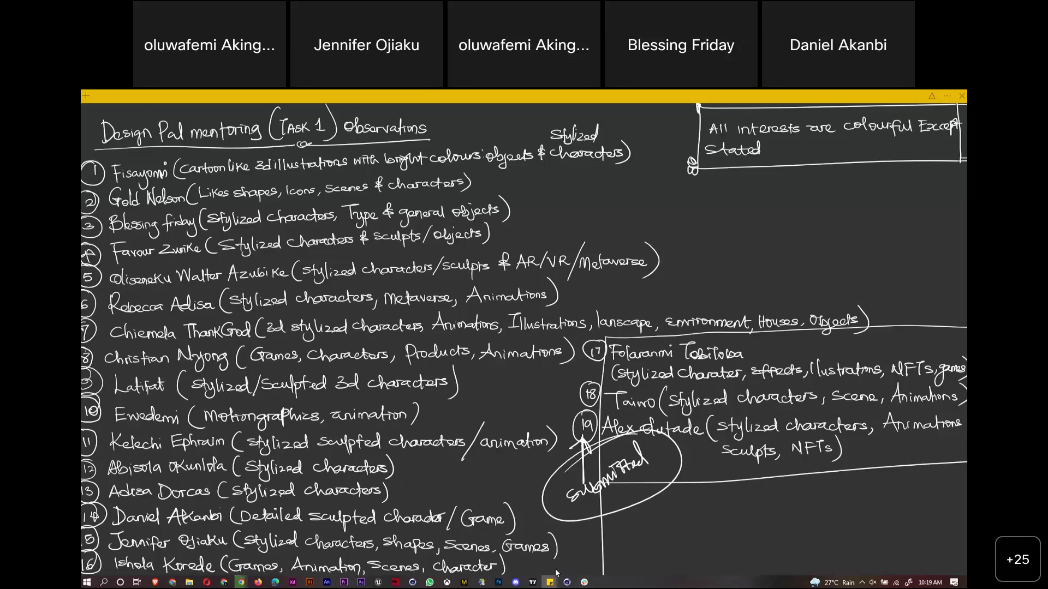
{"action": "left_click", "coordinate": [498, 583]}
Shrink the brush to a thin line and sketch a loose circle for the upper head
{"action": "key", "text": "bracketleft"}
{"action": "key", "text": "bracketleft"}
{"action": "key", "text": "bracketleft"}
{"action": "key", "text": "bracketleft"}
{"action": "key", "text": "bracketleft"}
{"action": "key", "text": "bracketleft"}
{"action": "key", "text": "bracketleft"}
{"action": "key", "text": "bracketleft"}
{"action": "key", "text": "bracketleft"}
{"action": "key", "text": "bracketleft"}
{"action": "key", "text": "bracketleft"}
{"action": "key", "text": "bracketleft"}
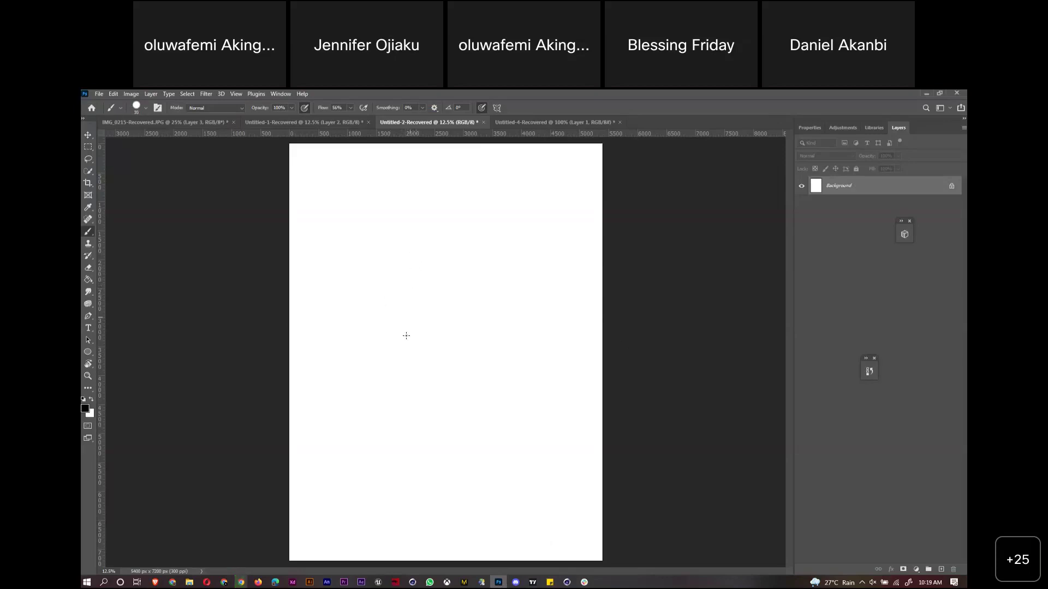
{"action": "mouse_move", "coordinate": [428, 280]}
{"action": "left_mouse_down"}
{"action": "mouse_move", "coordinate": [455, 227]}
{"action": "mouse_move", "coordinate": [414, 253]}
{"action": "mouse_move", "coordinate": [464, 235]}
{"action": "mouse_move", "coordinate": [417, 265]}
{"action": "left_mouse_up"}
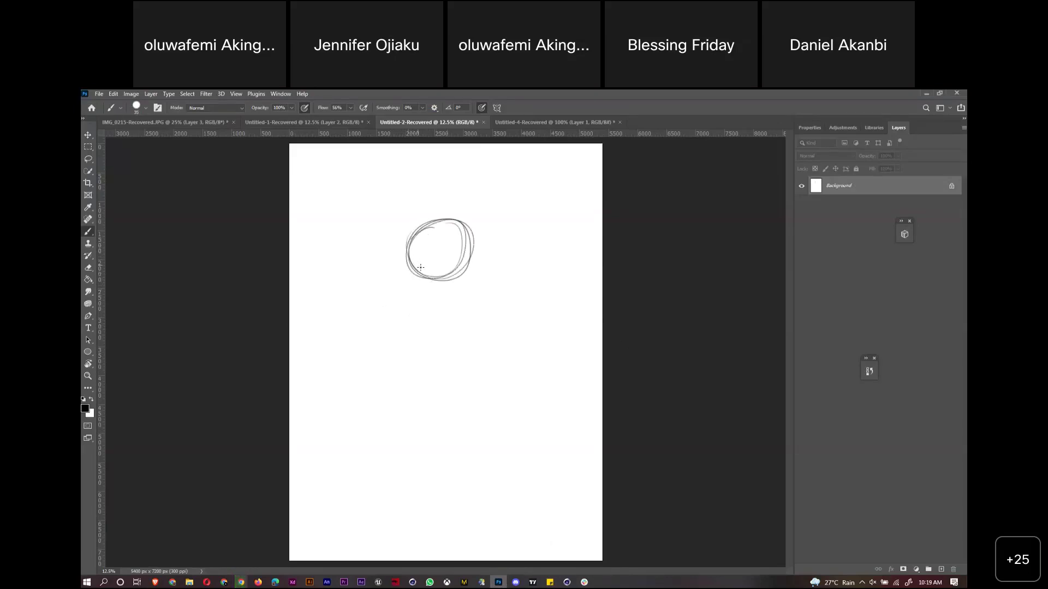
Rough in an oval lower face, a large round belly, tapering legs and long feet below the head circle
{"action": "mouse_move", "coordinate": [416, 323]}
{"action": "left_mouse_down"}
{"action": "mouse_move", "coordinate": [436, 257]}
{"action": "mouse_move", "coordinate": [467, 278]}
{"action": "mouse_move", "coordinate": [434, 342]}
{"action": "mouse_move", "coordinate": [404, 298]}
{"action": "mouse_move", "coordinate": [415, 321]}
{"action": "mouse_move", "coordinate": [434, 256]}
{"action": "mouse_move", "coordinate": [471, 317]}
{"action": "mouse_move", "coordinate": [472, 306]}
{"action": "mouse_move", "coordinate": [382, 322]}
{"action": "mouse_move", "coordinate": [523, 326]}
{"action": "mouse_move", "coordinate": [354, 384]}
{"action": "mouse_move", "coordinate": [357, 450]}
{"action": "mouse_move", "coordinate": [451, 365]}
{"action": "mouse_move", "coordinate": [393, 368]}
{"action": "mouse_move", "coordinate": [357, 385]}
{"action": "mouse_move", "coordinate": [513, 350]}
{"action": "mouse_move", "coordinate": [391, 316]}
{"action": "mouse_move", "coordinate": [505, 413]}
{"action": "mouse_move", "coordinate": [371, 376]}
{"action": "mouse_move", "coordinate": [446, 415]}
{"action": "mouse_move", "coordinate": [503, 411]}
{"action": "mouse_move", "coordinate": [494, 458]}
{"action": "mouse_move", "coordinate": [466, 505]}
{"action": "left_mouse_up"}
{"action": "mouse_move", "coordinate": [489, 414]}
{"action": "left_mouse_down"}
{"action": "mouse_move", "coordinate": [391, 491]}
{"action": "mouse_move", "coordinate": [396, 522]}
{"action": "mouse_move", "coordinate": [470, 515]}
{"action": "mouse_move", "coordinate": [430, 508]}
{"action": "mouse_move", "coordinate": [423, 458]}
{"action": "mouse_move", "coordinate": [385, 436]}
{"action": "mouse_move", "coordinate": [404, 533]}
{"action": "mouse_move", "coordinate": [472, 452]}
{"action": "mouse_move", "coordinate": [461, 520]}
{"action": "mouse_move", "coordinate": [437, 523]}
{"action": "mouse_move", "coordinate": [470, 522]}
{"action": "left_mouse_up"}
{"action": "mouse_move", "coordinate": [524, 484]}
{"action": "left_mouse_down"}
{"action": "mouse_move", "coordinate": [497, 525]}
{"action": "mouse_move", "coordinate": [358, 531]}
{"action": "mouse_move", "coordinate": [437, 526]}
{"action": "mouse_move", "coordinate": [409, 540]}
{"action": "left_mouse_up"}
Sketch both arms with pointed hands along the sides of the round belly
{"action": "mouse_move", "coordinate": [513, 327]}
{"action": "left_mouse_down"}
{"action": "mouse_move", "coordinate": [536, 397]}
{"action": "mouse_move", "coordinate": [519, 402]}
{"action": "mouse_move", "coordinate": [512, 384]}
{"action": "mouse_move", "coordinate": [517, 402]}
{"action": "left_mouse_up"}
{"action": "mouse_move", "coordinate": [530, 354]}
{"action": "left_mouse_down"}
{"action": "mouse_move", "coordinate": [515, 393]}
{"action": "mouse_move", "coordinate": [529, 419]}
{"action": "left_mouse_up"}
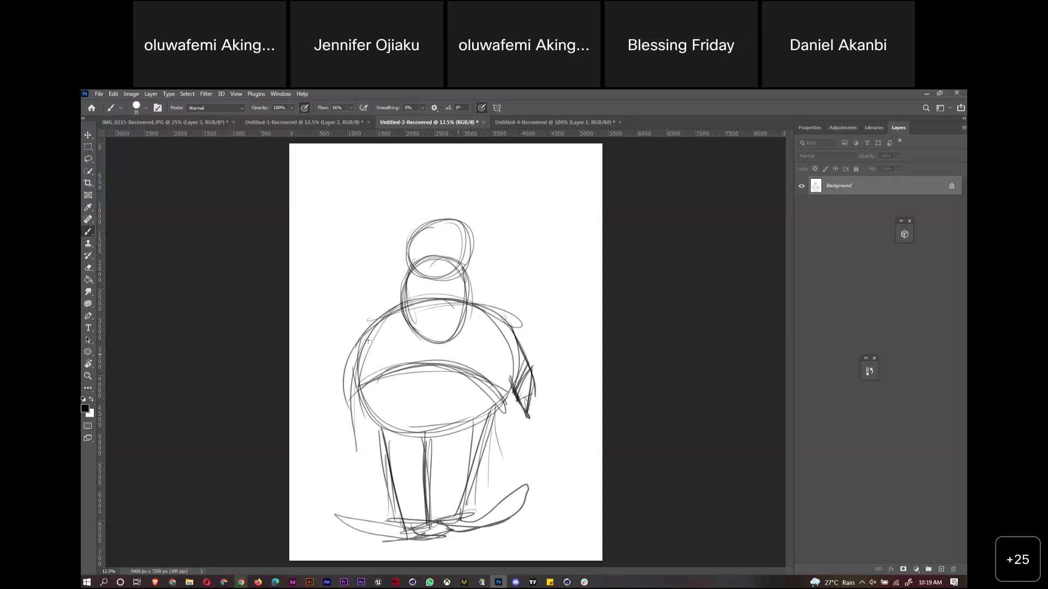
{"action": "mouse_move", "coordinate": [337, 414]}
{"action": "left_mouse_down"}
{"action": "mouse_move", "coordinate": [349, 354]}
{"action": "mouse_move", "coordinate": [337, 410]}
{"action": "left_mouse_up"}
{"action": "mouse_move", "coordinate": [339, 396]}
{"action": "left_mouse_down"}
{"action": "mouse_move", "coordinate": [336, 418]}
{"action": "mouse_move", "coordinate": [362, 410]}
{"action": "left_mouse_up"}
{"action": "mouse_move", "coordinate": [334, 415]}
{"action": "left_mouse_down"}
{"action": "mouse_move", "coordinate": [345, 427]}
{"action": "mouse_move", "coordinate": [336, 420]}
{"action": "left_mouse_up"}
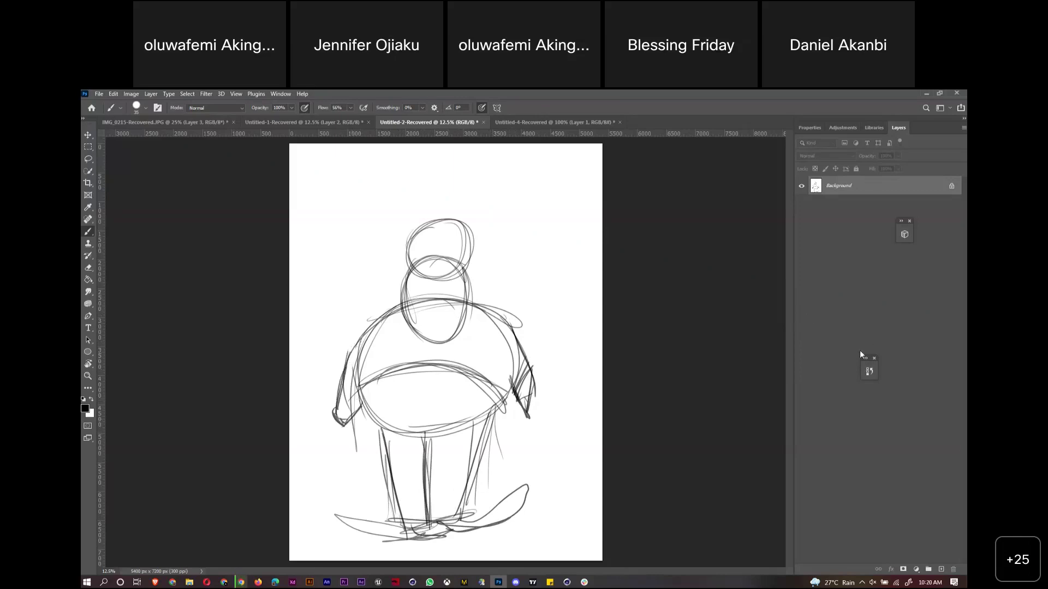
Add a new layer above the sketch, lower the unlocked sketch layer's opacity to 51%, and make Layer 1 active
{"action": "left_click", "coordinate": [941, 569]}
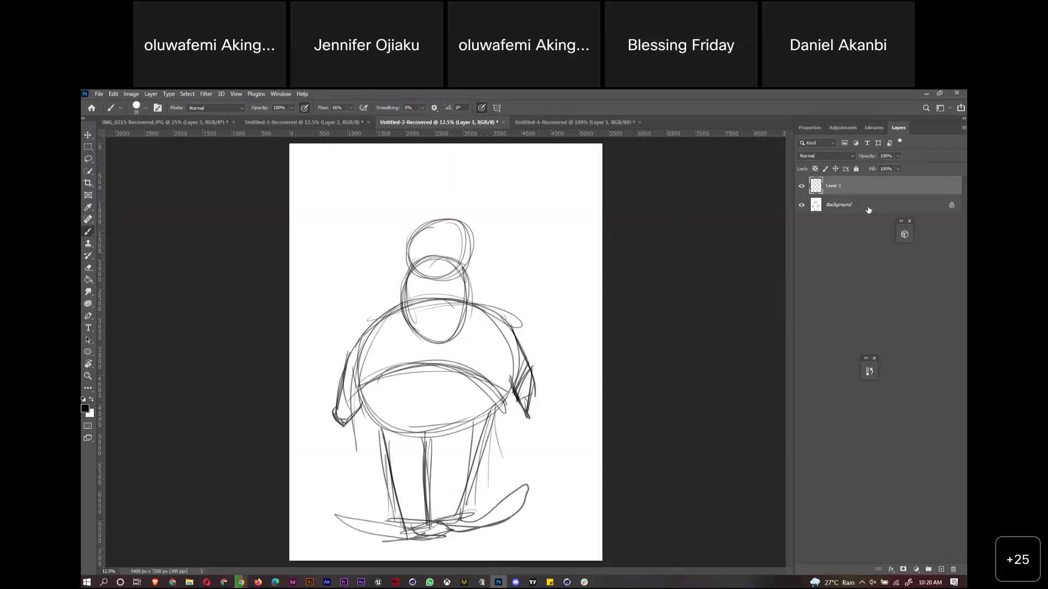
{"action": "left_click", "coordinate": [951, 205]}
{"action": "left_click", "coordinate": [898, 156]}
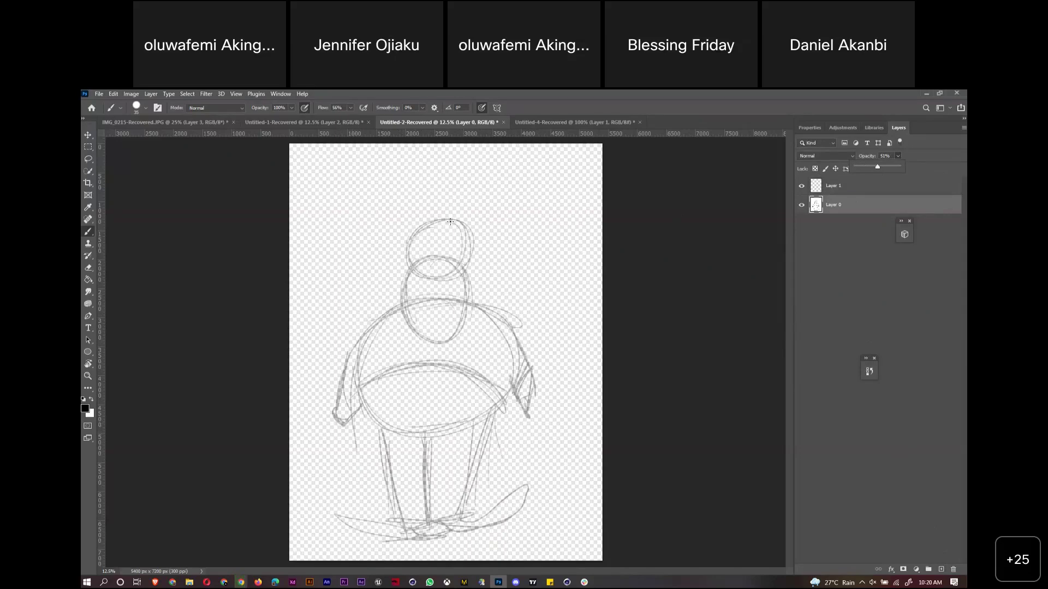
{"action": "left_click", "coordinate": [408, 240]}
{"action": "left_click", "coordinate": [883, 186]}
Try to trace the head outline over the faded sketch, and undo the strokes
{"action": "mouse_move", "coordinate": [407, 237]}
{"action": "left_mouse_down"}
{"action": "mouse_move", "coordinate": [410, 316]}
{"action": "mouse_move", "coordinate": [423, 335]}
{"action": "left_mouse_up"}
{"action": "mouse_move", "coordinate": [467, 245]}
{"action": "left_mouse_down"}
{"action": "mouse_move", "coordinate": [460, 323]}
{"action": "mouse_move", "coordinate": [424, 335]}
{"action": "left_mouse_up"}
{"action": "key", "text": "ctrl+z"}
{"action": "key", "text": "ctrl+z"}
{"action": "key", "text": "ctrl+z"}
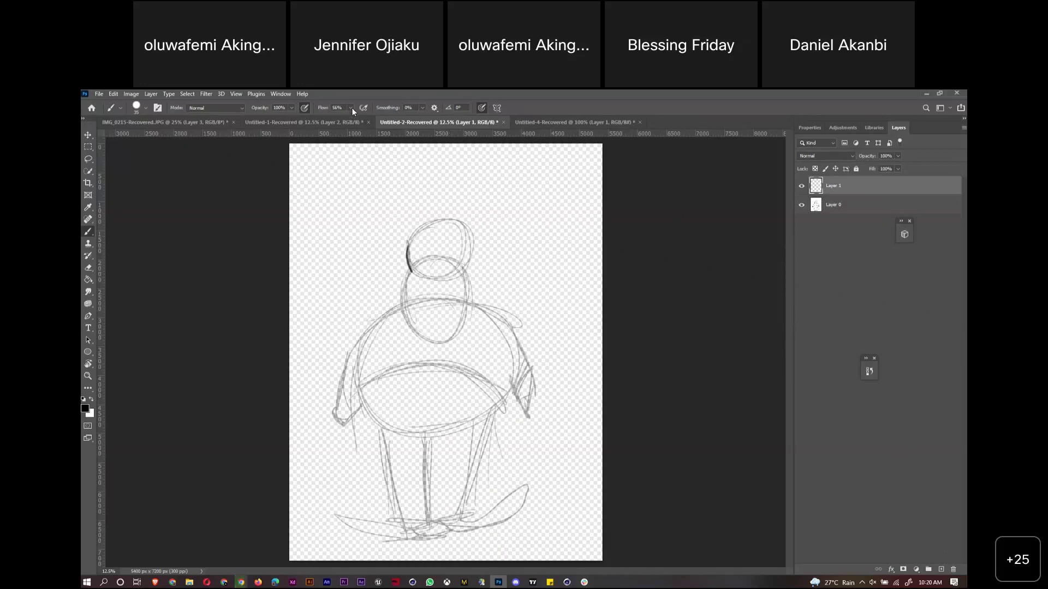
Set the brush smoothing to 44% and trace the clean head and jaw outline on Layer 1
{"action": "left_click", "coordinate": [423, 108]}
{"action": "key", "text": "Escape"}
{"action": "left_click_drag", "start_coordinate": [412, 270], "coordinate": [406, 312]}
{"action": "mouse_move", "coordinate": [464, 267]}
{"action": "left_mouse_down"}
{"action": "mouse_move", "coordinate": [457, 325]}
{"action": "mouse_move", "coordinate": [438, 314]}
{"action": "mouse_move", "coordinate": [411, 317]}
{"action": "mouse_move", "coordinate": [410, 328]}
{"action": "mouse_move", "coordinate": [446, 330]}
{"action": "mouse_move", "coordinate": [461, 315]}
{"action": "mouse_move", "coordinate": [451, 329]}
{"action": "mouse_move", "coordinate": [461, 311]}
{"action": "left_mouse_up"}
{"action": "mouse_move", "coordinate": [464, 267]}
{"action": "left_mouse_down"}
{"action": "mouse_move", "coordinate": [427, 225]}
{"action": "mouse_move", "coordinate": [411, 248]}
{"action": "left_mouse_up"}
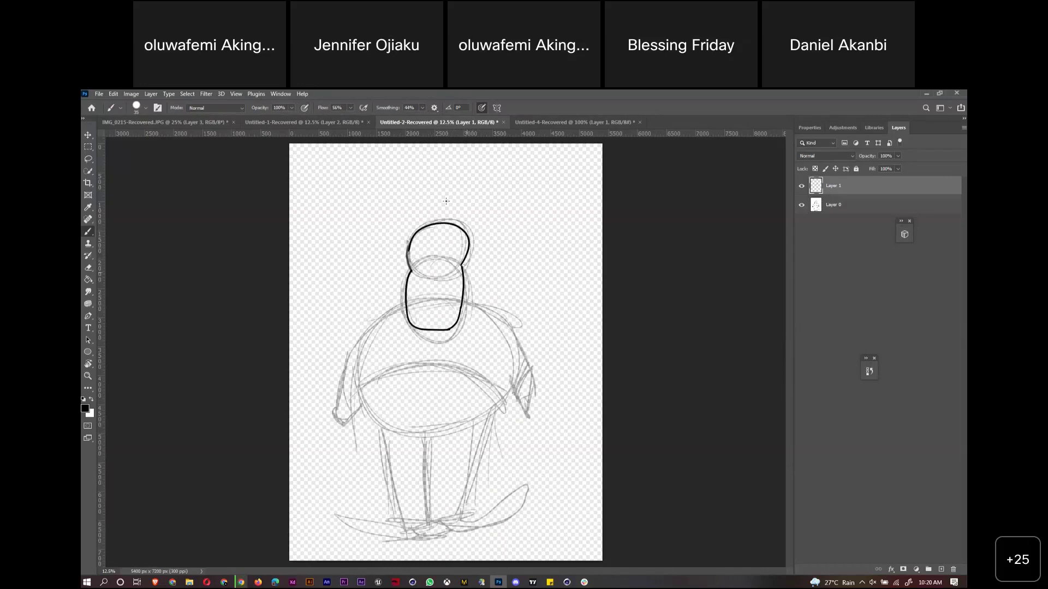
Lower the brush smoothing to 9% and outline the round torso with a curved belly line
{"action": "left_click_drag", "start_coordinate": [408, 120], "coordinate": [405, 120]}
{"action": "left_click_drag", "start_coordinate": [463, 300], "coordinate": [511, 372]}
{"action": "mouse_move", "coordinate": [403, 305]}
{"action": "left_mouse_down"}
{"action": "mouse_move", "coordinate": [367, 350]}
{"action": "mouse_move", "coordinate": [359, 381]}
{"action": "mouse_move", "coordinate": [386, 431]}
{"action": "mouse_move", "coordinate": [428, 439]}
{"action": "mouse_move", "coordinate": [471, 426]}
{"action": "mouse_move", "coordinate": [504, 398]}
{"action": "mouse_move", "coordinate": [511, 371]}
{"action": "left_mouse_up"}
{"action": "left_click_drag", "start_coordinate": [384, 376], "coordinate": [476, 377]}
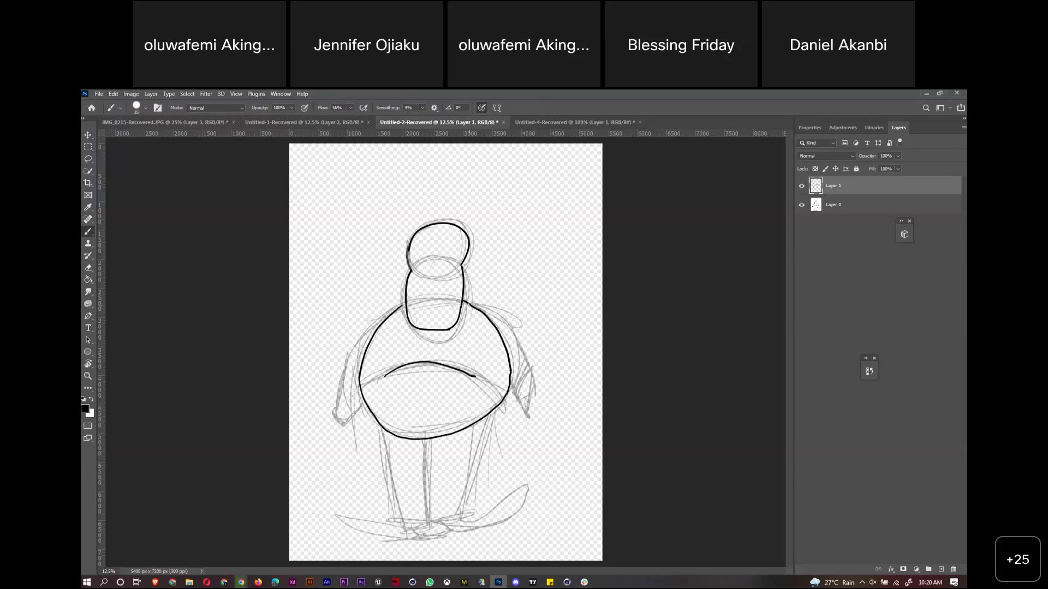
Ink both arms with short sleeves and the tapered trouser legs over the sketch
{"action": "mouse_move", "coordinate": [469, 303]}
{"action": "left_mouse_down"}
{"action": "mouse_move", "coordinate": [510, 349]}
{"action": "mouse_move", "coordinate": [514, 392]}
{"action": "left_mouse_up"}
{"action": "mouse_move", "coordinate": [391, 312]}
{"action": "left_mouse_down"}
{"action": "mouse_move", "coordinate": [346, 360]}
{"action": "mouse_move", "coordinate": [363, 364]}
{"action": "mouse_move", "coordinate": [341, 423]}
{"action": "mouse_move", "coordinate": [361, 397]}
{"action": "left_mouse_up"}
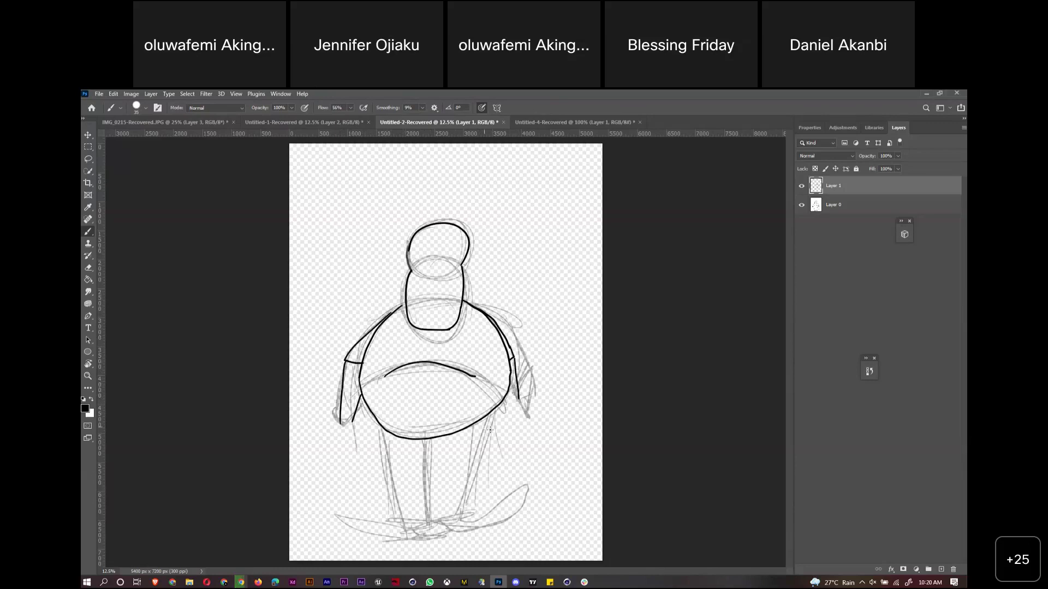
{"action": "mouse_move", "coordinate": [494, 413]}
{"action": "left_mouse_down"}
{"action": "mouse_move", "coordinate": [453, 515]}
{"action": "mouse_move", "coordinate": [374, 418]}
{"action": "left_mouse_up"}
{"action": "mouse_move", "coordinate": [414, 461]}
{"action": "left_mouse_down"}
{"action": "mouse_move", "coordinate": [445, 467]}
{"action": "mouse_move", "coordinate": [432, 519]}
{"action": "left_mouse_up"}
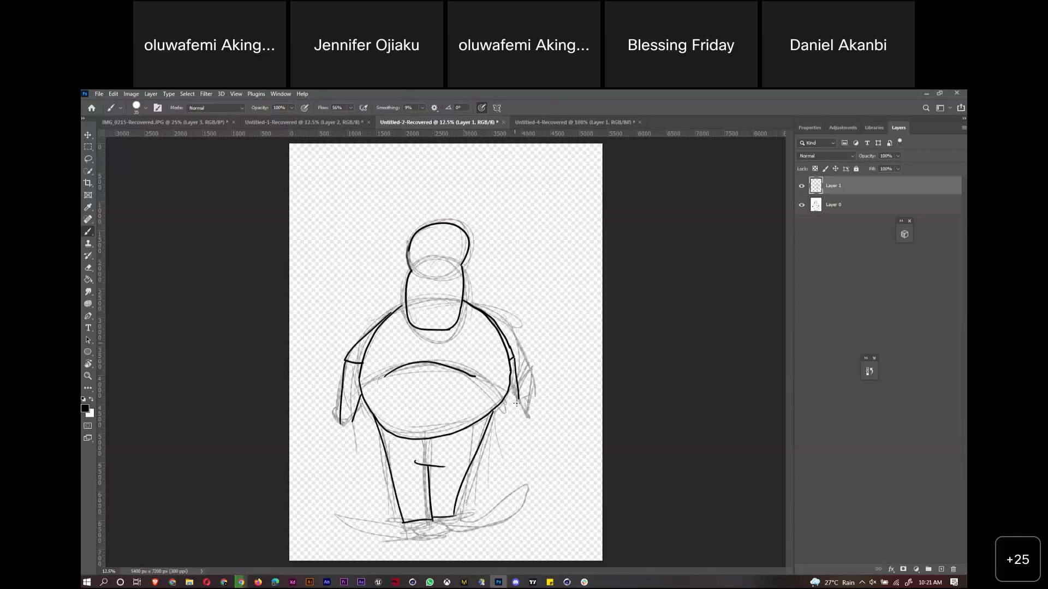
Ink the hands at the ends of both arms and the long feet under the legs
{"action": "left_click_drag", "start_coordinate": [530, 403], "coordinate": [523, 429]}
{"action": "mouse_move", "coordinate": [342, 422]}
{"action": "left_mouse_down"}
{"action": "mouse_move", "coordinate": [331, 431]}
{"action": "mouse_move", "coordinate": [342, 449]}
{"action": "mouse_move", "coordinate": [358, 413]}
{"action": "left_mouse_up"}
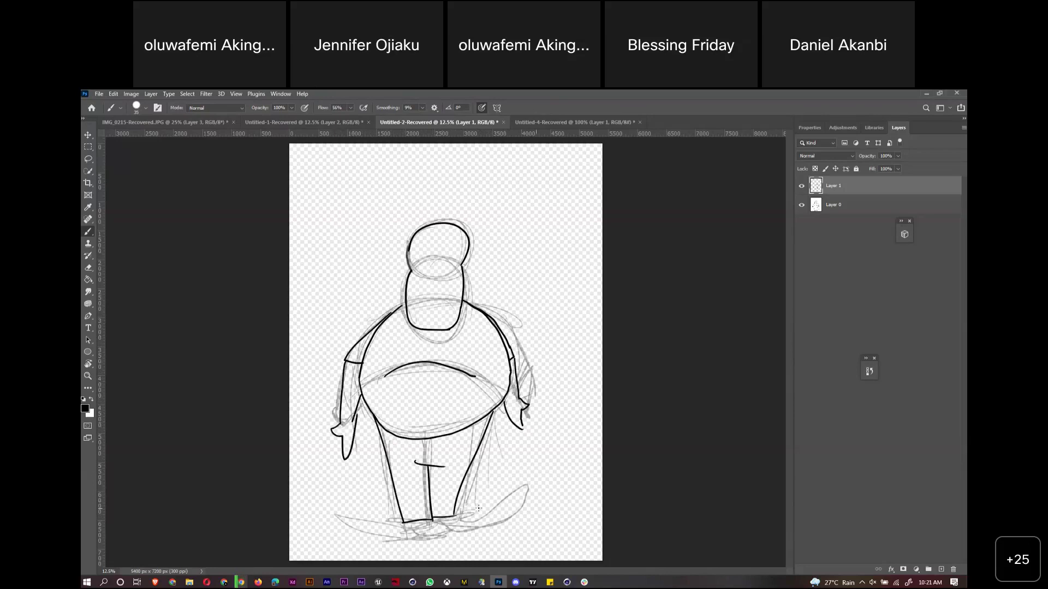
{"action": "mouse_move", "coordinate": [455, 519]}
{"action": "left_mouse_down"}
{"action": "mouse_move", "coordinate": [510, 505]}
{"action": "mouse_move", "coordinate": [502, 525]}
{"action": "mouse_move", "coordinate": [344, 513]}
{"action": "mouse_move", "coordinate": [420, 537]}
{"action": "mouse_move", "coordinate": [457, 531]}
{"action": "left_mouse_up"}
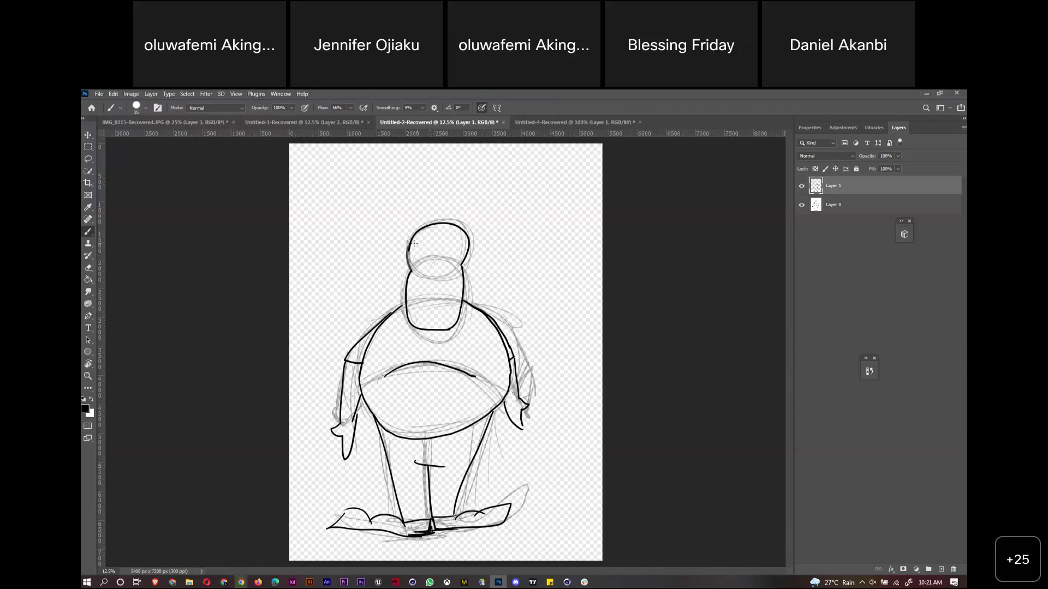
Draw zigzag hair, eyes, nose, smiling mouth and ears on the head, and hide the Layer 0 sketch
{"action": "mouse_move", "coordinate": [410, 244]}
{"action": "left_mouse_down"}
{"action": "mouse_move", "coordinate": [469, 242]}
{"action": "mouse_move", "coordinate": [413, 244]}
{"action": "mouse_move", "coordinate": [459, 239]}
{"action": "mouse_move", "coordinate": [449, 228]}
{"action": "mouse_move", "coordinate": [408, 241]}
{"action": "mouse_move", "coordinate": [422, 252]}
{"action": "left_mouse_up"}
{"action": "mouse_move", "coordinate": [445, 254]}
{"action": "left_mouse_down"}
{"action": "mouse_move", "coordinate": [446, 263]}
{"action": "mouse_move", "coordinate": [424, 267]}
{"action": "mouse_move", "coordinate": [448, 293]}
{"action": "left_mouse_up"}
{"action": "left_click_drag", "start_coordinate": [465, 256], "coordinate": [464, 277]}
{"action": "left_click_drag", "start_coordinate": [408, 261], "coordinate": [410, 283]}
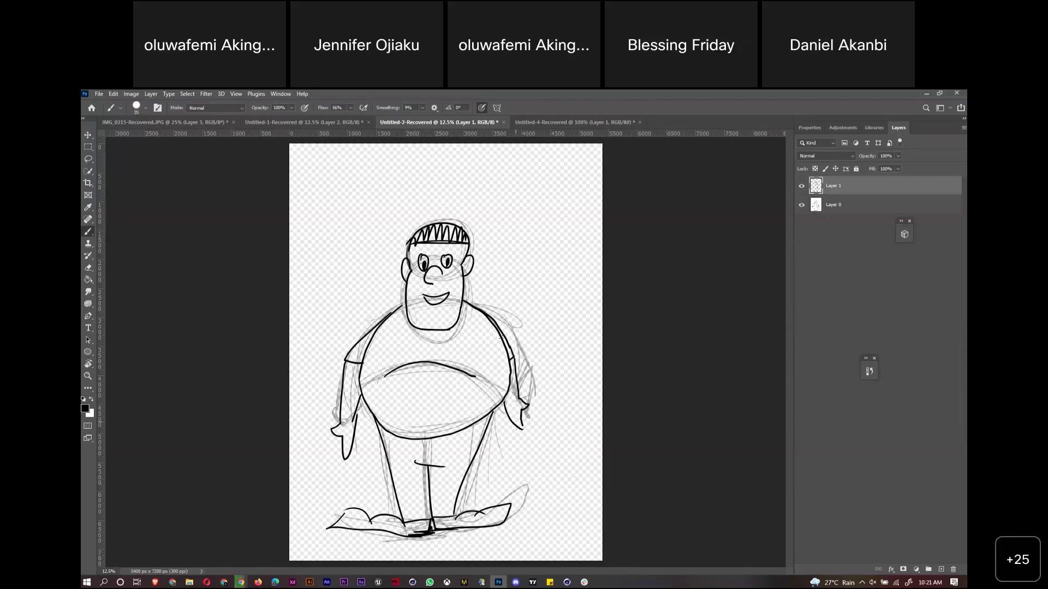
{"action": "left_click", "coordinate": [802, 205]}
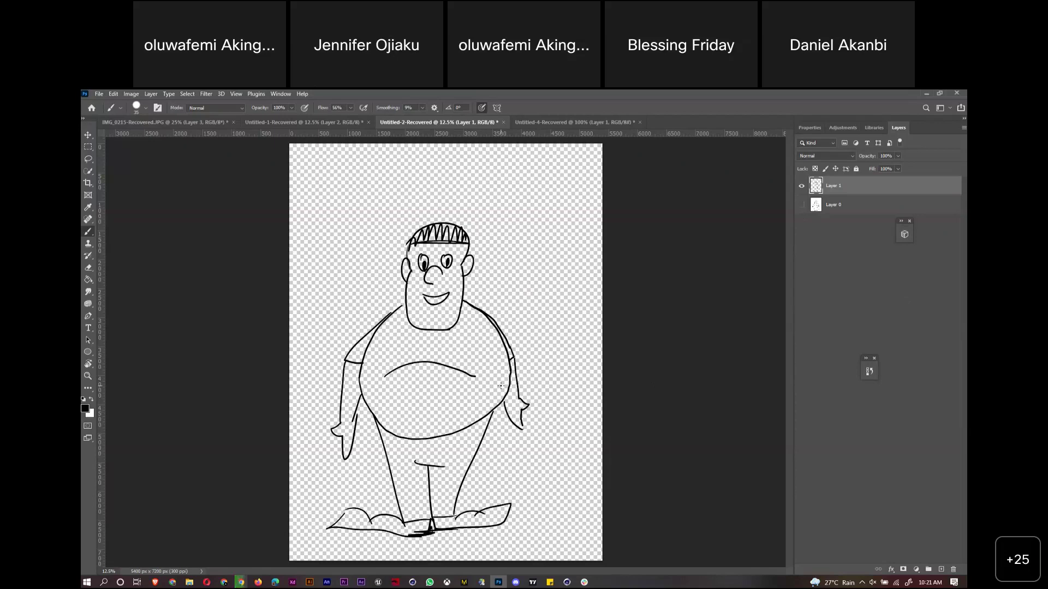
Return to the Sticky Notes list and mark entry 10 (motiongraphics, animation) with an asterisk
{"action": "left_click", "coordinate": [927, 93]}
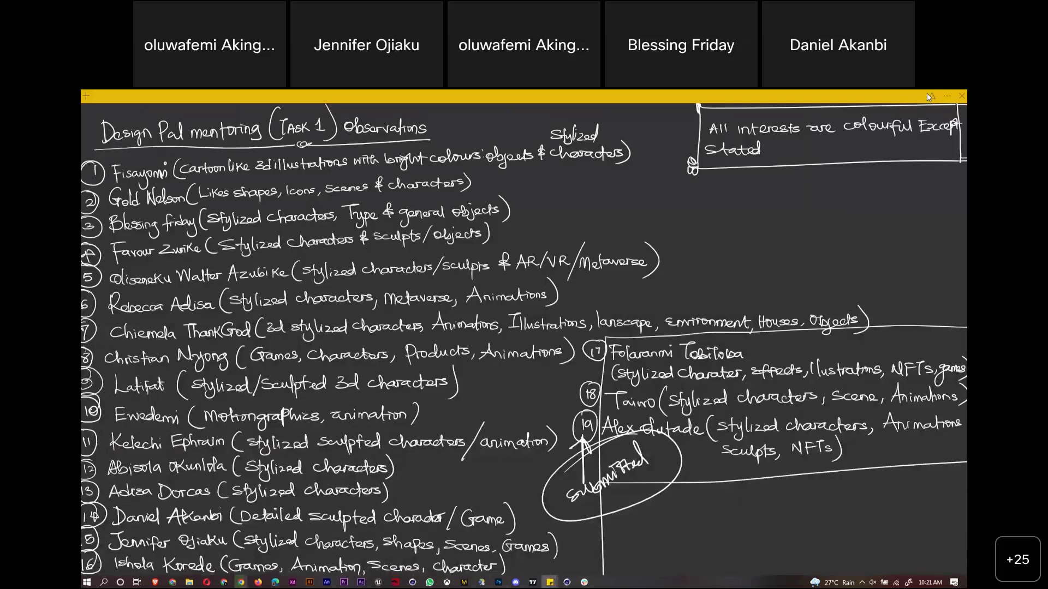
{"action": "mouse_move", "coordinate": [433, 408]}
{"action": "left_mouse_down"}
{"action": "mouse_move", "coordinate": [434, 421]}
{"action": "mouse_move", "coordinate": [443, 408]}
{"action": "mouse_move", "coordinate": [440, 421]}
{"action": "left_mouse_up"}
Look briefly at the empty Cinema 4D project and return to the Sticky Notes list
{"action": "mouse_move", "coordinate": [569, 585]}
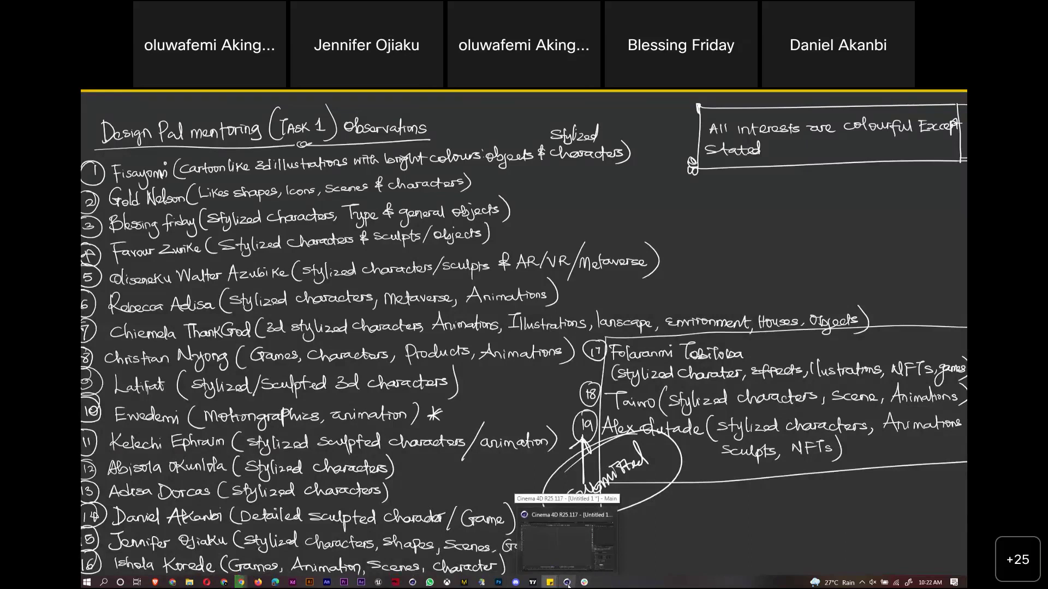
{"action": "left_click", "coordinate": [568, 586]}
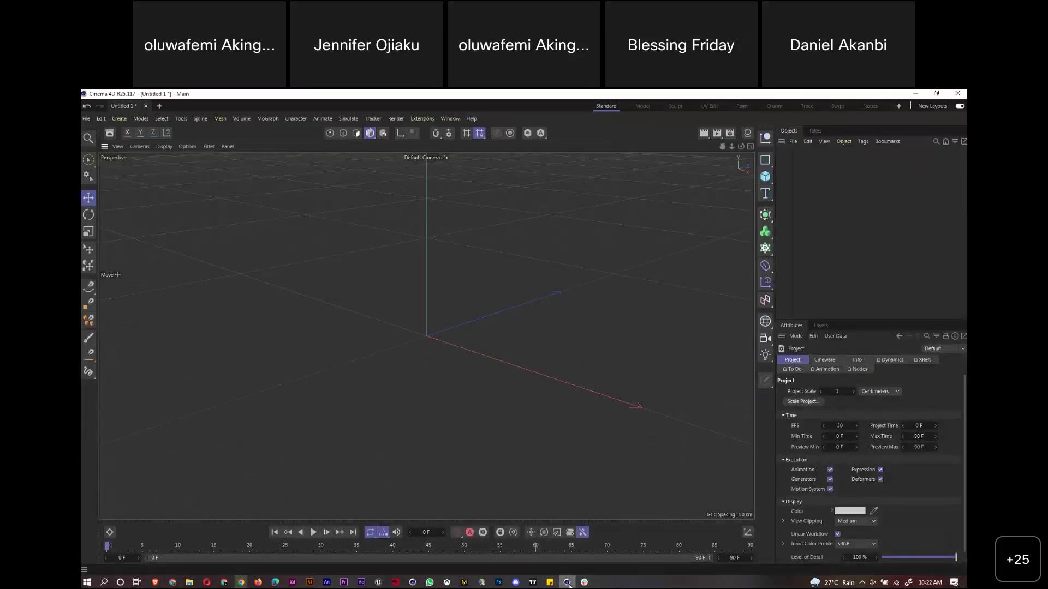
{"action": "left_click", "coordinate": [569, 585]}
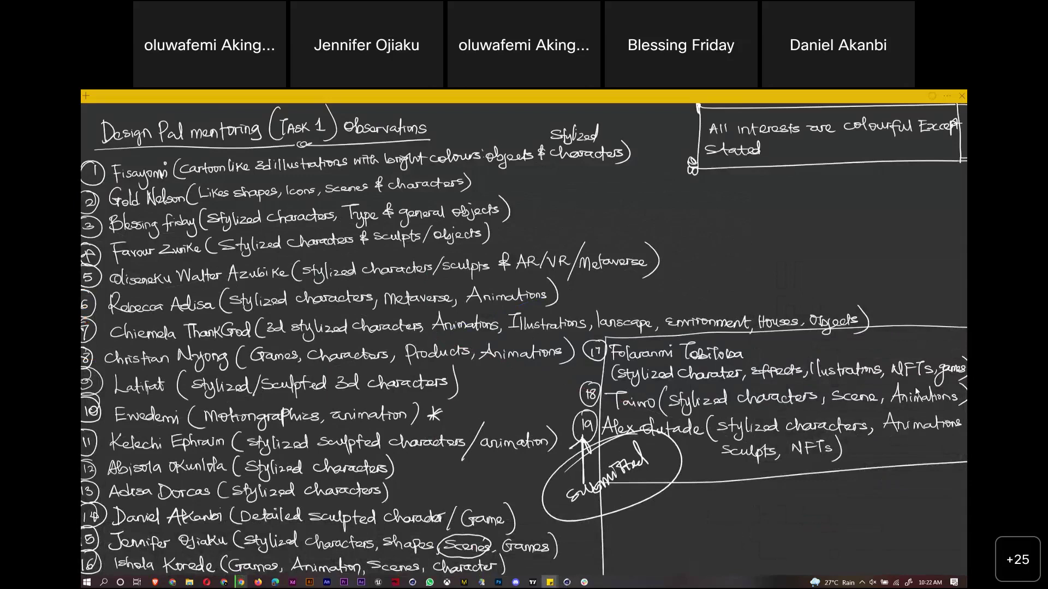
Circle the word "Scene" in entry 18 of the handwritten observations list
{"action": "left_click_drag", "start_coordinate": [844, 382], "coordinate": [845, 385]}
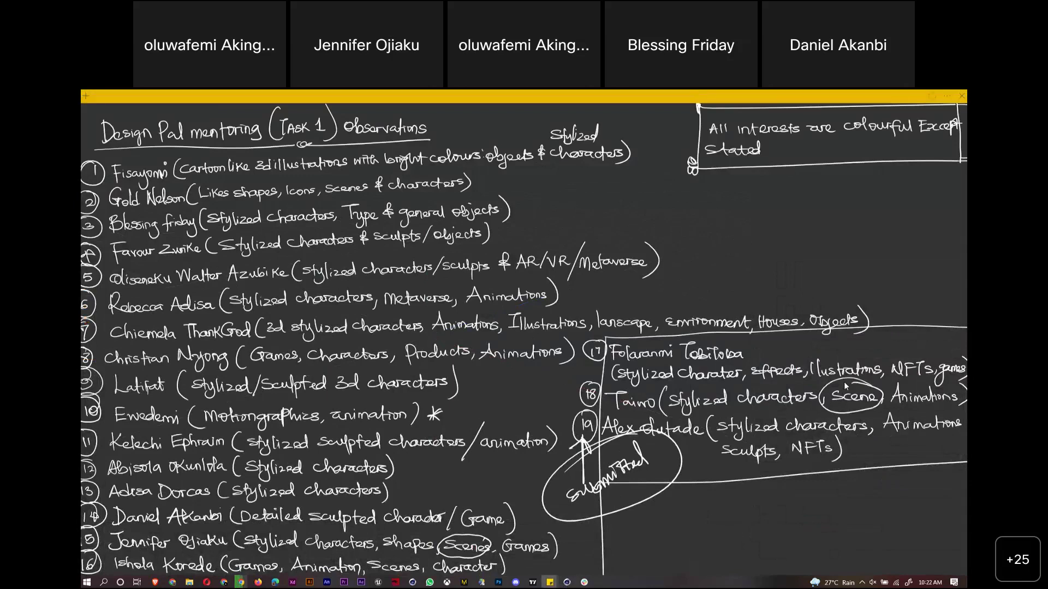
Switch to Slack and review the moodboards submitted yesterday evening in the cohort-two-3d-animations channel
{"action": "left_click", "coordinate": [580, 575]}
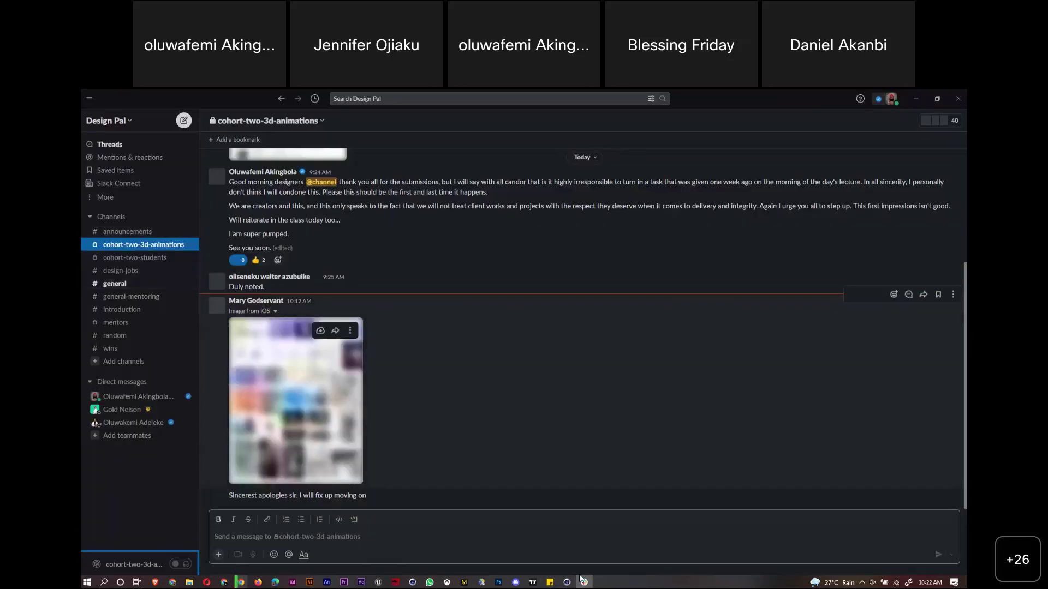
{"action": "scroll", "coordinate": [584, 328], "scroll_direction": "up", "scroll_amount": 10}
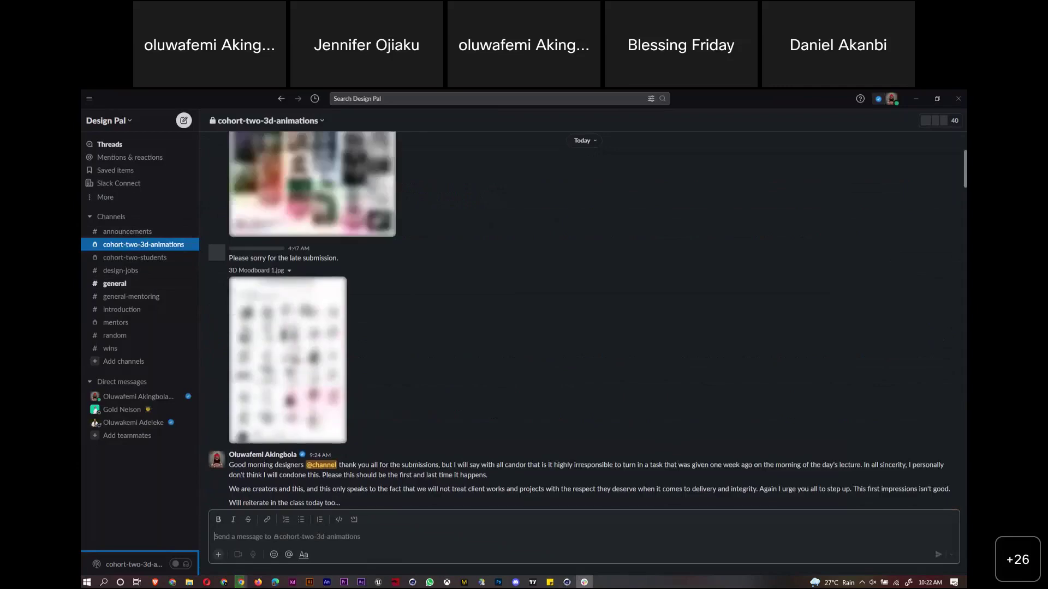
{"action": "scroll", "coordinate": [584, 321], "scroll_direction": "up", "scroll_amount": 3}
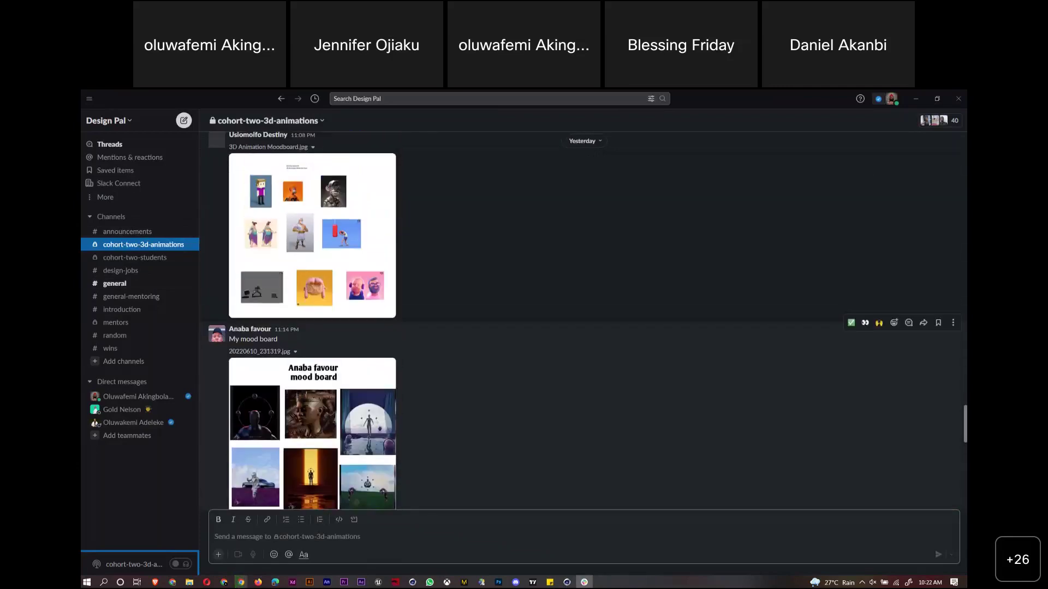
{"action": "scroll", "coordinate": [584, 321], "scroll_direction": "down", "scroll_amount": 2}
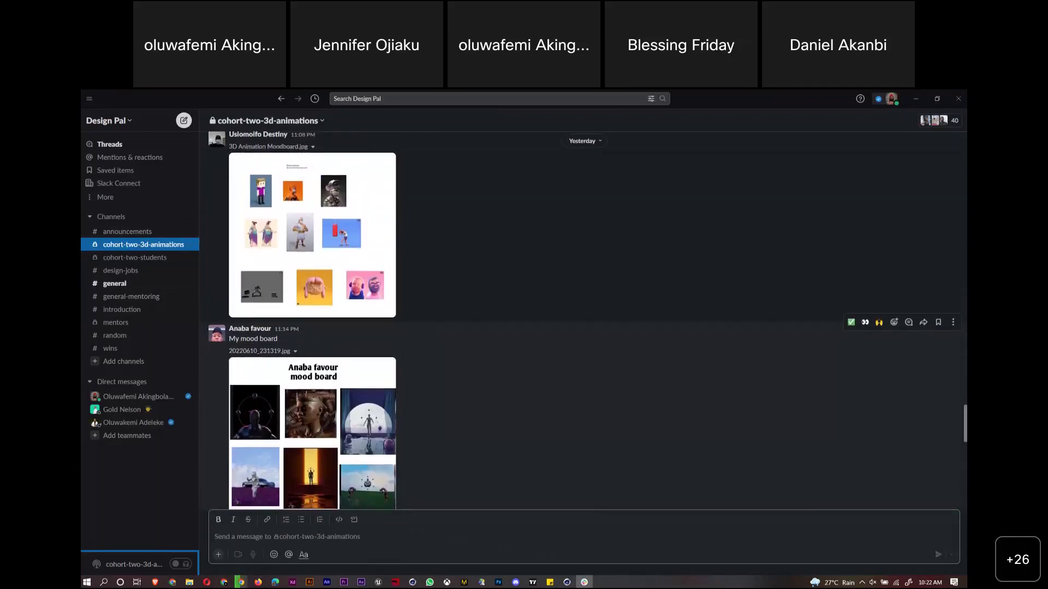
{"action": "scroll", "coordinate": [584, 321], "scroll_direction": "up", "scroll_amount": 4}
{"action": "scroll", "coordinate": [584, 321], "scroll_direction": "up", "scroll_amount": 6}
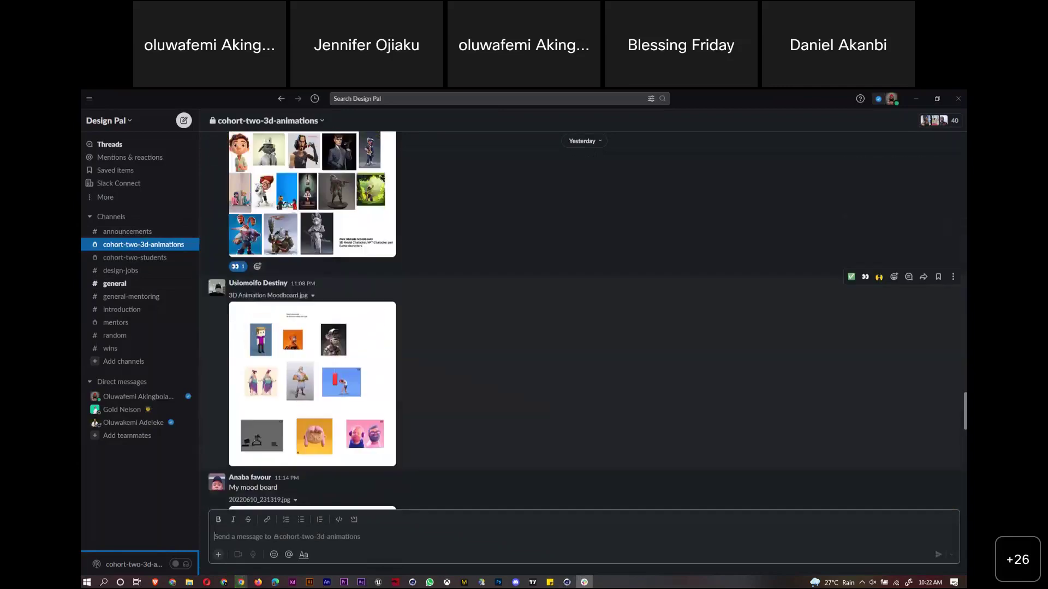
{"action": "scroll", "coordinate": [584, 321], "scroll_direction": "up", "scroll_amount": 6}
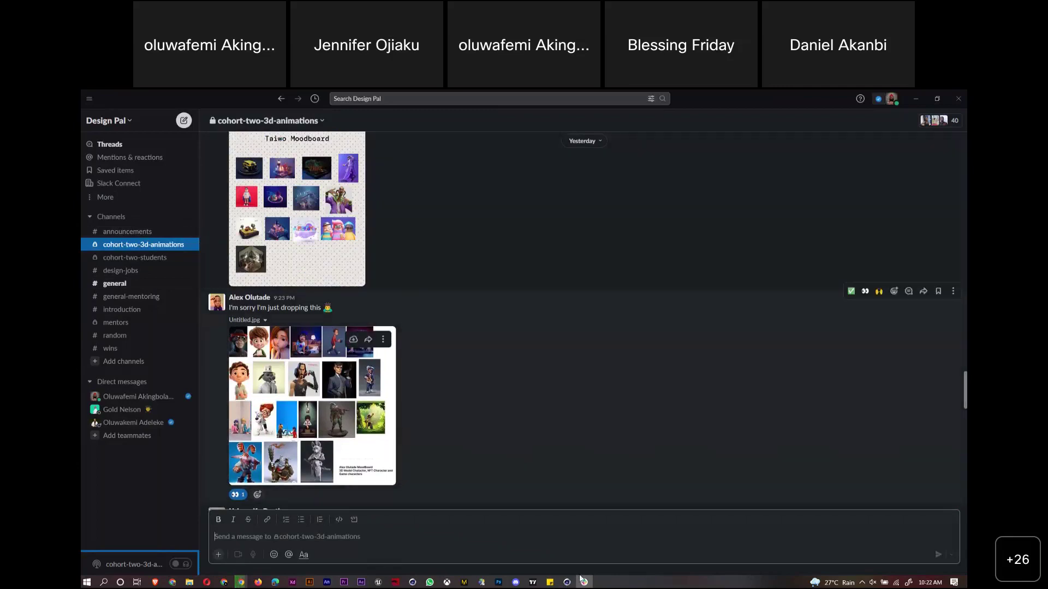
{"action": "scroll", "coordinate": [584, 321], "scroll_direction": "up", "scroll_amount": 5}
{"action": "scroll", "coordinate": [584, 321], "scroll_direction": "up", "scroll_amount": 1}
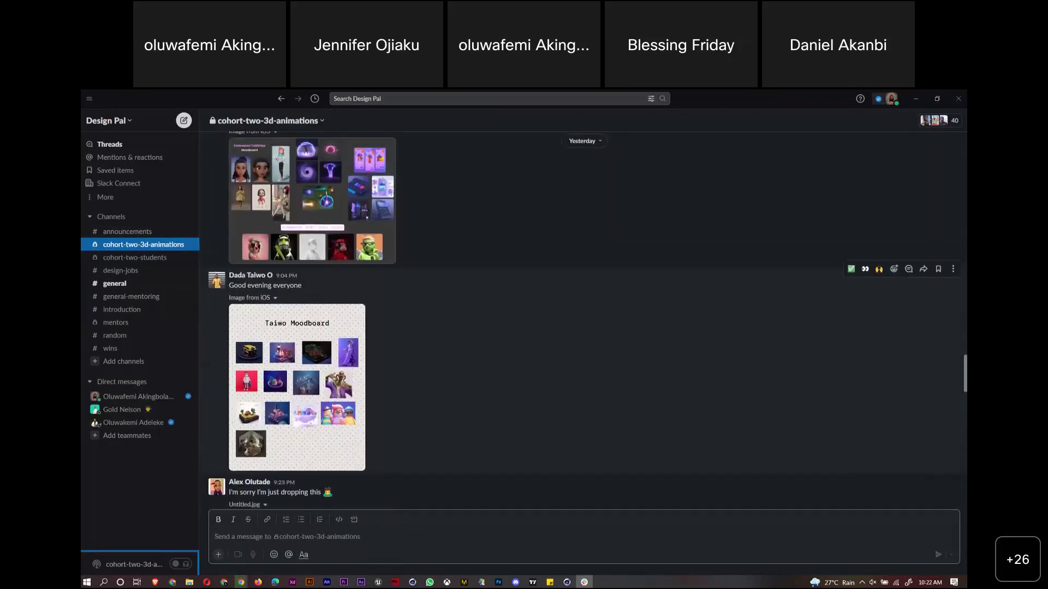
{"action": "scroll", "coordinate": [584, 320], "scroll_direction": "up", "scroll_amount": 1}
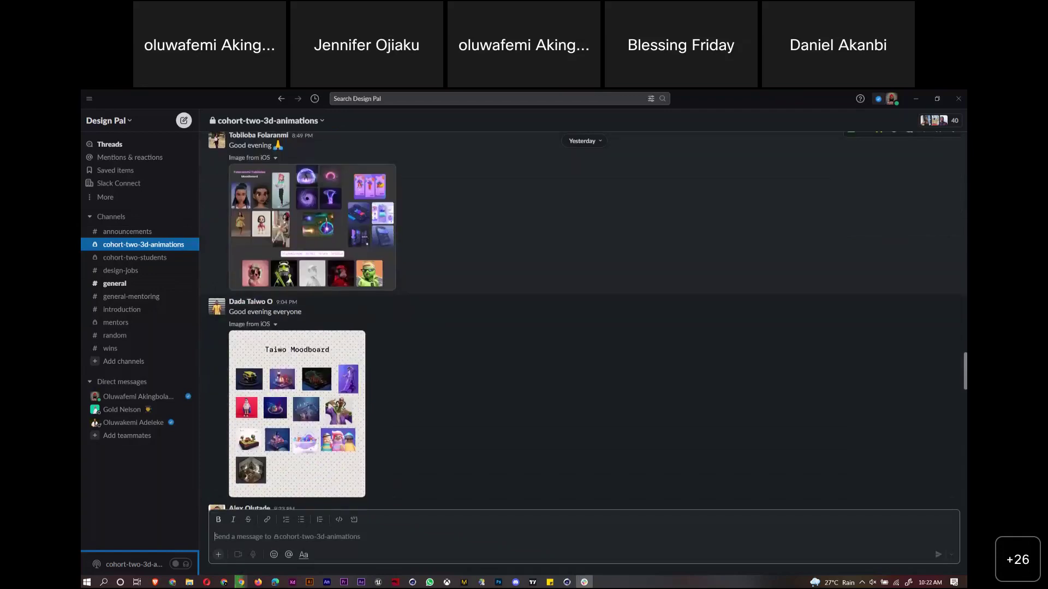
{"action": "scroll", "coordinate": [297, 382], "scroll_direction": "up", "scroll_amount": 1}
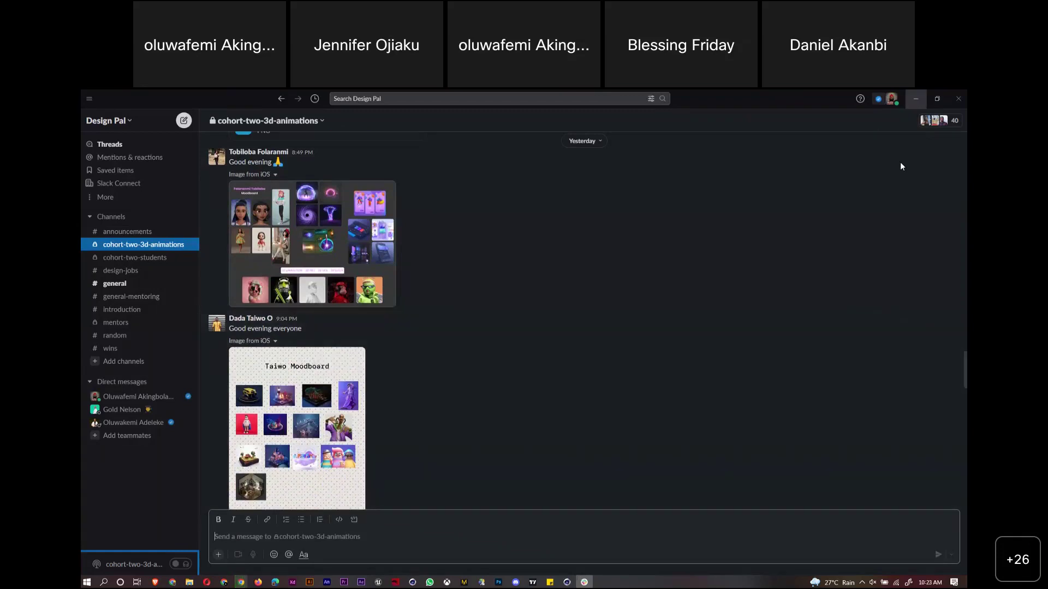
Check the Sticky Notes list, the empty Cinema 4D project and Slack, and return to the Sticky Notes list
{"action": "key", "text": "alt+Tab"}
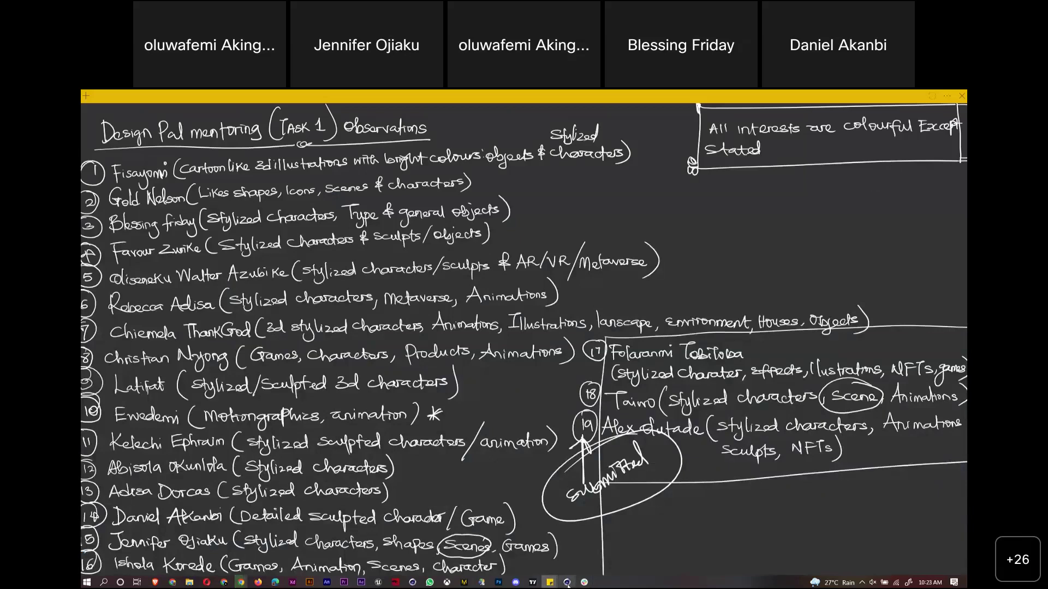
{"action": "left_click", "coordinate": [568, 583]}
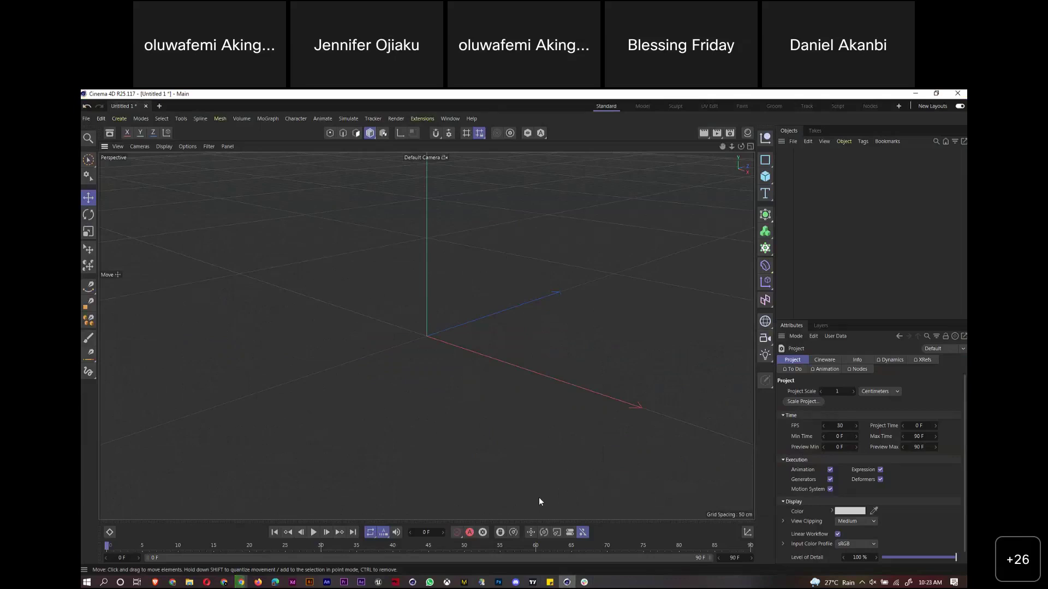
{"action": "left_click", "coordinate": [586, 583]}
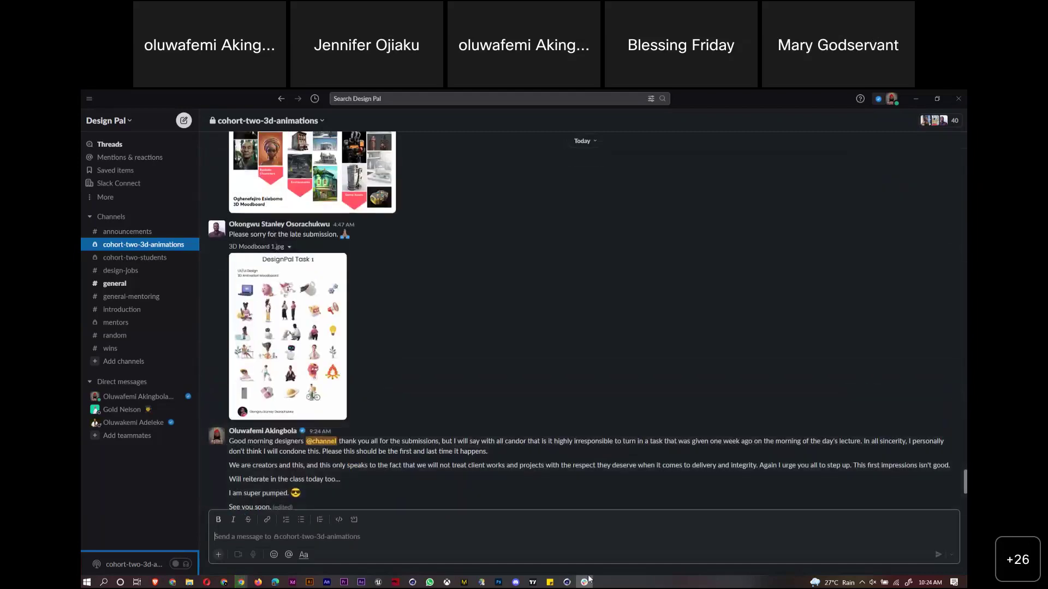
{"action": "left_click", "coordinate": [550, 582]}
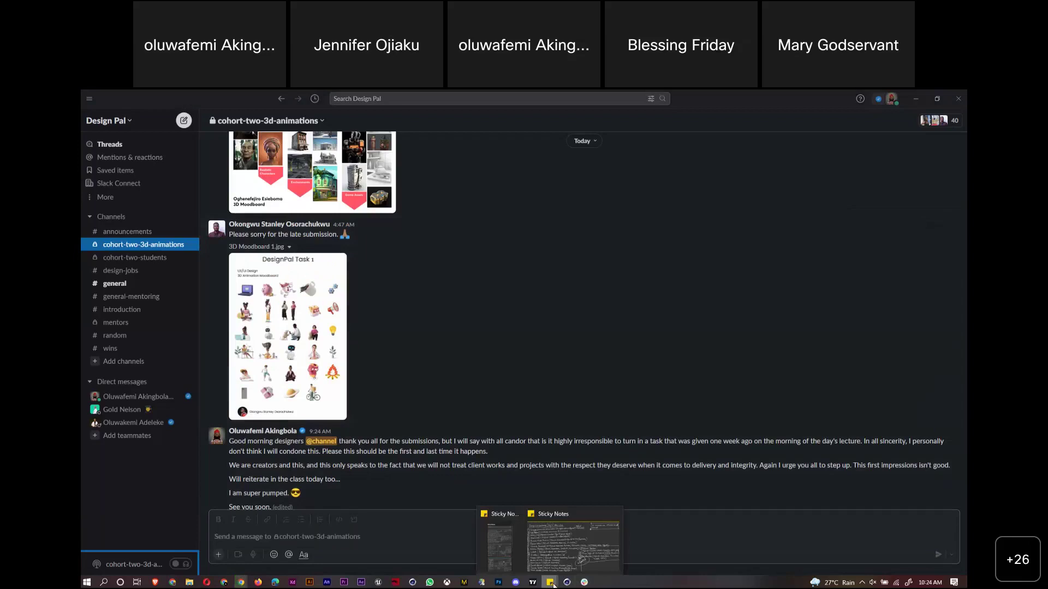
{"action": "left_click", "coordinate": [571, 552]}
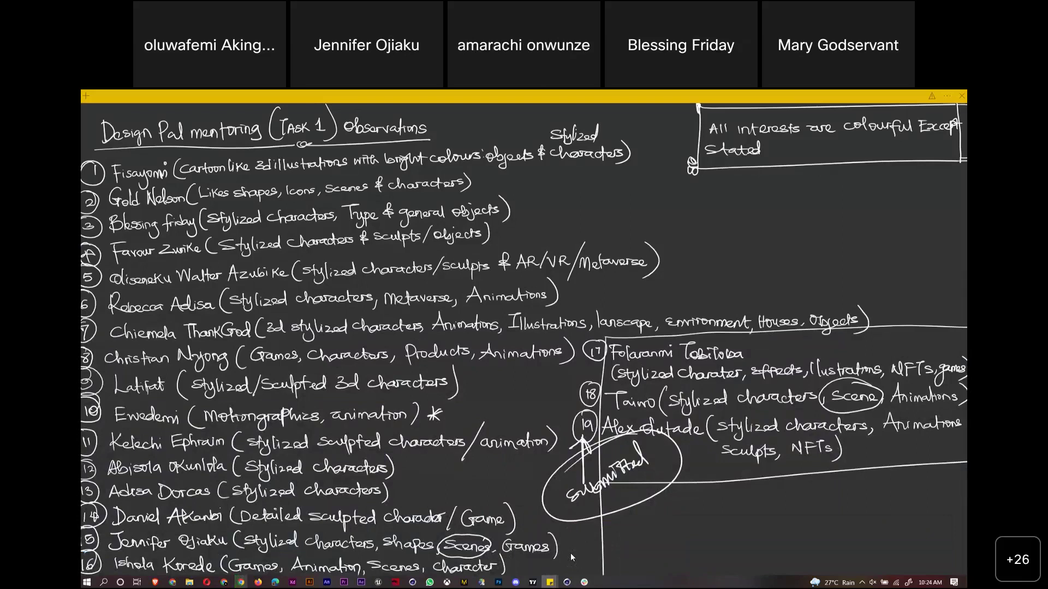
Switch to Slack and browse back through yesterday's submissions to the afternoon moodboards around 3D MOODBOARD.png
{"action": "left_click", "coordinate": [584, 582]}
{"action": "scroll", "coordinate": [581, 322], "scroll_direction": "up", "scroll_amount": 10}
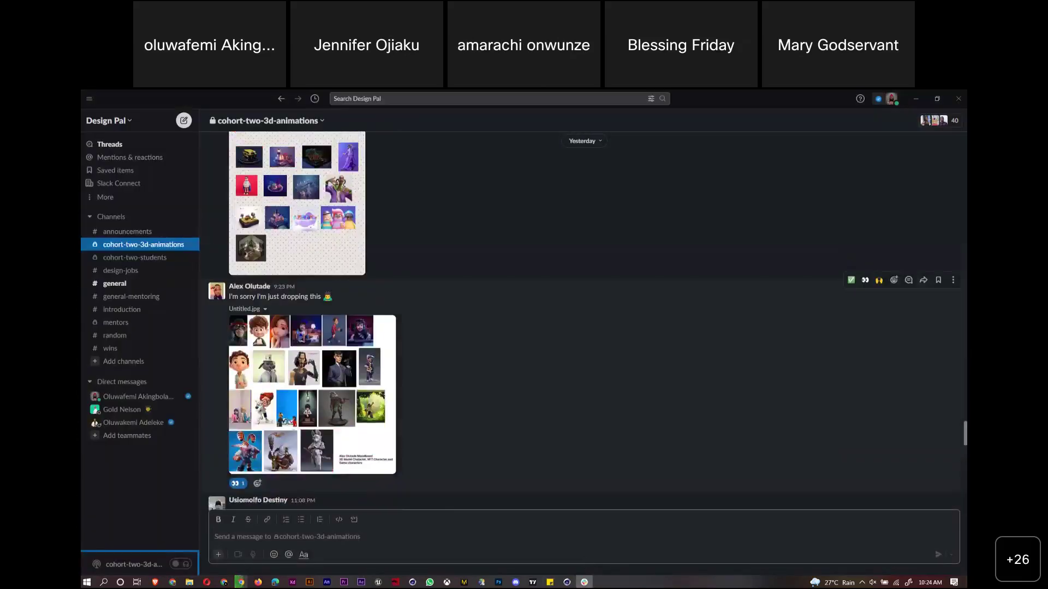
{"action": "scroll", "coordinate": [582, 322], "scroll_direction": "up", "scroll_amount": 5}
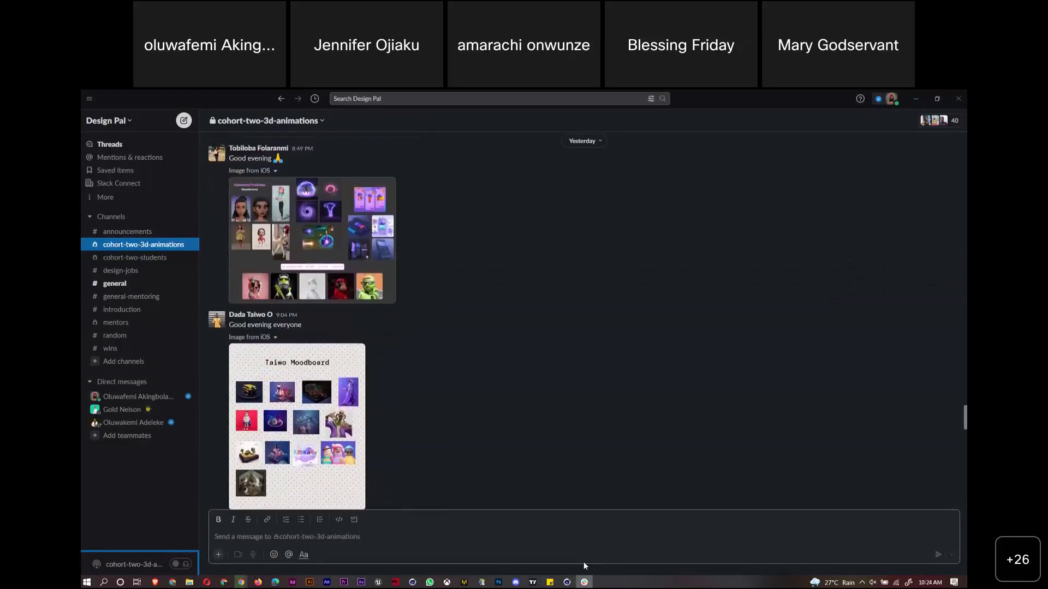
{"action": "scroll", "coordinate": [581, 322], "scroll_direction": "up", "scroll_amount": 10}
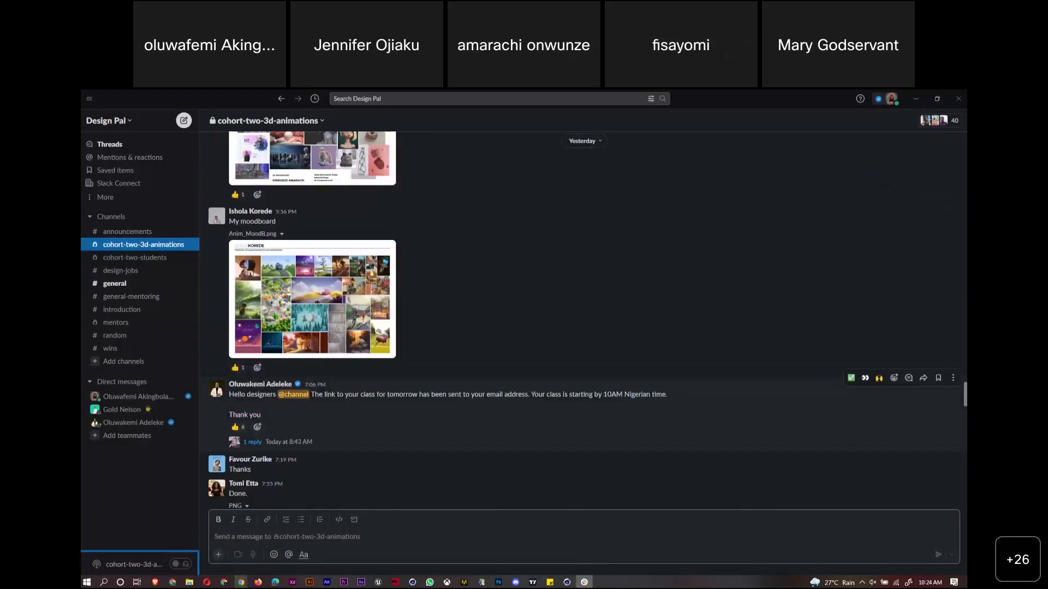
{"action": "scroll", "coordinate": [581, 322], "scroll_direction": "up", "scroll_amount": 10}
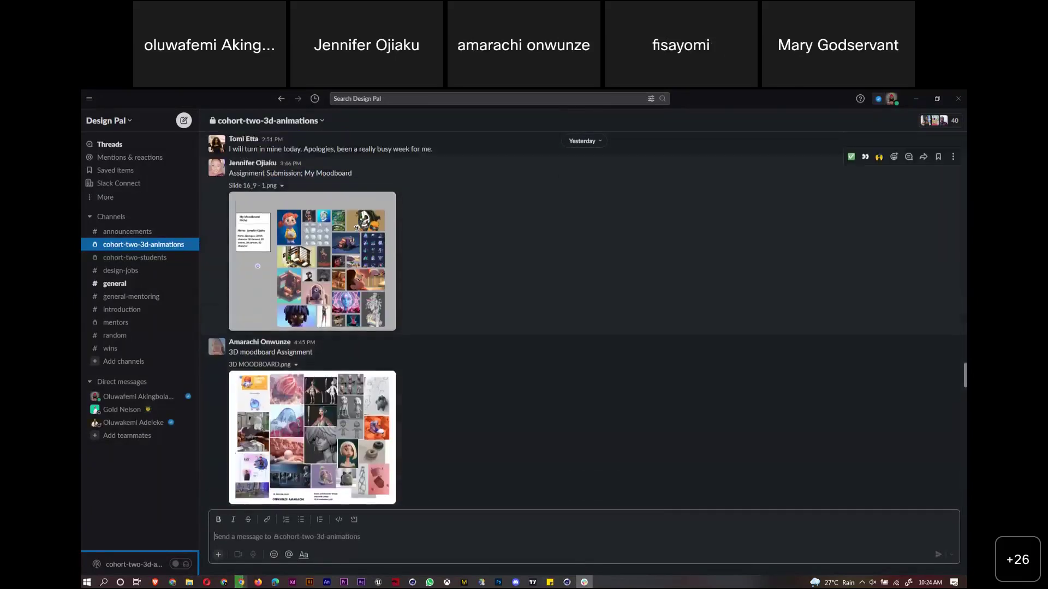
{"action": "scroll", "coordinate": [581, 322], "scroll_direction": "down", "scroll_amount": 8}
{"action": "scroll", "coordinate": [584, 562], "scroll_direction": "up", "scroll_amount": 1}
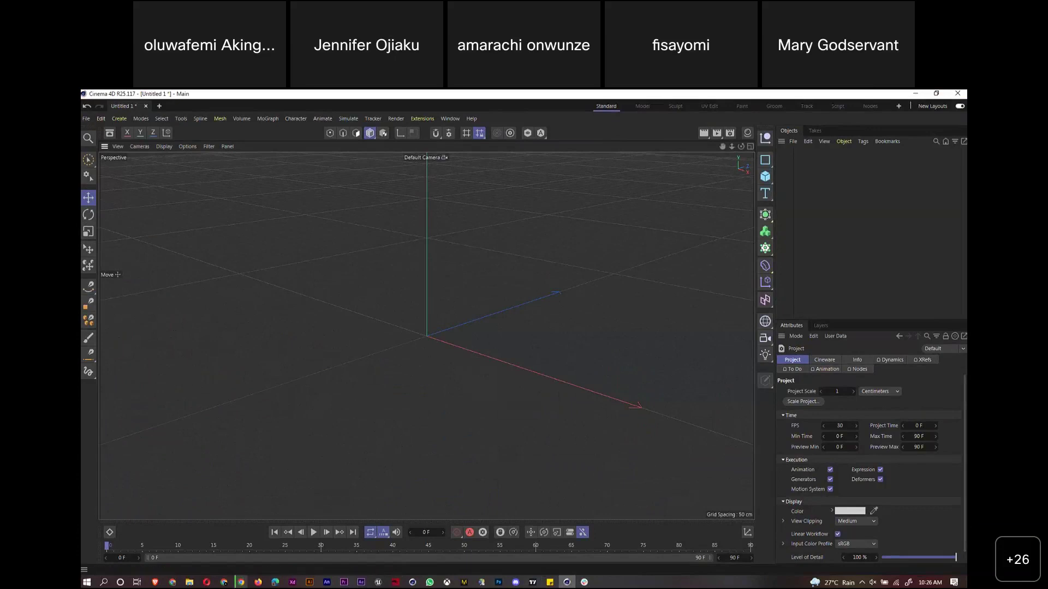
Switch from Cinema 4D to the wide Sticky Notes list and look over the mentees' interests
{"action": "left_click", "coordinate": [550, 583]}
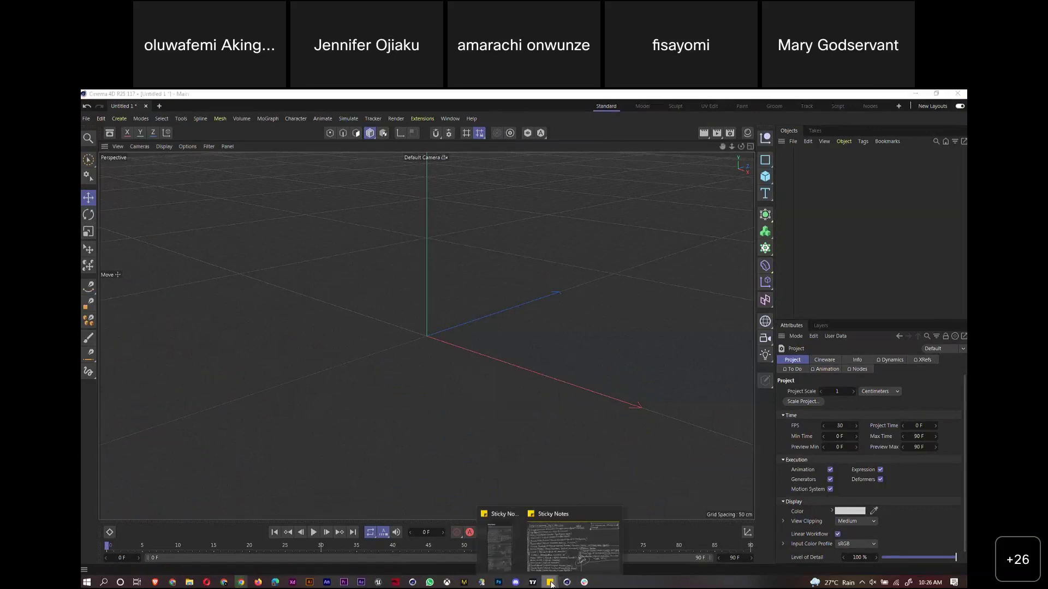
{"action": "left_click", "coordinate": [556, 545]}
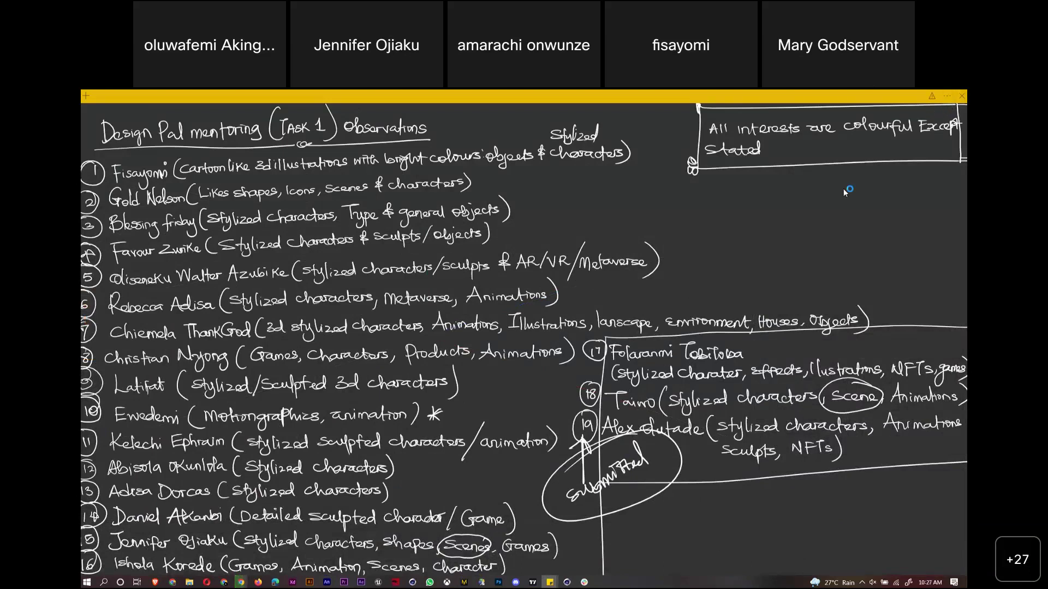
{"action": "left_click", "coordinate": [584, 583]}
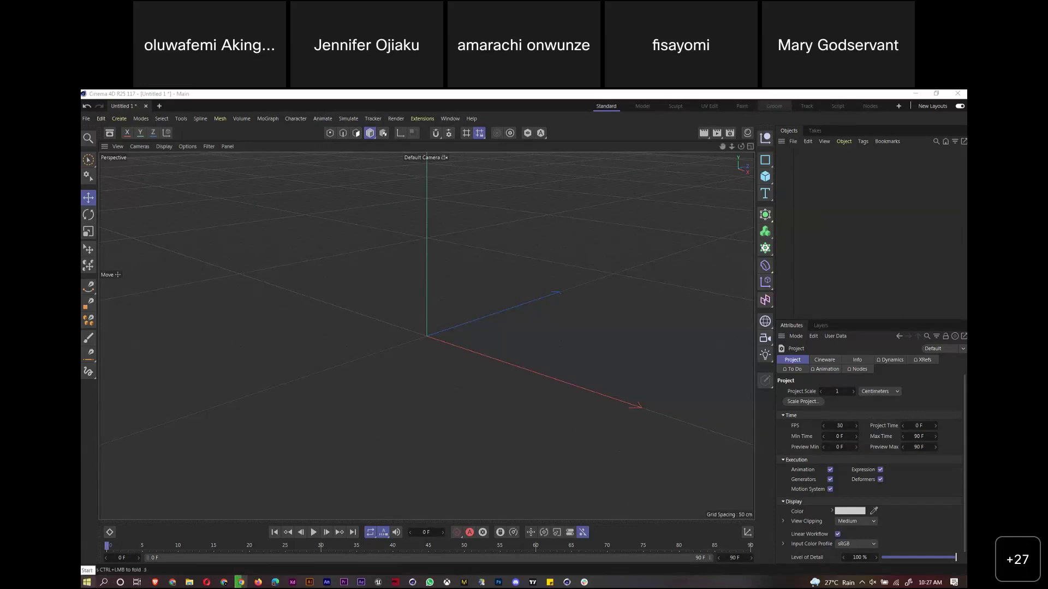
Switch to Slack, close the enlarged 3D MOODBOARD.png and find the Untitled.jpg character moodboard further down the channel
{"action": "left_click", "coordinate": [585, 583]}
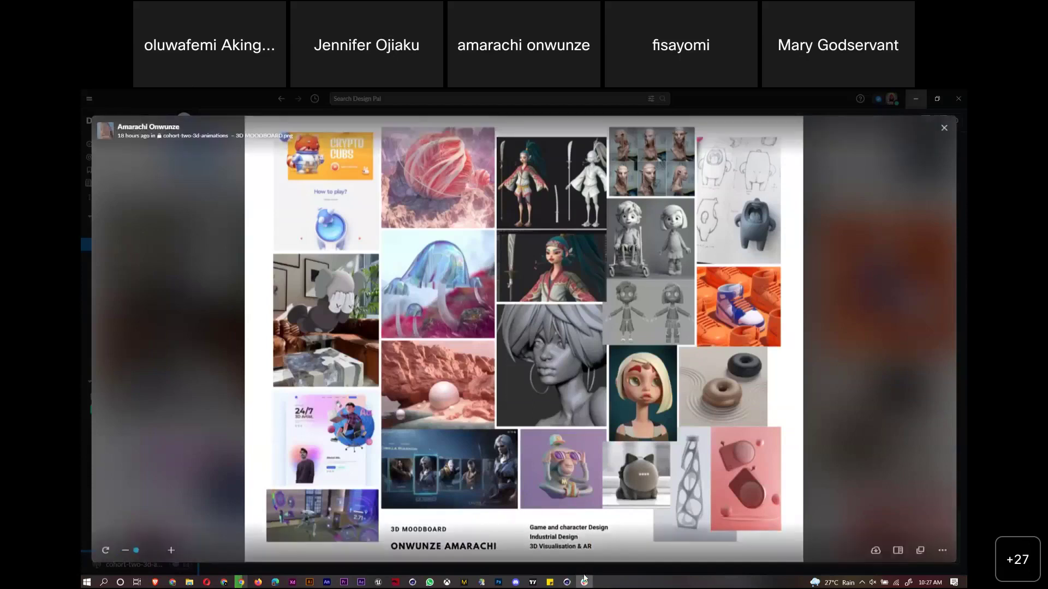
{"action": "key", "text": "Escape"}
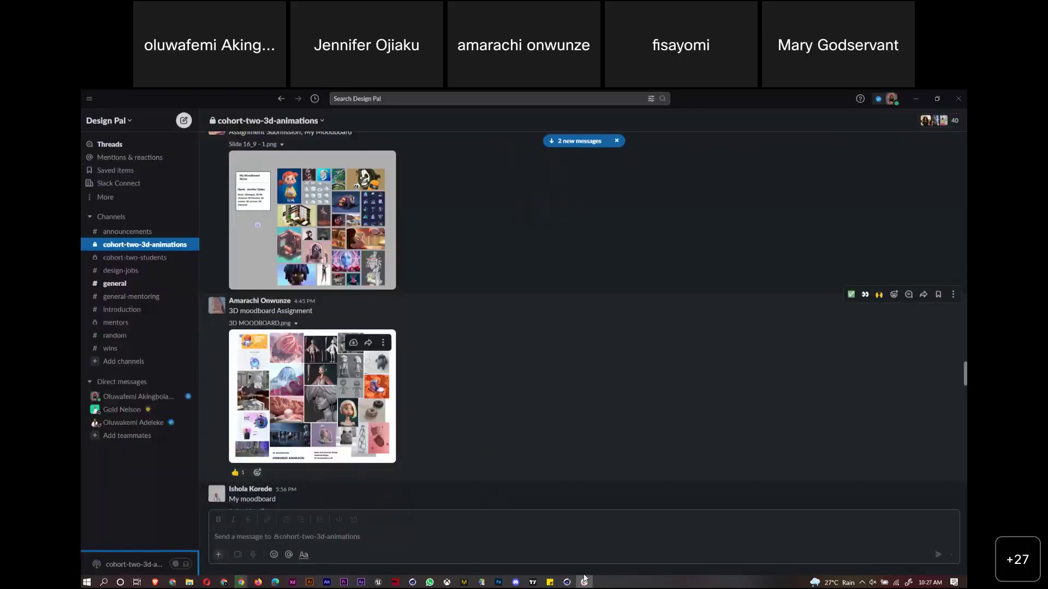
{"action": "key", "text": "Page_Down"}
{"action": "key", "text": "Page_Down"}
{"action": "key", "text": "Page_Down"}
{"action": "key", "text": "Page_Down"}
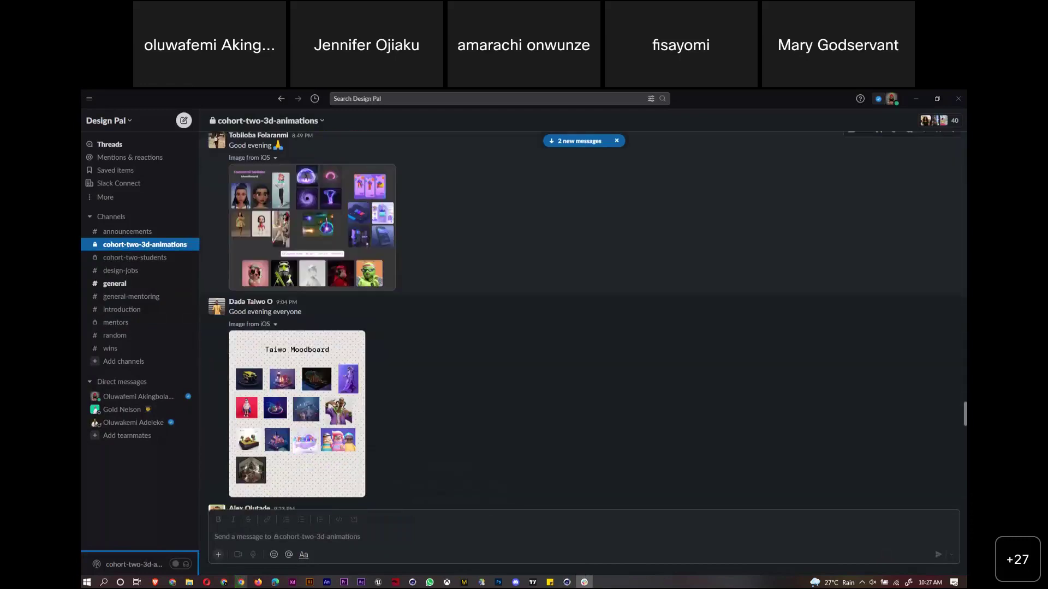
{"action": "key", "text": "Page_Down"}
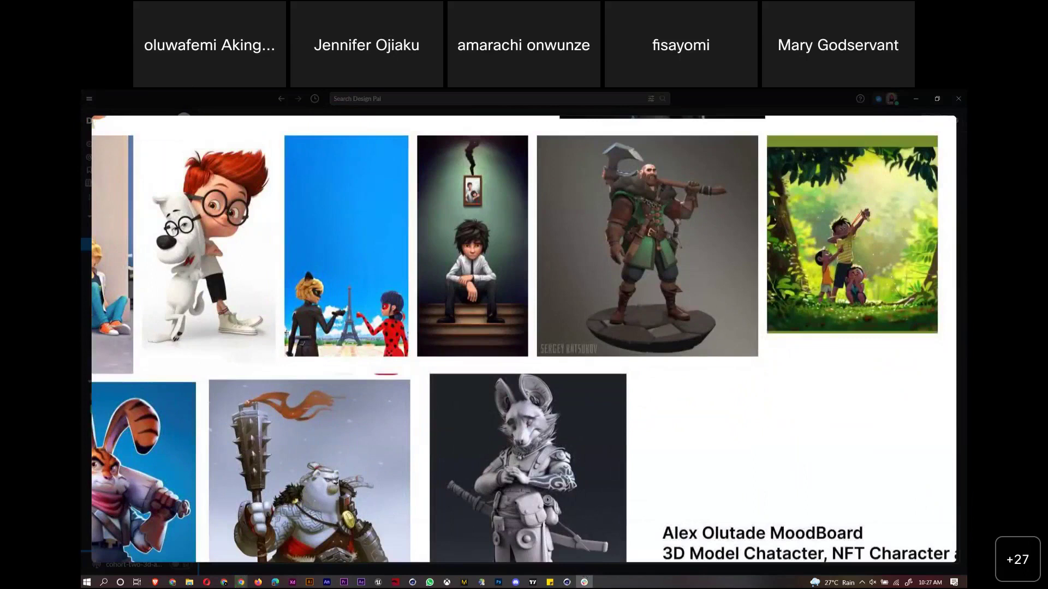
Examine the characters in the Untitled.jpg moodboard at different zoom levels and close the image
{"action": "key", "text": "ctrl+minus"}
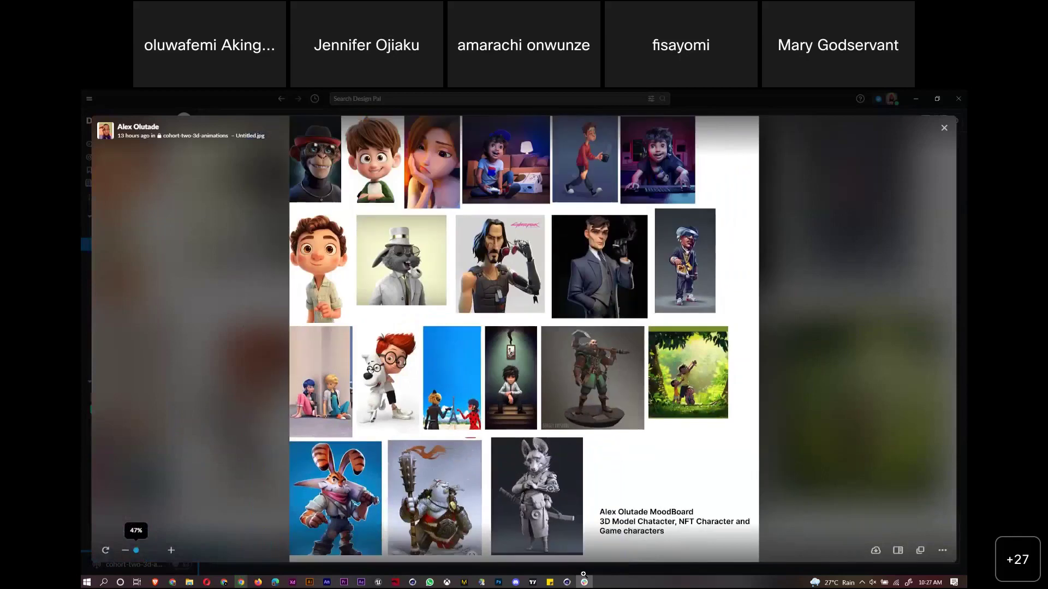
{"action": "key", "text": "ctrl+0"}
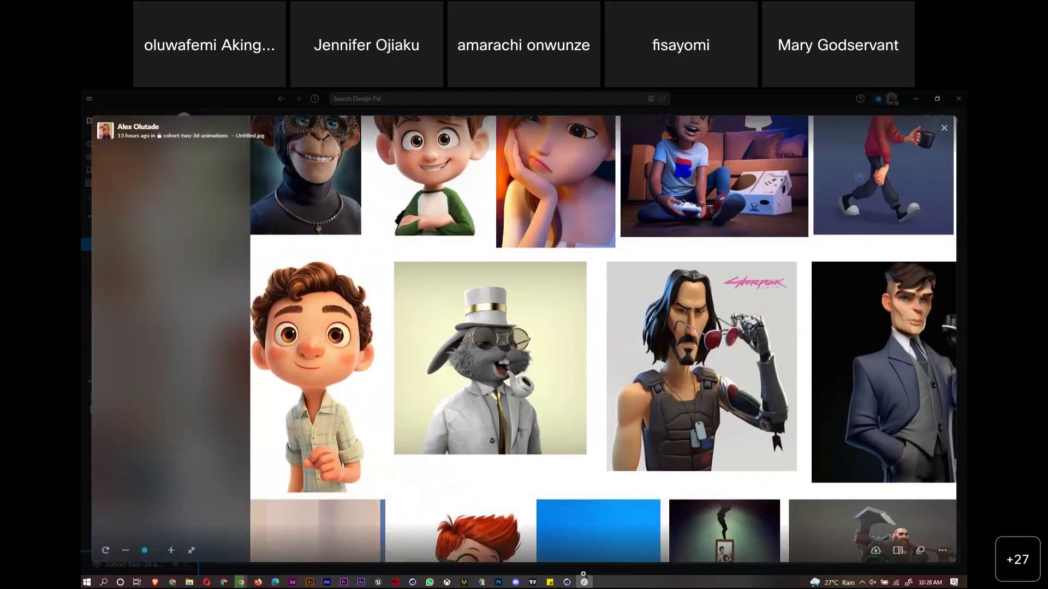
{"action": "key", "text": "ctrl+minus"}
{"action": "key", "text": "Escape"}
Browse today's submissions and go back up the channel to the IMG_20220610_130349_552.jpg moodboard
{"action": "scroll", "coordinate": [583, 316], "scroll_direction": "down", "scroll_amount": 10}
{"action": "scroll", "coordinate": [583, 321], "scroll_direction": "down", "scroll_amount": 6}
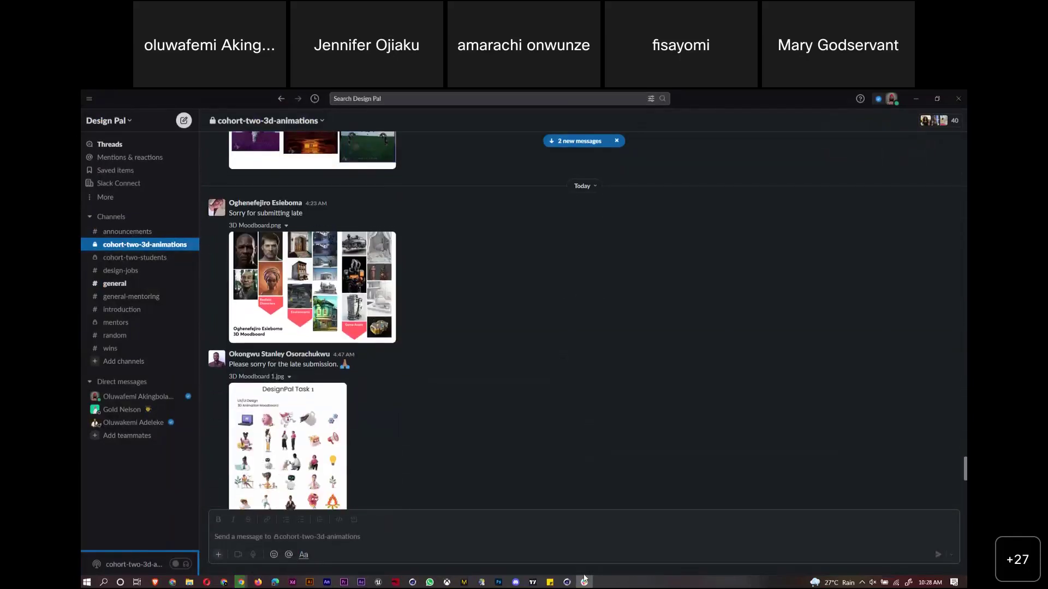
{"action": "scroll", "coordinate": [583, 321], "scroll_direction": "down", "scroll_amount": 3}
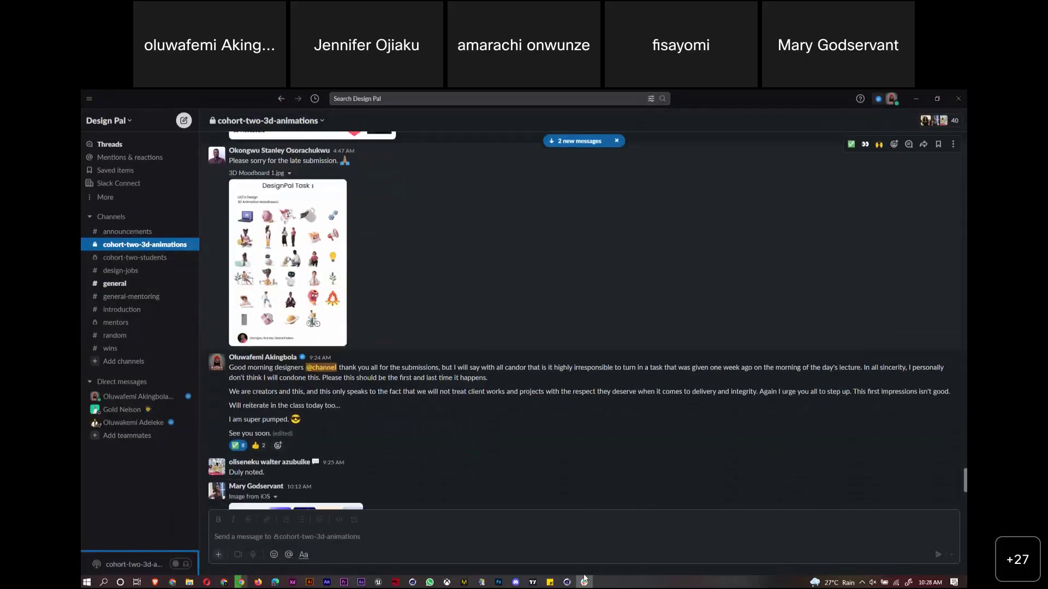
{"action": "scroll", "coordinate": [583, 321], "scroll_direction": "down", "scroll_amount": 3}
{"action": "scroll", "coordinate": [583, 321], "scroll_direction": "up", "scroll_amount": 15}
{"action": "scroll", "coordinate": [583, 321], "scroll_direction": "up", "scroll_amount": 12}
{"action": "scroll", "coordinate": [583, 321], "scroll_direction": "up", "scroll_amount": 10}
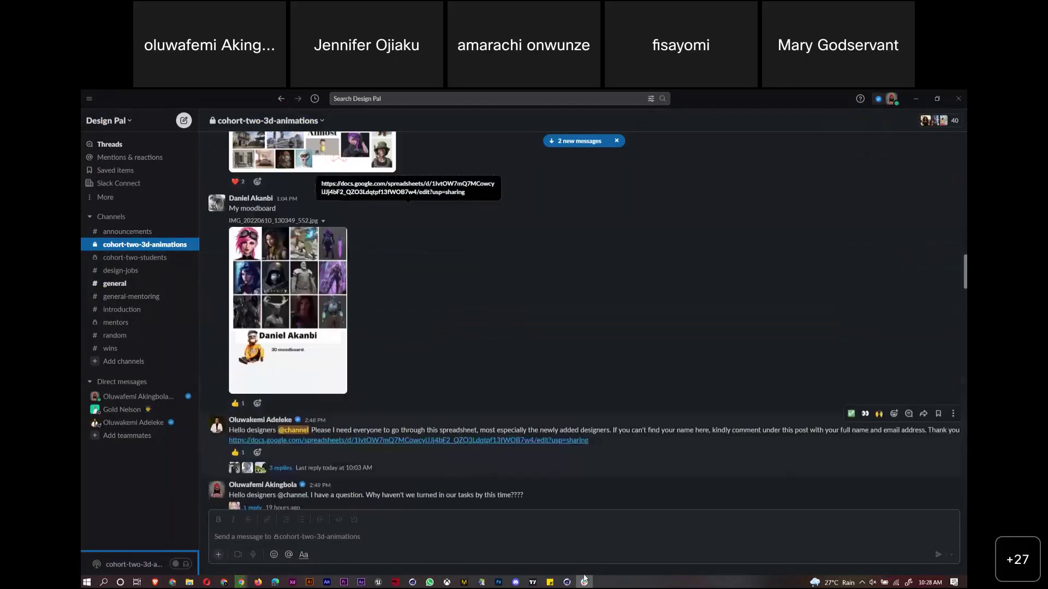
Enlarge the IMG_20220610_130349_552.jpg moodboard, zoom in on its game characters, and return to Cinema 4D
{"action": "left_click", "coordinate": [288, 284]}
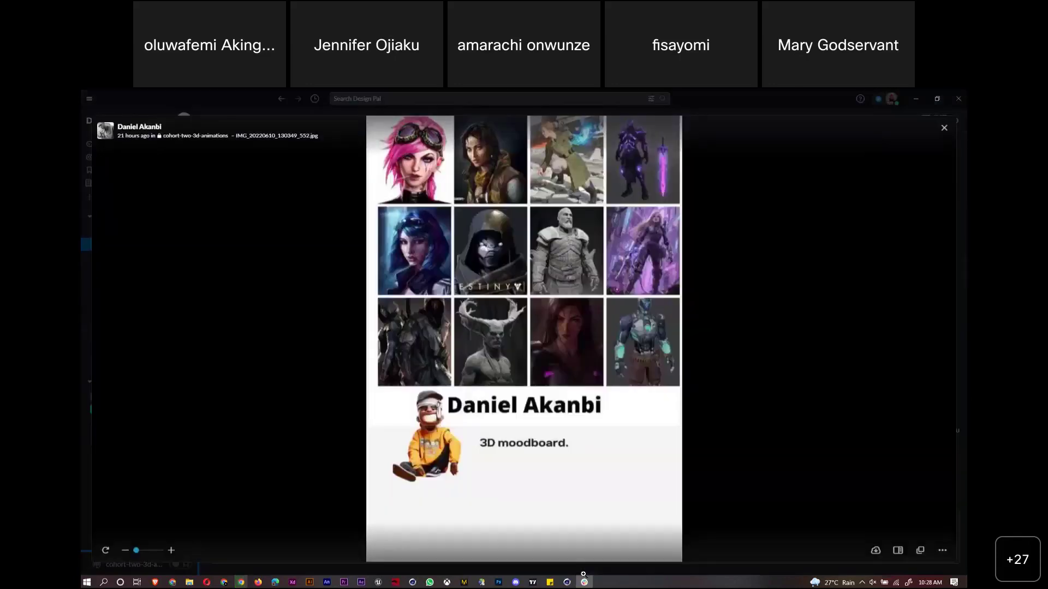
{"action": "key", "text": "ctrl+equal"}
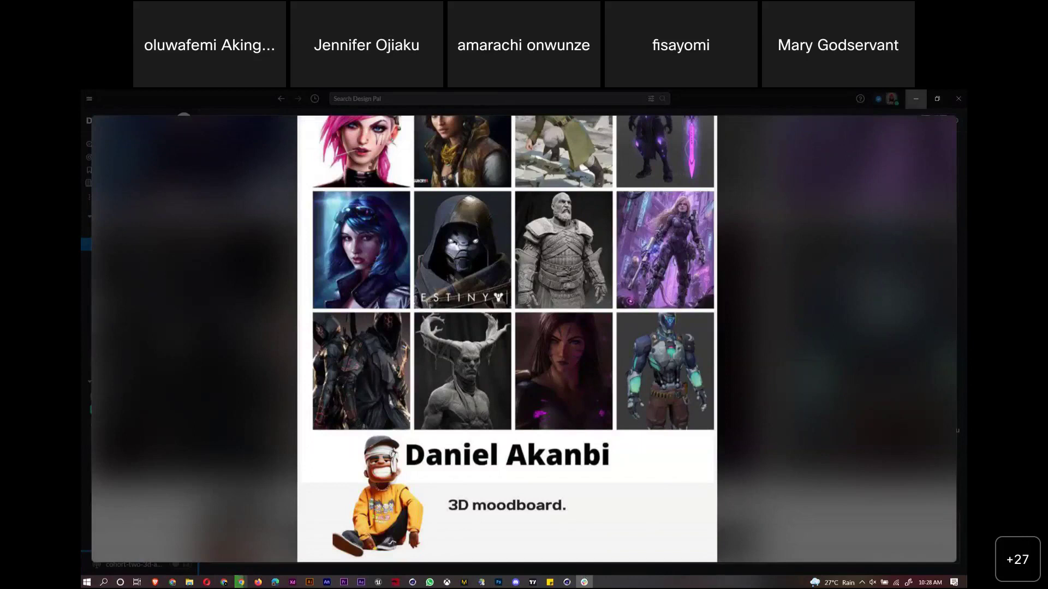
{"action": "left_click", "coordinate": [915, 99]}
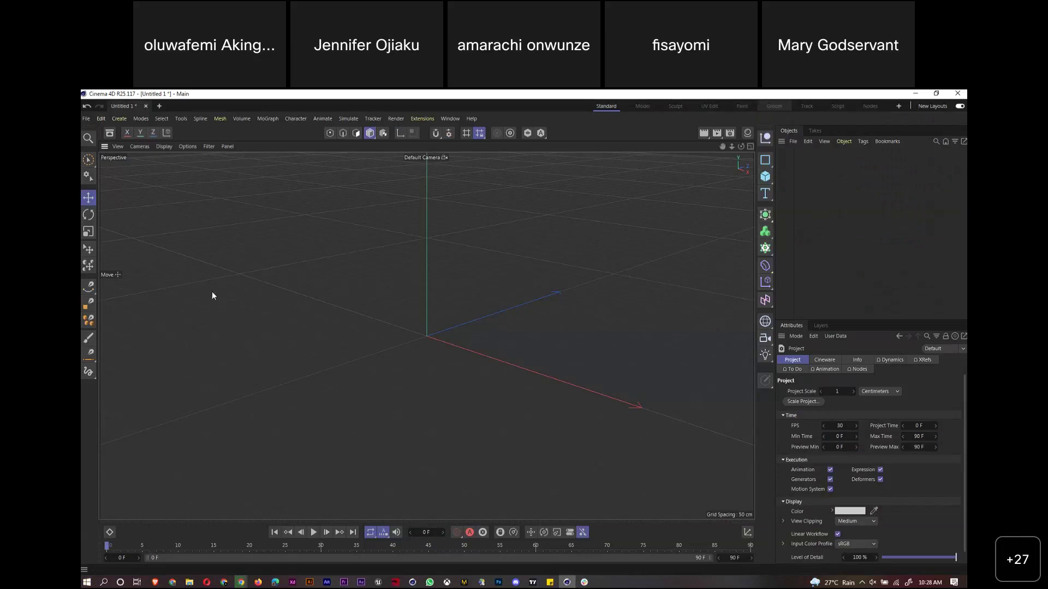
Launch Blender and start a new General file
{"action": "left_click", "coordinate": [87, 583]}
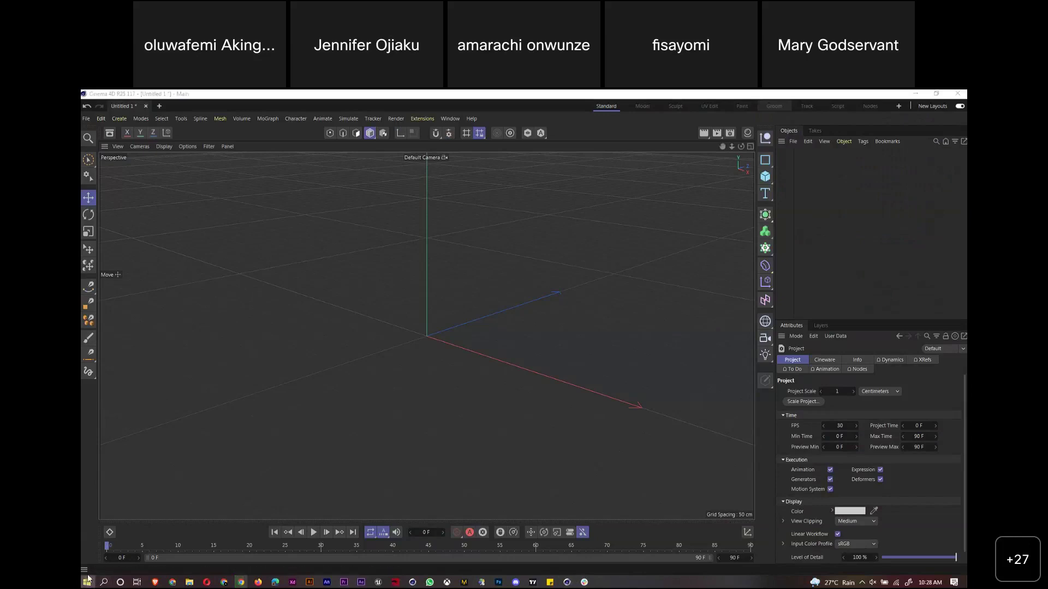
{"action": "type", "text": "ble"}
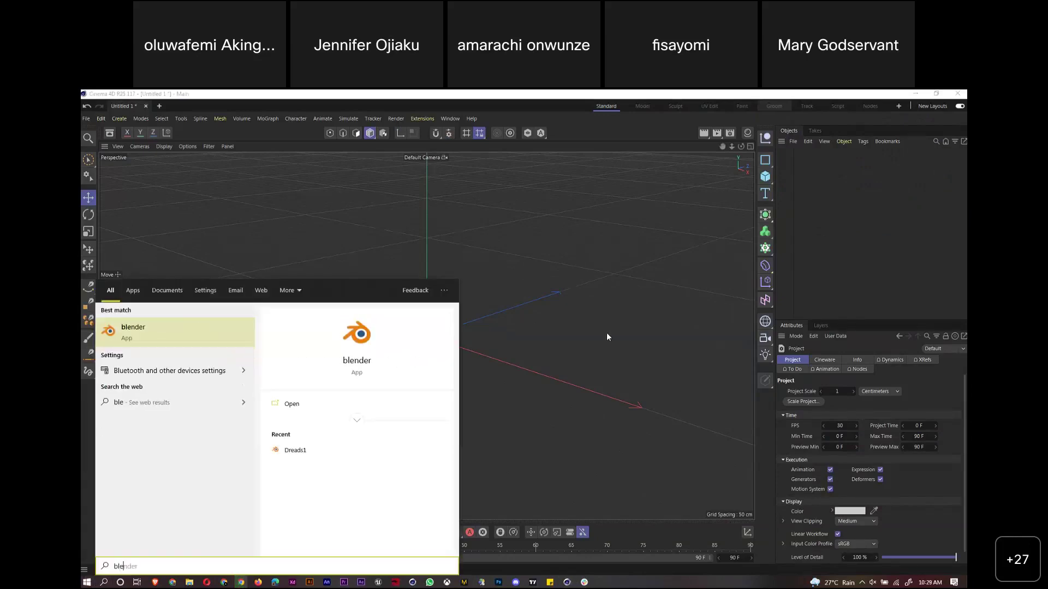
{"action": "left_click", "coordinate": [607, 332]}
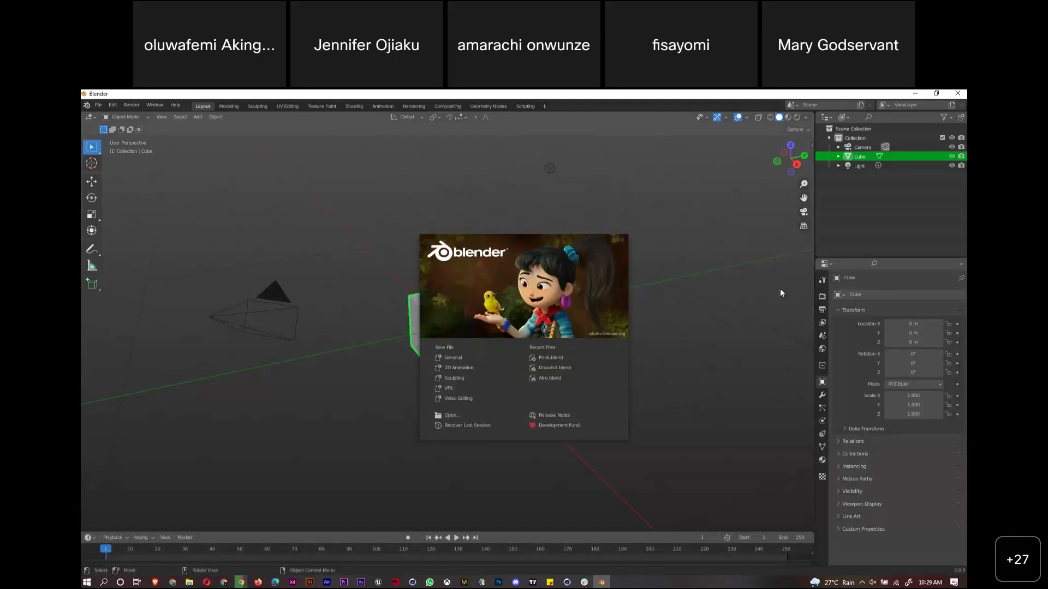
{"action": "left_click", "coordinate": [460, 358]}
Launch Maxon Cinema 4D 23 in addition to the release that is already open
{"action": "key", "text": "super"}
{"action": "type", "text": "cin"}
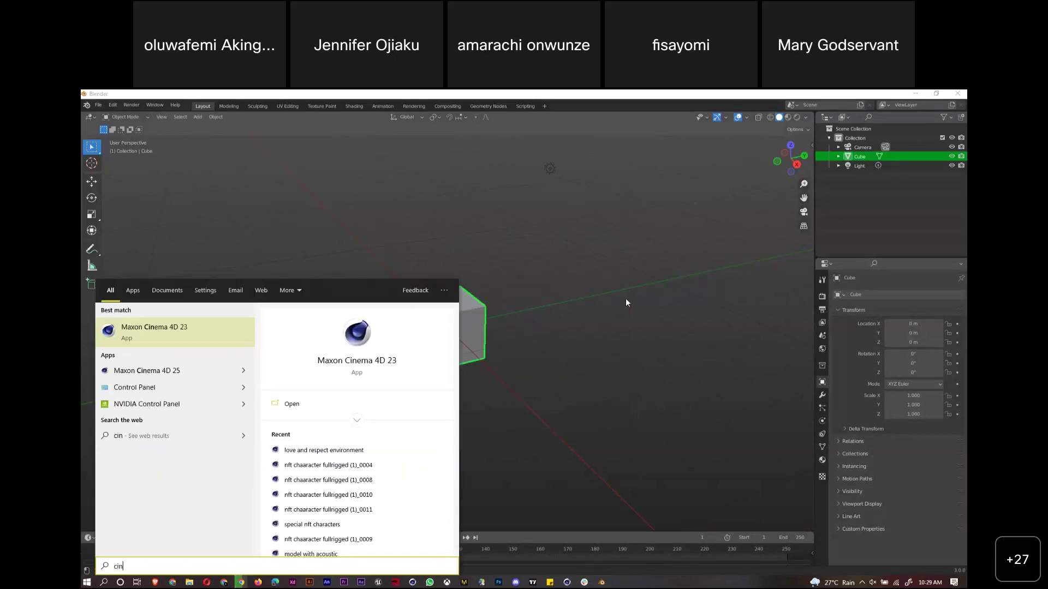
{"action": "key", "text": "Escape"}
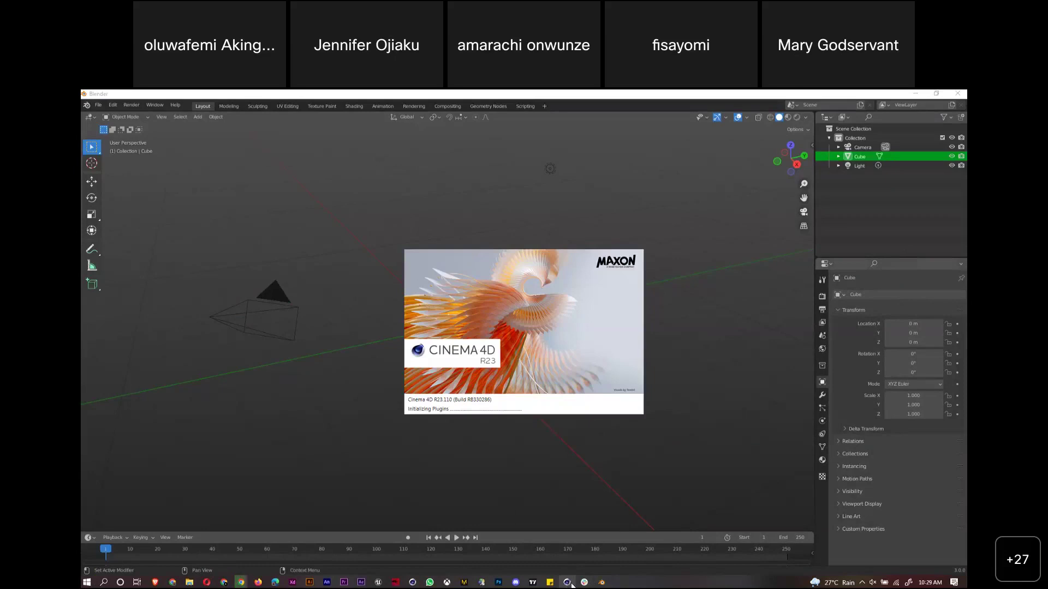
{"action": "left_click", "coordinate": [567, 531]}
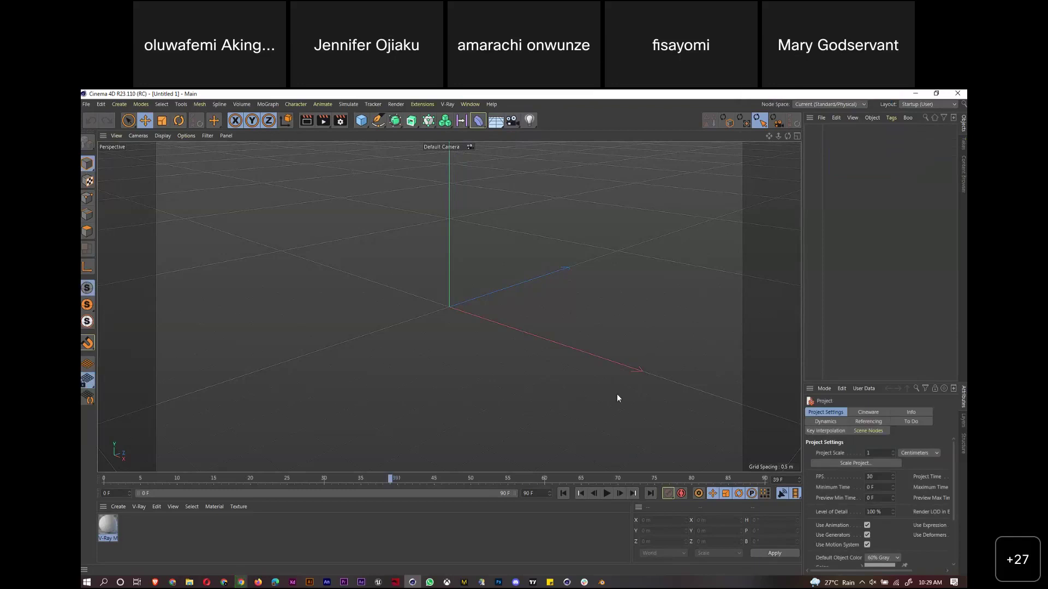
Compare the Cinema 4D R25 and R23 interfaces, look over the R23 list of layouts, and return to R25
{"action": "left_click", "coordinate": [567, 583]}
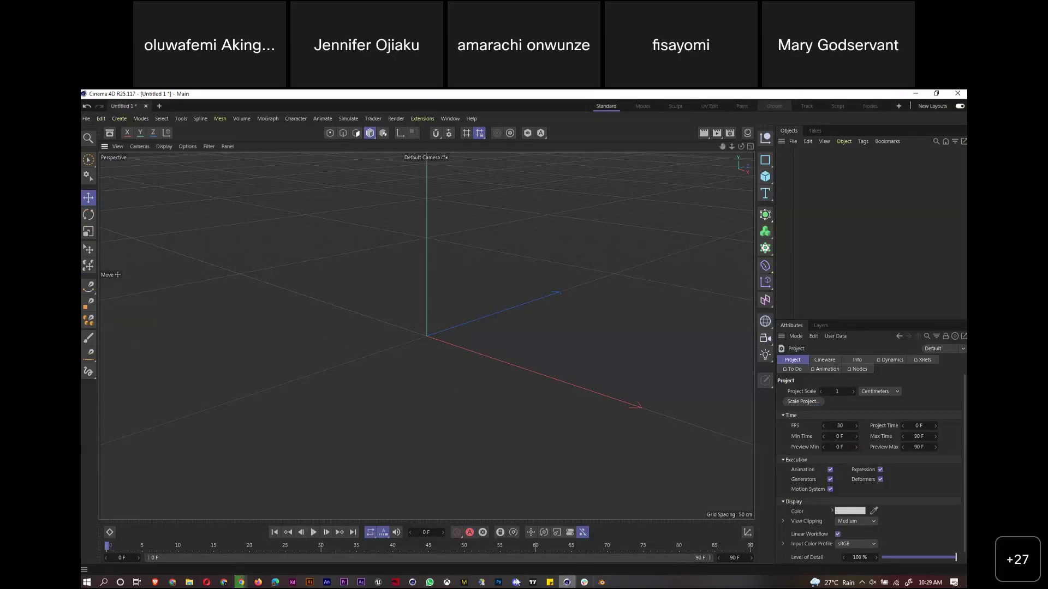
{"action": "left_click", "coordinate": [412, 582]}
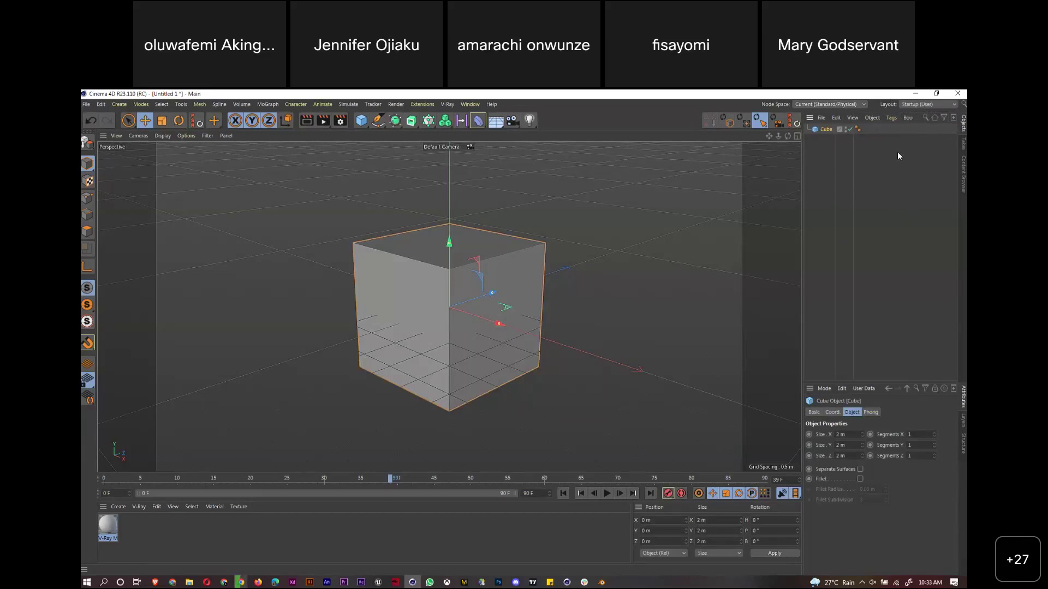
{"action": "left_click", "coordinate": [930, 104]}
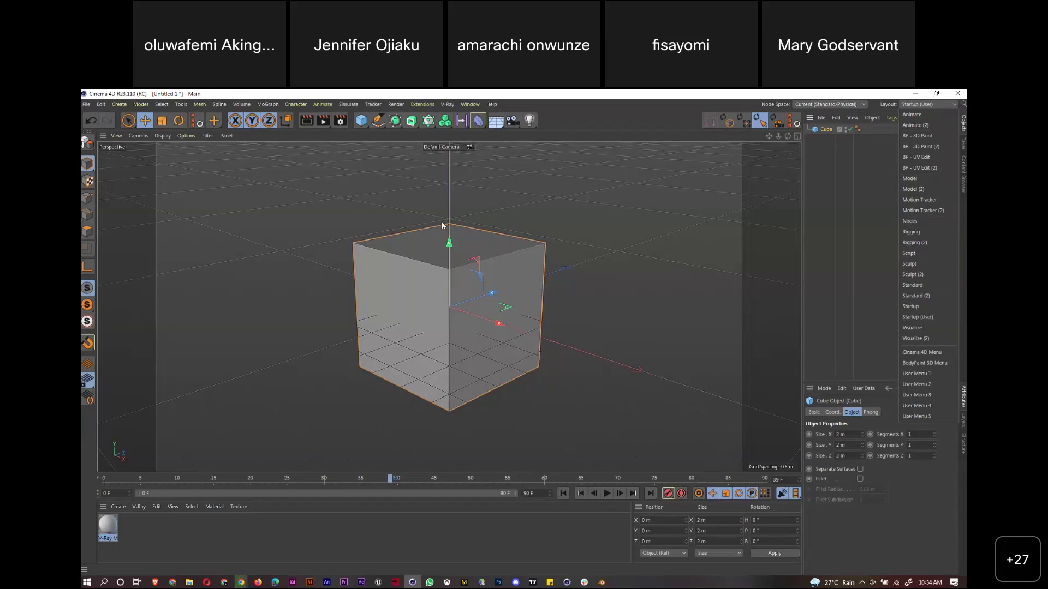
{"action": "left_click", "coordinate": [867, 162]}
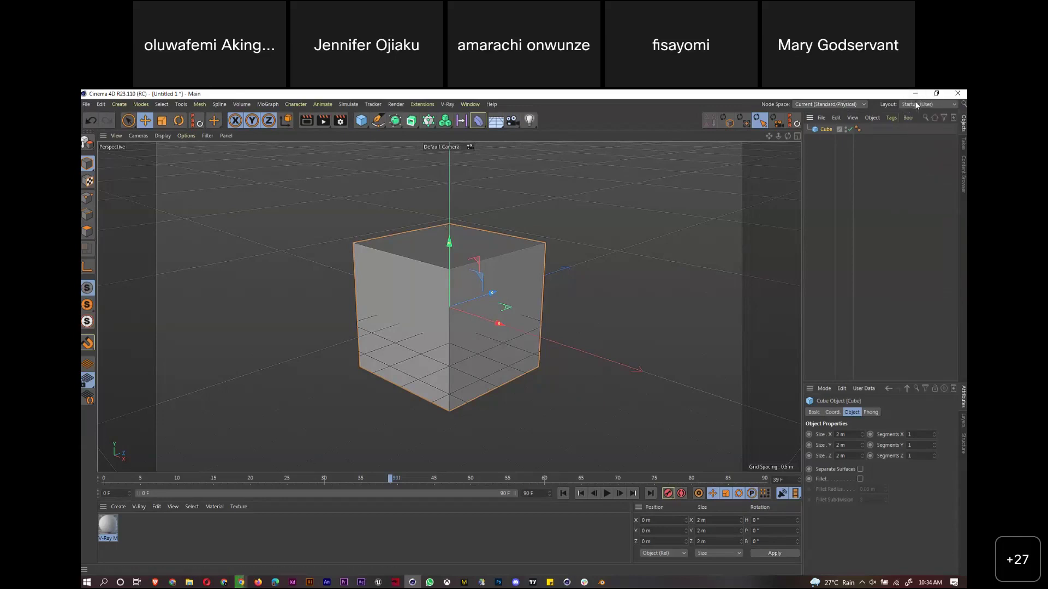
{"action": "key", "text": "alt+Tab"}
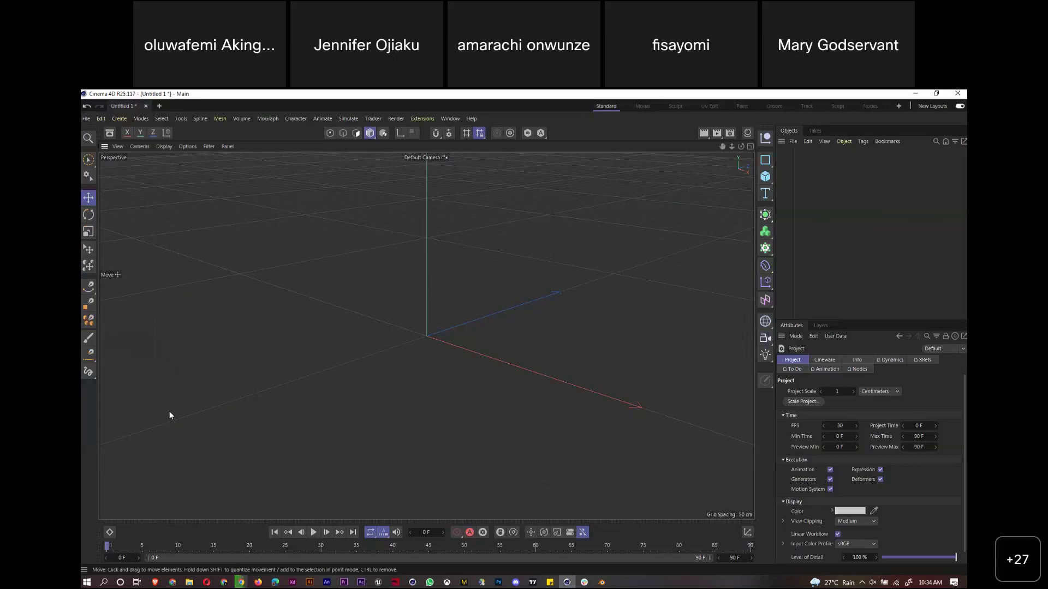
Switch to Blender, orbit the view around the default cube and deselect everything
{"action": "left_click", "coordinate": [601, 582]}
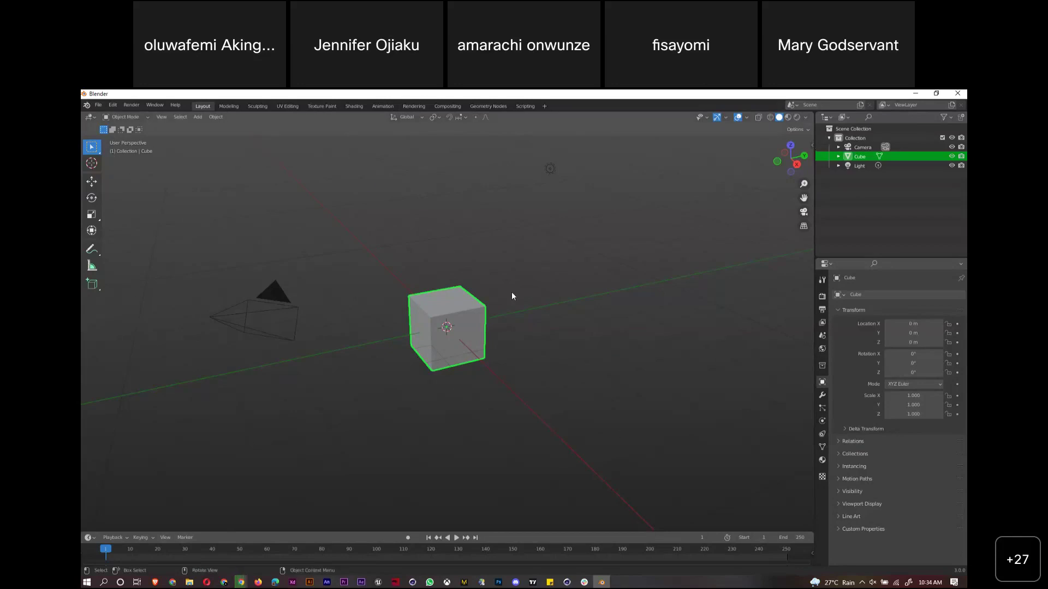
{"action": "left_click_drag", "start_coordinate": [789, 167], "coordinate": [704, 187]}
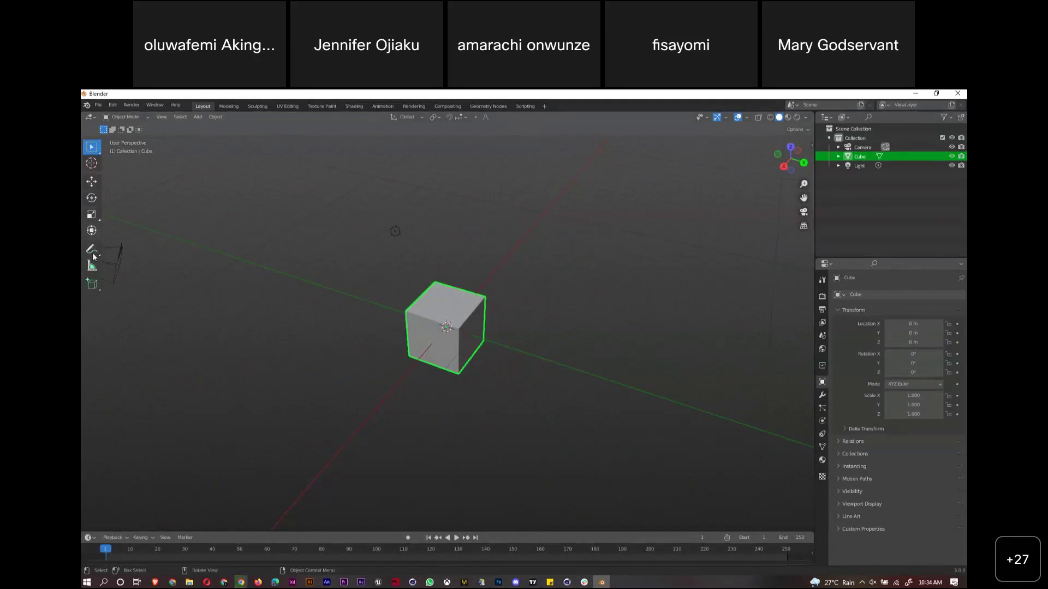
{"action": "key", "text": "alt+a"}
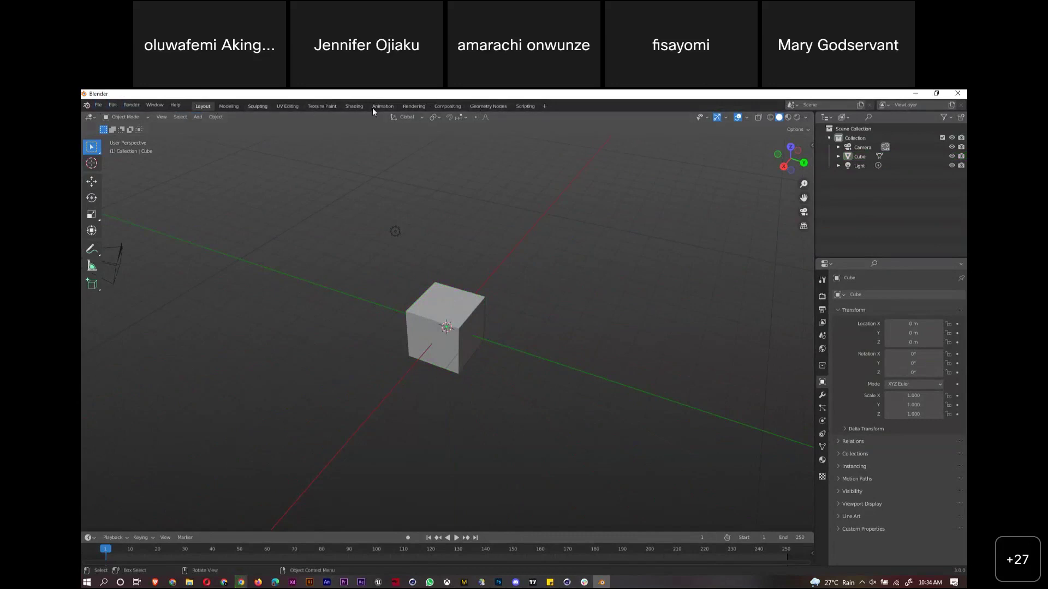
Look through the File, Render and Window commands available in Blender
{"action": "key", "text": "ctrl+Tab"}
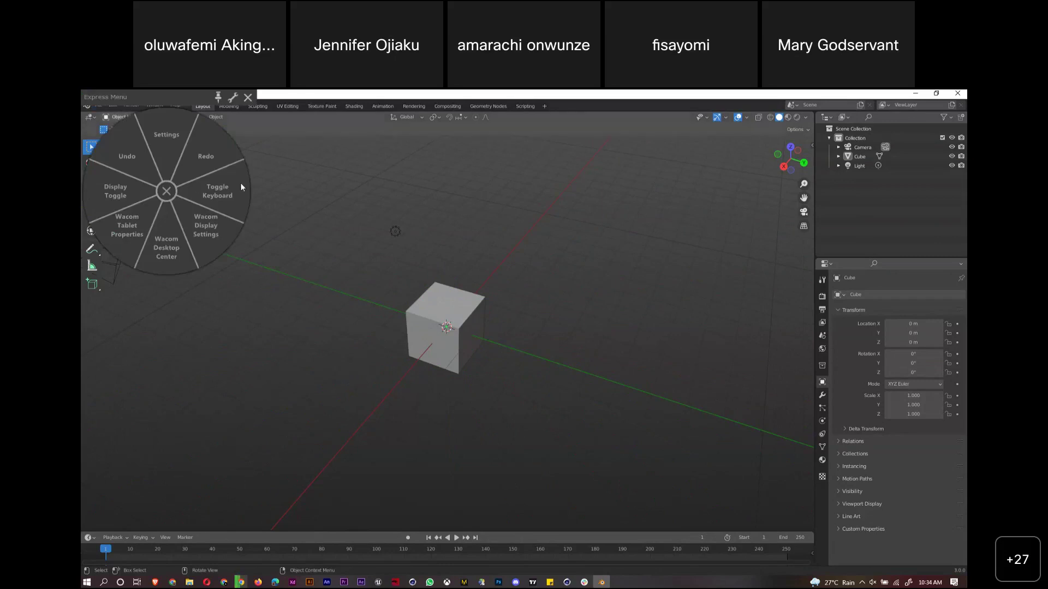
{"action": "key", "text": "Escape"}
{"action": "left_click", "coordinate": [98, 106]}
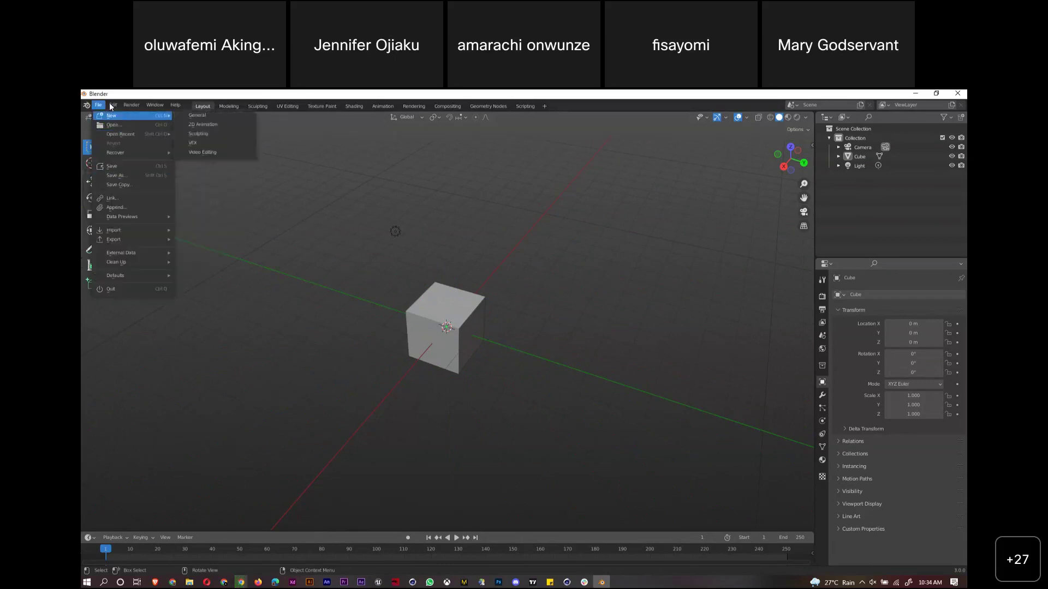
{"action": "left_click", "coordinate": [132, 107]}
{"action": "left_click", "coordinate": [155, 105]}
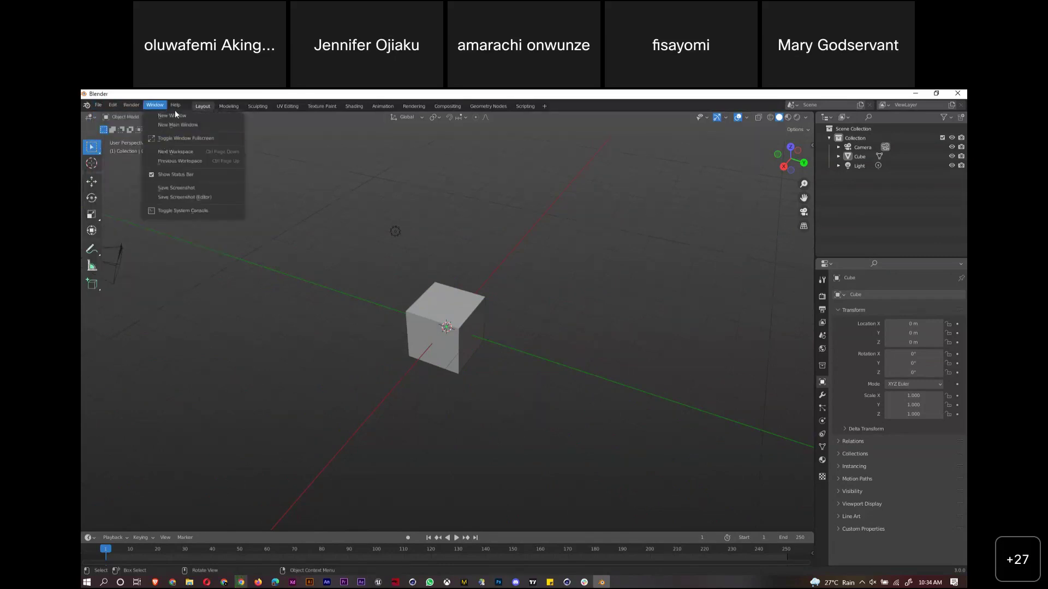
Look through the Modeling, Sculpting, UV Editing, Texture Paint and Shading workspaces
{"action": "left_click", "coordinate": [229, 106]}
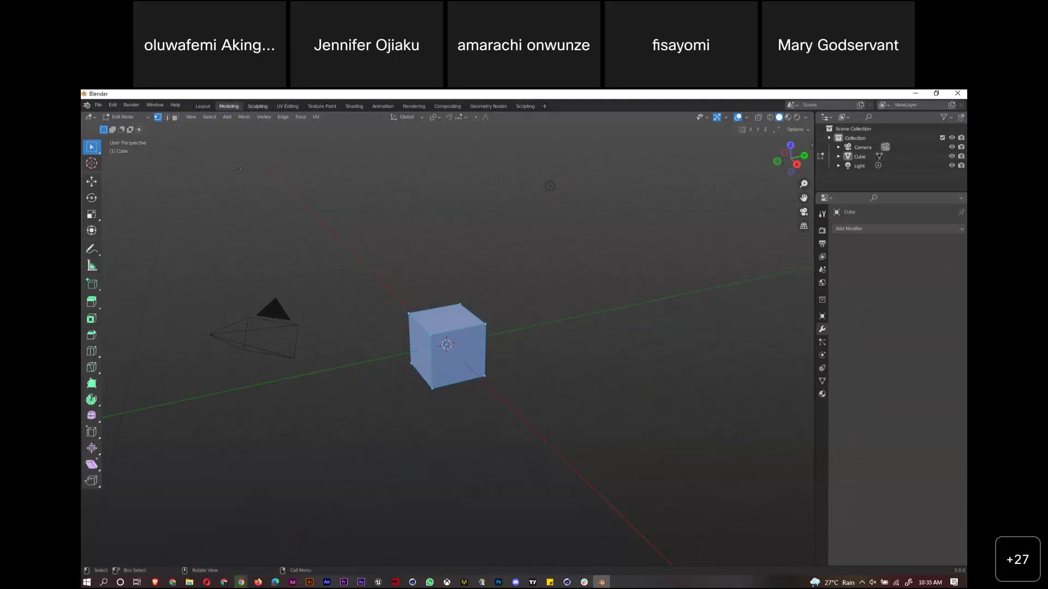
{"action": "key", "text": "ctrl+Page_Down"}
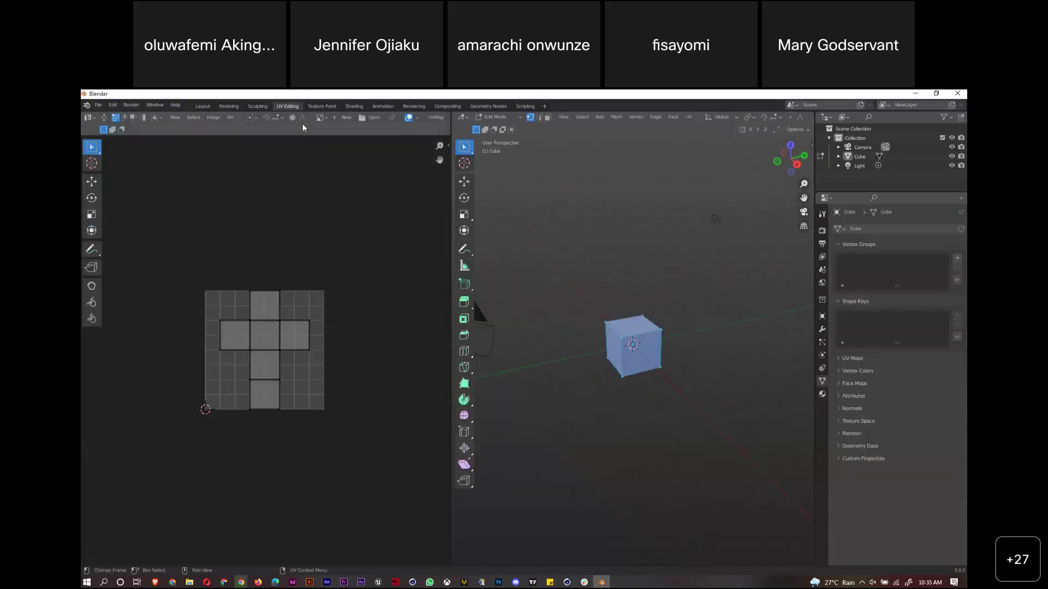
{"action": "left_click", "coordinate": [288, 106]}
{"action": "left_click", "coordinate": [322, 106]}
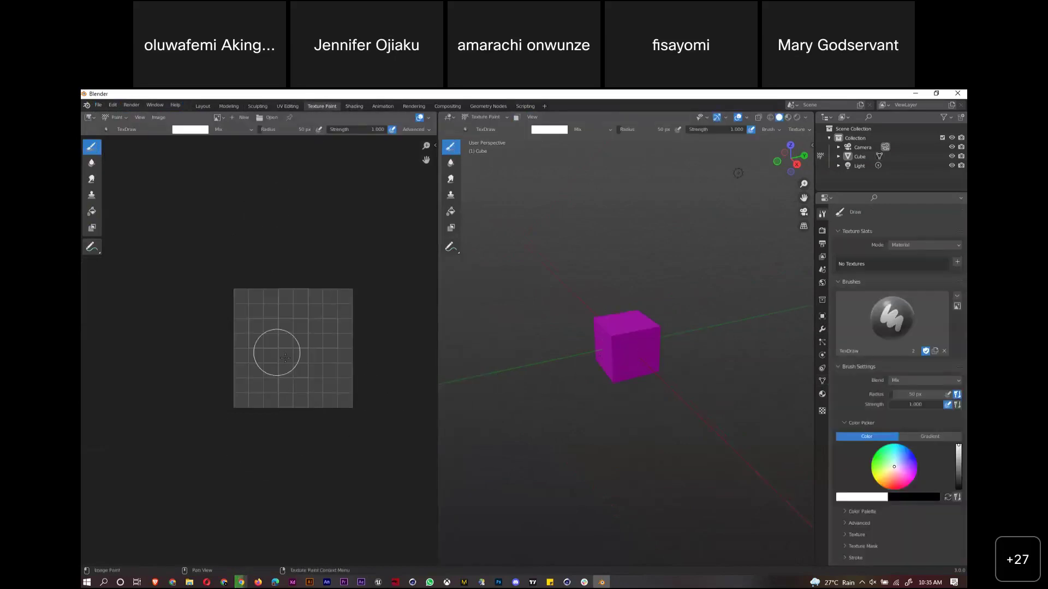
{"action": "left_click", "coordinate": [633, 341]}
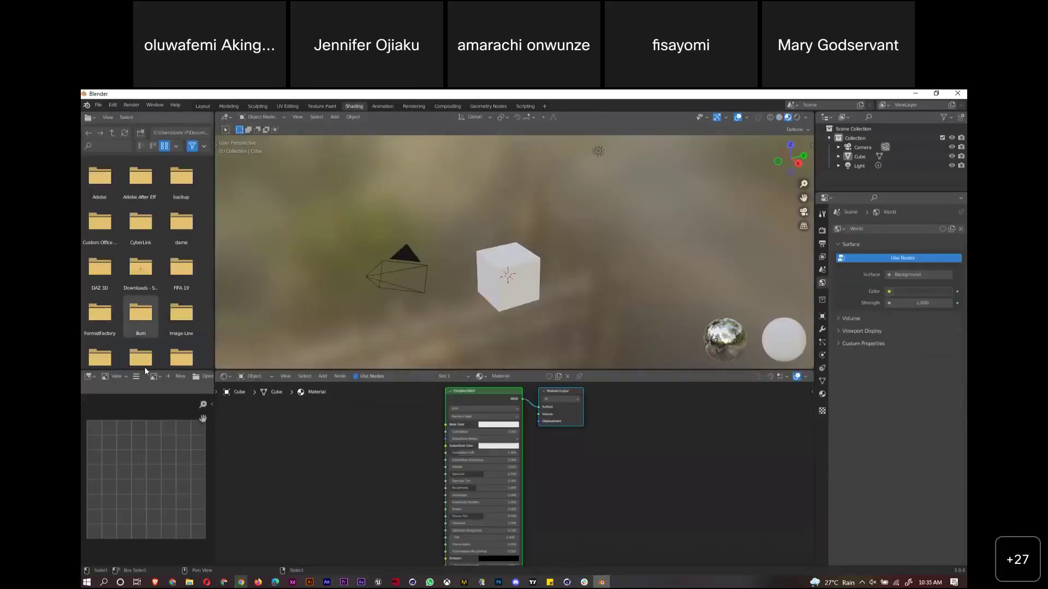
Look through the Animation, Rendering, Compositing, Geometry Nodes and Scripting workspaces
{"action": "left_click", "coordinate": [383, 106]}
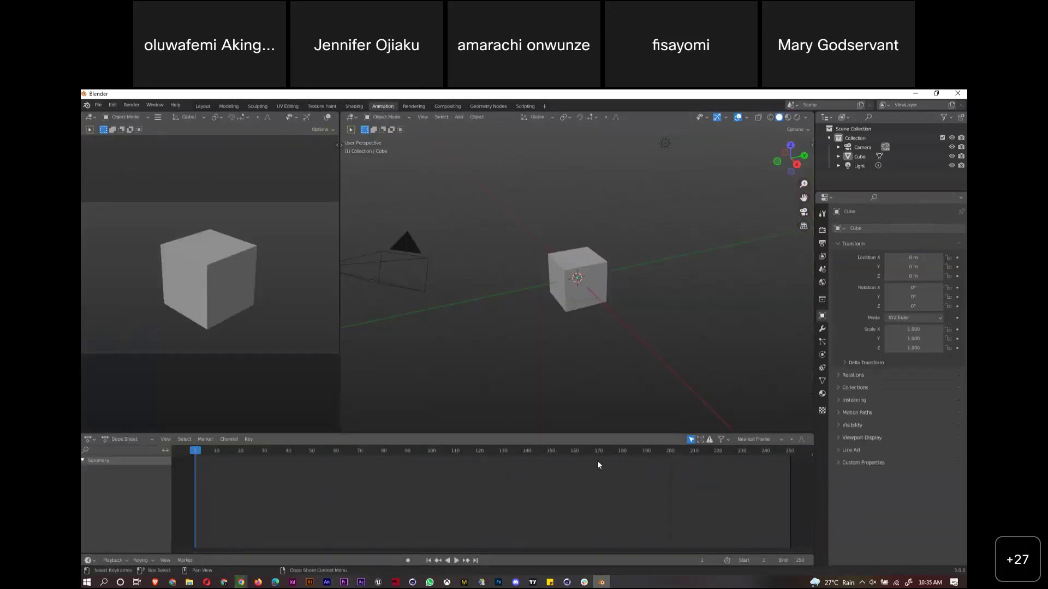
{"action": "left_click", "coordinate": [414, 106]}
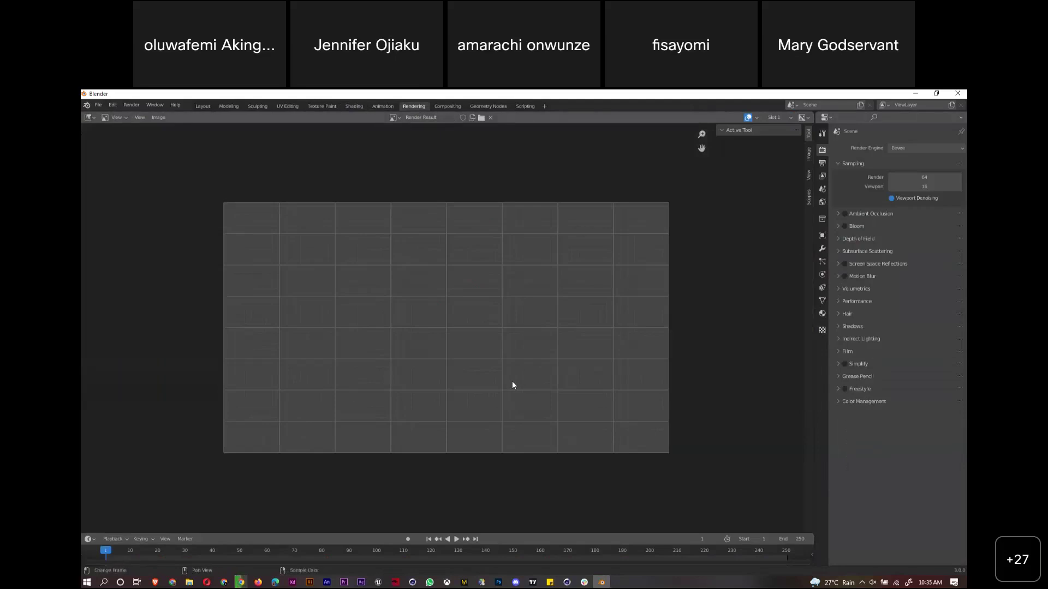
{"action": "left_click", "coordinate": [447, 106]}
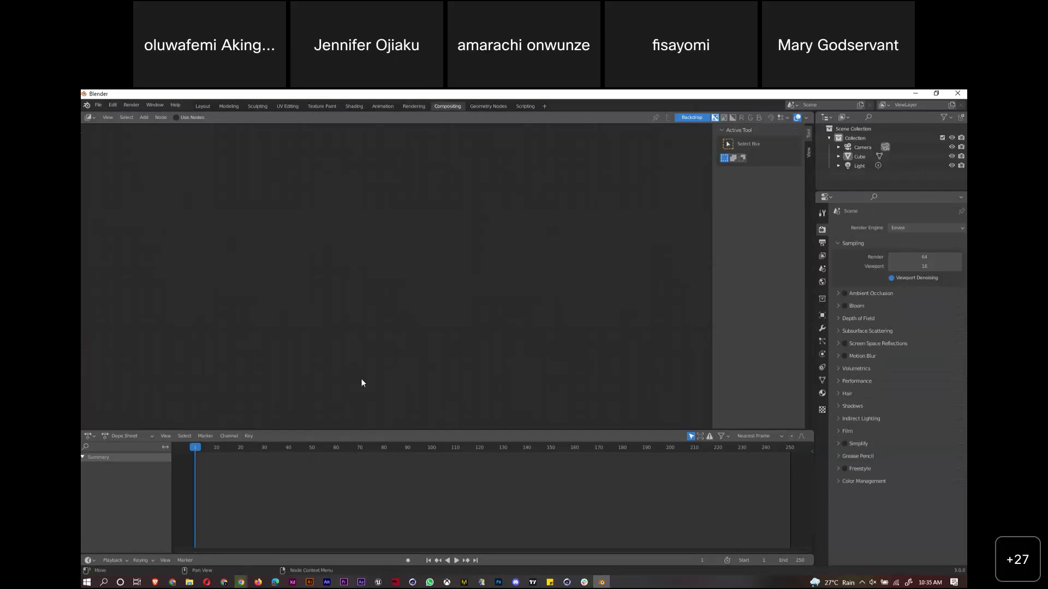
{"action": "left_click", "coordinate": [488, 106]}
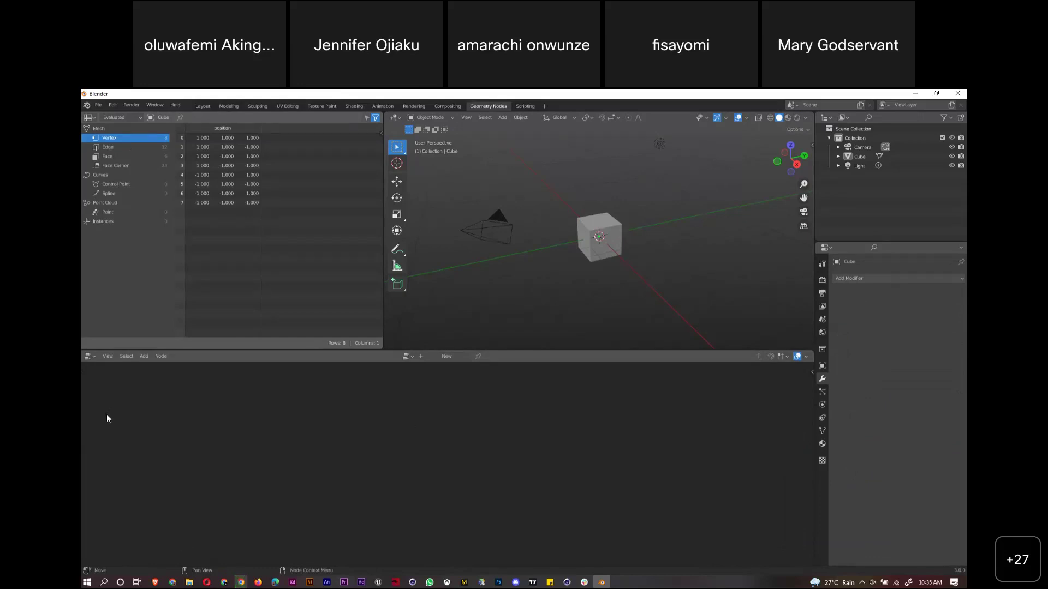
{"action": "left_click", "coordinate": [525, 107]}
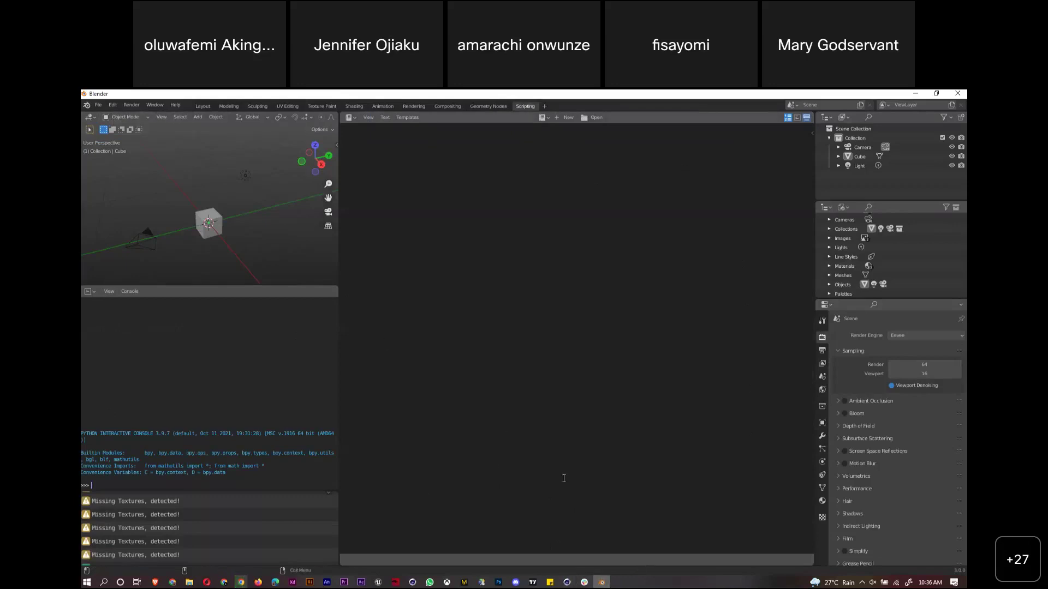
In the Layout workspace, widen the Outliner and Properties editors and select the Cube
{"action": "left_click", "coordinate": [204, 106]}
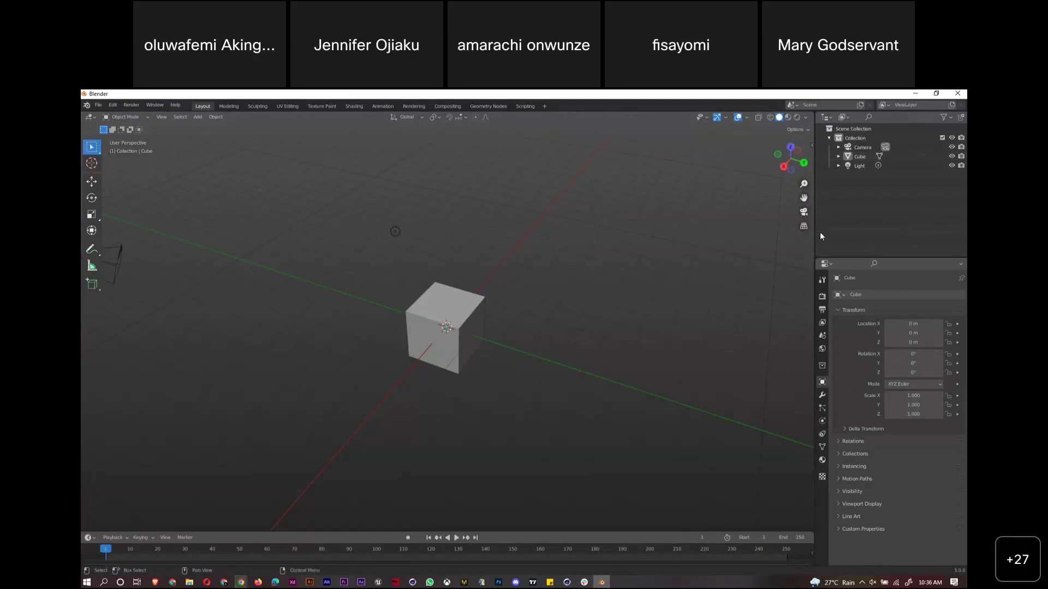
{"action": "left_click_drag", "start_coordinate": [814, 235], "coordinate": [710, 251]}
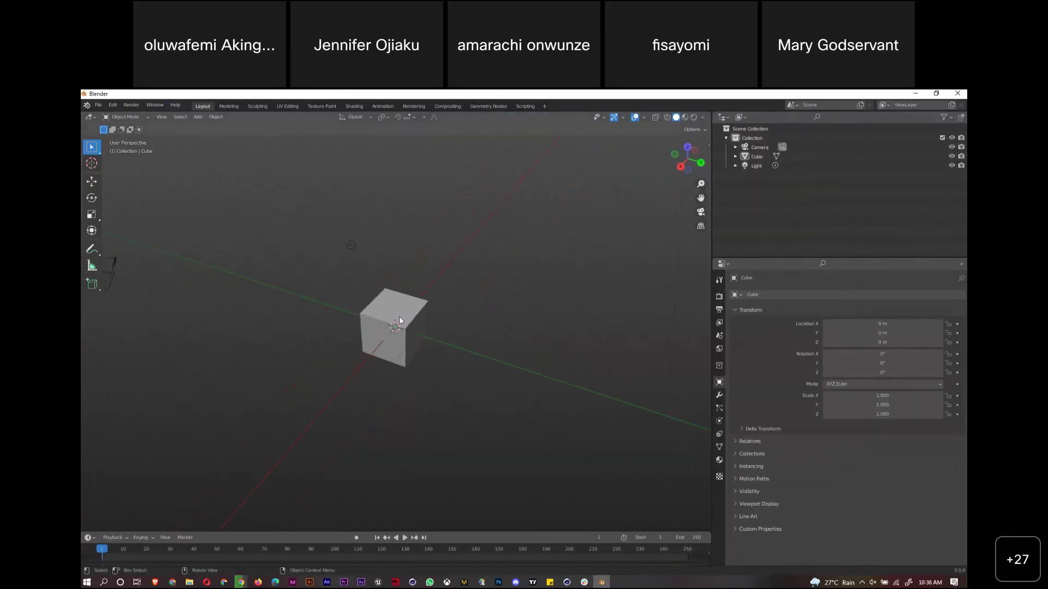
{"action": "left_click", "coordinate": [799, 157]}
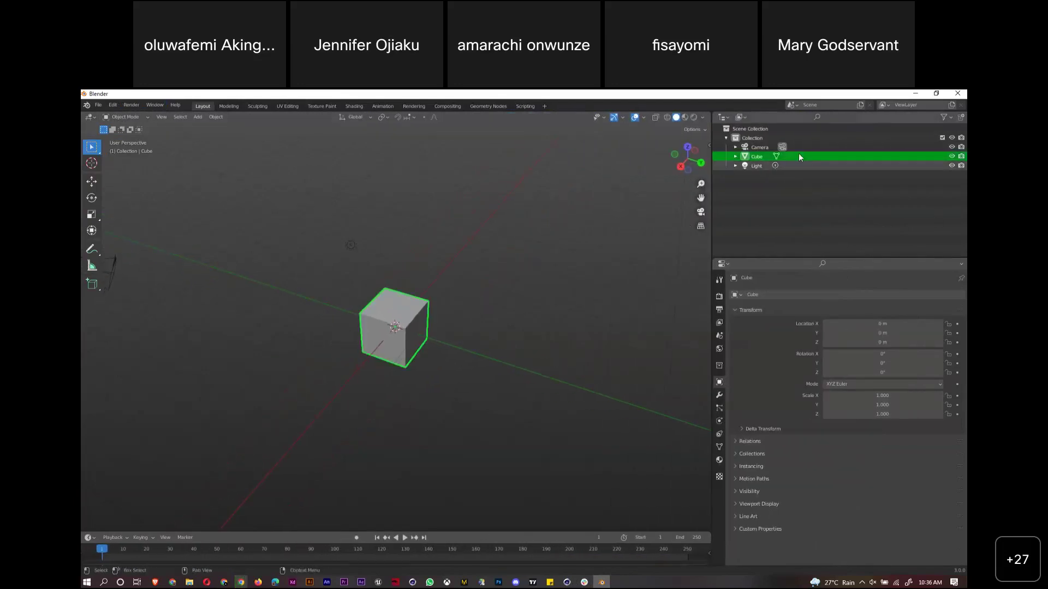
Expand the Cube's hierarchy in the Outliner and highlight its mesh data and Material before reselecting the Cube object
{"action": "left_click", "coordinate": [736, 157]}
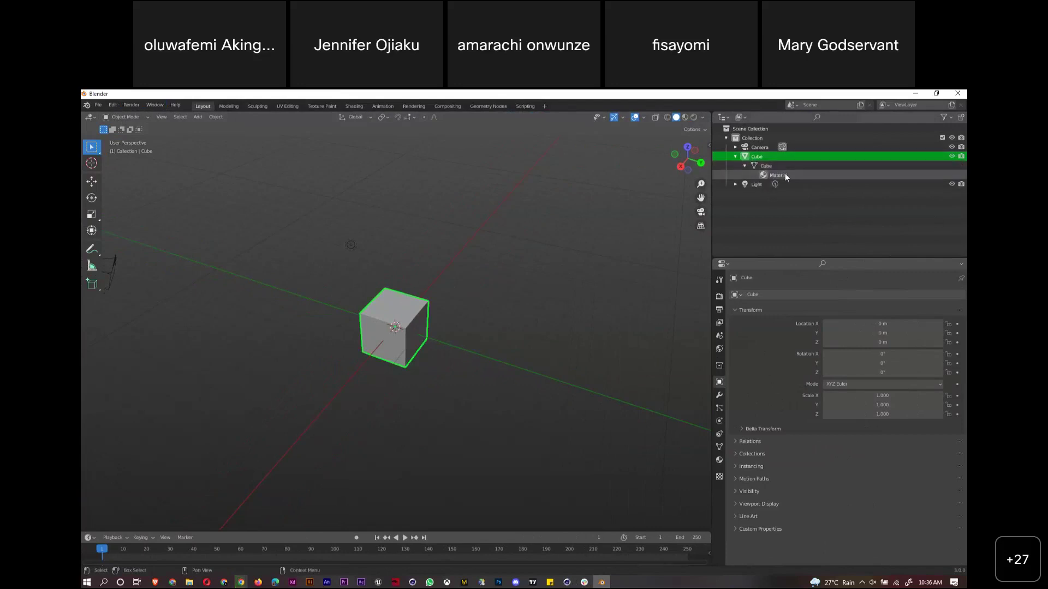
{"action": "left_click", "coordinate": [746, 166]}
{"action": "left_click", "coordinate": [762, 174]}
{"action": "left_click", "coordinate": [762, 166]}
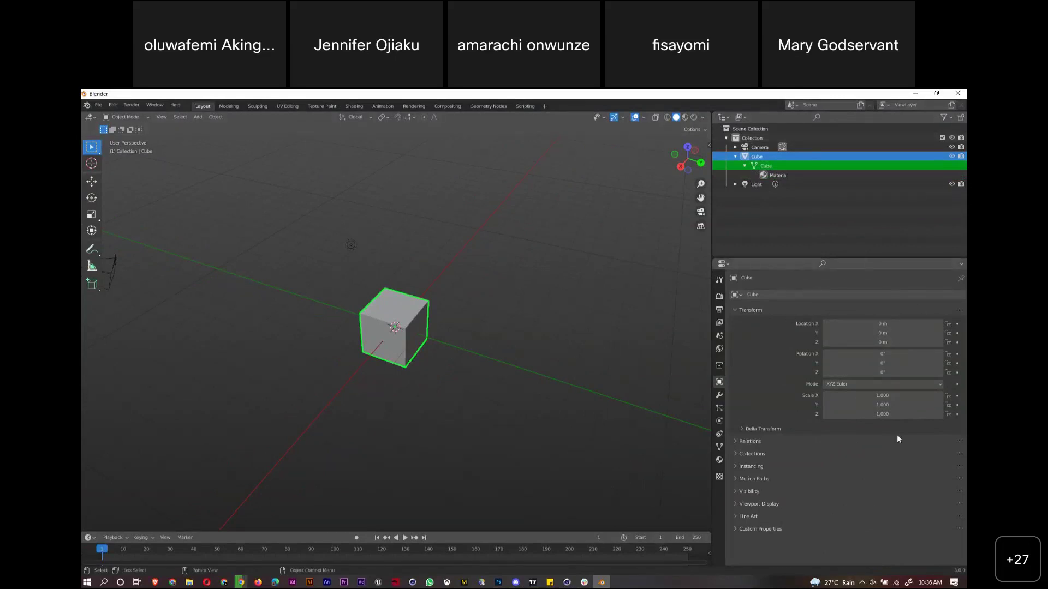
{"action": "left_click", "coordinate": [793, 174]}
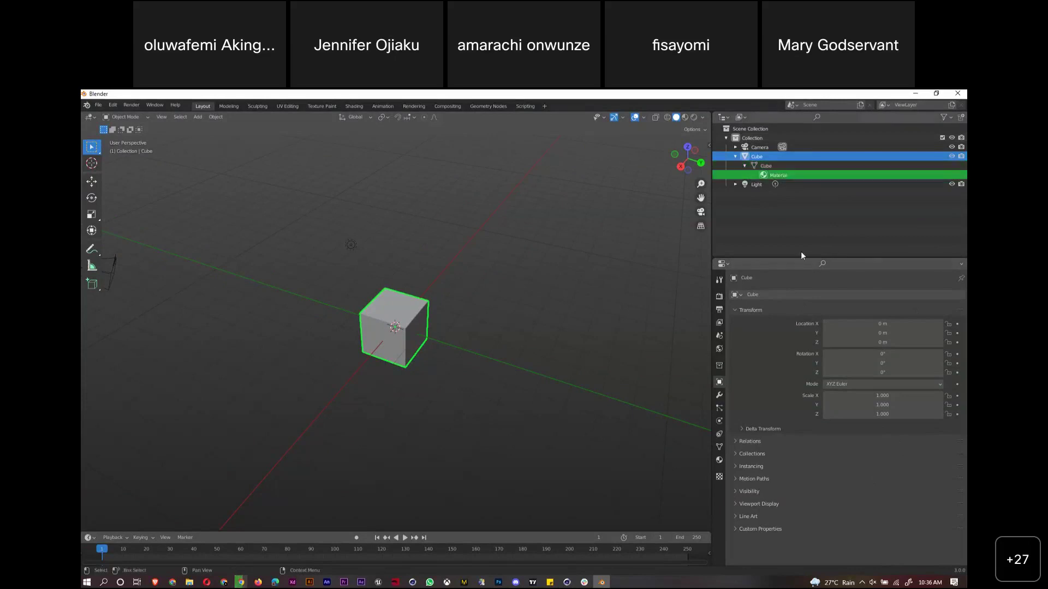
{"action": "left_click", "coordinate": [801, 158]}
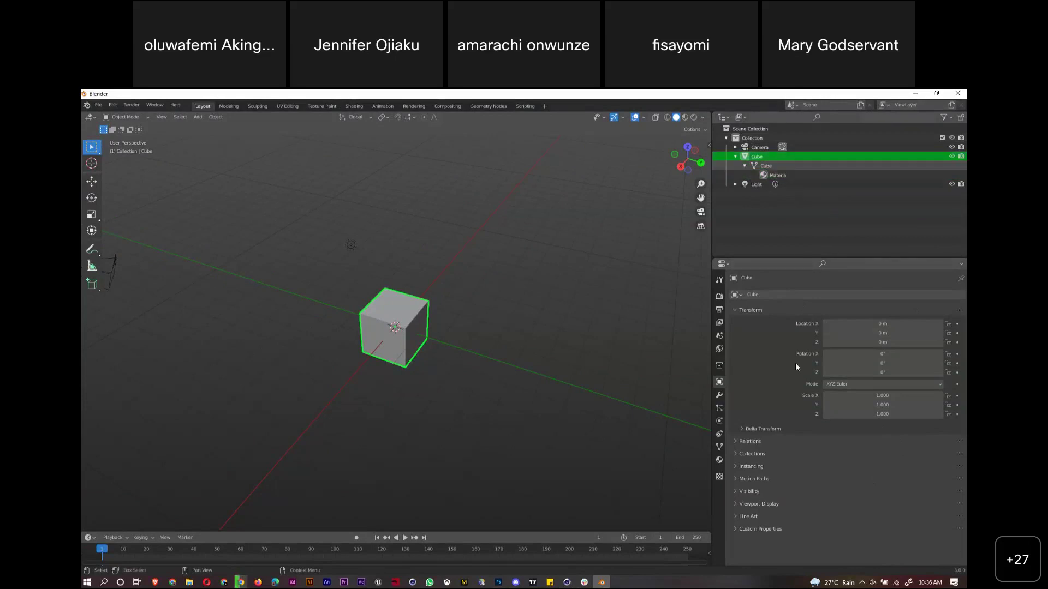
Examine the tool and render properties, and compare the active-tool settings of the Cursor, Move and Rotate tools
{"action": "left_click", "coordinate": [719, 280]}
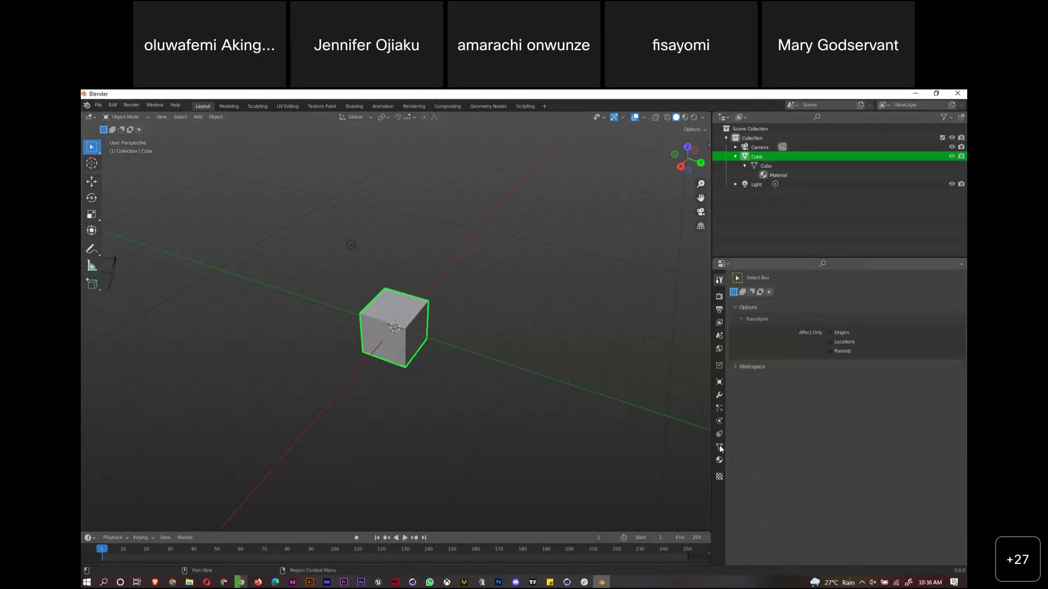
{"action": "left_click", "coordinate": [720, 296]}
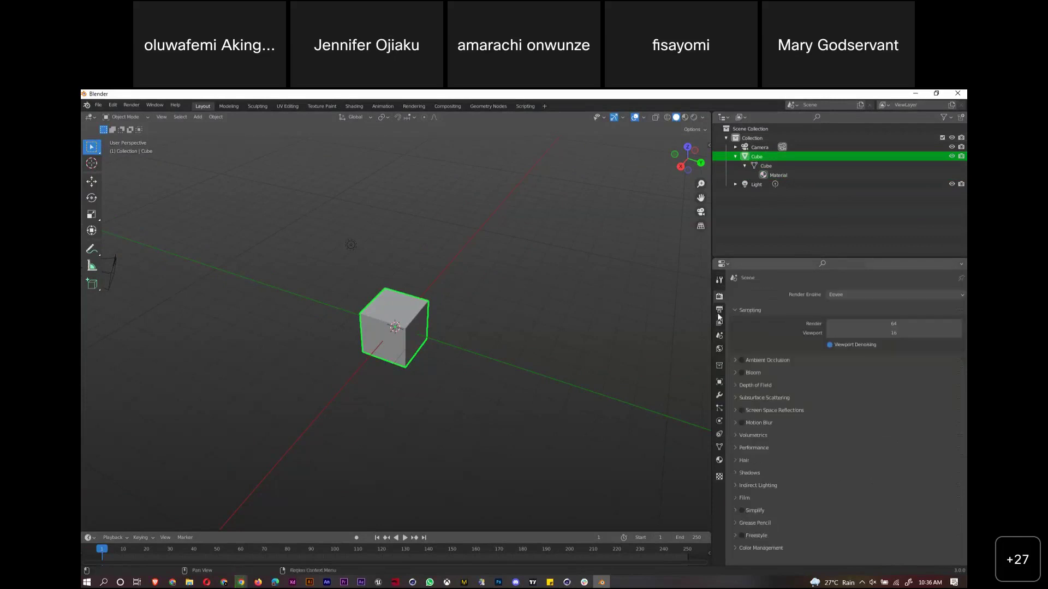
{"action": "left_click", "coordinate": [720, 281]}
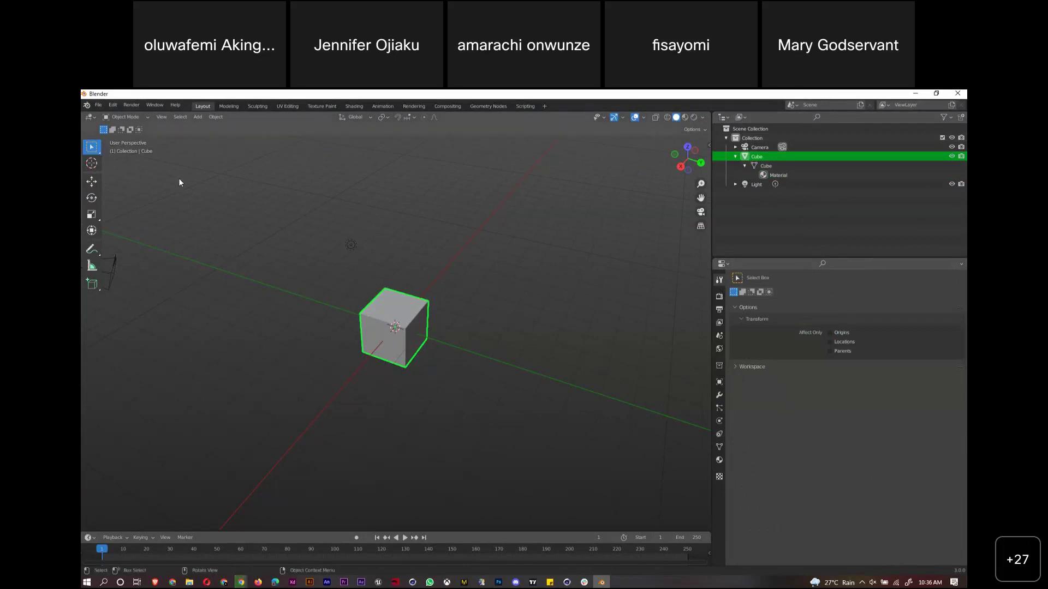
{"action": "left_click", "coordinate": [91, 164]}
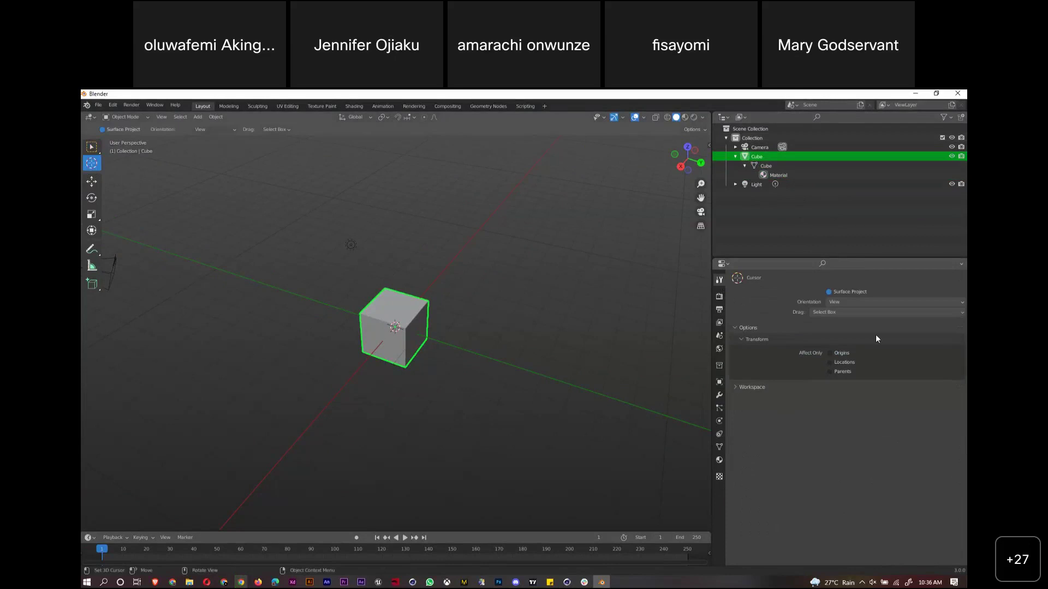
{"action": "left_click", "coordinate": [91, 182]}
{"action": "left_click", "coordinate": [91, 199]}
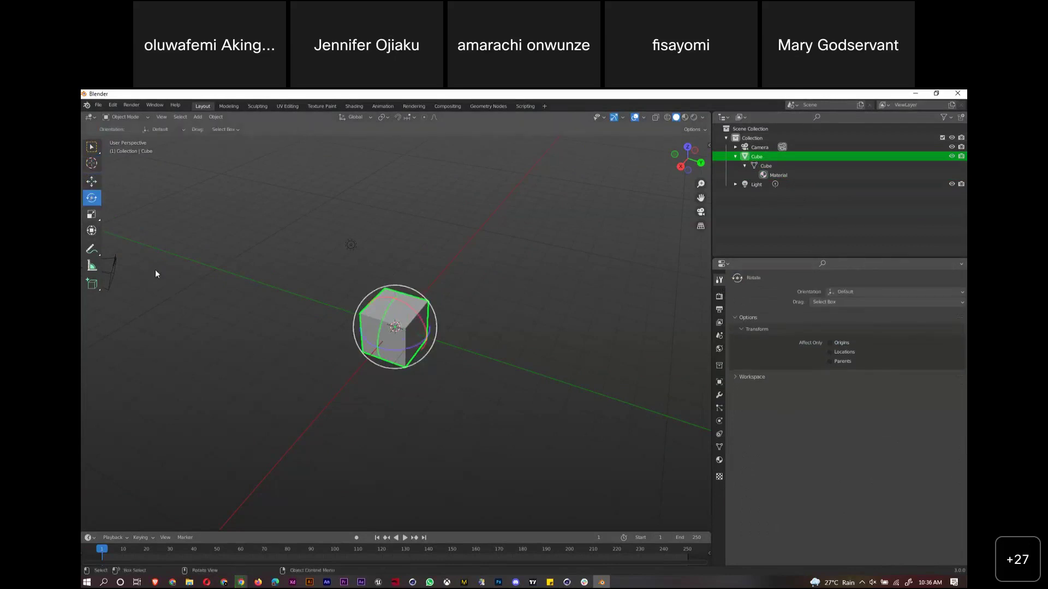
Look through the Cube scene's Render, Output, View Layer and Scene properties, including the View Layer's passes
{"action": "left_click", "coordinate": [720, 297]}
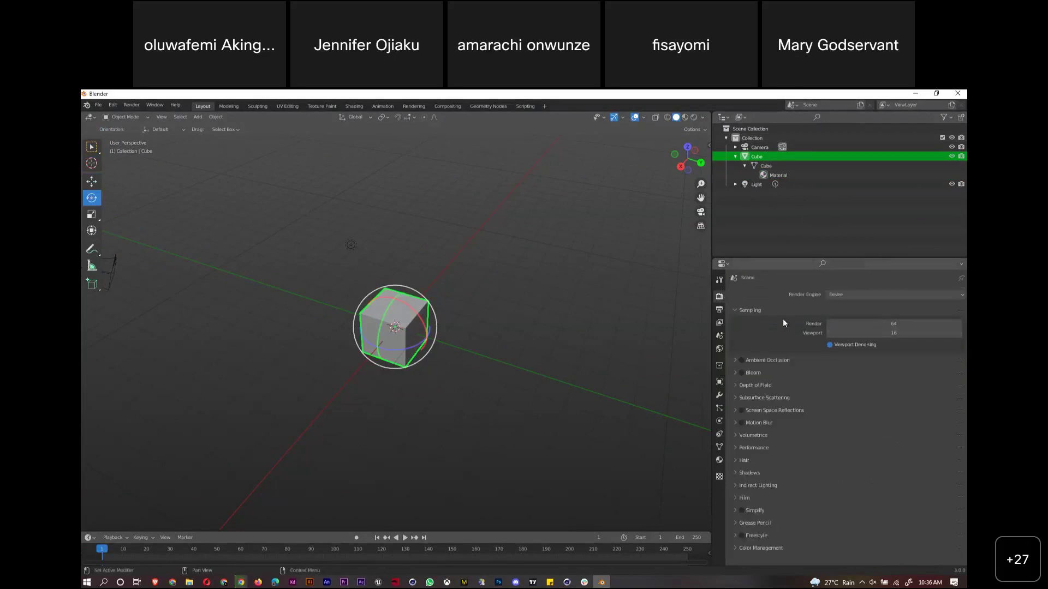
{"action": "left_click", "coordinate": [720, 310]}
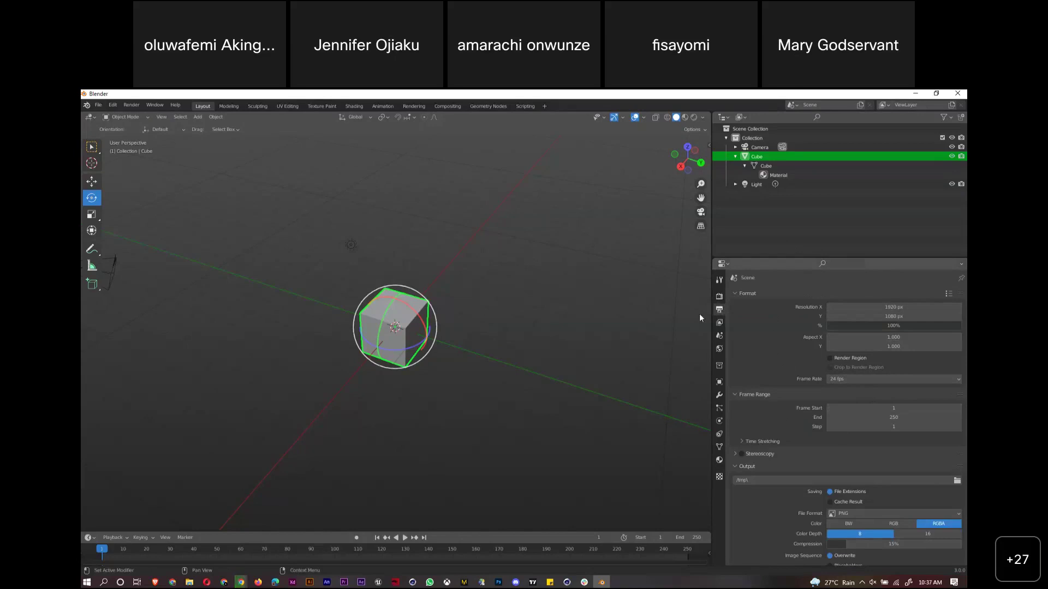
{"action": "left_click", "coordinate": [720, 322]}
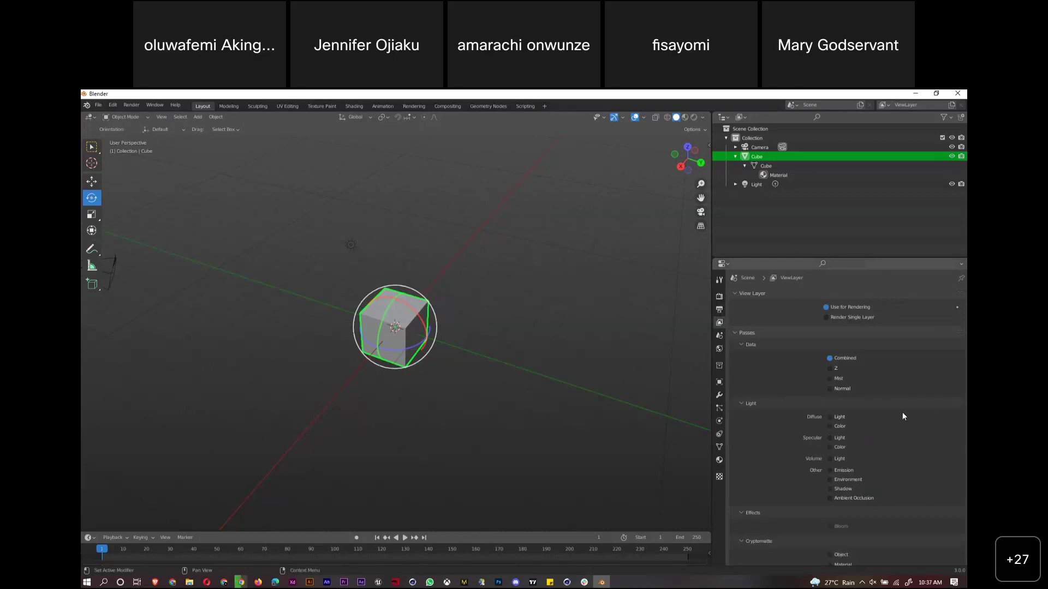
{"action": "left_click_drag", "start_coordinate": [889, 489], "coordinate": [889, 339]}
{"action": "left_click_drag", "start_coordinate": [833, 481], "coordinate": [833, 381]}
{"action": "left_click", "coordinate": [827, 308]}
{"action": "left_click", "coordinate": [735, 332]}
{"action": "left_click", "coordinate": [736, 334]}
{"action": "left_click", "coordinate": [719, 336]}
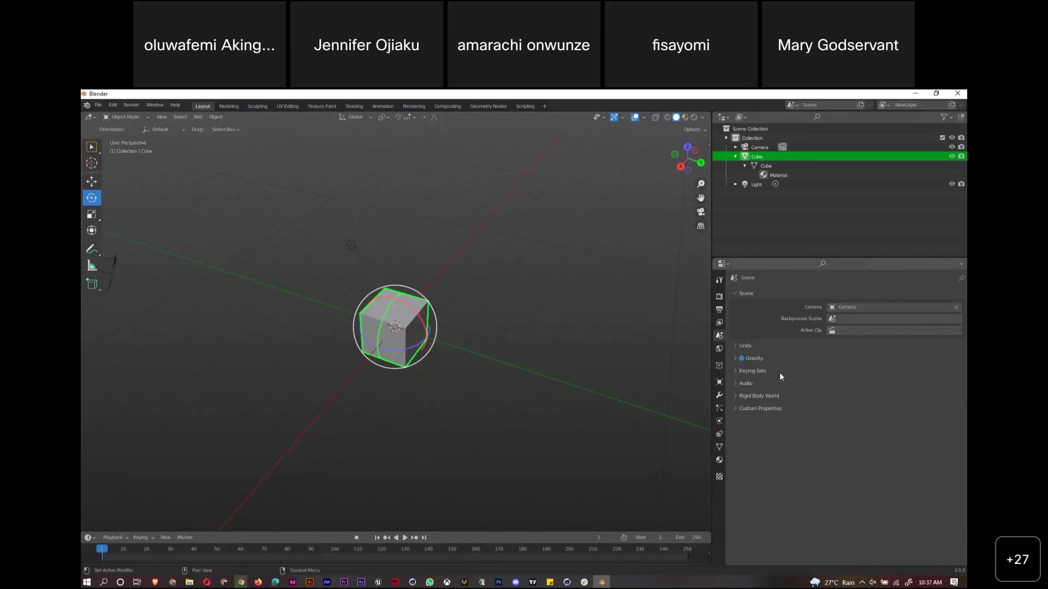
Look through the World, Collection, Object, Modifier, Physics and Object Data properties for the Cube
{"action": "left_click", "coordinate": [720, 349]}
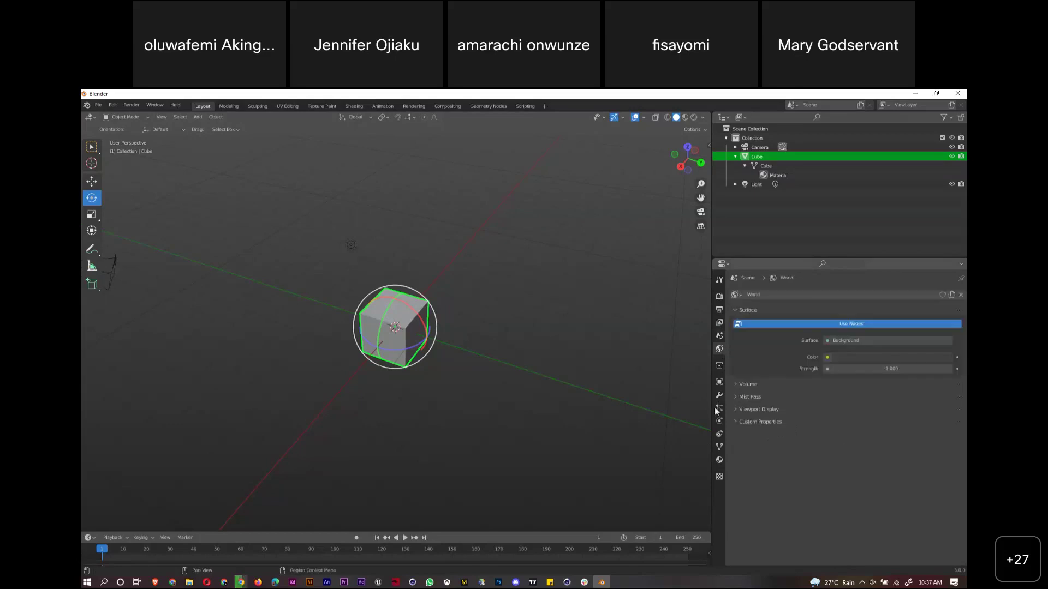
{"action": "left_click", "coordinate": [719, 366]}
{"action": "left_click", "coordinate": [720, 382]}
{"action": "left_click", "coordinate": [720, 396]}
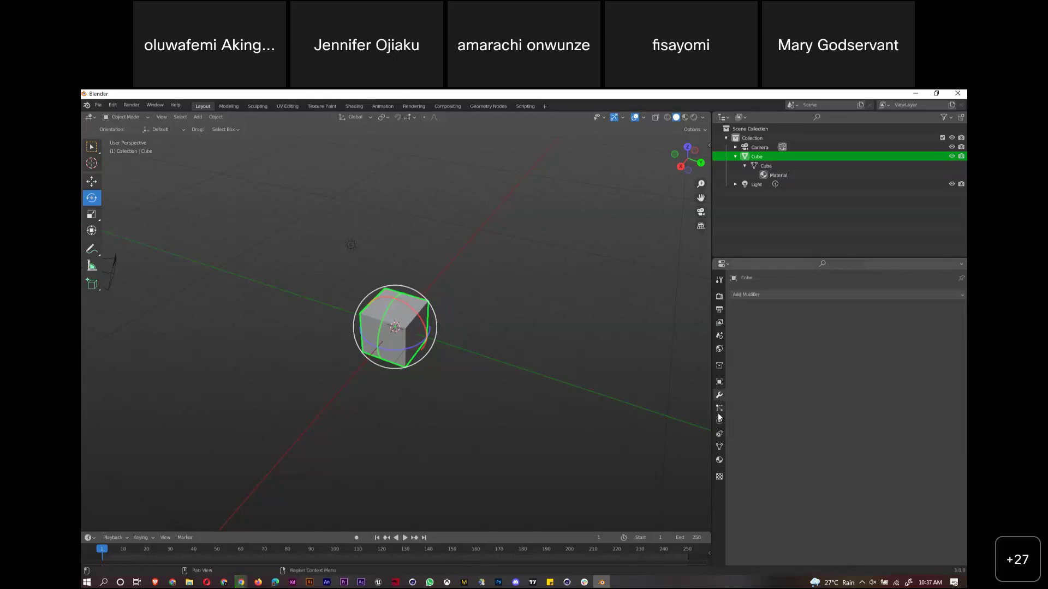
{"action": "left_click", "coordinate": [720, 420]}
{"action": "left_click", "coordinate": [719, 448]}
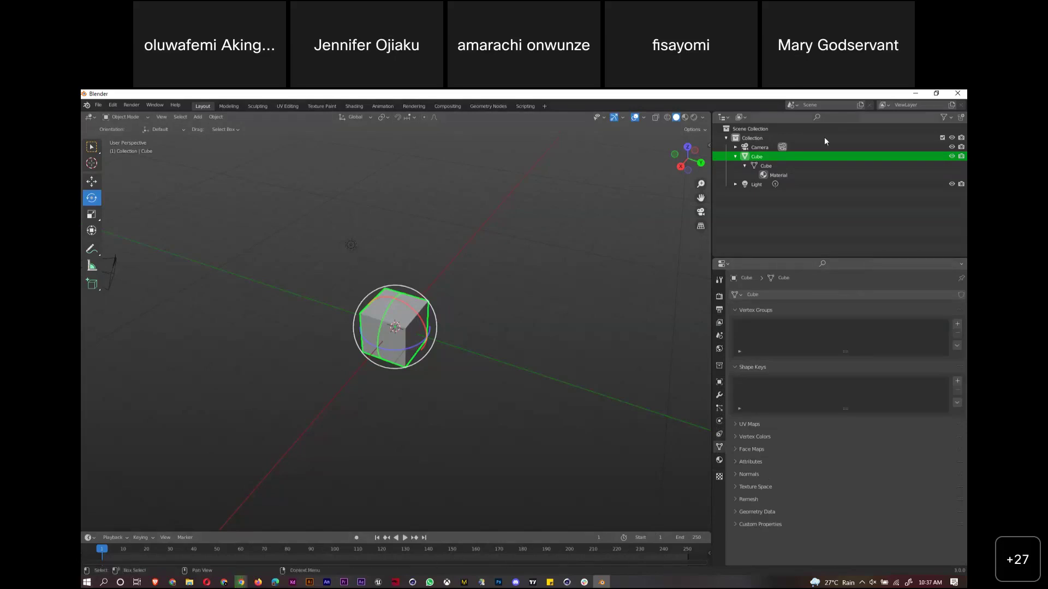
Switch to Cinema 4D R23, close its Render Settings window to view the interface, and return to Cinema 4D R25
{"action": "left_click", "coordinate": [568, 583]}
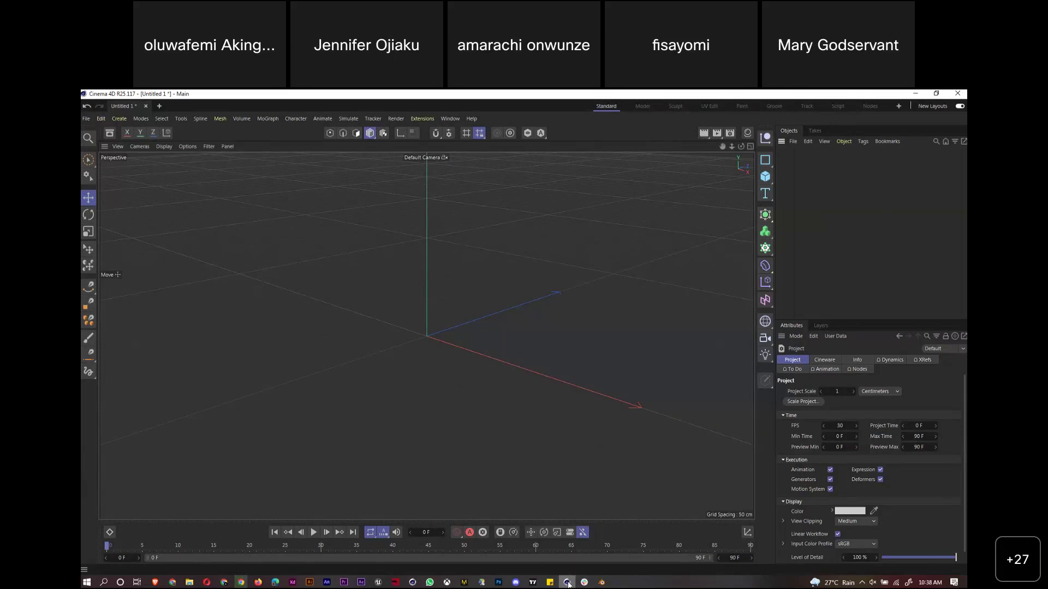
{"action": "left_click", "coordinate": [413, 583]}
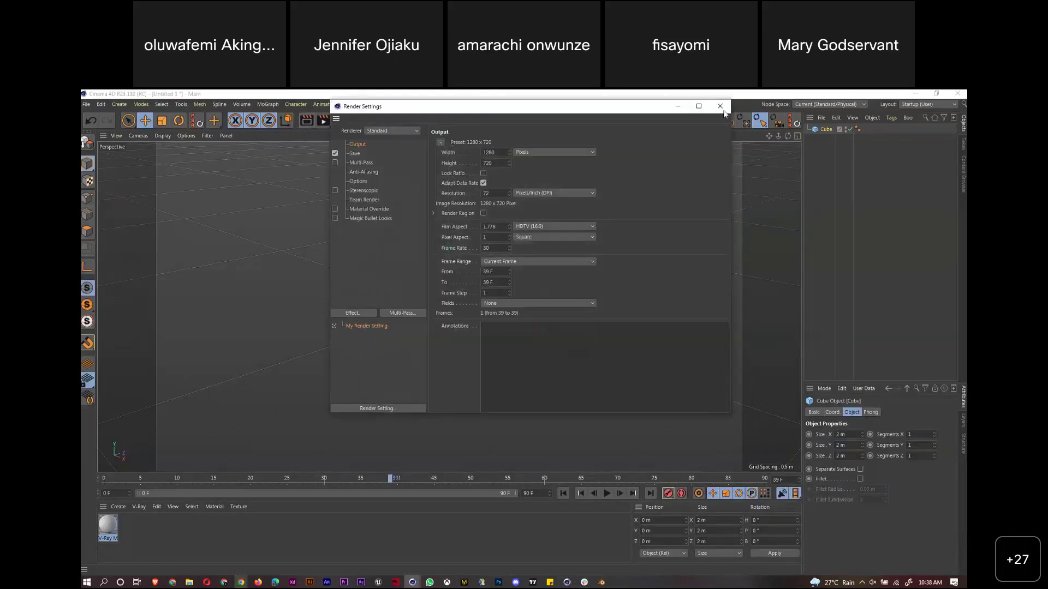
{"action": "left_click", "coordinate": [720, 107]}
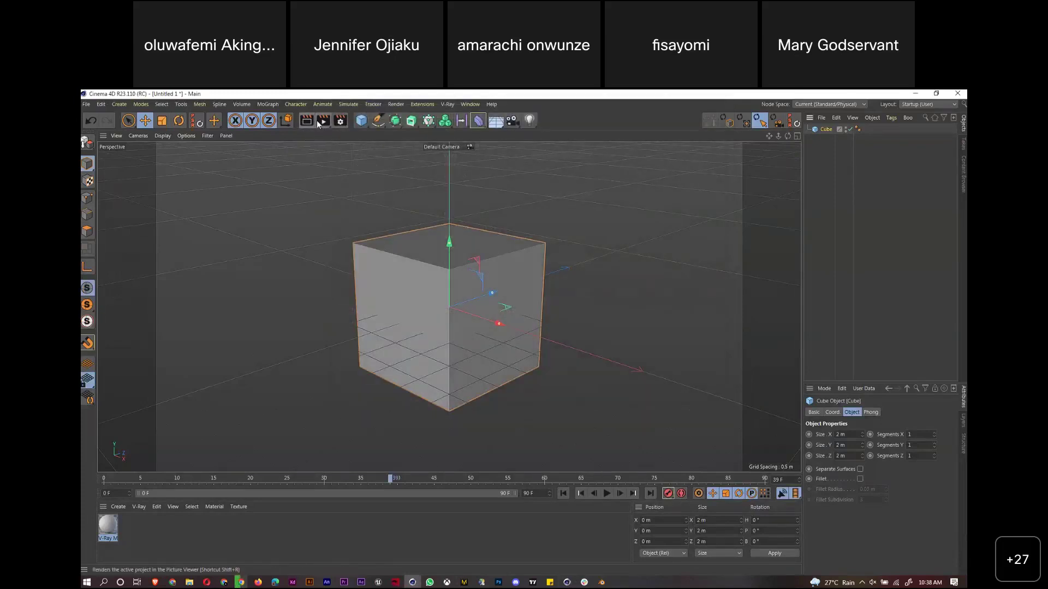
{"action": "left_click", "coordinate": [916, 94]}
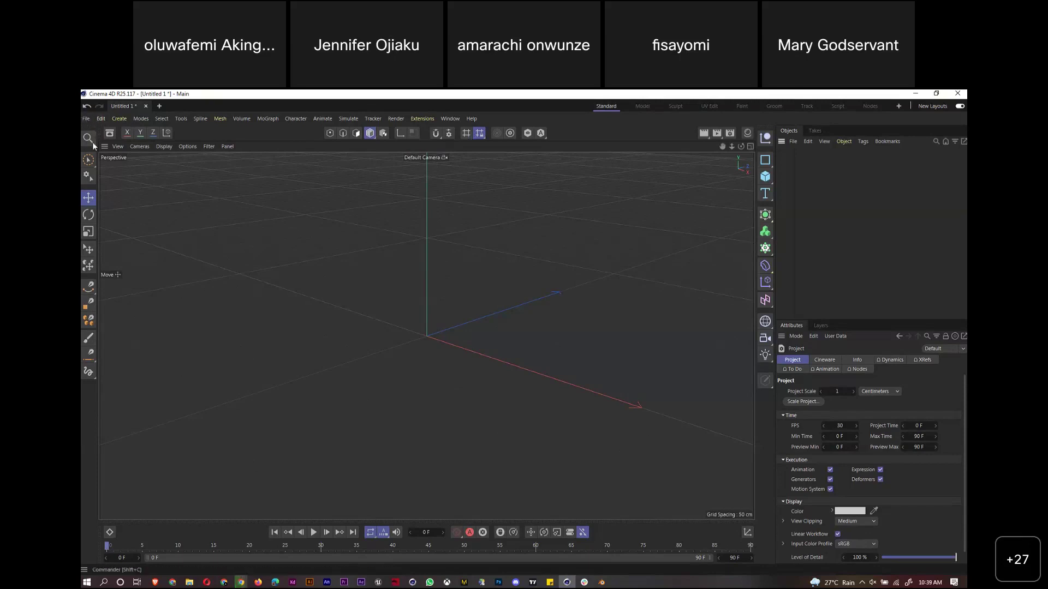
Compare the Standard and Model layouts in Cinema 4D R25
{"action": "left_click", "coordinate": [643, 106]}
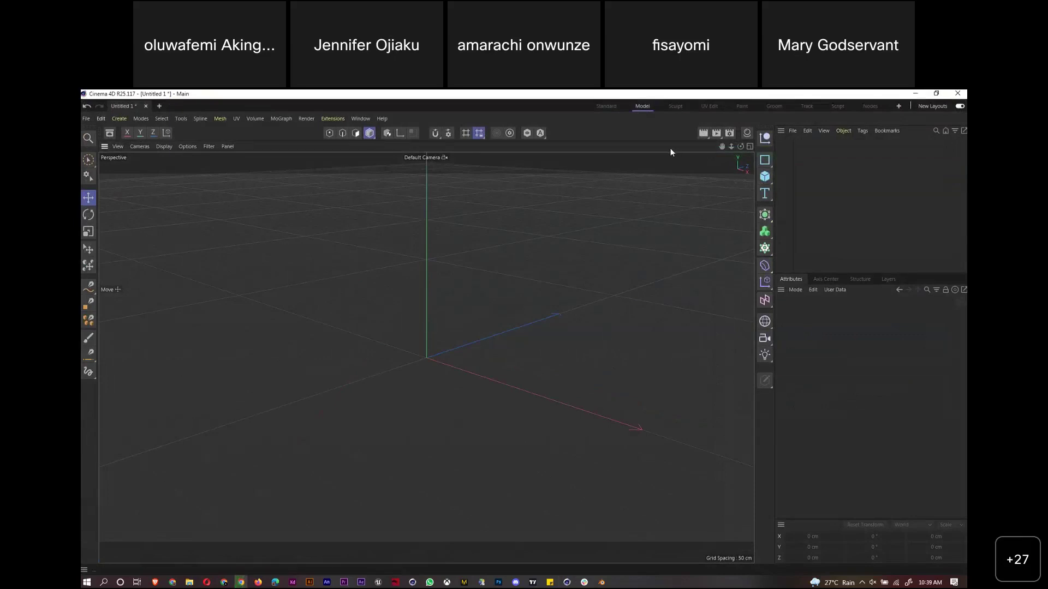
{"action": "left_click", "coordinate": [606, 106]}
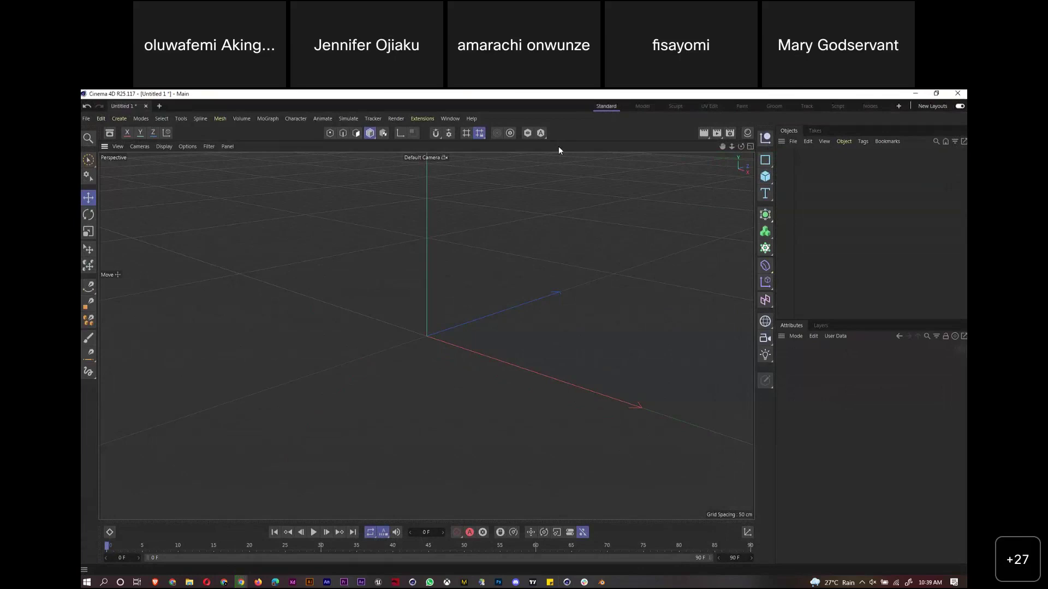
{"action": "left_click", "coordinate": [641, 106]}
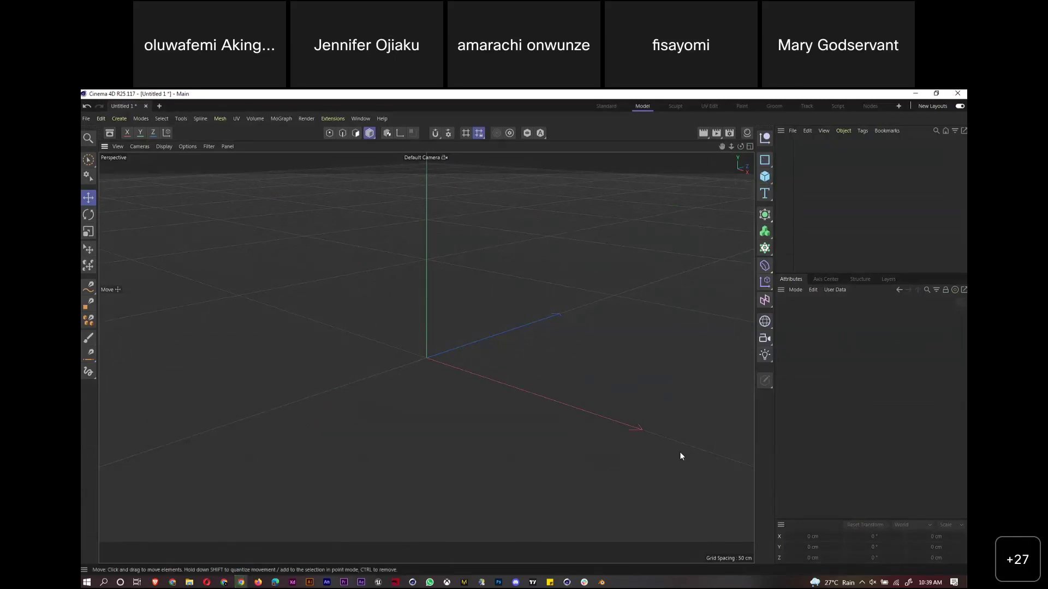
{"action": "right_click", "coordinate": [489, 360]}
Look through the Sculpt, UV Edit, Paint, Groom and Track layouts
{"action": "left_click", "coordinate": [677, 107]}
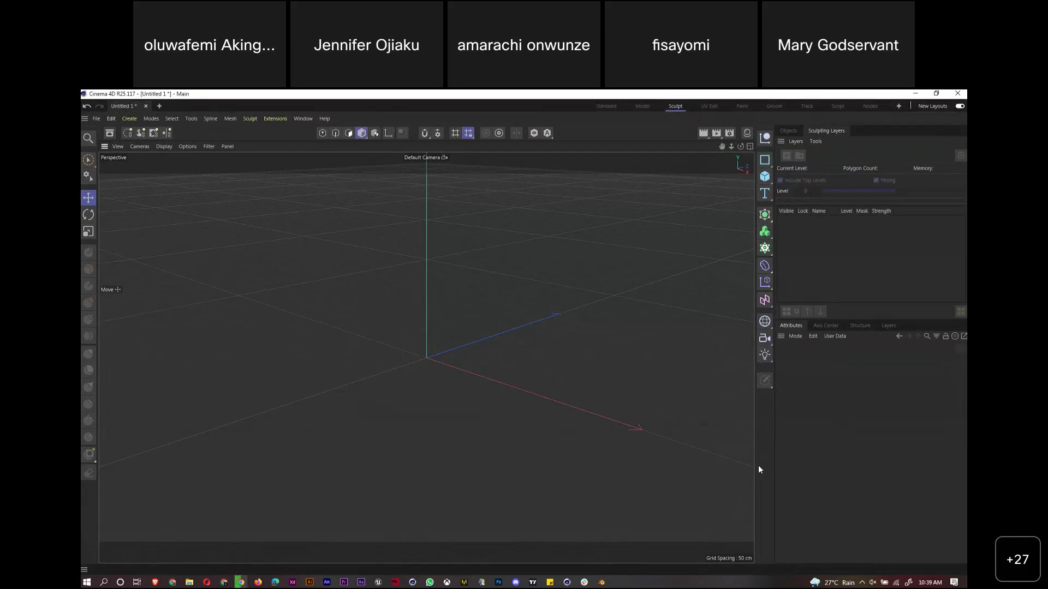
{"action": "left_click", "coordinate": [713, 107]}
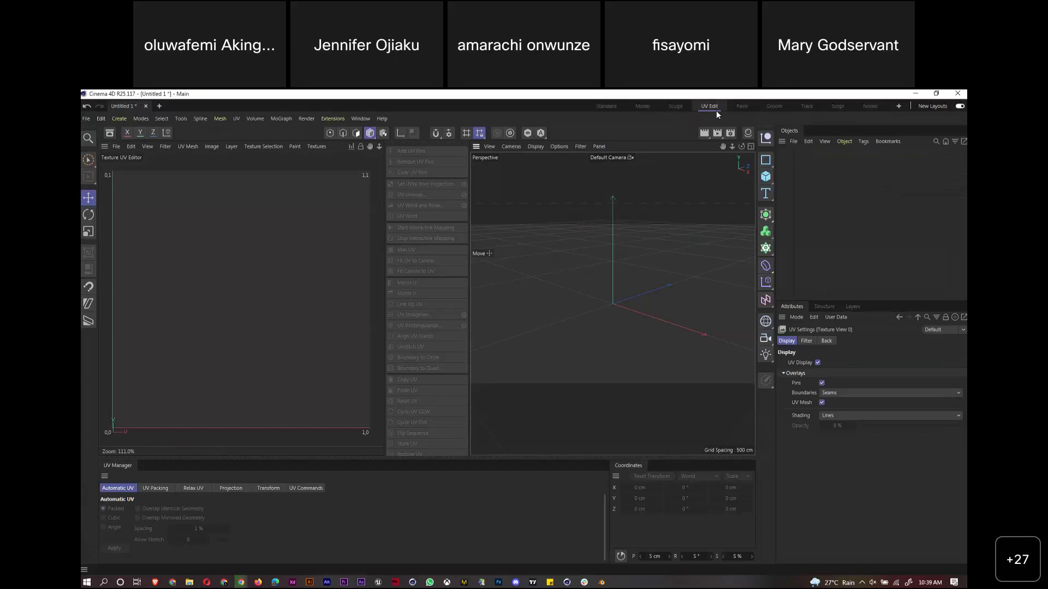
{"action": "left_click", "coordinate": [743, 106]}
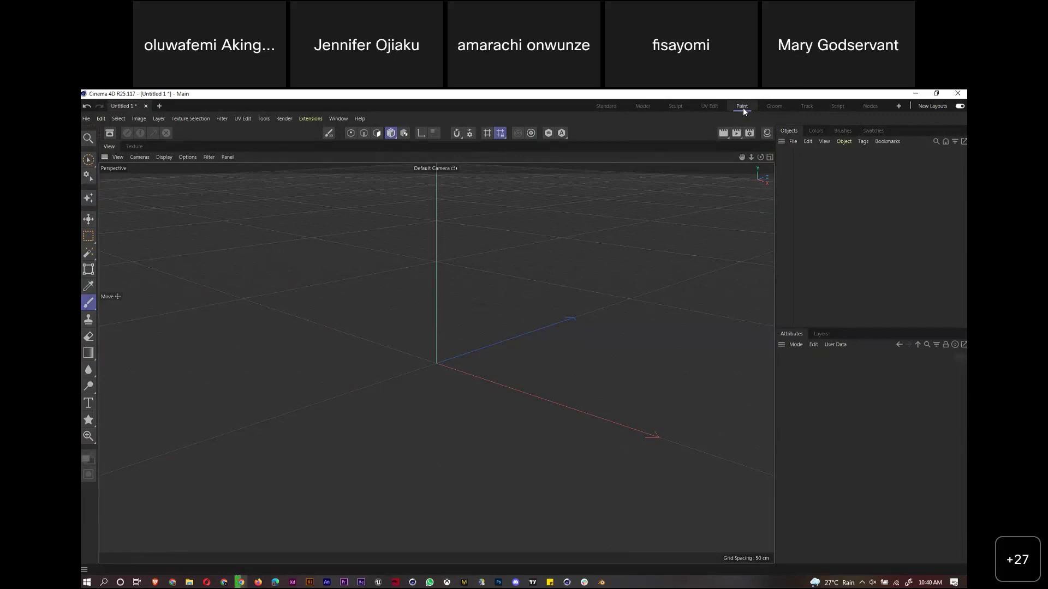
{"action": "left_click", "coordinate": [778, 107]}
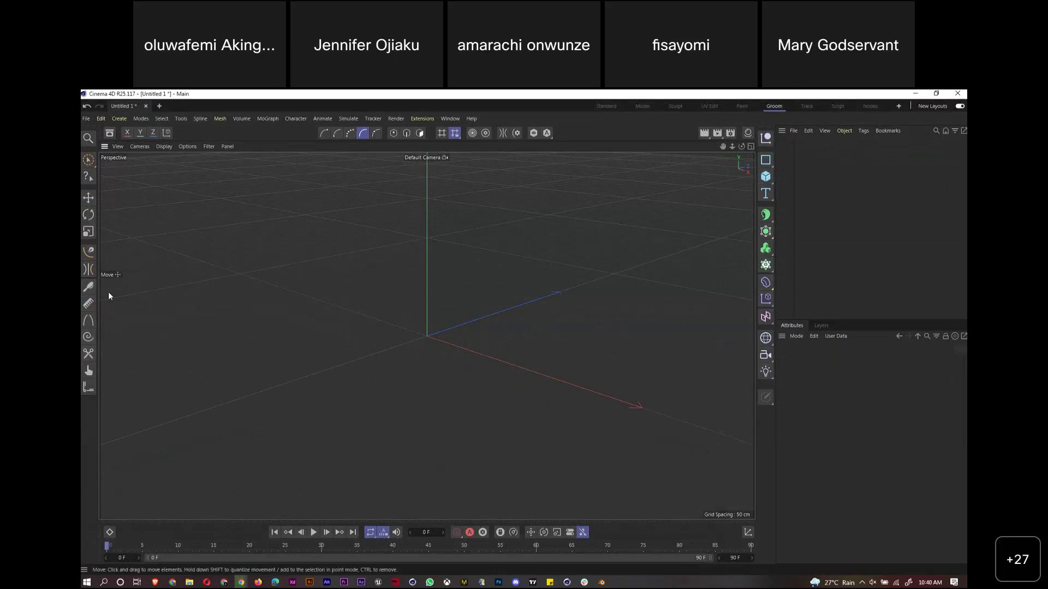
{"action": "left_click", "coordinate": [806, 106]}
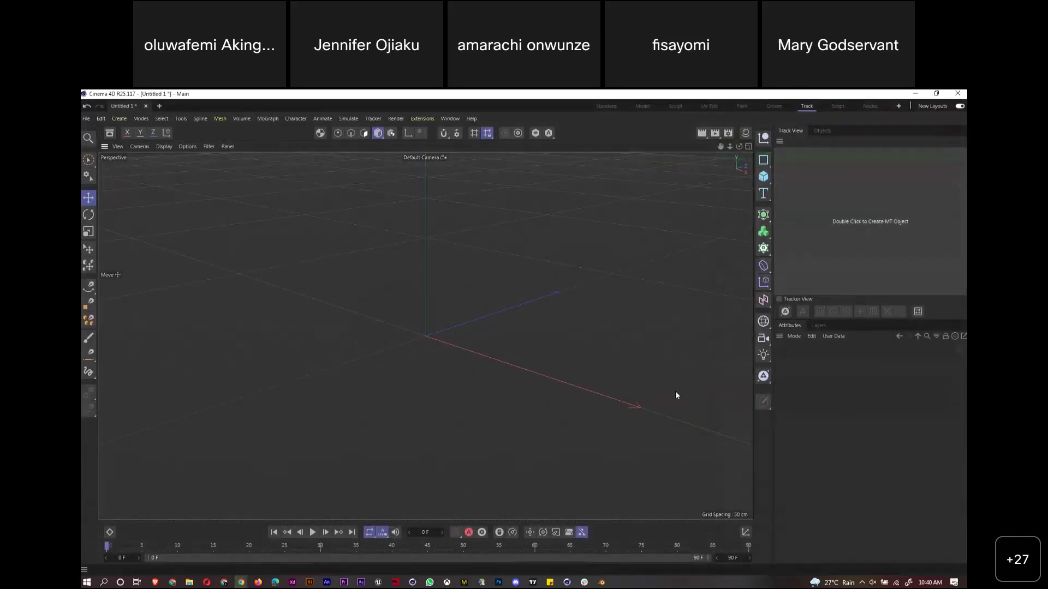
Switch to Blender to view its Compositing workspace for comparison and return to Cinema 4D R25
{"action": "left_click", "coordinate": [601, 582]}
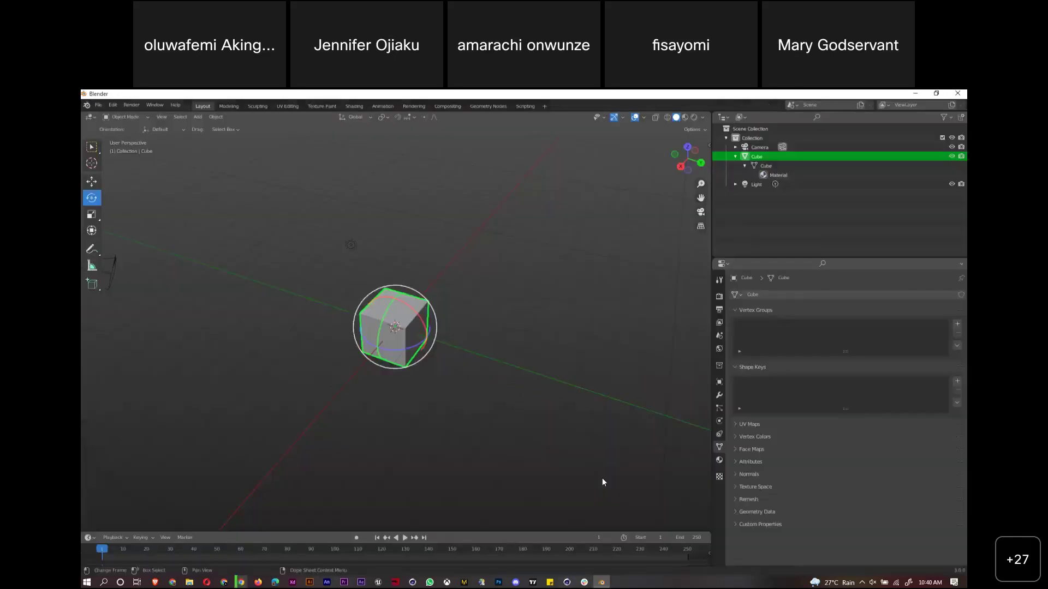
{"action": "left_click", "coordinate": [447, 106]}
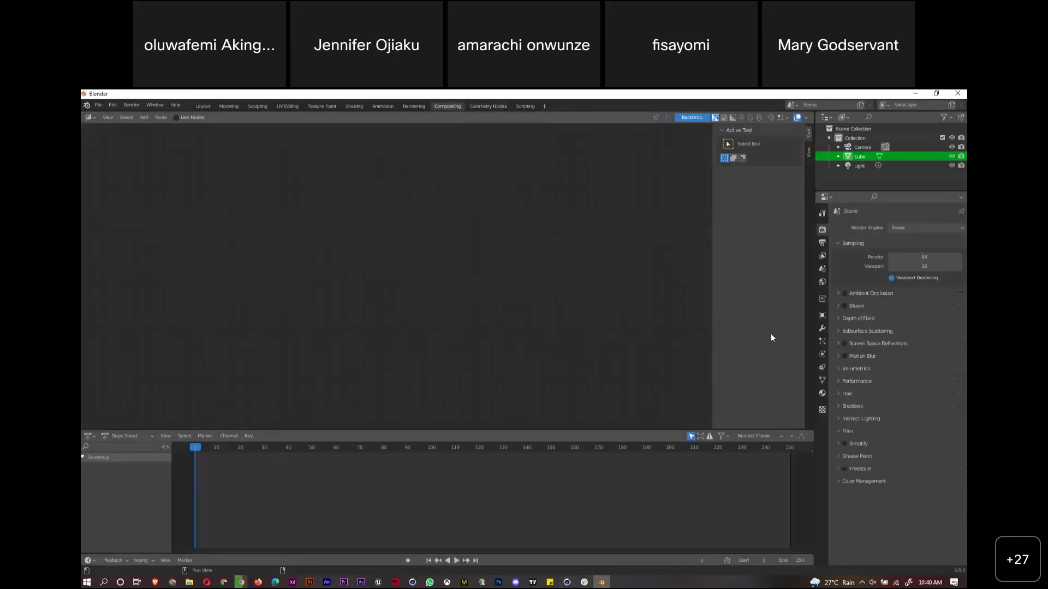
{"action": "left_click", "coordinate": [915, 93]}
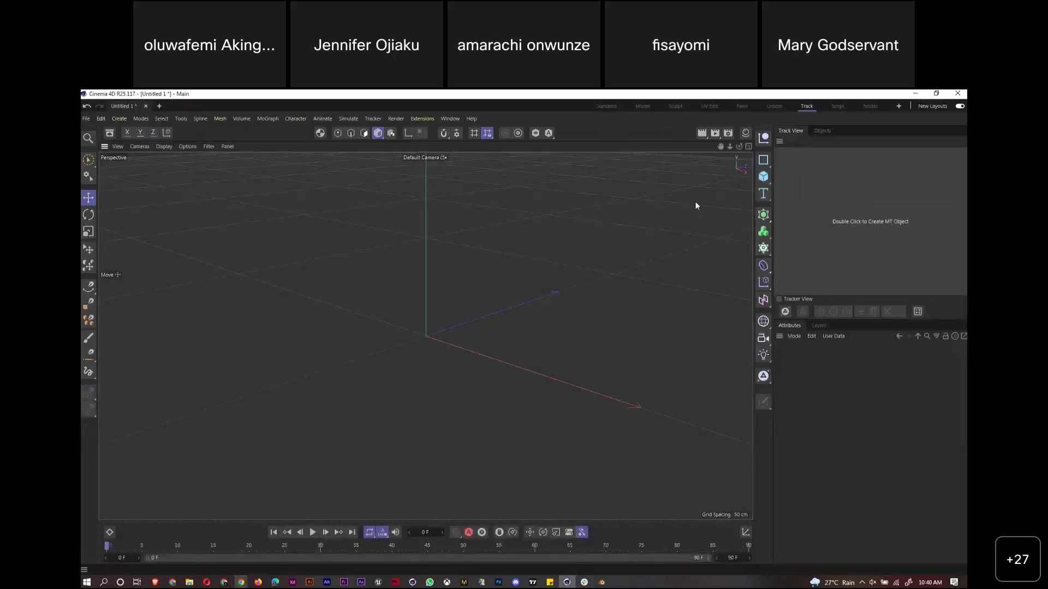
View the Script and Nodes layouts, and return to the Standard and Model layouts
{"action": "left_click", "coordinate": [837, 106]}
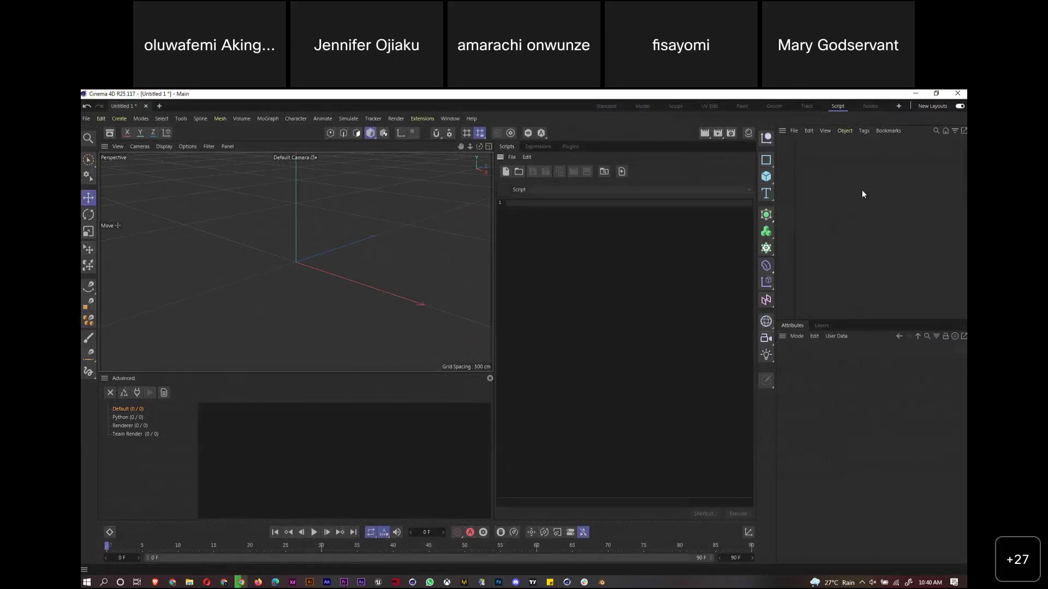
{"action": "left_click", "coordinate": [869, 106]}
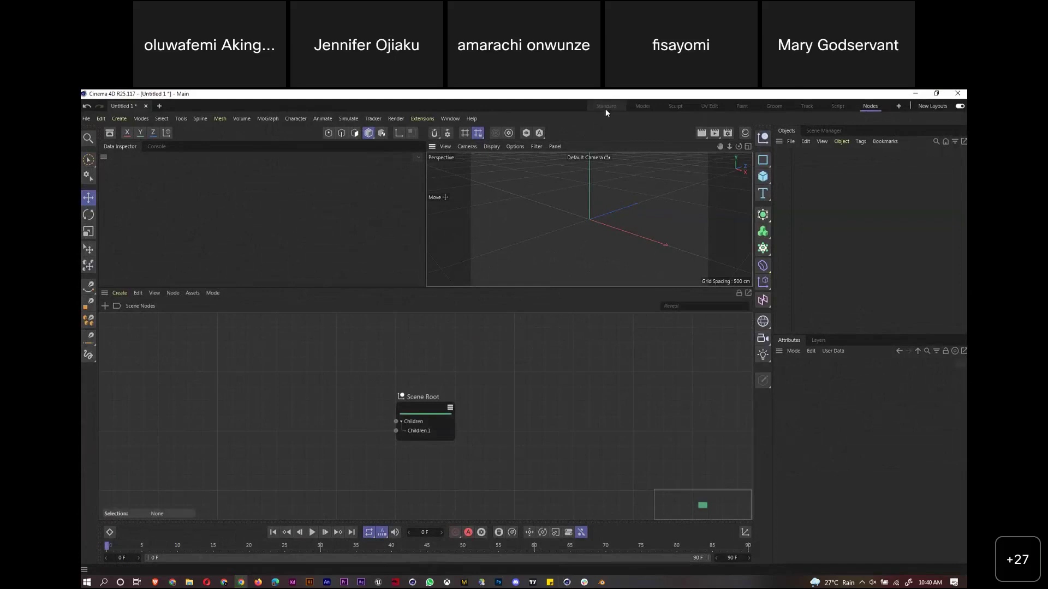
{"action": "left_click", "coordinate": [642, 107]}
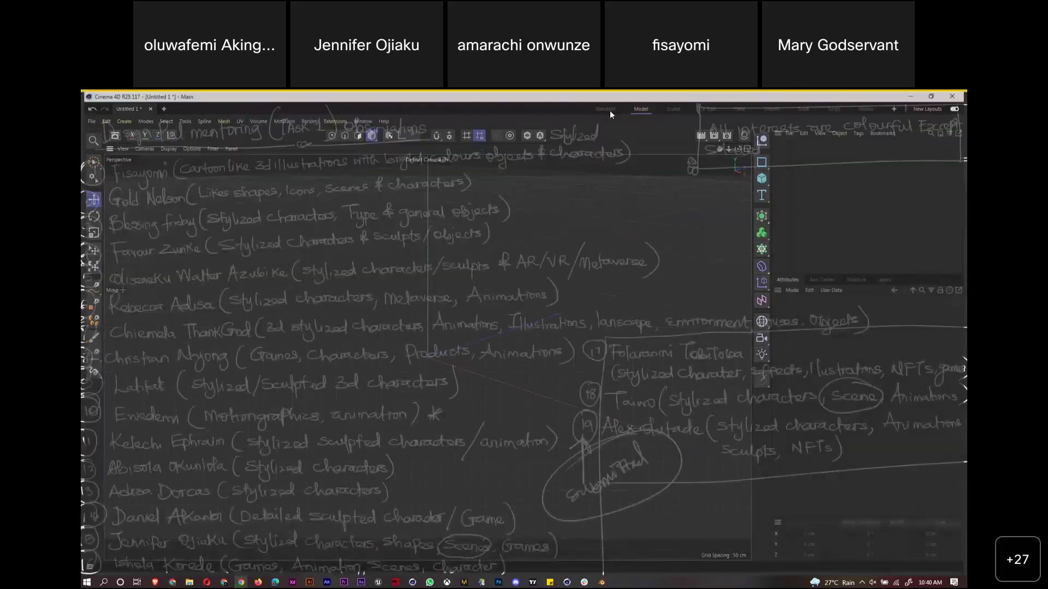
{"action": "left_click", "coordinate": [605, 107]}
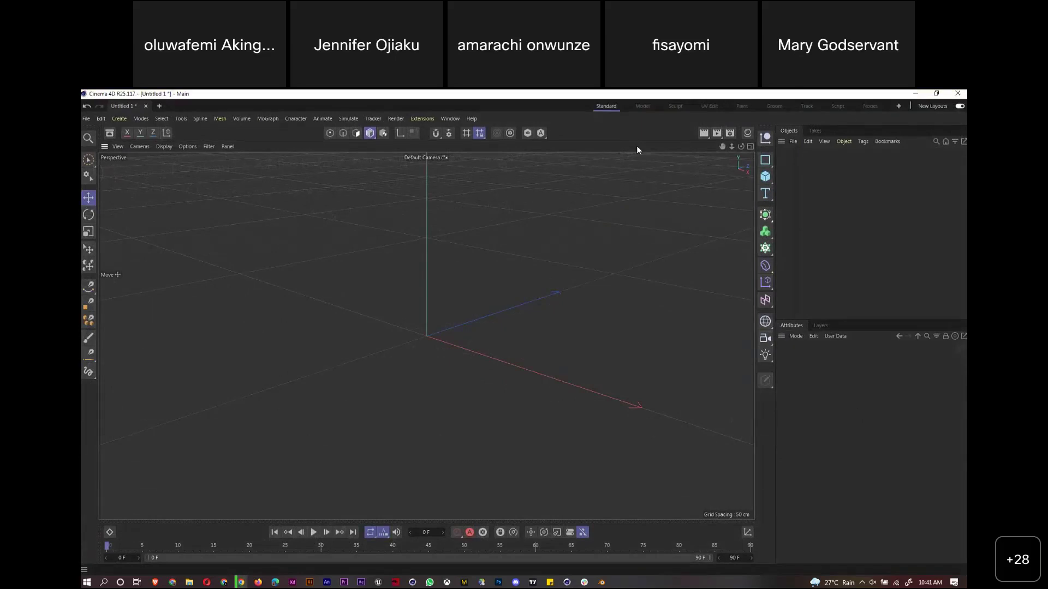
{"action": "left_click", "coordinate": [642, 107]}
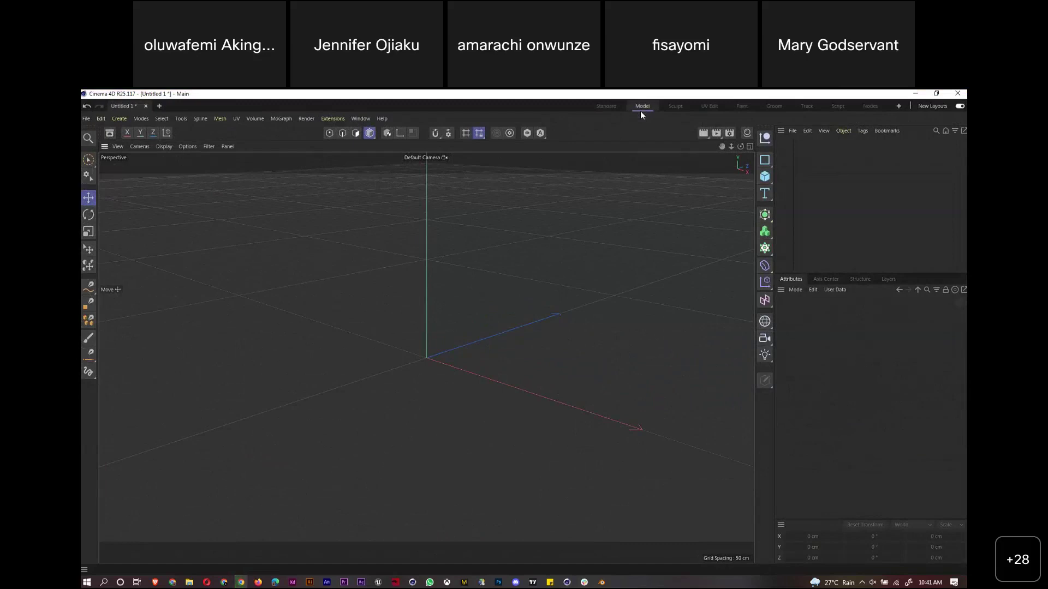
Switch to Sticky Notes, change the mentoring observations note to green, and start a blank green note stretched to nearly full height
{"action": "left_click", "coordinate": [550, 582]}
{"action": "left_click", "coordinate": [581, 548]}
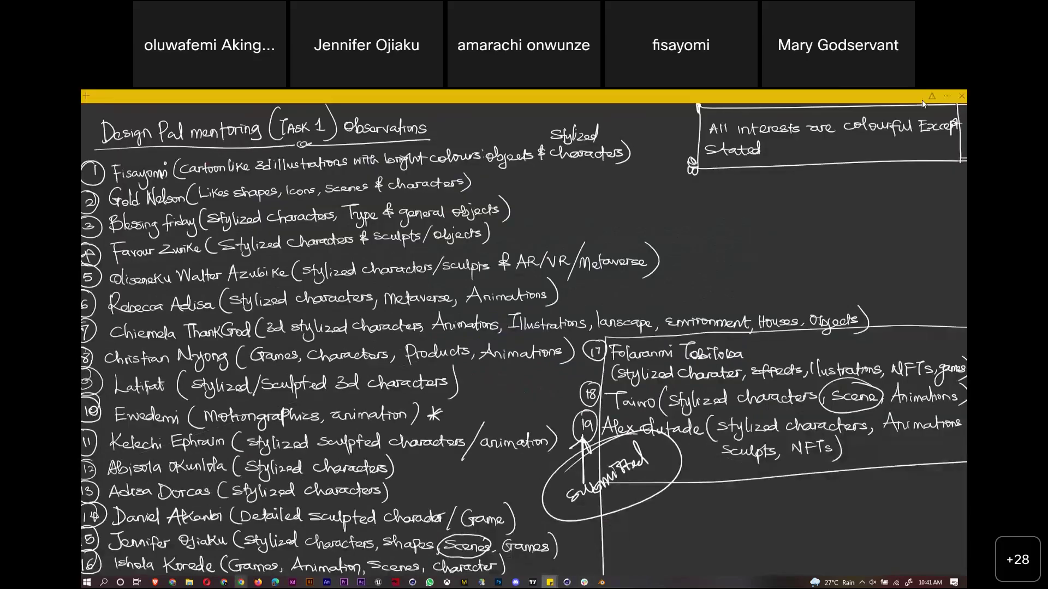
{"action": "left_click", "coordinate": [922, 100]}
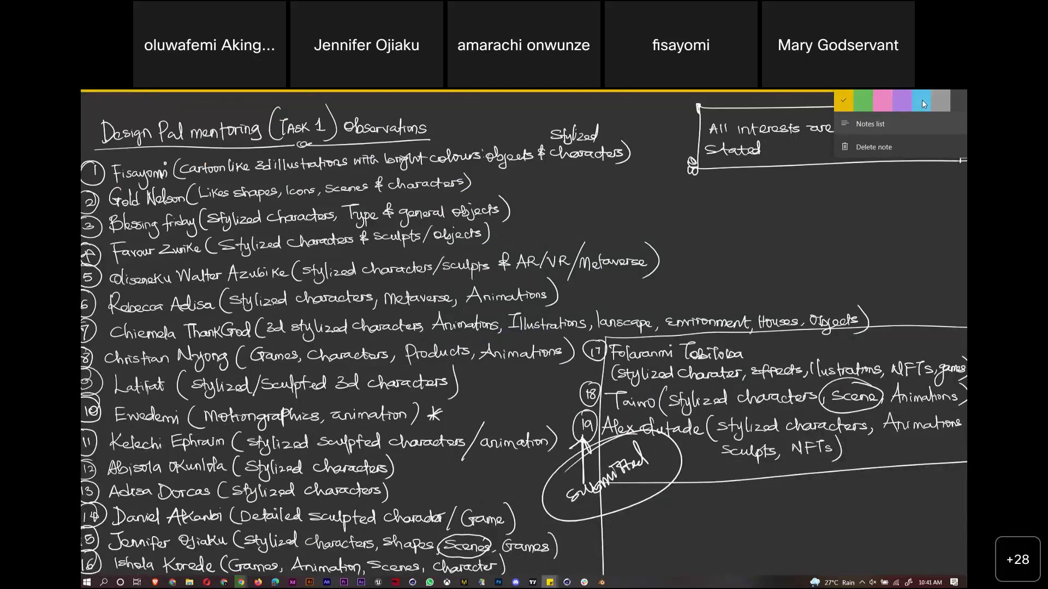
{"action": "left_click", "coordinate": [862, 100]}
{"action": "left_click_drag", "start_coordinate": [866, 103], "coordinate": [249, 116]}
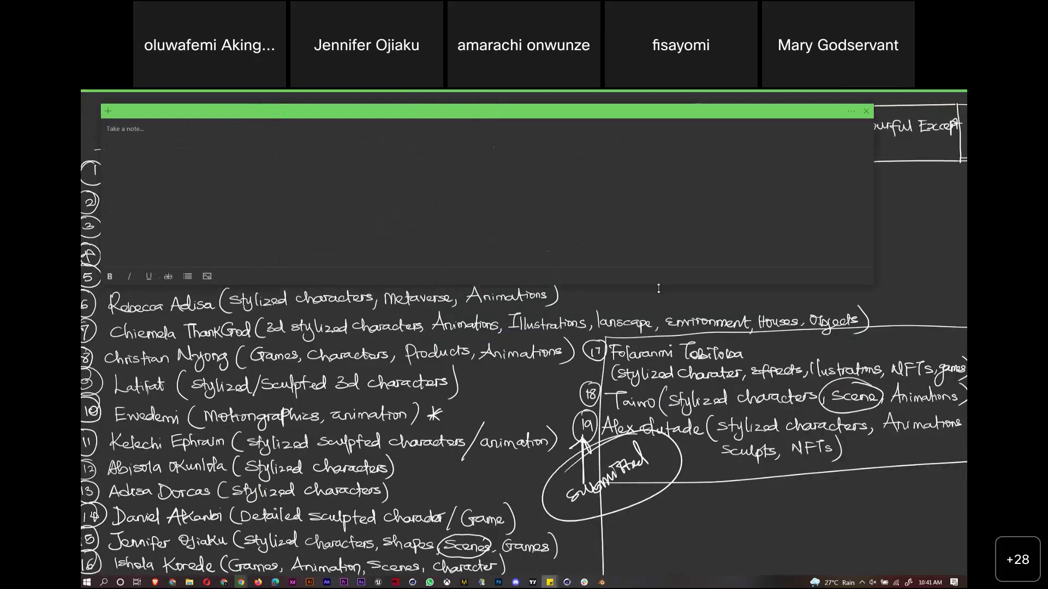
{"action": "left_click_drag", "start_coordinate": [658, 289], "coordinate": [685, 575]}
Handwrite "Box or Cube modelling" as the circled first item of the blank note
{"action": "mouse_move", "coordinate": [109, 117]}
{"action": "left_mouse_down"}
{"action": "mouse_move", "coordinate": [101, 134]}
{"action": "mouse_move", "coordinate": [112, 144]}
{"action": "left_mouse_up"}
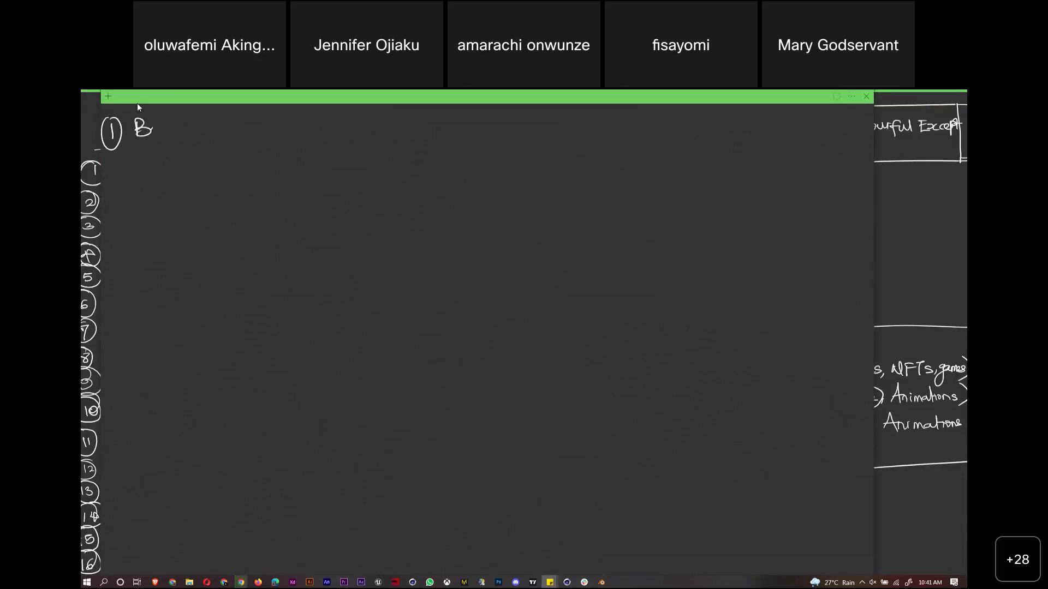
{"action": "left_click_drag", "start_coordinate": [192, 126], "coordinate": [188, 134]}
{"action": "mouse_move", "coordinate": [195, 135]}
{"action": "left_mouse_down"}
{"action": "mouse_move", "coordinate": [243, 121]}
{"action": "mouse_move", "coordinate": [262, 132]}
{"action": "left_mouse_up"}
{"action": "left_click_drag", "start_coordinate": [265, 136], "coordinate": [291, 134]}
{"action": "left_click_drag", "start_coordinate": [297, 130], "coordinate": [304, 117]}
{"action": "left_click_drag", "start_coordinate": [304, 131], "coordinate": [316, 134]}
{"action": "left_click_drag", "start_coordinate": [319, 134], "coordinate": [322, 118]}
{"action": "mouse_move", "coordinate": [324, 135]}
{"action": "left_mouse_down"}
{"action": "mouse_move", "coordinate": [327, 117]}
{"action": "mouse_move", "coordinate": [347, 143]}
{"action": "left_mouse_up"}
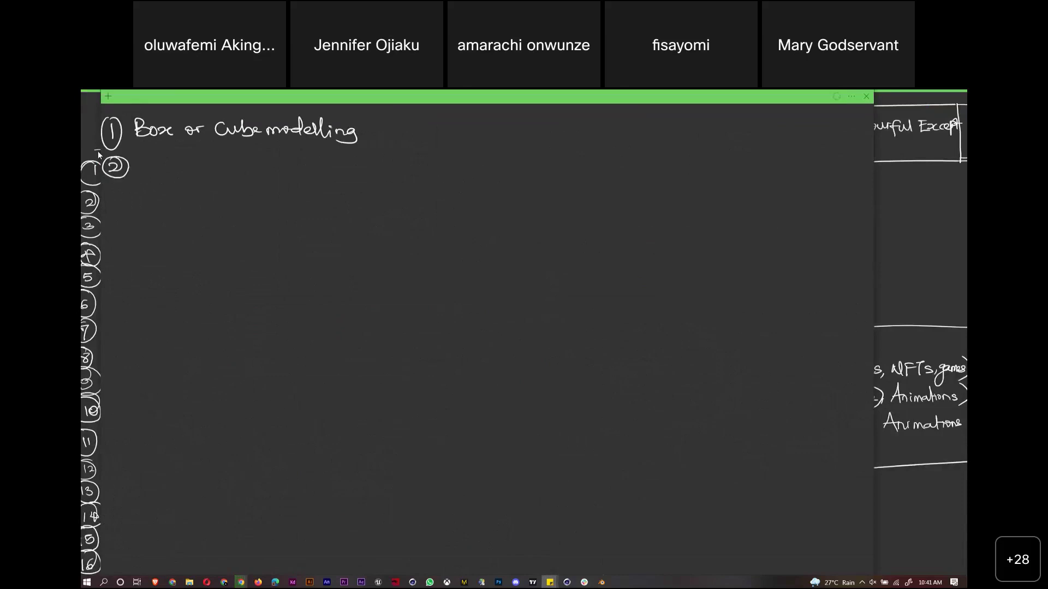
Handwrite "Points modelling" as item 2 and "Sculpting" as item 3 in the modelling list
{"action": "left_click_drag", "start_coordinate": [141, 157], "coordinate": [142, 179]}
{"action": "mouse_move", "coordinate": [141, 159]}
{"action": "left_mouse_down"}
{"action": "mouse_move", "coordinate": [142, 168]}
{"action": "mouse_move", "coordinate": [185, 175]}
{"action": "left_mouse_up"}
{"action": "left_click_drag", "start_coordinate": [182, 166], "coordinate": [292, 171]}
{"action": "left_click_drag", "start_coordinate": [295, 164], "coordinate": [279, 180]}
{"action": "mouse_move", "coordinate": [110, 190]}
{"action": "left_mouse_down"}
{"action": "mouse_move", "coordinate": [116, 205]}
{"action": "mouse_move", "coordinate": [120, 187]}
{"action": "mouse_move", "coordinate": [142, 210]}
{"action": "mouse_move", "coordinate": [174, 208]}
{"action": "mouse_move", "coordinate": [188, 192]}
{"action": "left_mouse_up"}
{"action": "mouse_move", "coordinate": [188, 200]}
{"action": "left_mouse_down"}
{"action": "mouse_move", "coordinate": [186, 221]}
{"action": "mouse_move", "coordinate": [197, 201]}
{"action": "mouse_move", "coordinate": [200, 212]}
{"action": "left_mouse_up"}
{"action": "mouse_move", "coordinate": [202, 202]}
{"action": "left_mouse_down"}
{"action": "mouse_move", "coordinate": [225, 202]}
{"action": "mouse_move", "coordinate": [218, 222]}
{"action": "left_mouse_up"}
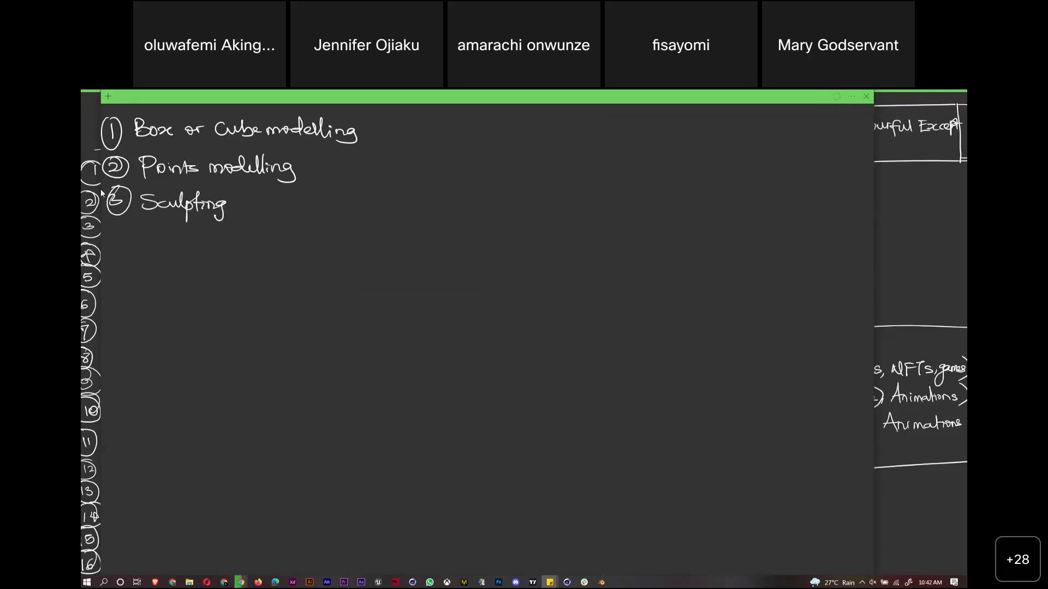
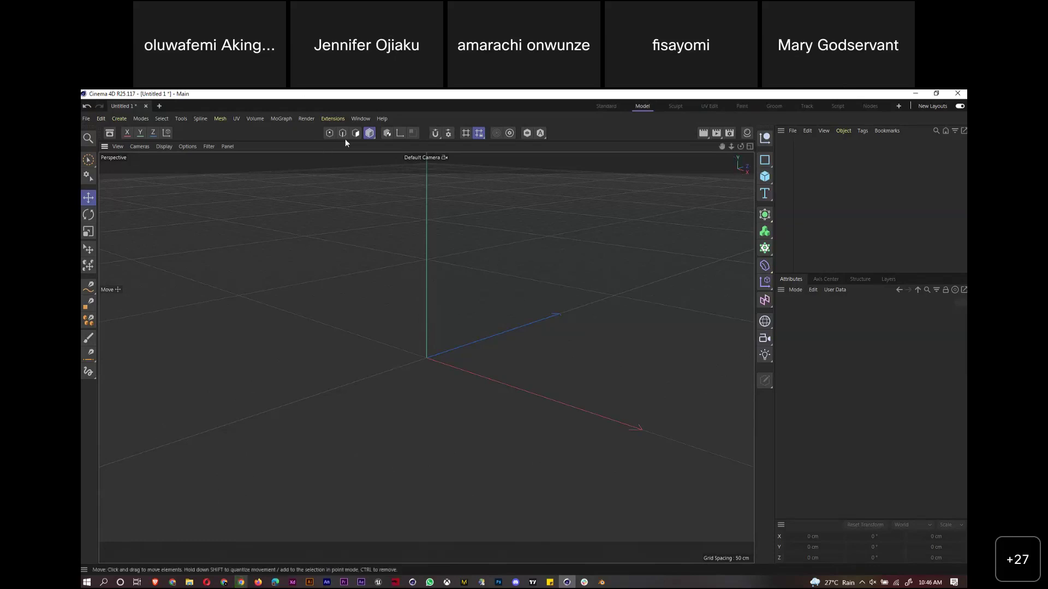
Add a cube in Cinema 4D and resize it to about 206 cm in X, 202 cm in Y and 253 cm in Z
{"action": "left_click", "coordinate": [765, 183]}
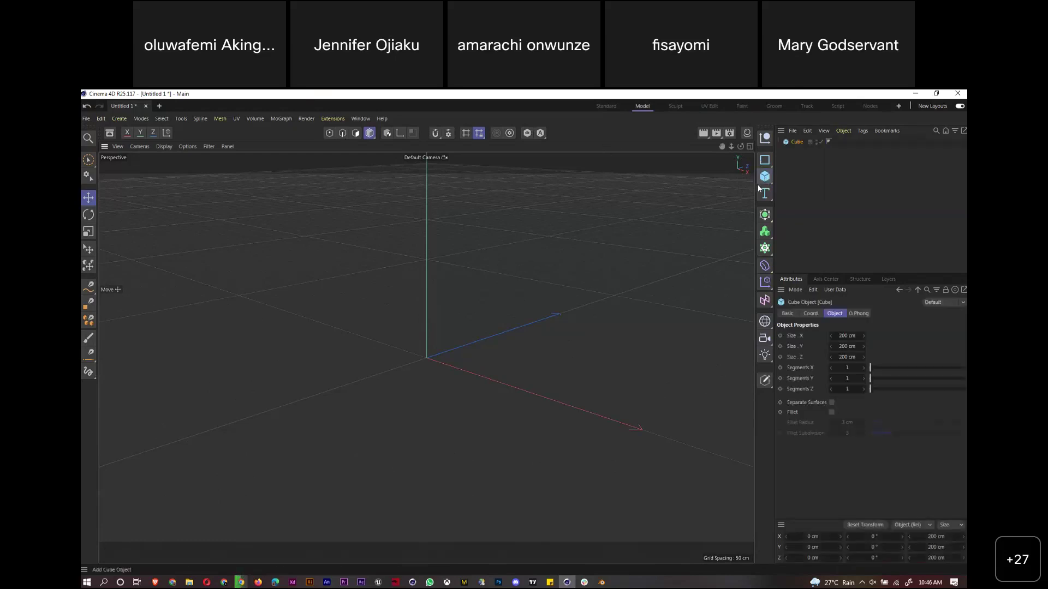
{"action": "mouse_move", "coordinate": [472, 348]}
{"action": "left_mouse_down"}
{"action": "mouse_move", "coordinate": [502, 341]}
{"action": "mouse_move", "coordinate": [486, 341]}
{"action": "left_mouse_up"}
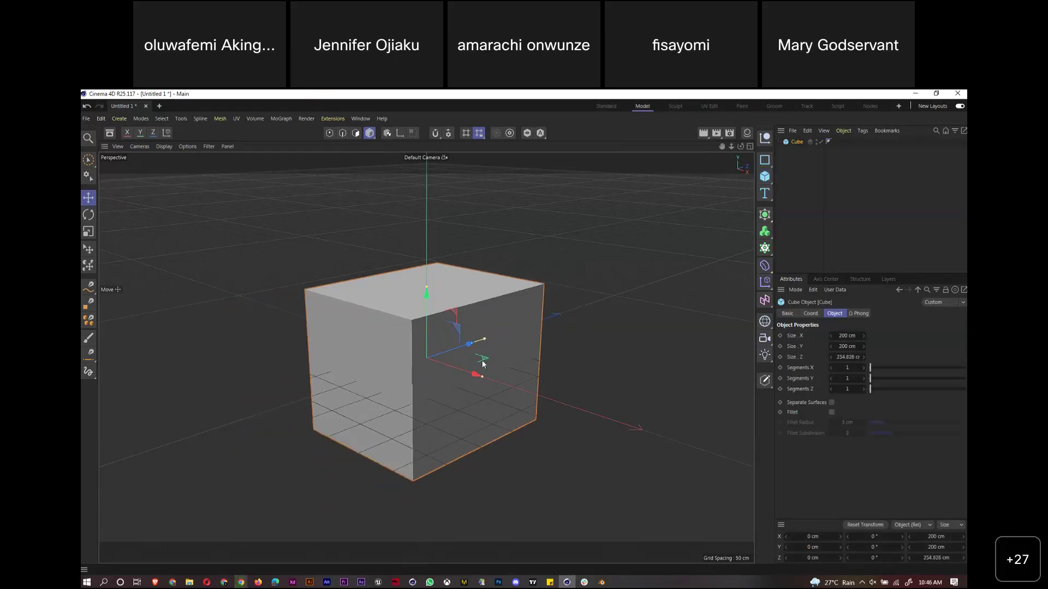
{"action": "left_click_drag", "start_coordinate": [483, 381], "coordinate": [493, 380]}
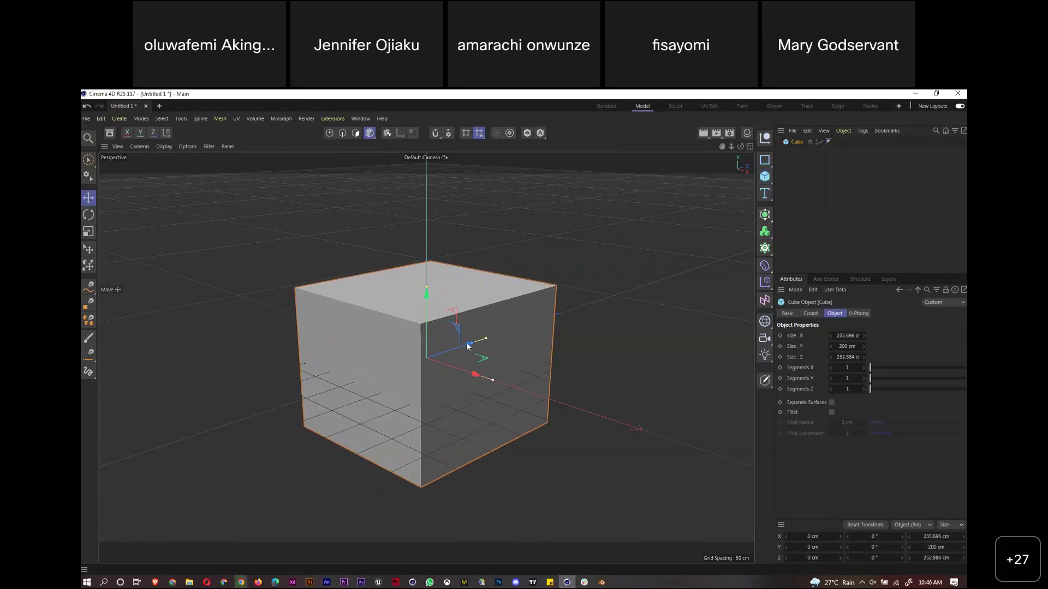
{"action": "left_click_drag", "start_coordinate": [467, 345], "coordinate": [508, 306]}
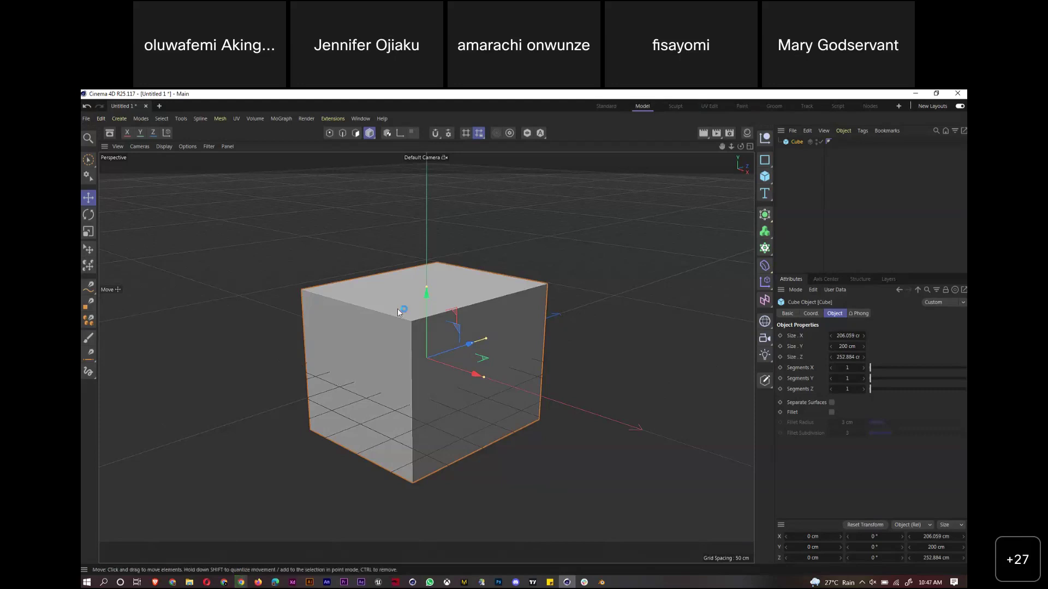
{"action": "mouse_move", "coordinate": [428, 285]}
{"action": "left_mouse_down"}
{"action": "mouse_move", "coordinate": [428, 271]}
{"action": "mouse_move", "coordinate": [427, 286]}
{"action": "left_mouse_up"}
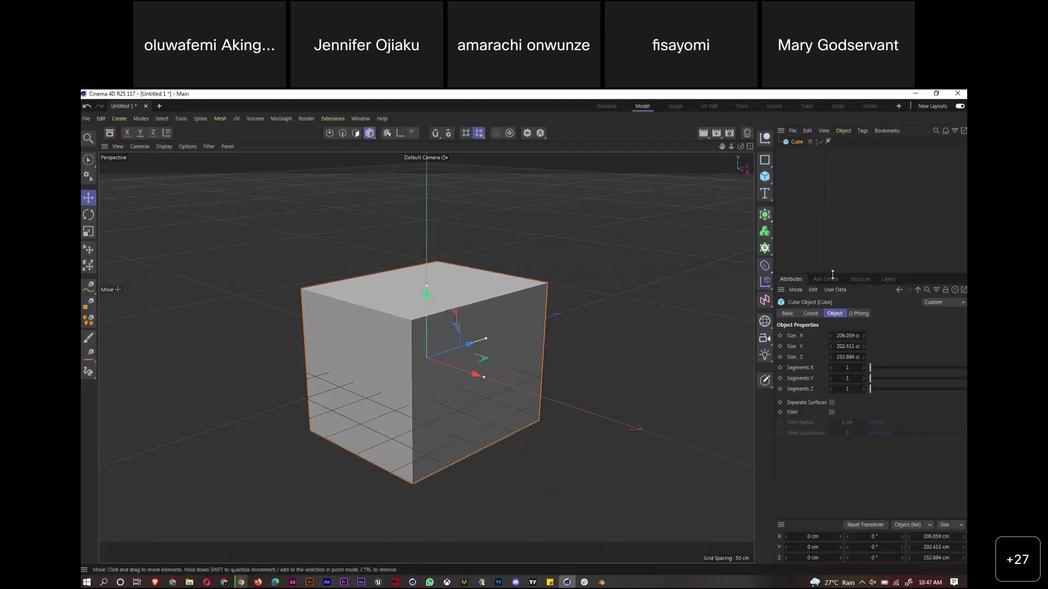
Review the handwritten XYZ axis and coordinate sketches in Sticky Notes, and return to the maximized Cinema 4D window
{"action": "left_click", "coordinate": [550, 582]}
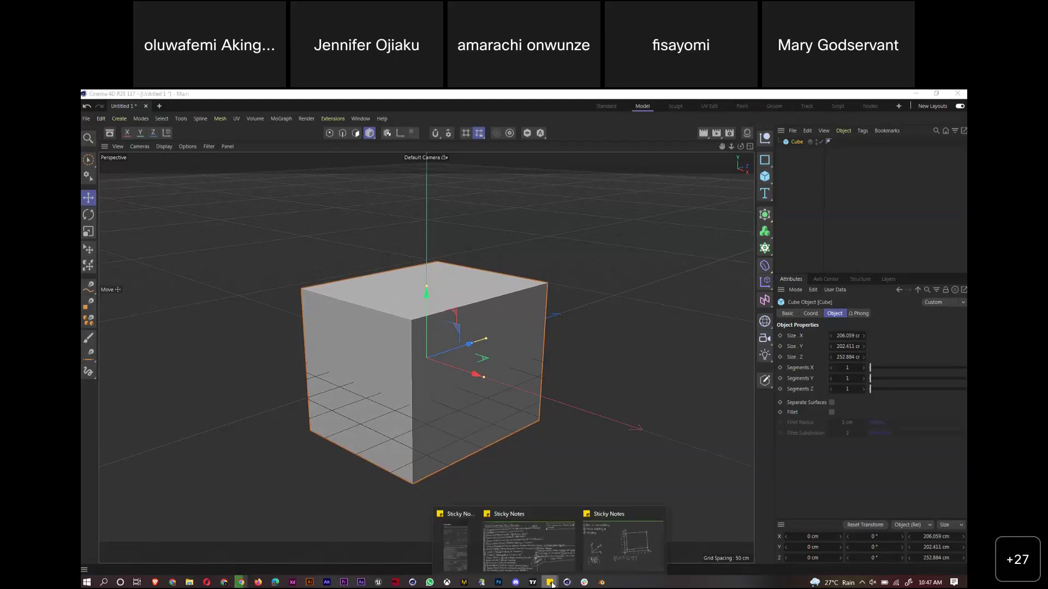
{"action": "left_click", "coordinate": [633, 540]}
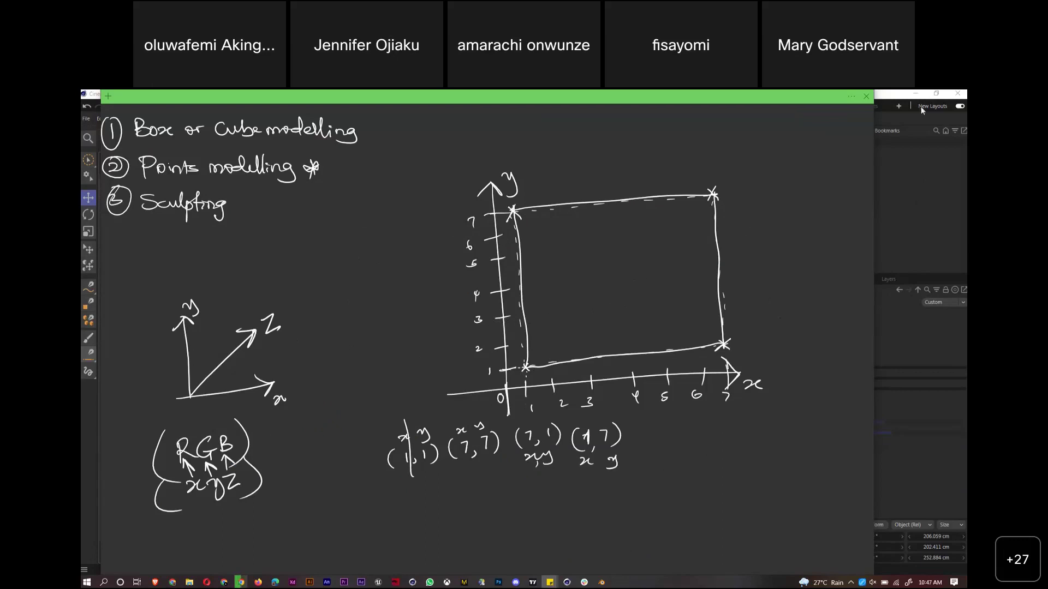
{"action": "left_click", "coordinate": [884, 104]}
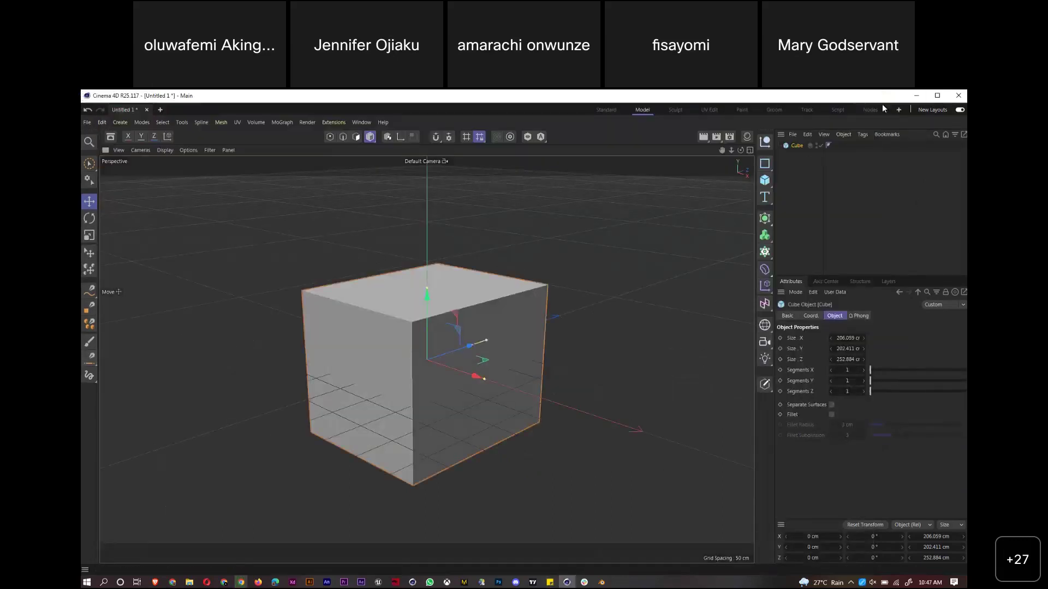
{"action": "double_click", "coordinate": [862, 102]}
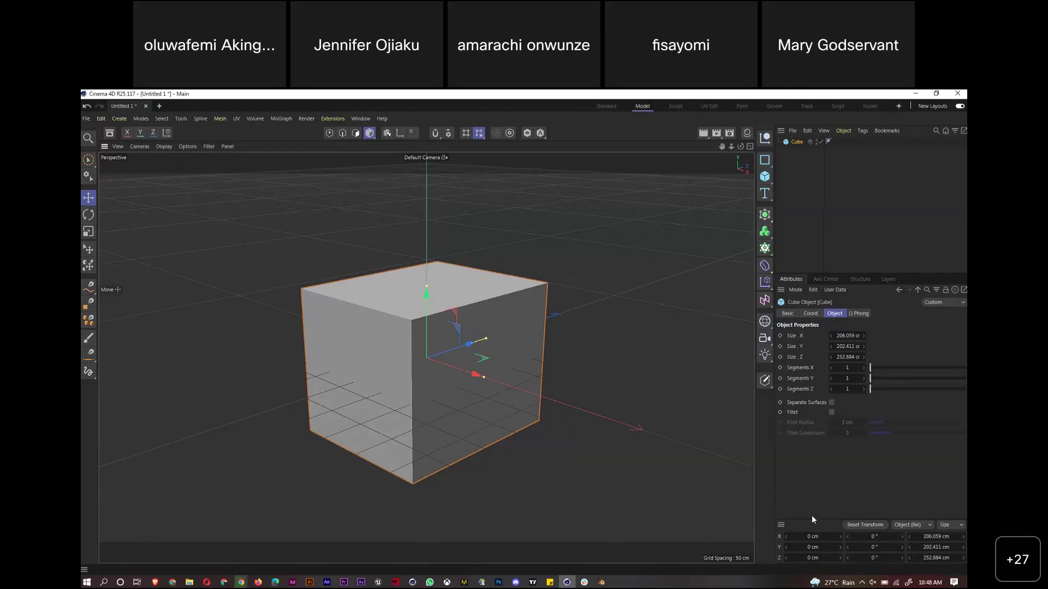
Switch to Blender, examine the default cube and axes by orbiting and zooming in, and return to Cinema 4D
{"action": "left_click", "coordinate": [601, 583]}
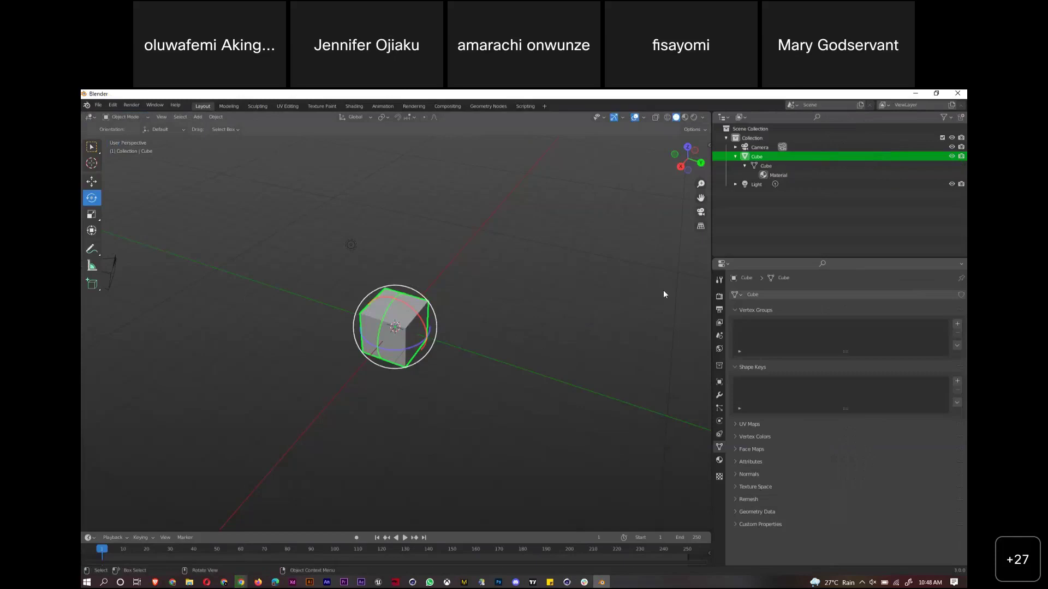
{"action": "left_click_drag", "start_coordinate": [688, 158], "coordinate": [667, 129]}
{"action": "left_click", "coordinate": [667, 129]}
{"action": "mouse_move", "coordinate": [692, 164]}
{"action": "left_mouse_down"}
{"action": "mouse_move", "coordinate": [692, 155]}
{"action": "mouse_move", "coordinate": [699, 170]}
{"action": "mouse_move", "coordinate": [670, 161]}
{"action": "mouse_move", "coordinate": [691, 162]}
{"action": "left_mouse_up"}
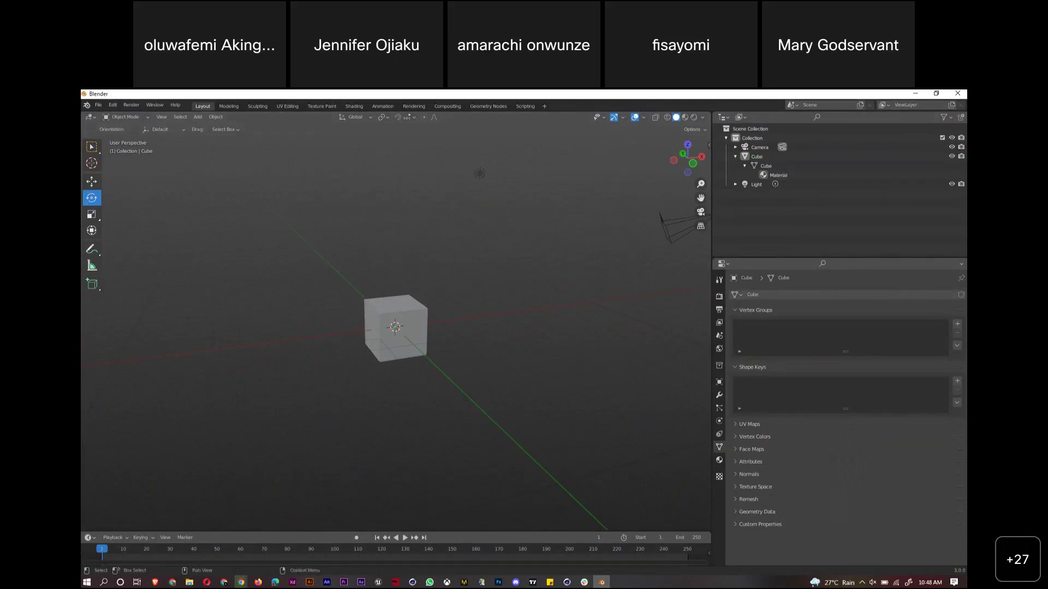
{"action": "left_click_drag", "start_coordinate": [700, 184], "coordinate": [700, 142]}
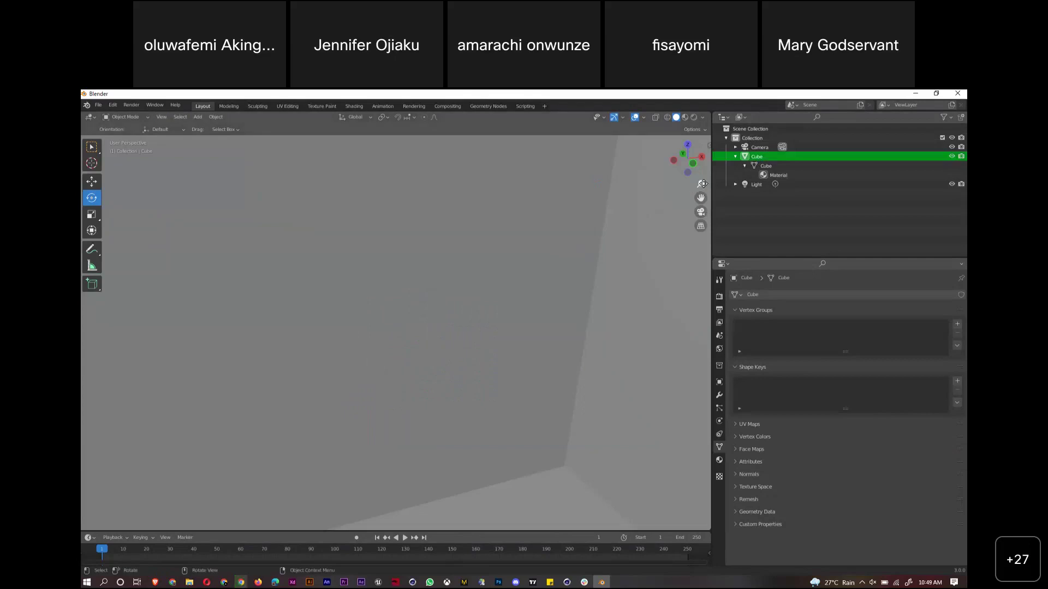
{"action": "left_click_drag", "start_coordinate": [552, 456], "coordinate": [697, 265]}
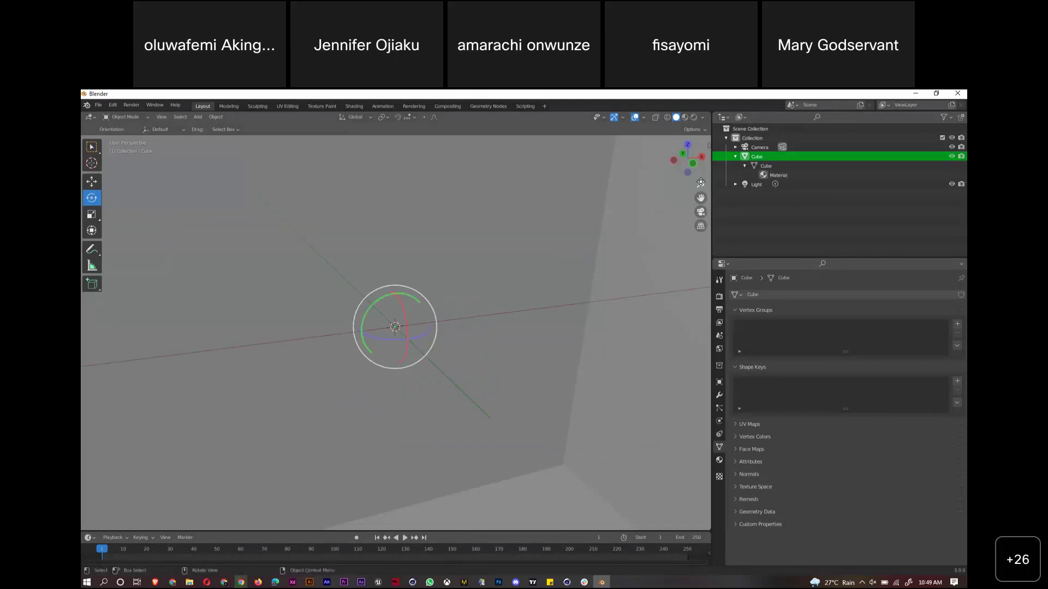
{"action": "left_click", "coordinate": [917, 94]}
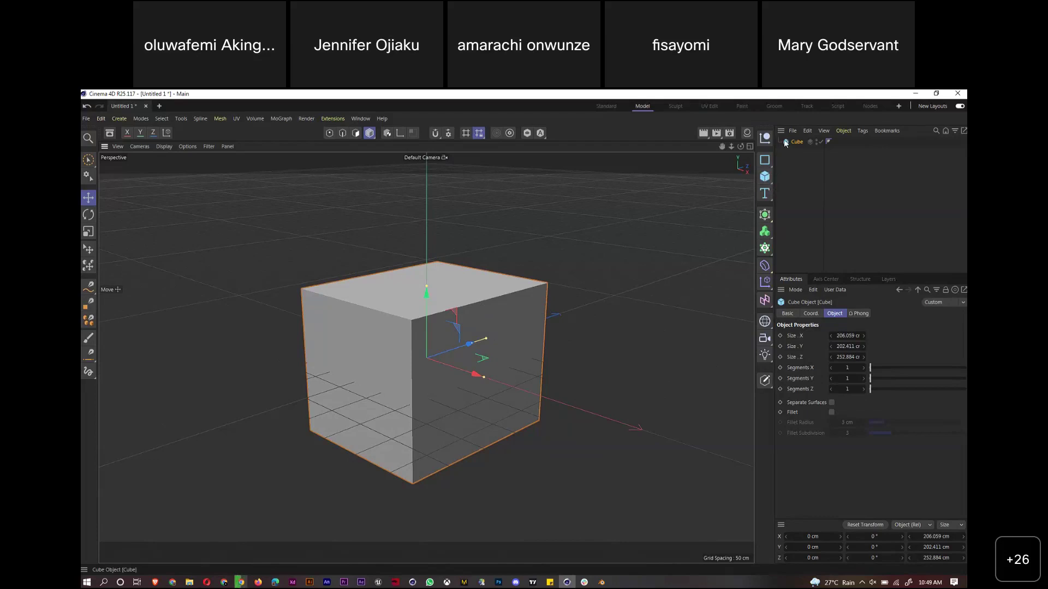
Switch to Blender, delete the default cube, and activate the Select Box tool
{"action": "left_click", "coordinate": [881, 581]}
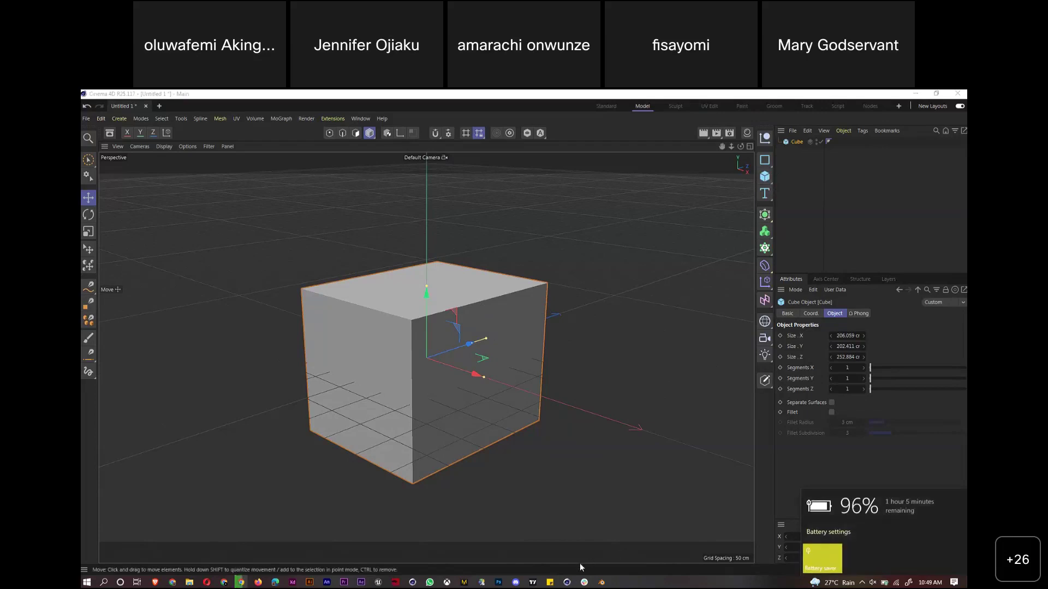
{"action": "left_click", "coordinate": [601, 583]}
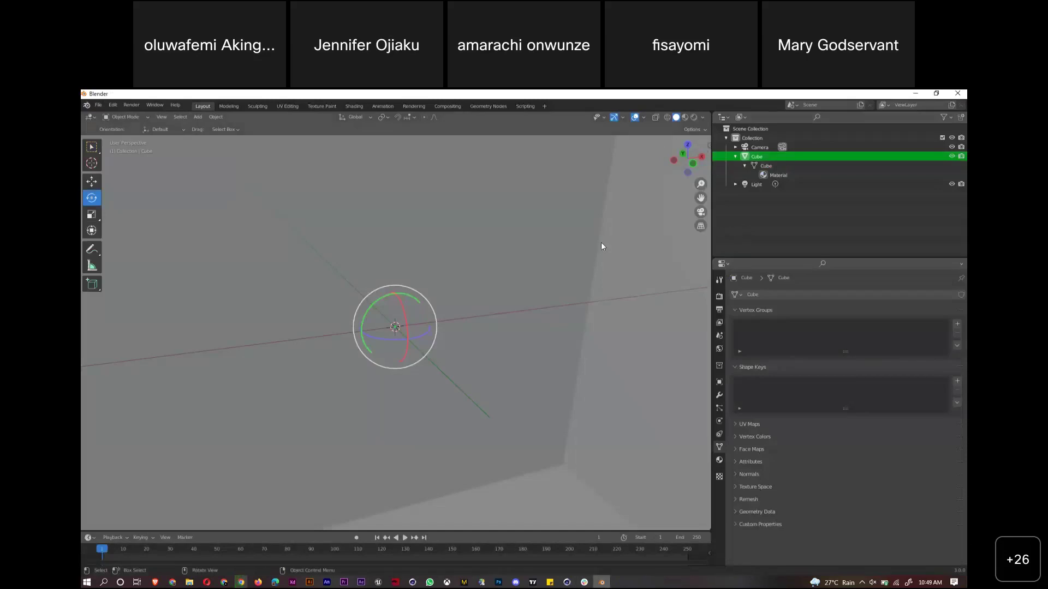
{"action": "key", "text": "Delete"}
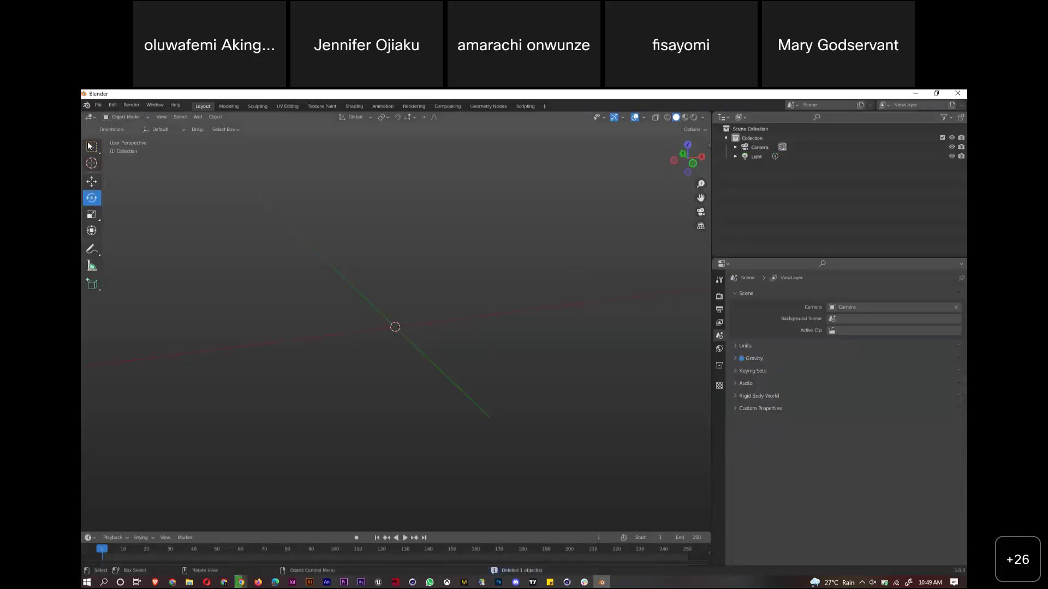
{"action": "key", "text": "ctrl+c"}
{"action": "right_click", "coordinate": [360, 284]}
{"action": "left_click", "coordinate": [92, 147]}
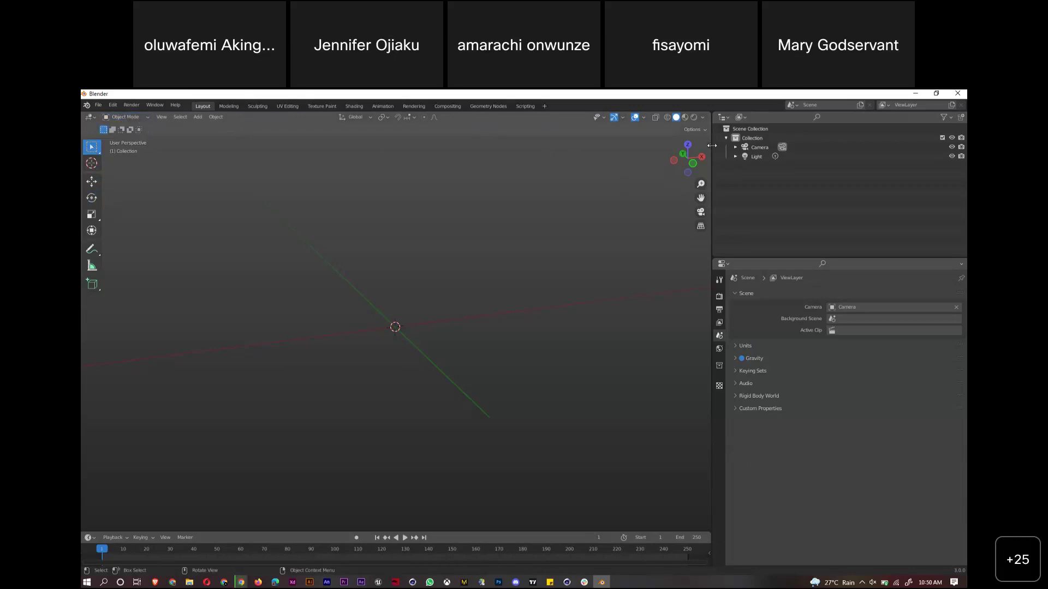
Select the camera and light and try to apply their location transform
{"action": "right_click", "coordinate": [430, 244]}
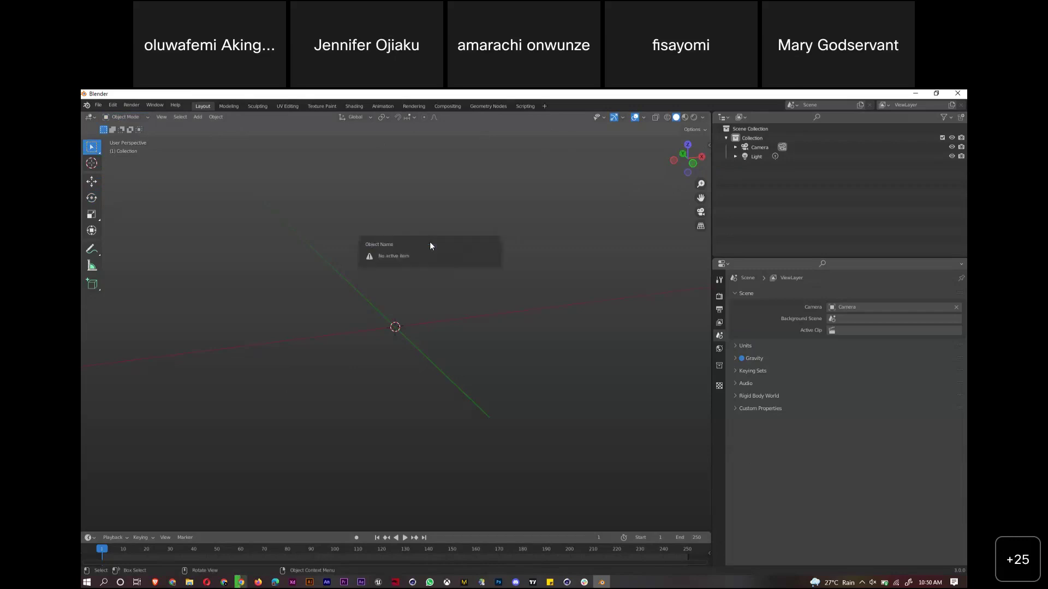
{"action": "right_click", "coordinate": [395, 234]}
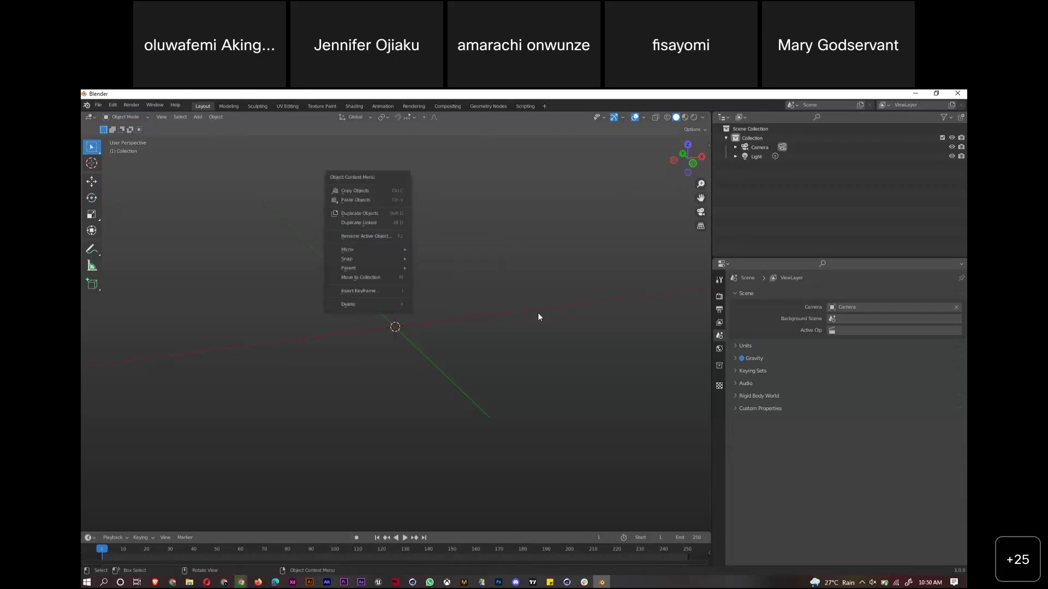
{"action": "key", "text": "a"}
{"action": "key", "text": "ctrl+a"}
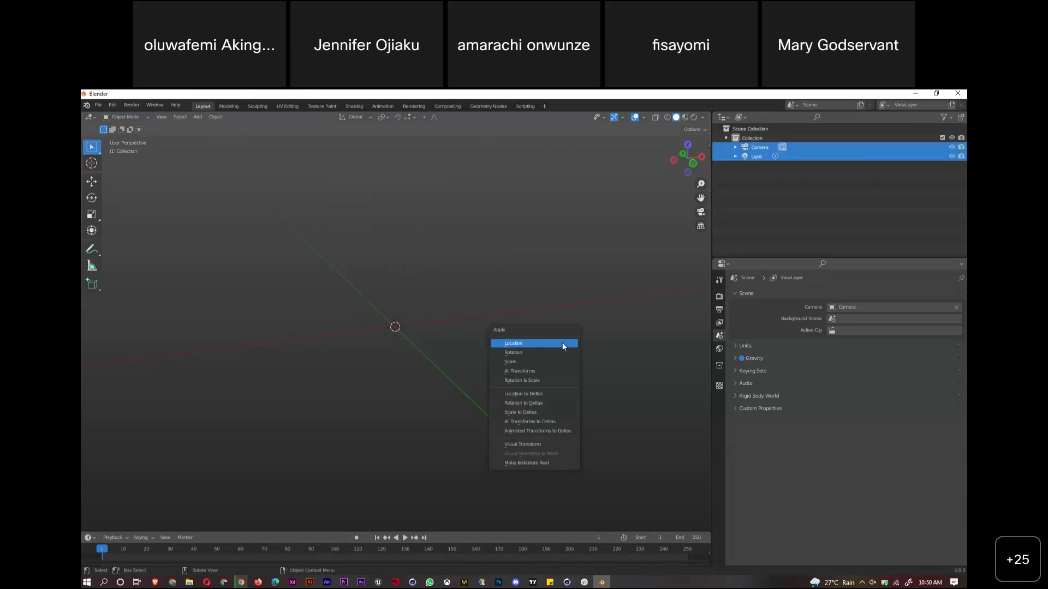
{"action": "left_click", "coordinate": [562, 343]}
{"action": "key", "text": "ctrl+a"}
{"action": "left_click", "coordinate": [481, 322]}
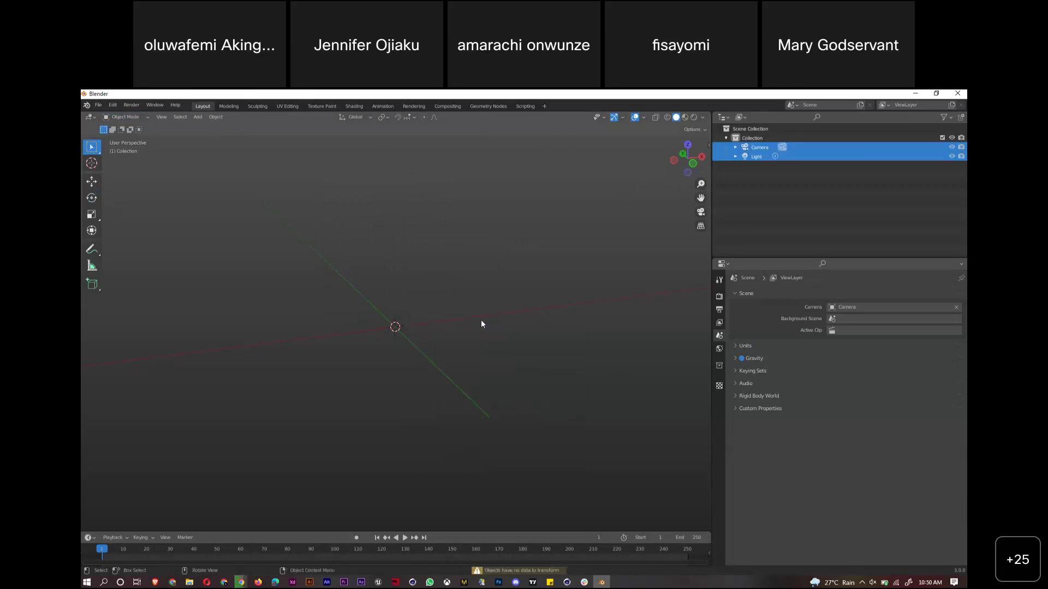
{"action": "key", "text": "ctrl+a"}
{"action": "left_click", "coordinate": [478, 328]}
{"action": "key", "text": "shift+a"}
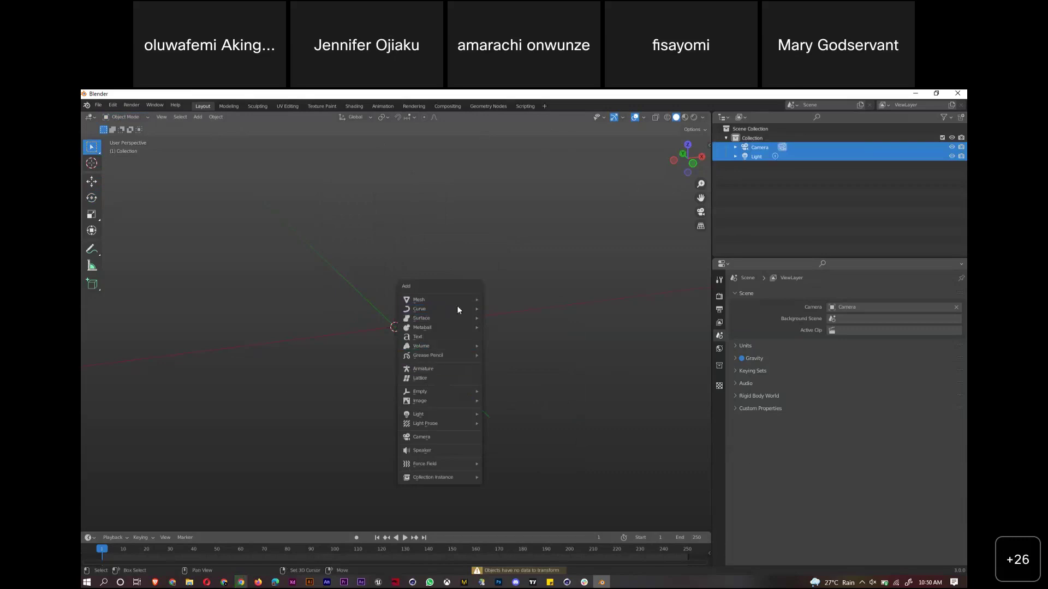
{"action": "mouse_move", "coordinate": [463, 303]}
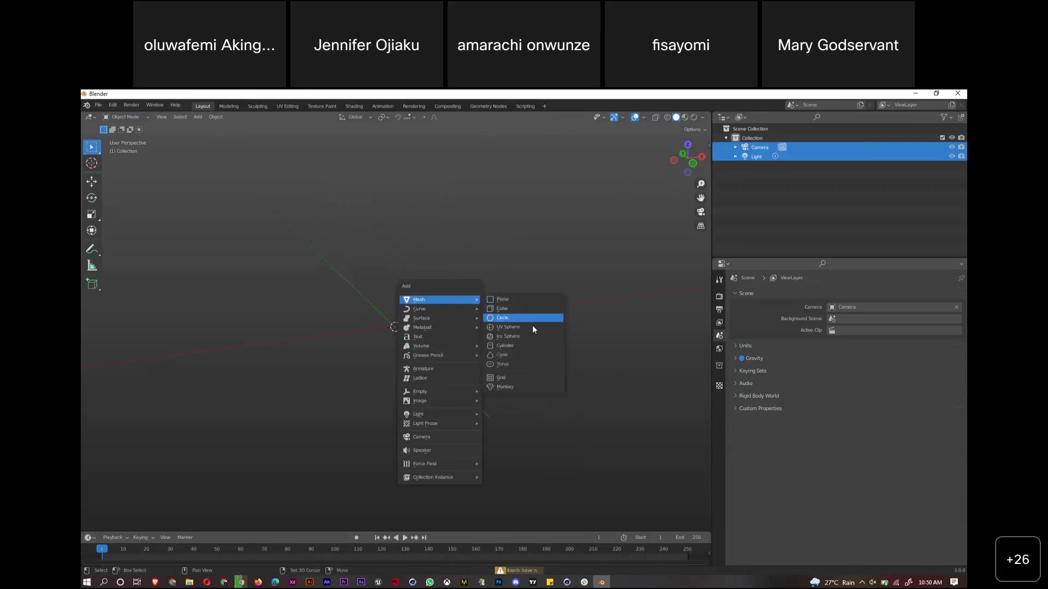
{"action": "left_click", "coordinate": [510, 327]}
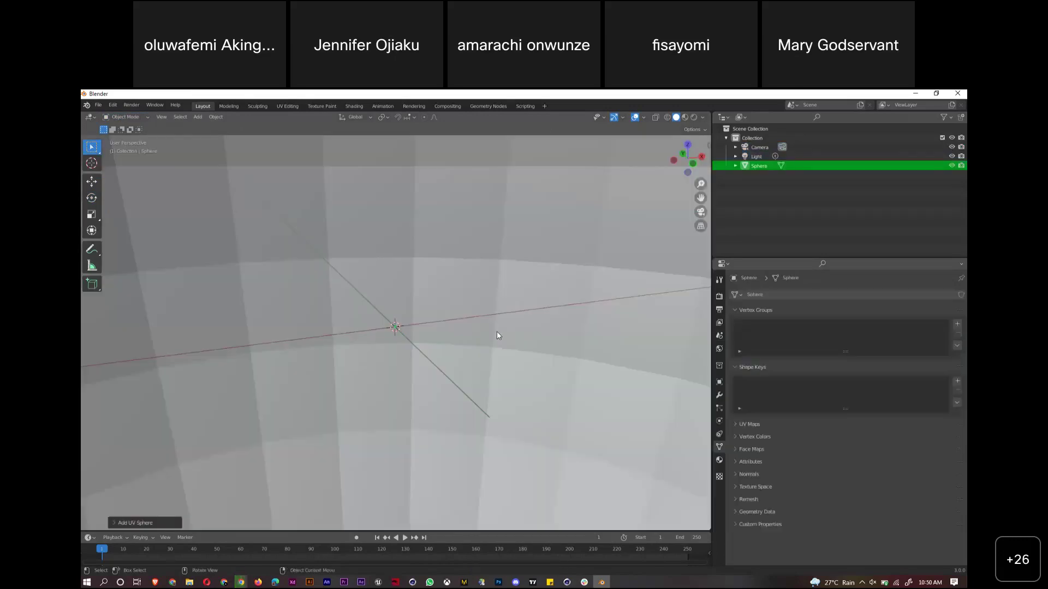
{"action": "key", "text": "ctrl+z"}
Add a cube mesh at the scene's origin
{"action": "key", "text": "shift+a"}
{"action": "mouse_move", "coordinate": [445, 320]}
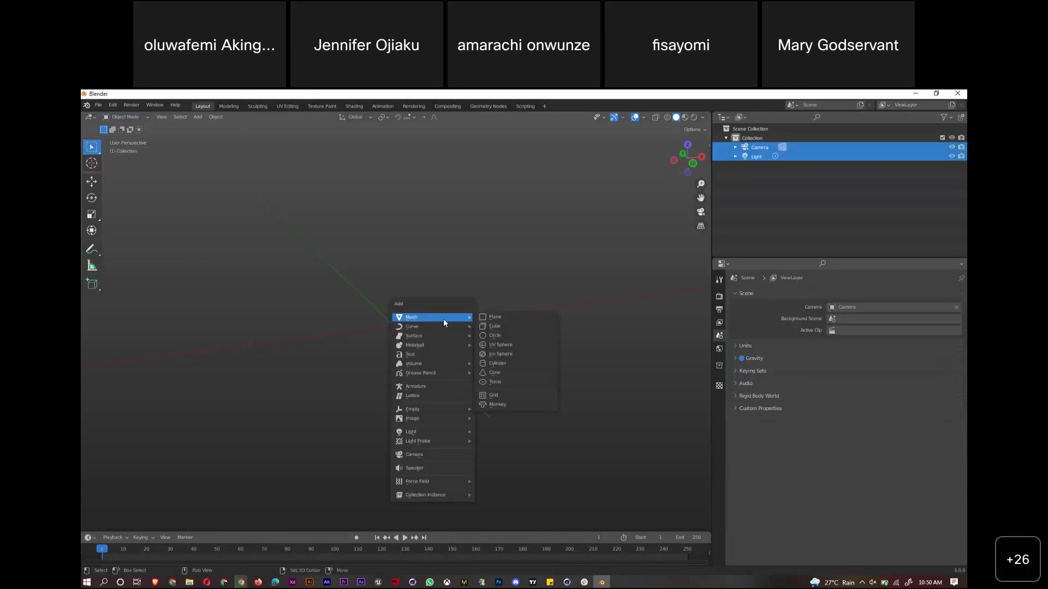
{"action": "left_click", "coordinate": [496, 326]}
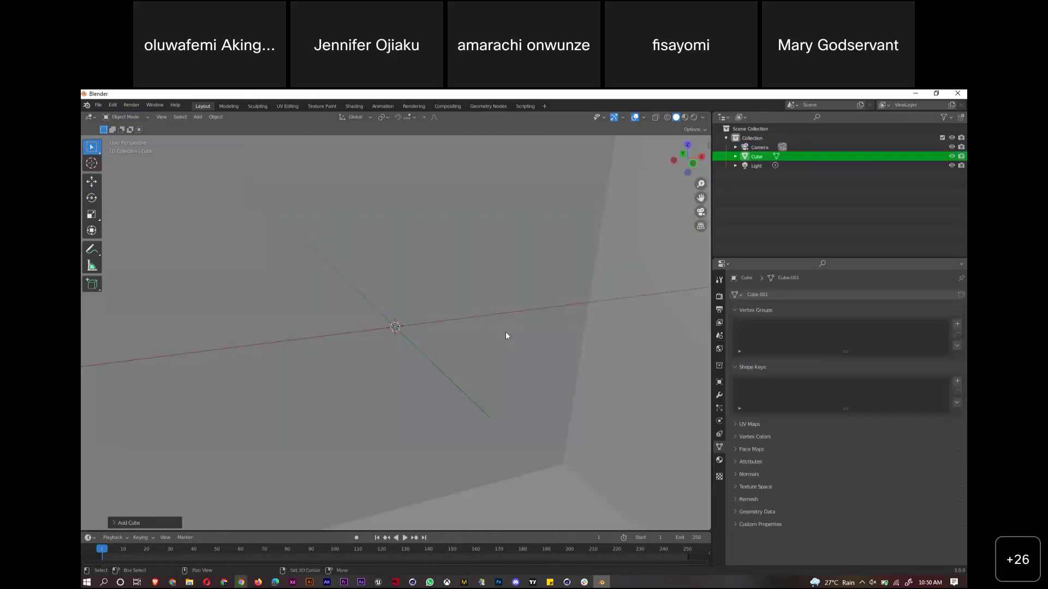
{"action": "left_click", "coordinate": [700, 184]}
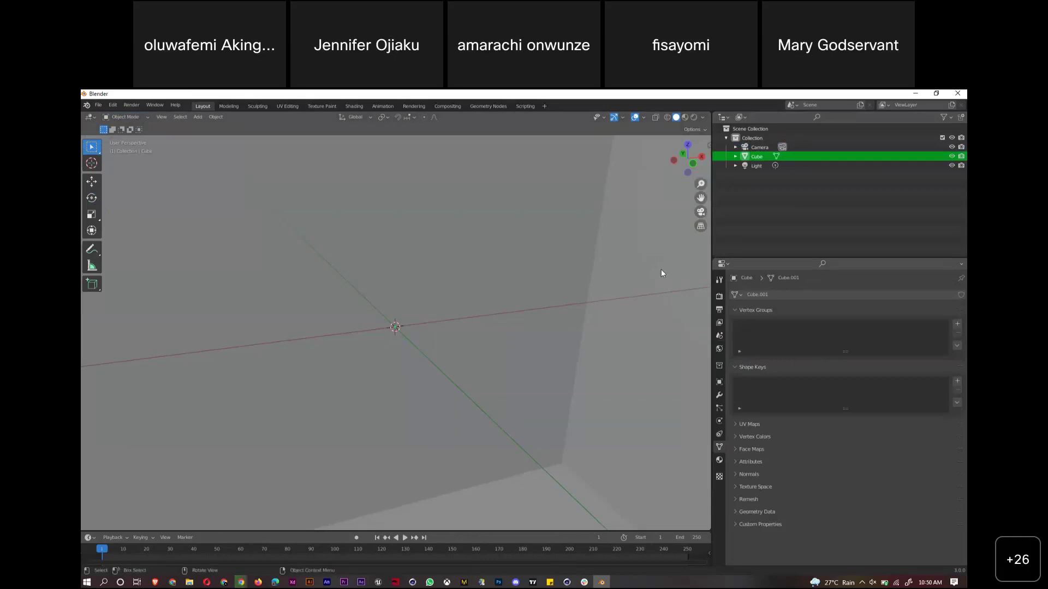
View the cube through the scene camera, deselect it, and return to the user perspective
{"action": "left_click_drag", "start_coordinate": [699, 184], "coordinate": [705, 205]}
{"action": "left_click", "coordinate": [701, 212]}
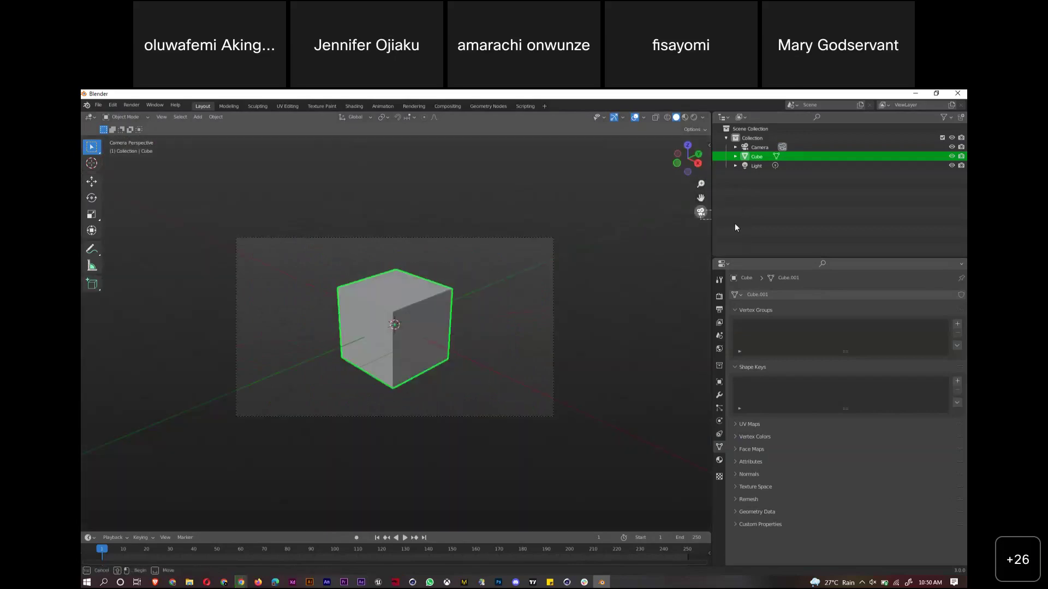
{"action": "left_click", "coordinate": [726, 221]}
{"action": "left_click", "coordinate": [701, 212]}
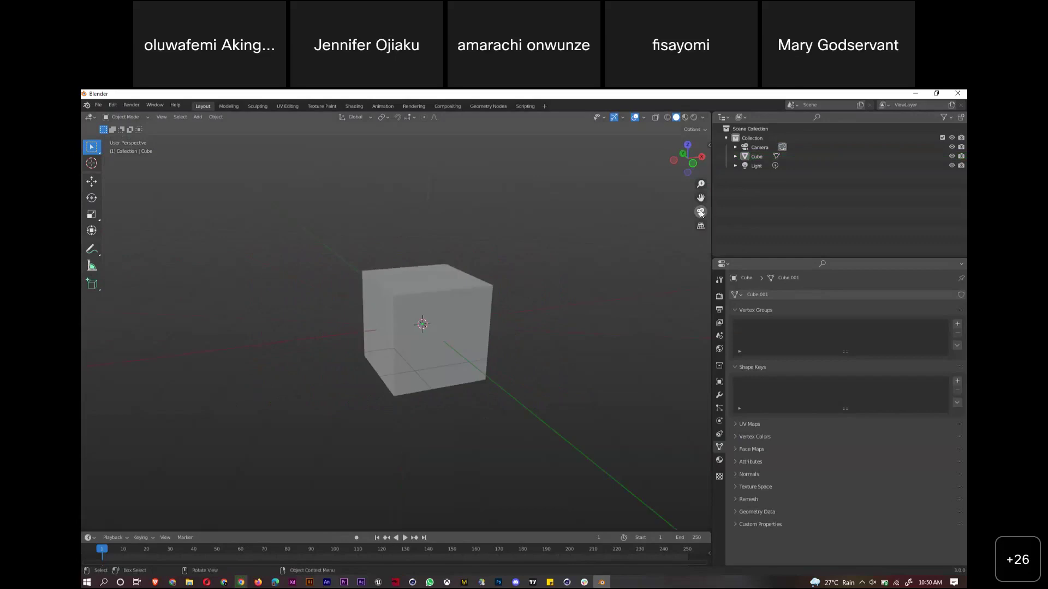
Enter Edit Mode on the cube and select its front upper corner vertex
{"action": "left_click", "coordinate": [130, 119]}
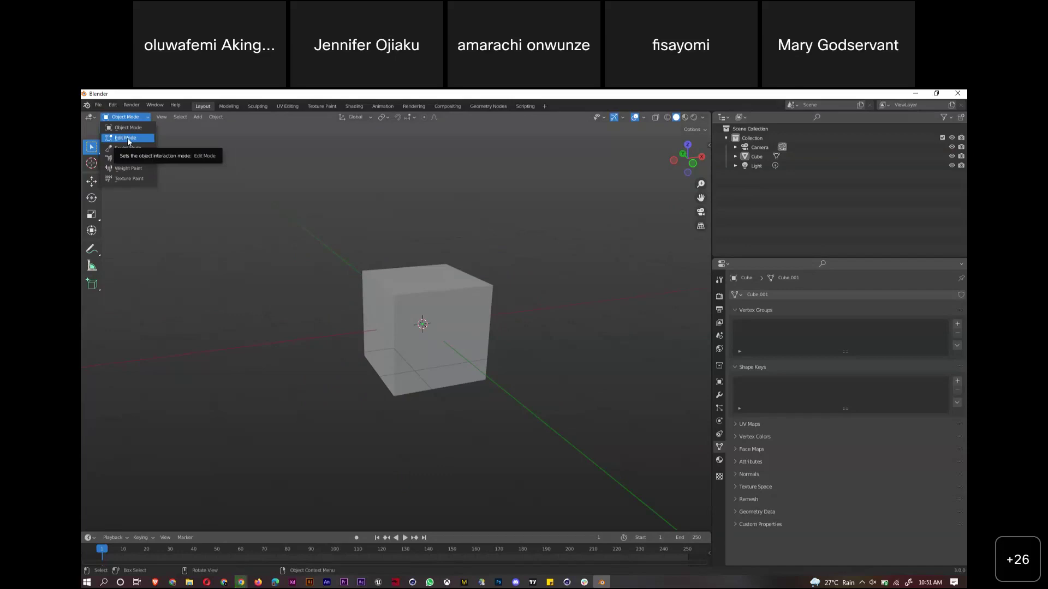
{"action": "left_click", "coordinate": [126, 138]}
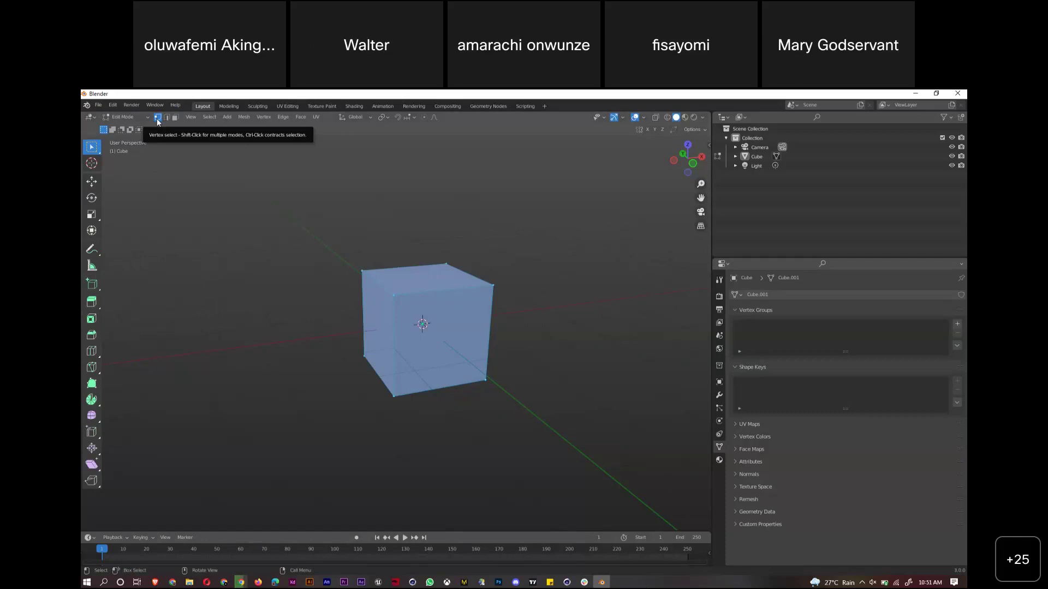
{"action": "left_click", "coordinate": [395, 297]}
{"action": "left_click_drag", "start_coordinate": [395, 295], "coordinate": [379, 320]}
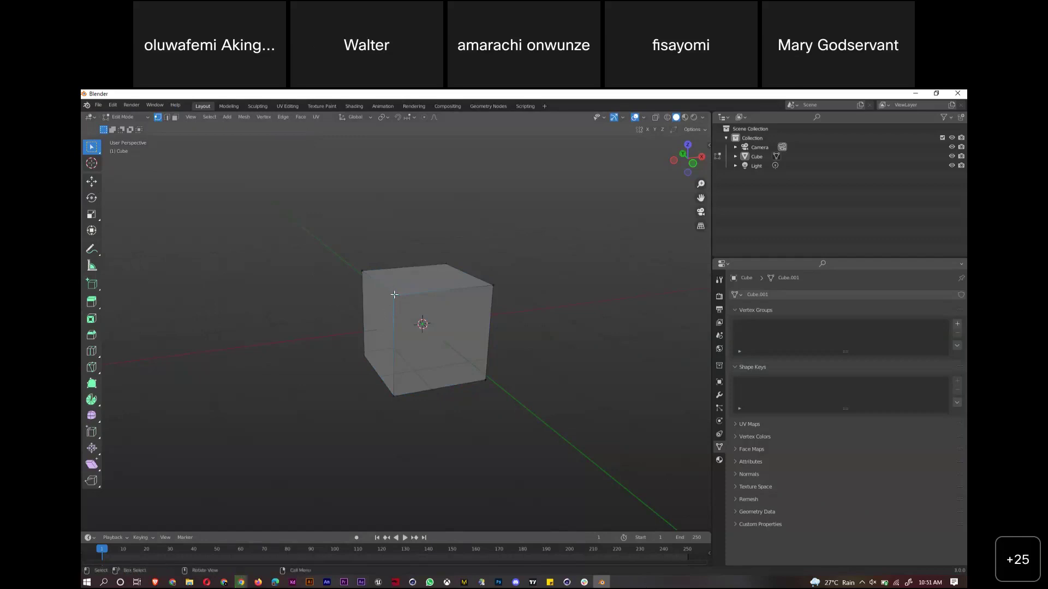
Try grabbing the front upper corner vertex, and box-select both vertices of the short upper edge beside it
{"action": "left_click_drag", "start_coordinate": [393, 296], "coordinate": [376, 329]}
{"action": "left_click_drag", "start_coordinate": [418, 284], "coordinate": [372, 328]}
{"action": "left_click_drag", "start_coordinate": [373, 281], "coordinate": [419, 318]}
{"action": "key", "text": "g"}
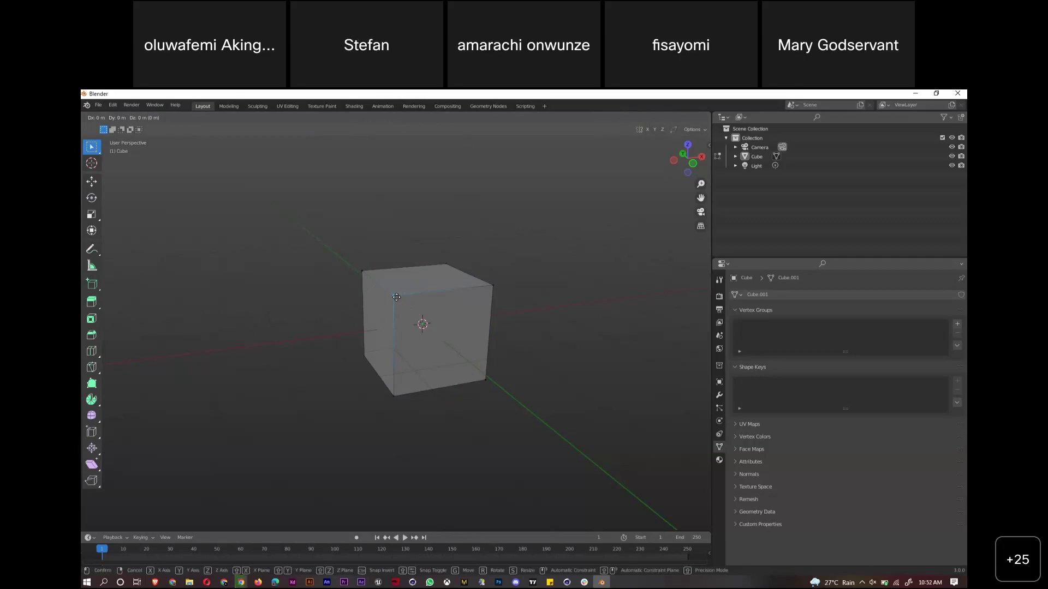
{"action": "left_click", "coordinate": [396, 297]}
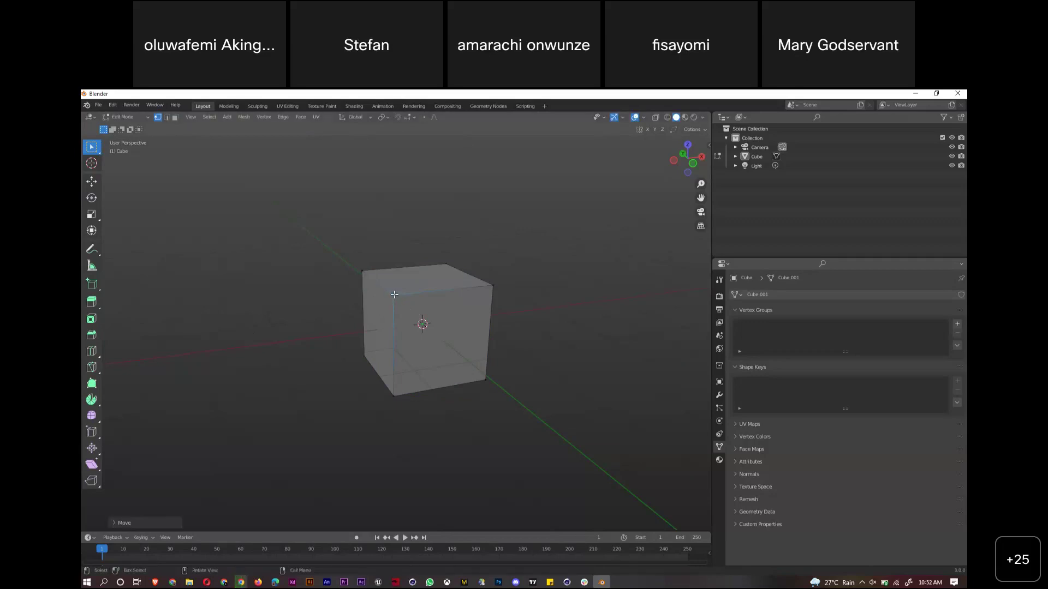
{"action": "left_click_drag", "start_coordinate": [363, 243], "coordinate": [395, 295]}
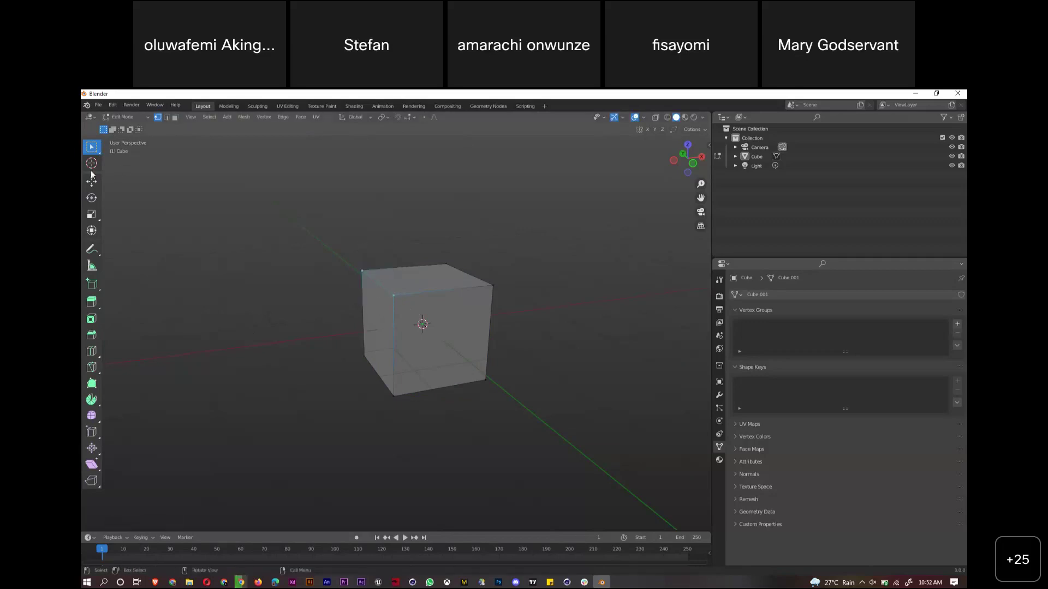
Place the 3D cursor near the cube's selected upper edge and activate the Tweak selection tool
{"action": "left_click", "coordinate": [91, 163]}
{"action": "left_click", "coordinate": [392, 299]}
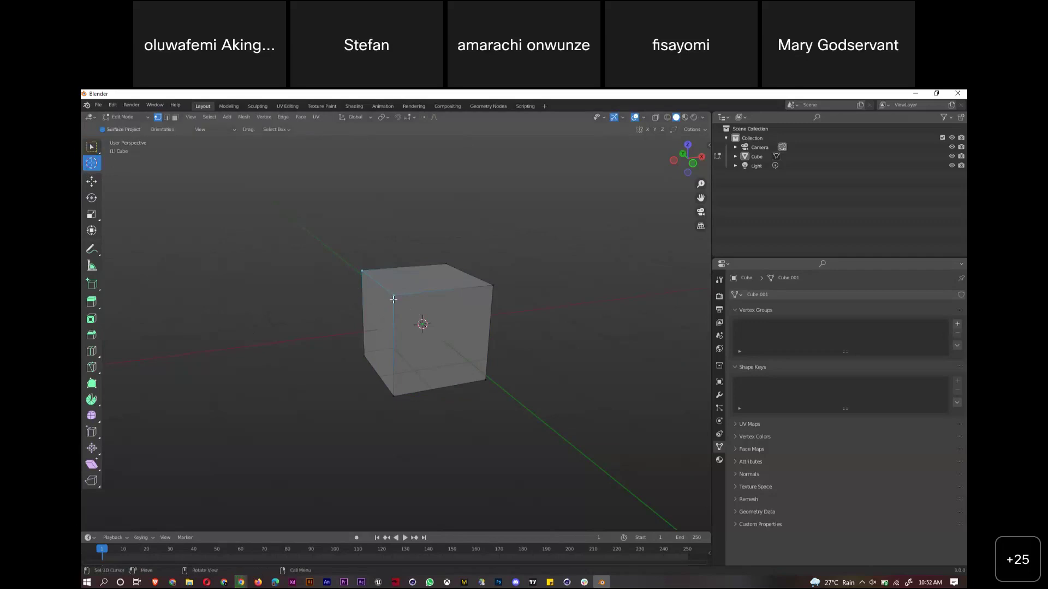
{"action": "left_click_drag", "start_coordinate": [399, 272], "coordinate": [376, 294]}
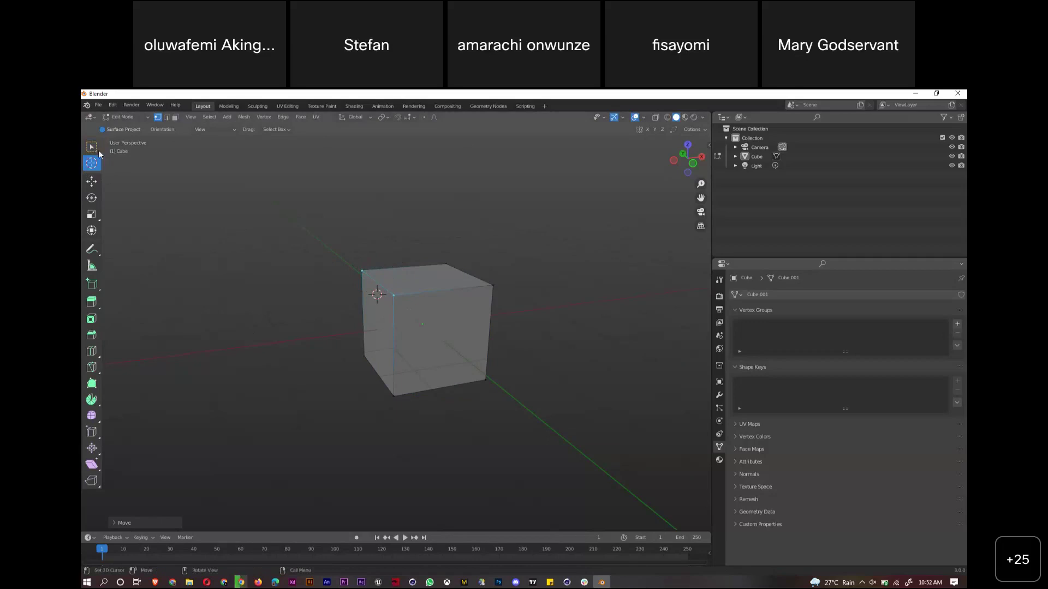
{"action": "left_click", "coordinate": [98, 152]}
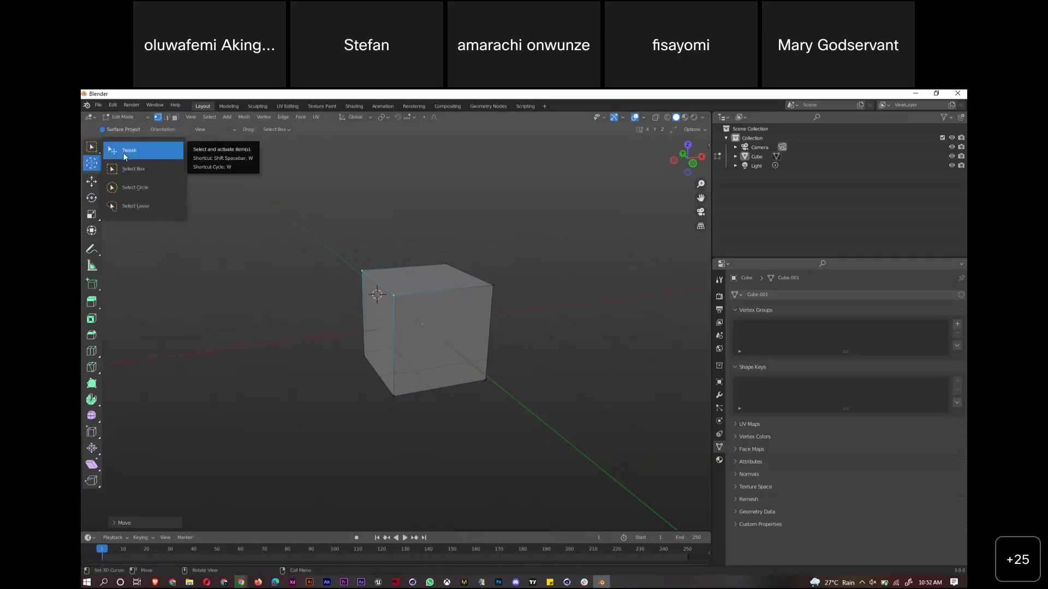
{"action": "left_click", "coordinate": [125, 155]}
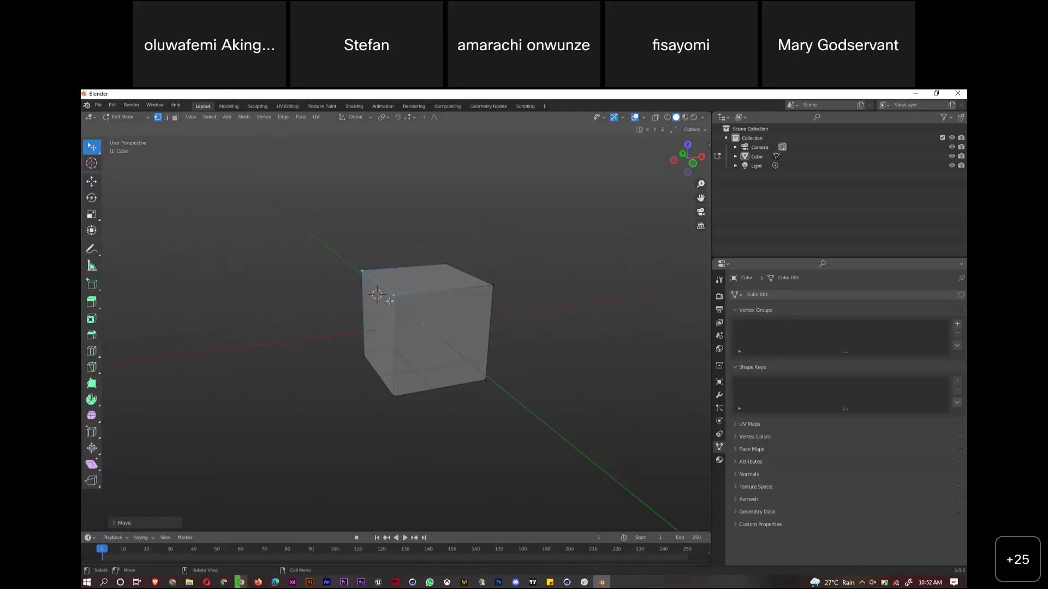
Activate the Move tool, select the cube's front upper corner vertex, and shift it along its axes
{"action": "left_click", "coordinate": [92, 182]}
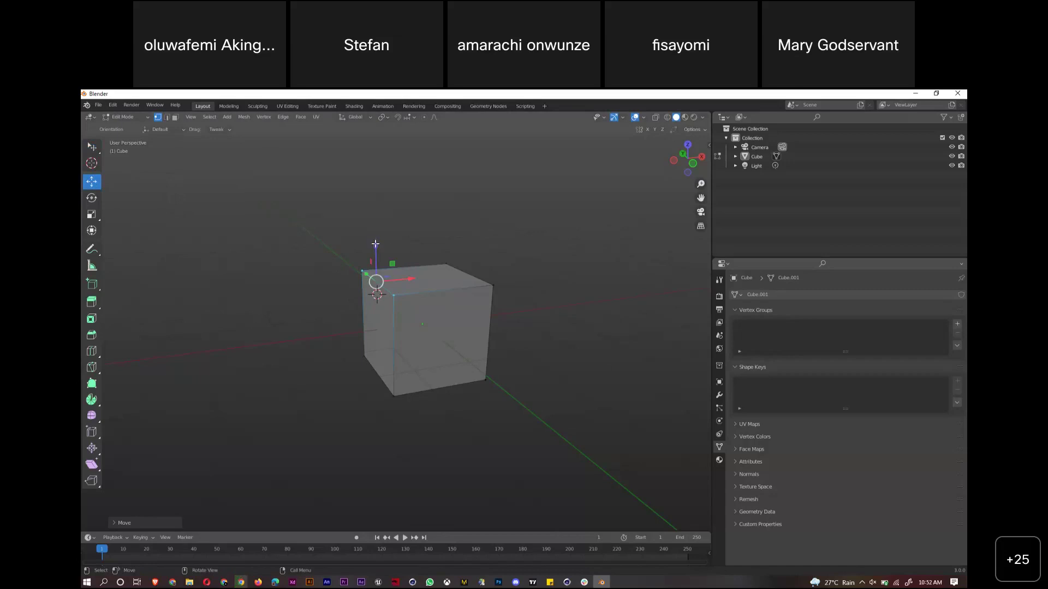
{"action": "left_click_drag", "start_coordinate": [375, 249], "coordinate": [136, 195]}
{"action": "key", "text": "Escape"}
{"action": "left_click", "coordinate": [396, 297]}
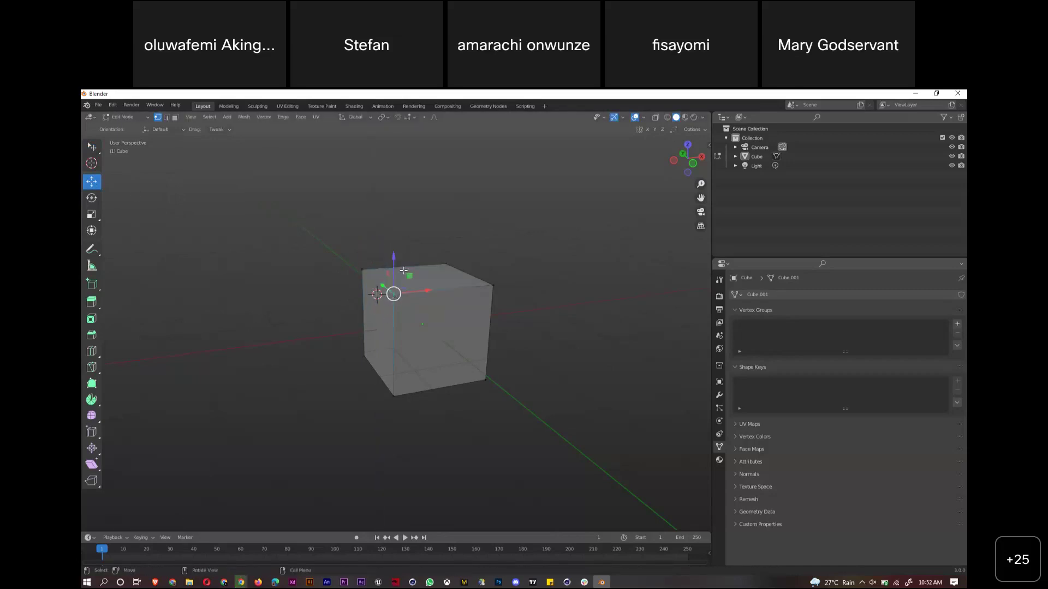
{"action": "left_click_drag", "start_coordinate": [397, 273], "coordinate": [424, 254]}
{"action": "mouse_move", "coordinate": [420, 203]}
{"action": "left_mouse_down"}
{"action": "mouse_move", "coordinate": [435, 248]}
{"action": "mouse_move", "coordinate": [442, 214]}
{"action": "mouse_move", "coordinate": [446, 248]}
{"action": "mouse_move", "coordinate": [435, 205]}
{"action": "left_mouse_up"}
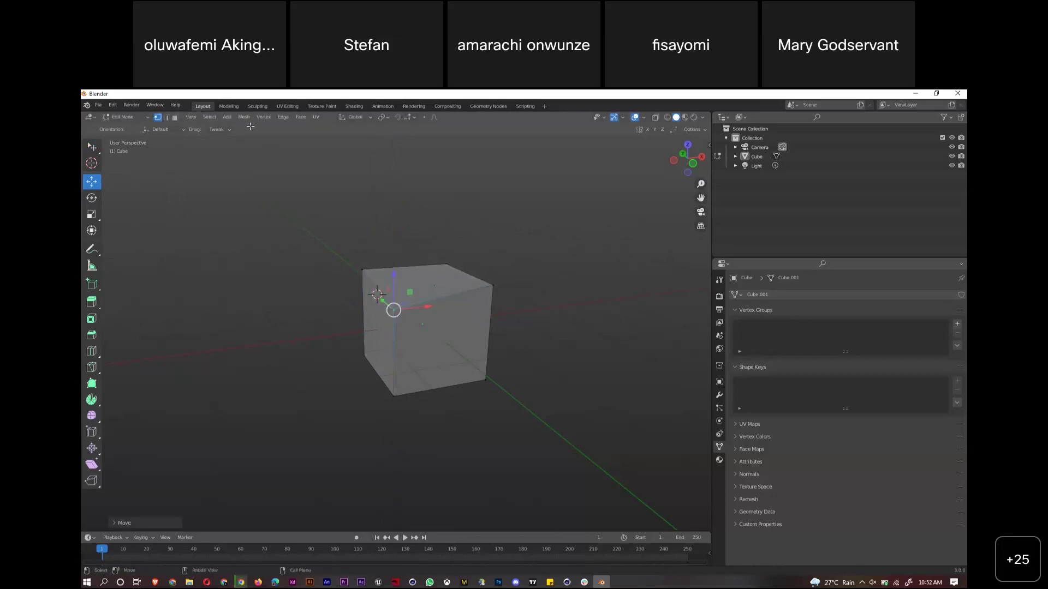
Use edge selection to pull the cube's front vertical edge outward and rotate it
{"action": "left_click", "coordinate": [169, 118]}
{"action": "left_click", "coordinate": [396, 357]}
{"action": "left_click_drag", "start_coordinate": [429, 352], "coordinate": [340, 337]}
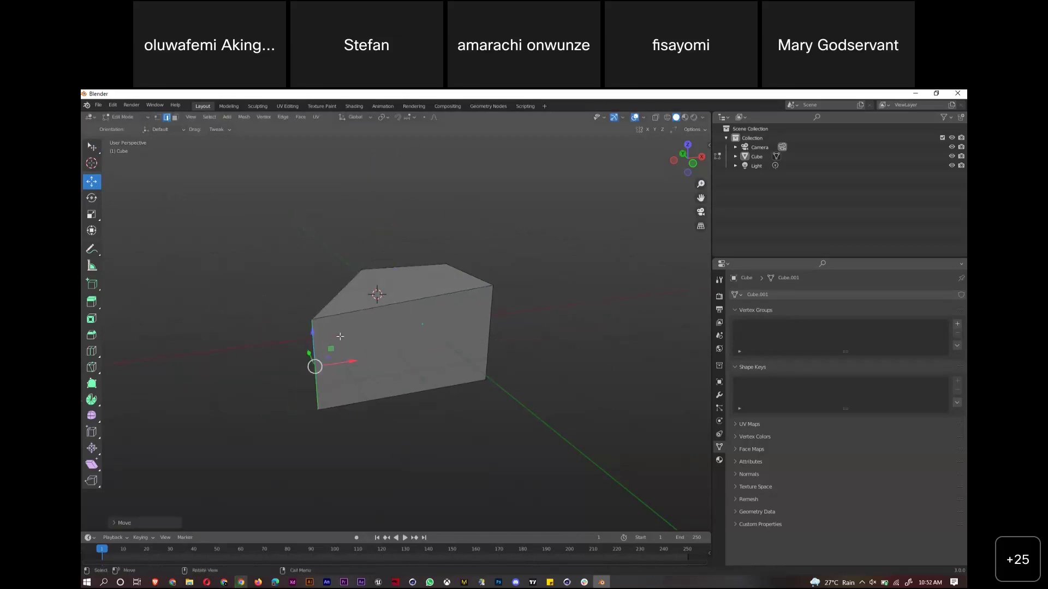
{"action": "left_click", "coordinate": [91, 198]}
{"action": "left_click_drag", "start_coordinate": [321, 368], "coordinate": [352, 398]}
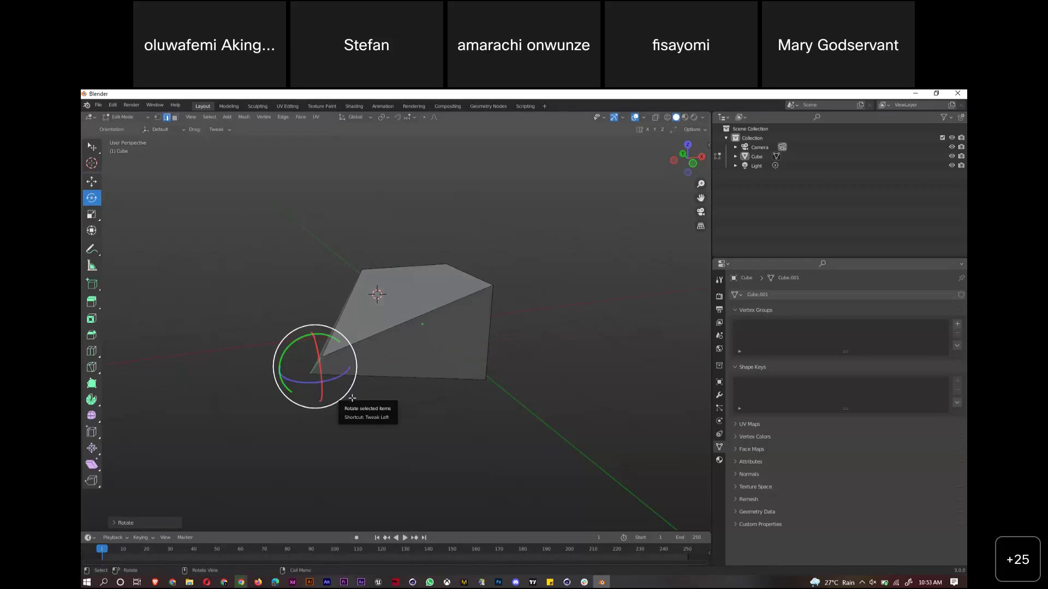
Switch to Cinema 4D R25 and make the cube editable as a polygon object
{"action": "left_click", "coordinate": [568, 582]}
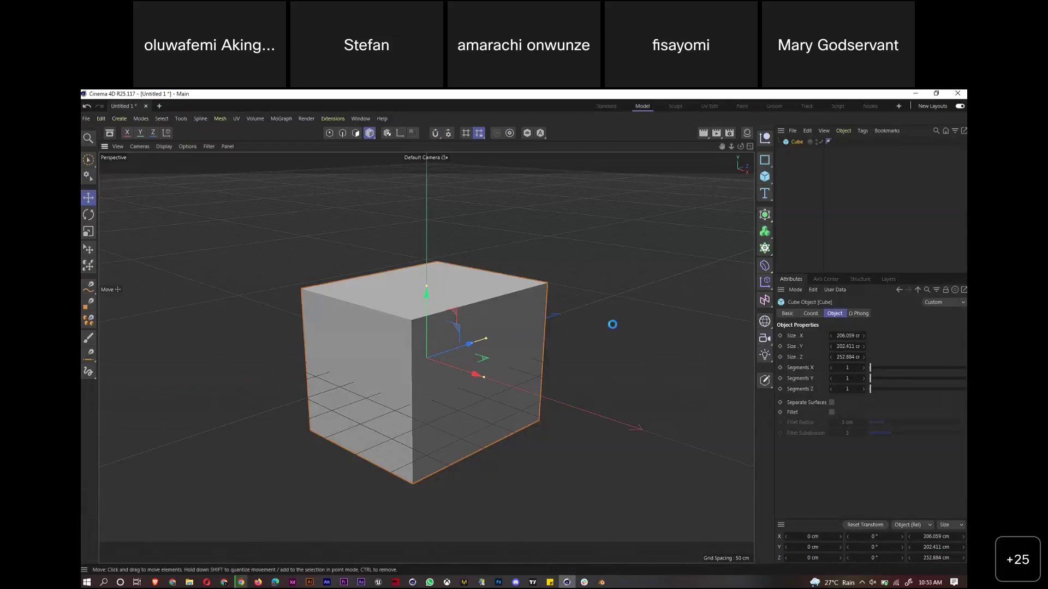
{"action": "key", "text": "c"}
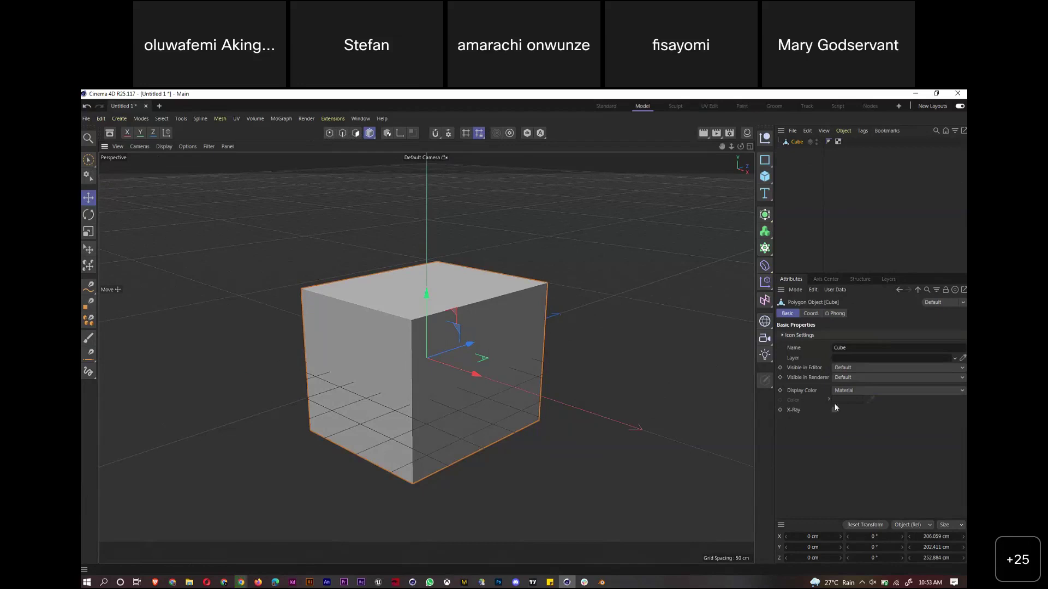
Open the Cinema 4D R23 window, examine its point, edge, and polygon mode tools, and return to R25
{"action": "left_click", "coordinate": [413, 583]}
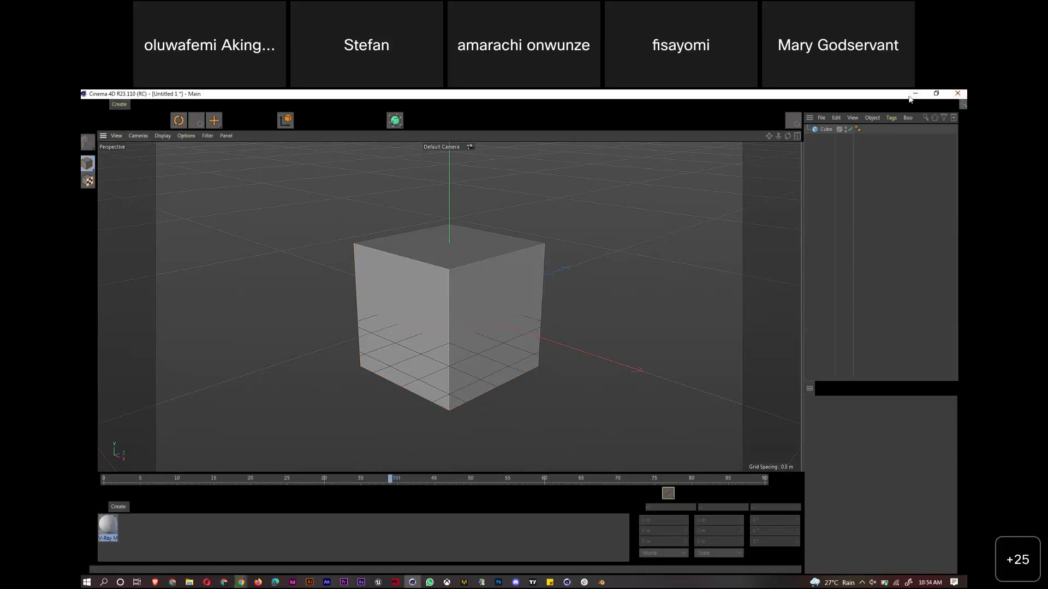
{"action": "left_click", "coordinate": [936, 94]}
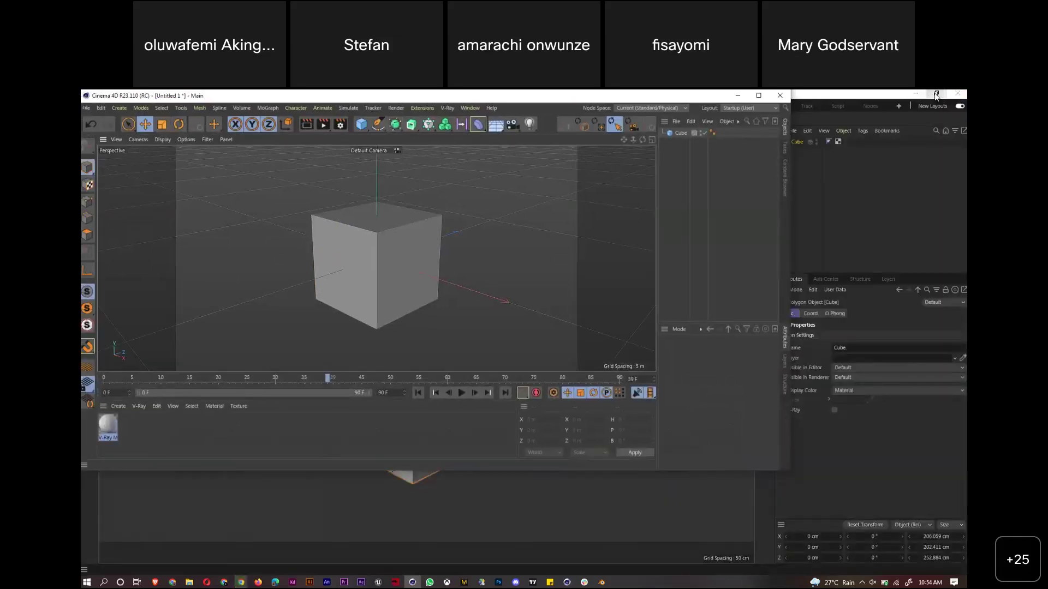
{"action": "left_click", "coordinate": [758, 94]}
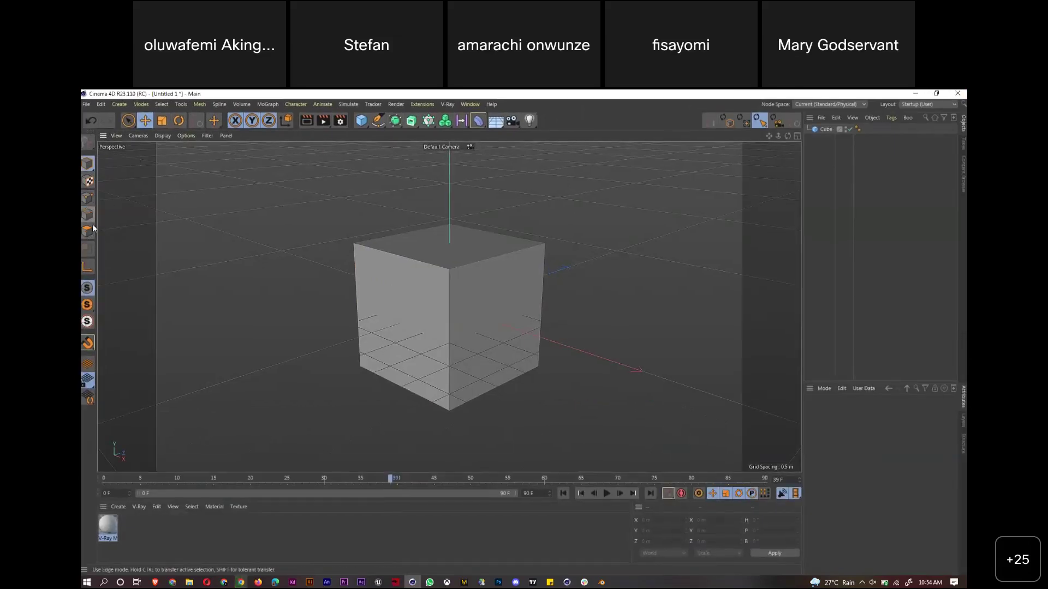
{"action": "left_click", "coordinate": [915, 95]}
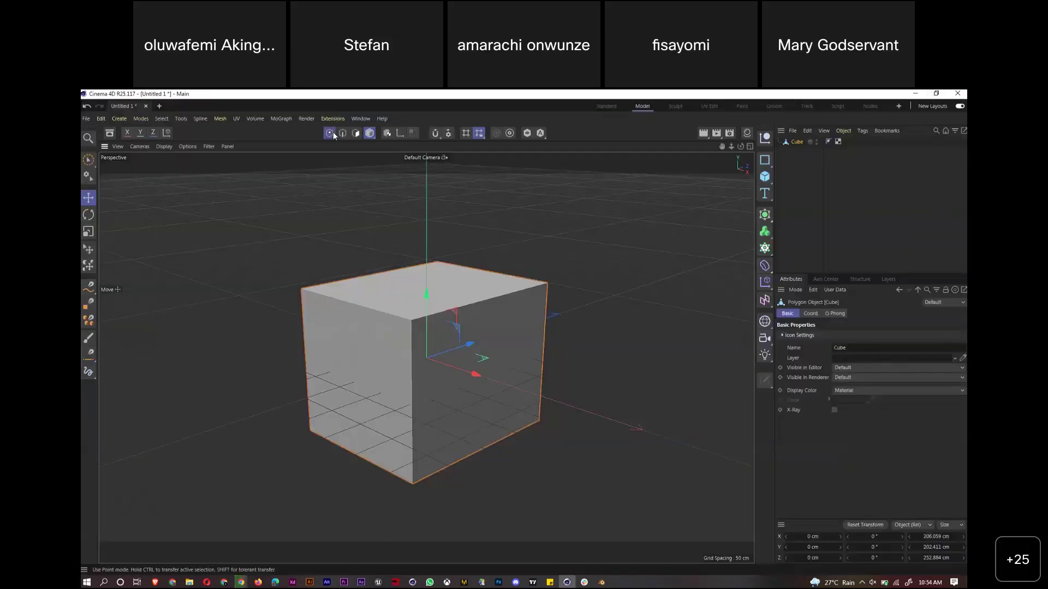
Use point mode to raise the cube's nearest upper corner point along the Y axis
{"action": "left_click", "coordinate": [412, 321]}
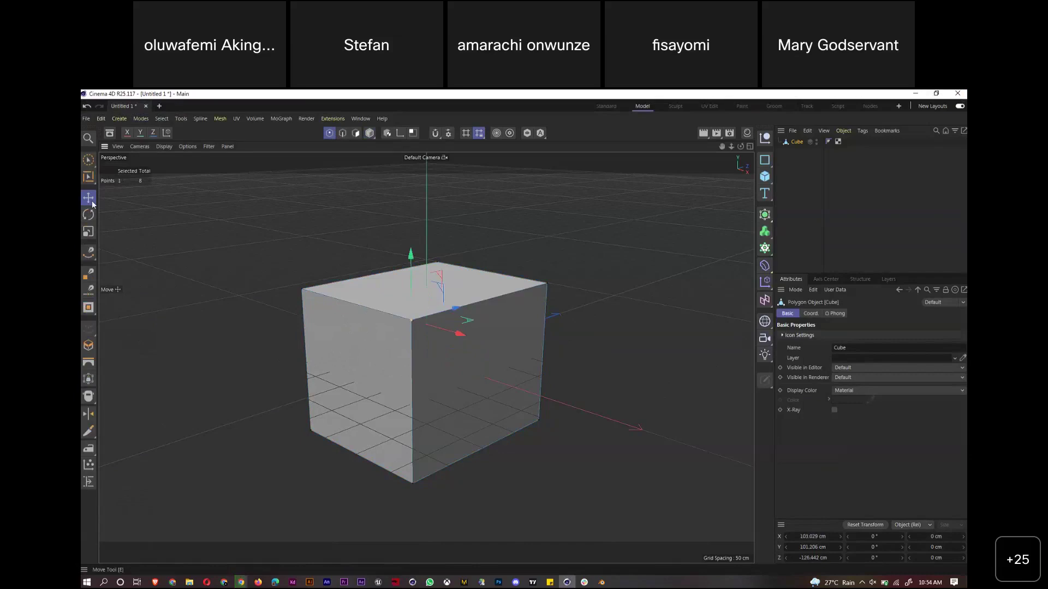
{"action": "left_click_drag", "start_coordinate": [415, 269], "coordinate": [412, 240]}
{"action": "left_click", "coordinate": [544, 348]}
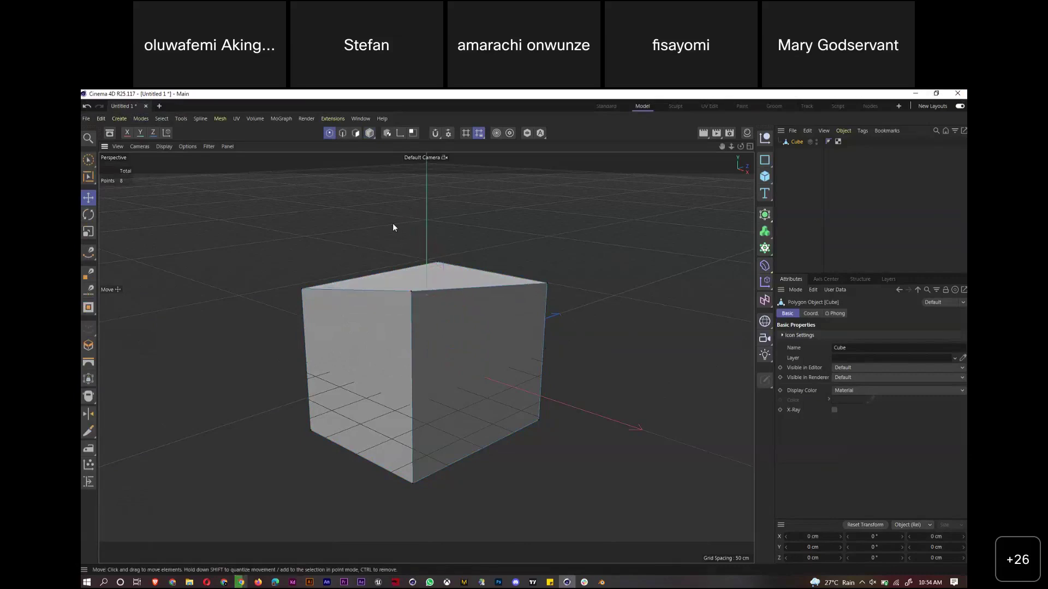
Select the cube's far vertical edge in edge mode, and undo the point and edge edits
{"action": "left_click", "coordinate": [342, 136]}
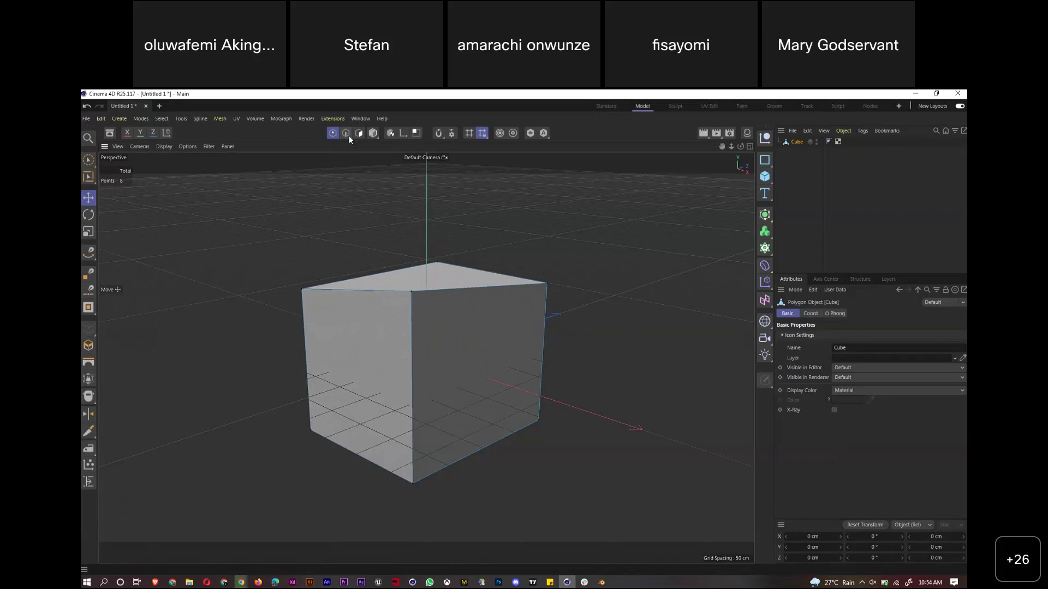
{"action": "left_click", "coordinate": [542, 339]}
{"action": "left_click_drag", "start_coordinate": [603, 356], "coordinate": [614, 334]}
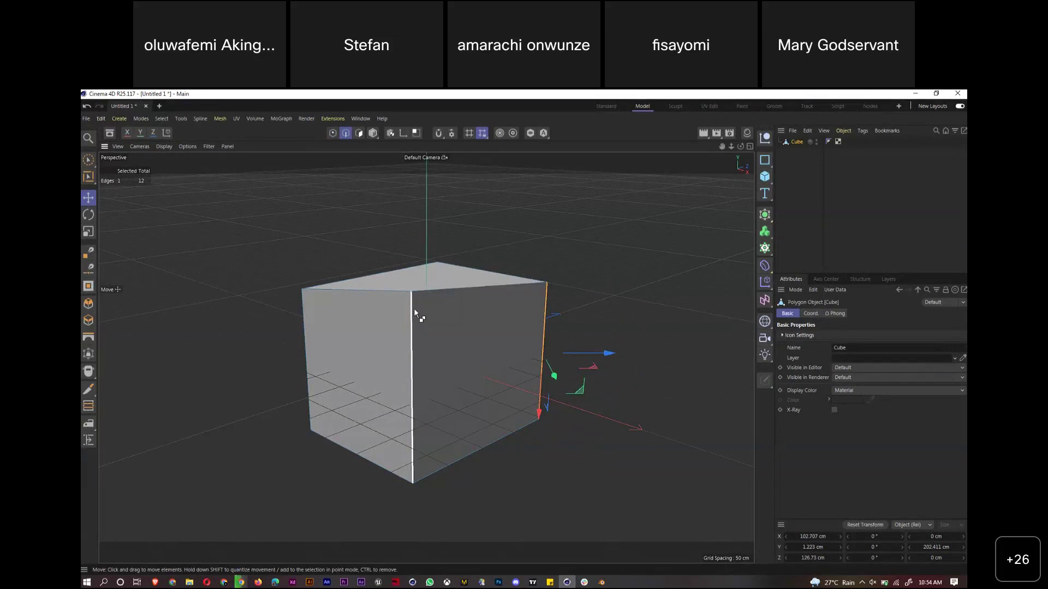
{"action": "left_click", "coordinate": [653, 340]}
{"action": "key", "text": "ctrl+z"}
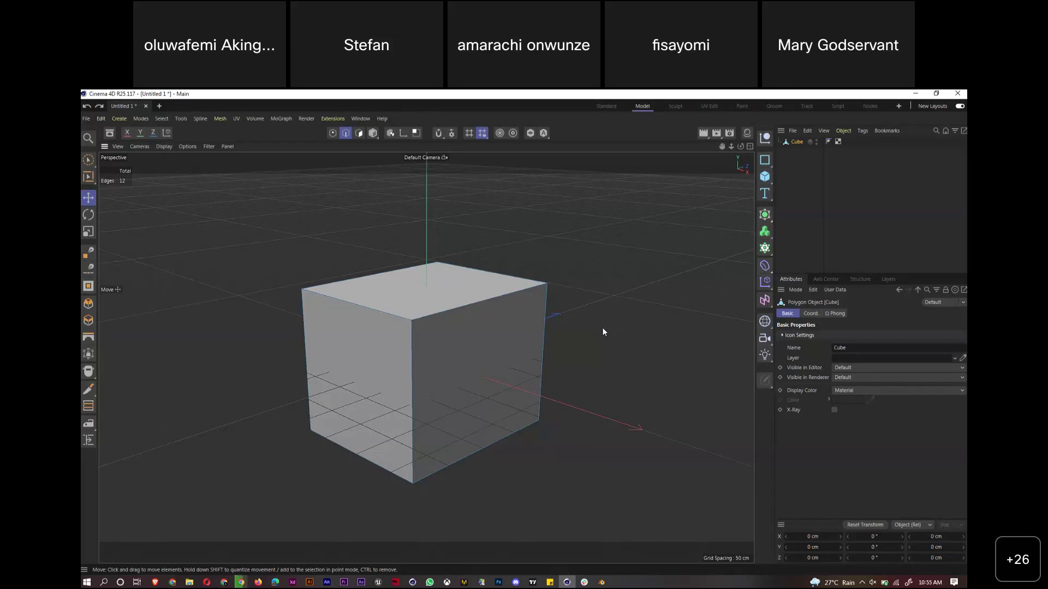
Enable polygon mode and select the cube's front side face on the positive X side
{"action": "left_click", "coordinate": [359, 133]}
{"action": "left_click", "coordinate": [474, 365]}
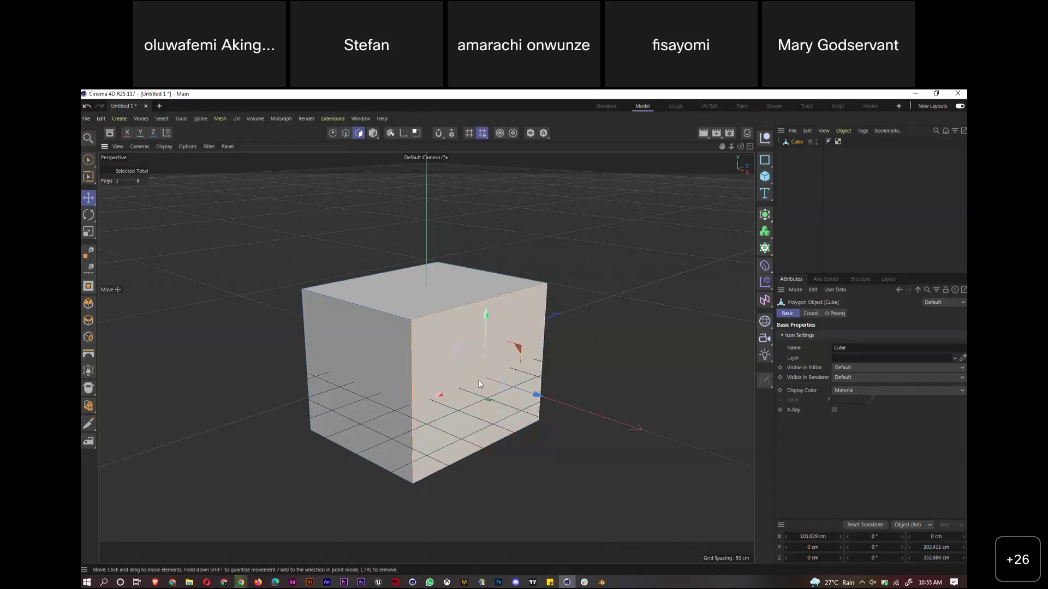
Switch to Blender and undo the cube's edge rotation and the vertex and edge moves
{"action": "left_click", "coordinate": [602, 582]}
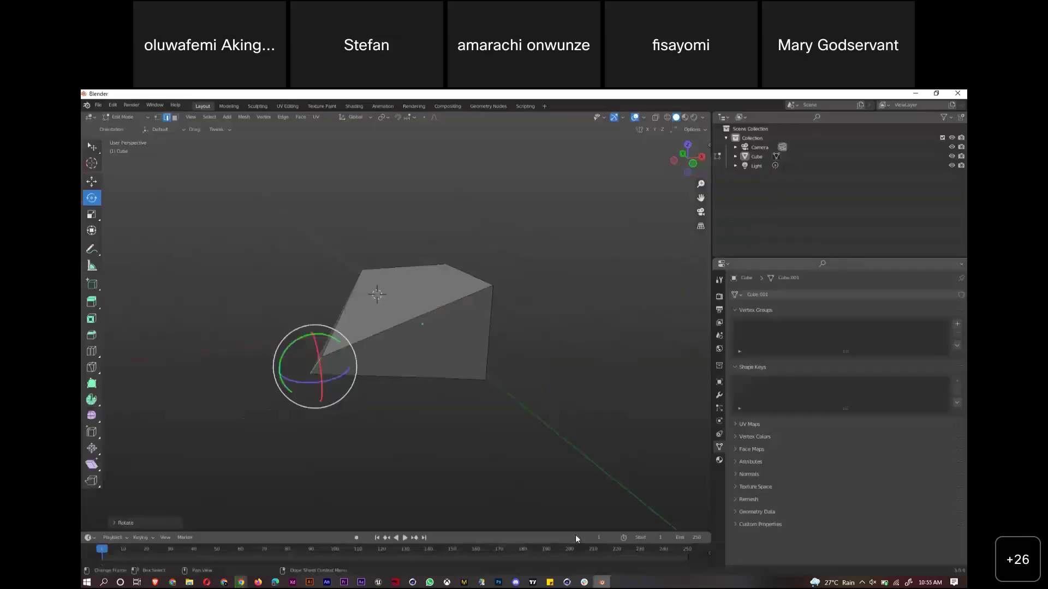
{"action": "key", "text": "ctrl+z"}
{"action": "key", "text": "ctrl+z"}
{"action": "key", "text": "ctrl+z"}
{"action": "key", "text": "ctrl+z"}
{"action": "key", "text": "ctrl+z"}
Enable face selection, activate the Tweak tool, and select the cube's large front face
{"action": "left_click", "coordinate": [175, 117]}
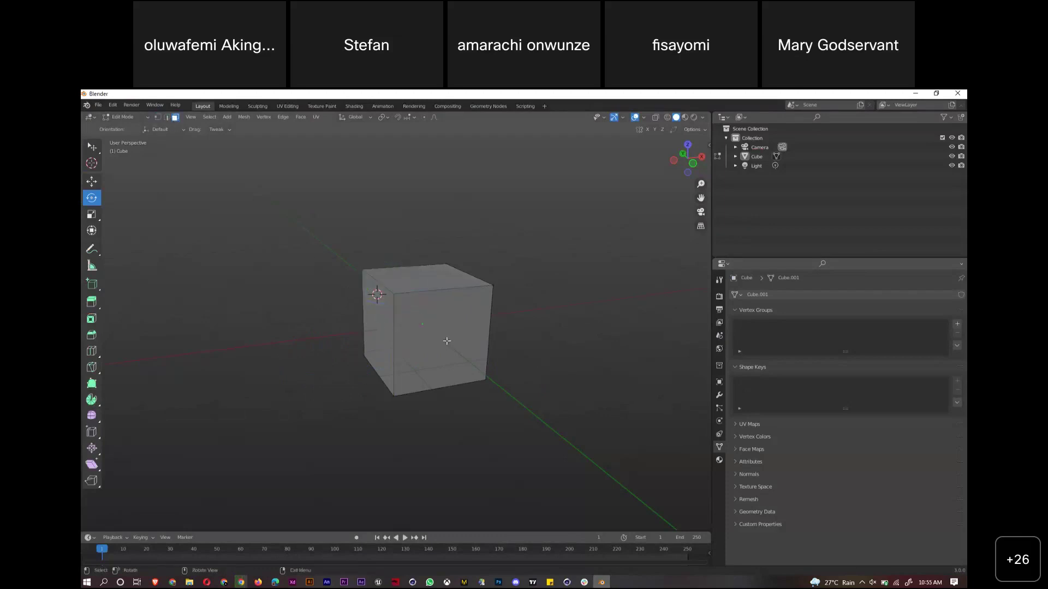
{"action": "left_click", "coordinate": [91, 146]}
{"action": "left_click", "coordinate": [436, 342]}
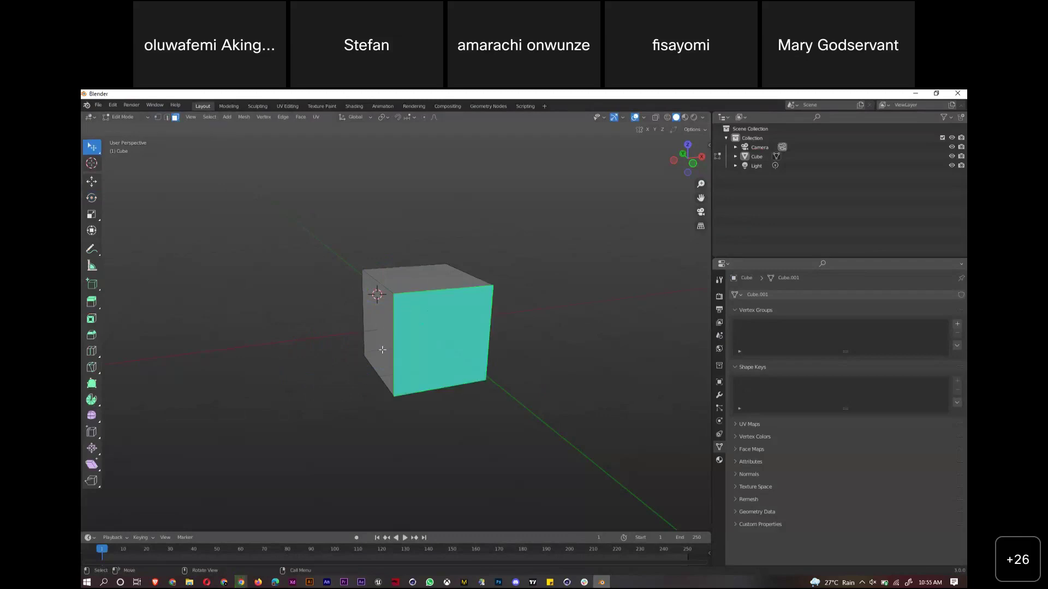
Inset the cube's selected front face with the Inset Faces tool to form a thin border
{"action": "left_click", "coordinate": [92, 182]}
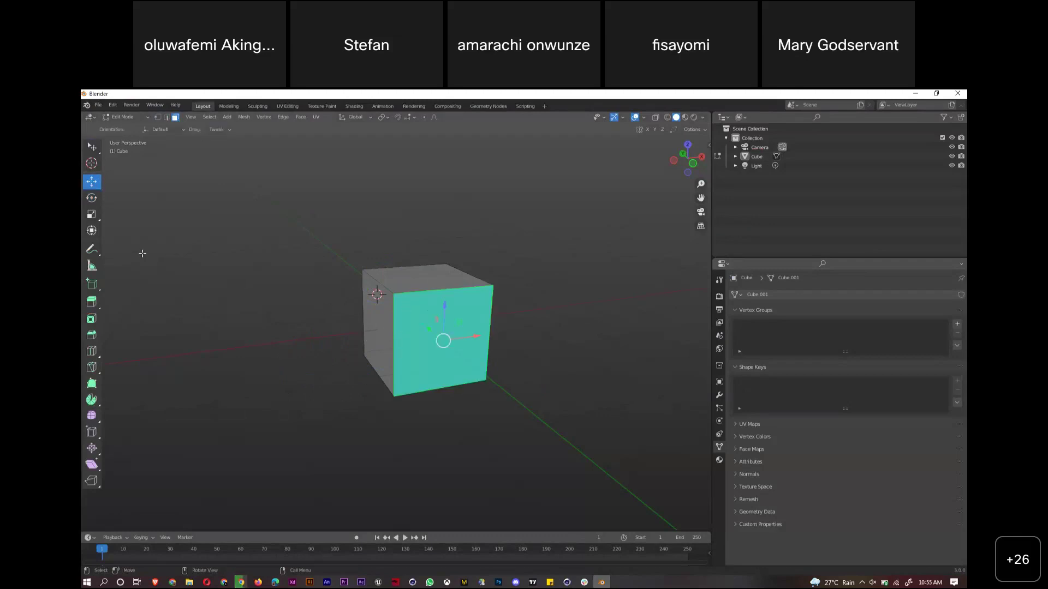
{"action": "left_click", "coordinate": [93, 320]}
{"action": "left_click_drag", "start_coordinate": [617, 306], "coordinate": [529, 335]}
{"action": "key", "text": "ctrl+z"}
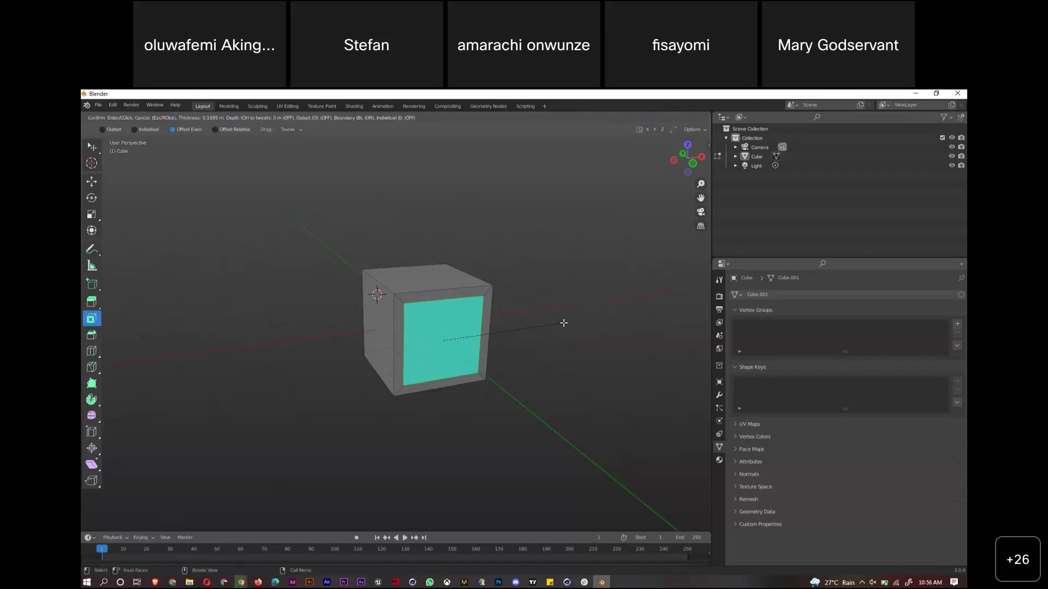
{"action": "left_click", "coordinate": [559, 324]}
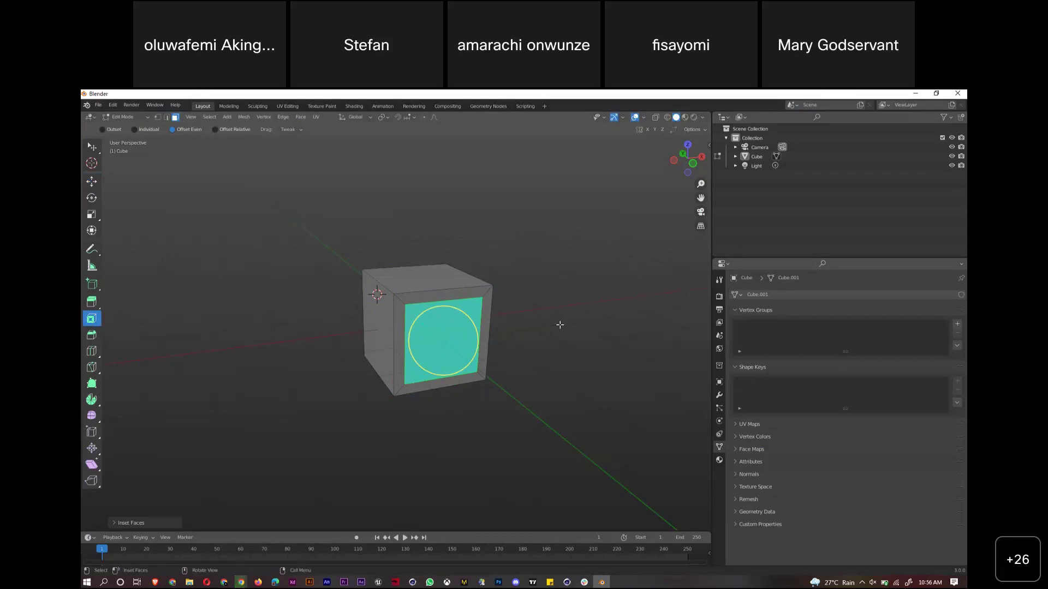
Switch to Cinema 4D R25 and inset the cube's selected front side face by about 31.3 cm
{"action": "left_click", "coordinate": [569, 583]}
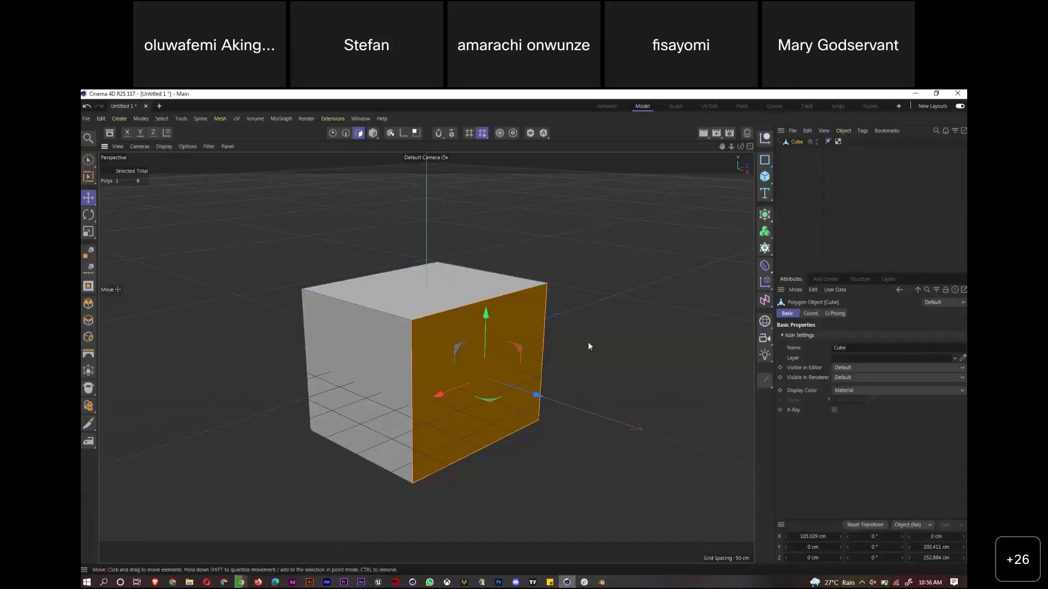
{"action": "key", "text": "i"}
{"action": "left_click_drag", "start_coordinate": [652, 323], "coordinate": [521, 478]}
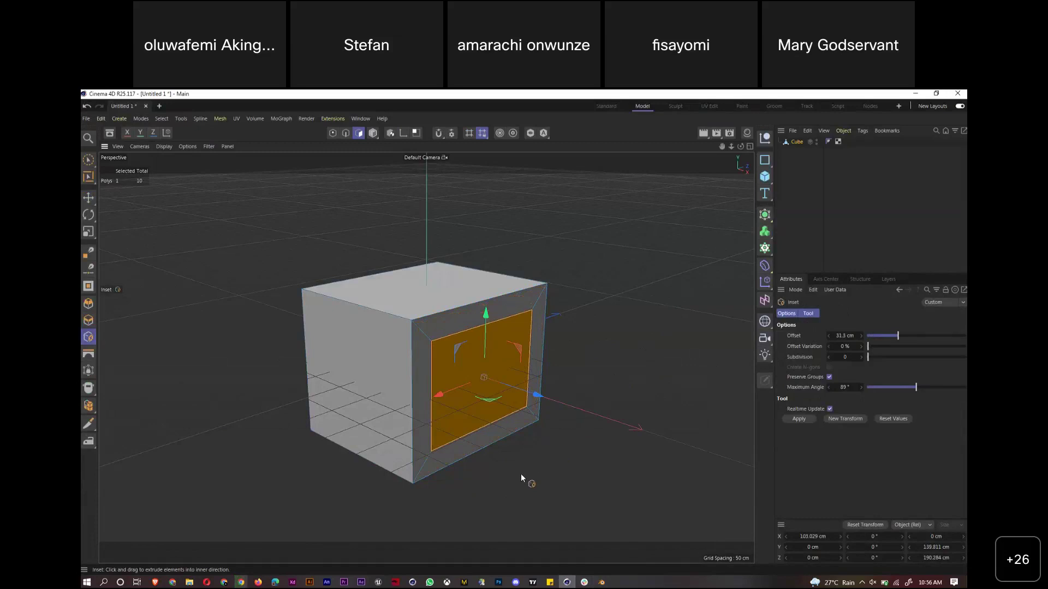
Try a second inset of about 15.4 cm on the face, varying its offset to about 32 cm
{"action": "left_click_drag", "start_coordinate": [592, 386], "coordinate": [518, 534]}
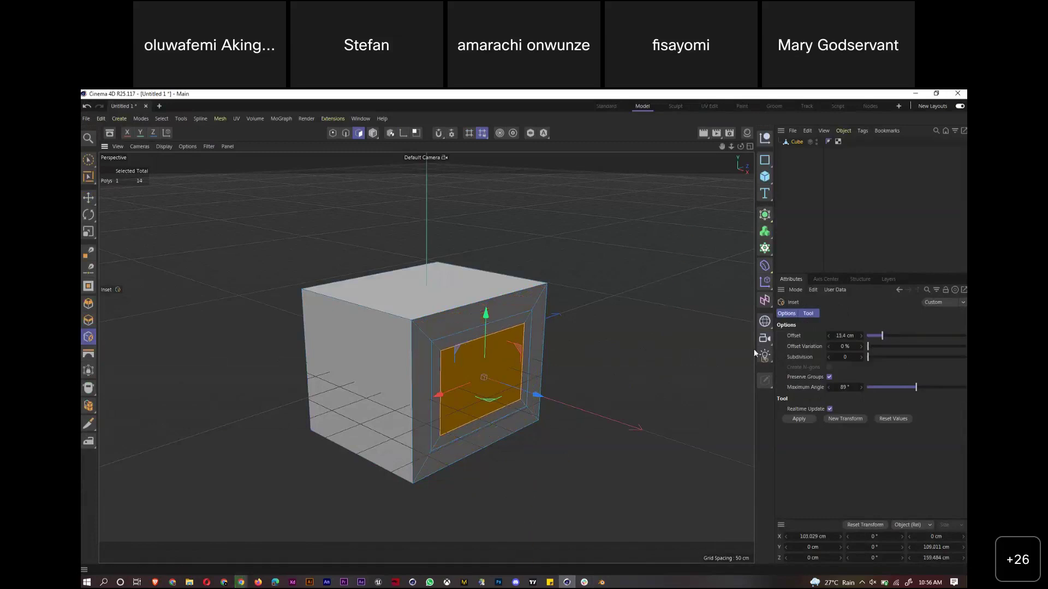
{"action": "mouse_move", "coordinate": [883, 337]}
{"action": "left_mouse_down"}
{"action": "mouse_move", "coordinate": [908, 335]}
{"action": "mouse_move", "coordinate": [898, 342]}
{"action": "left_mouse_up"}
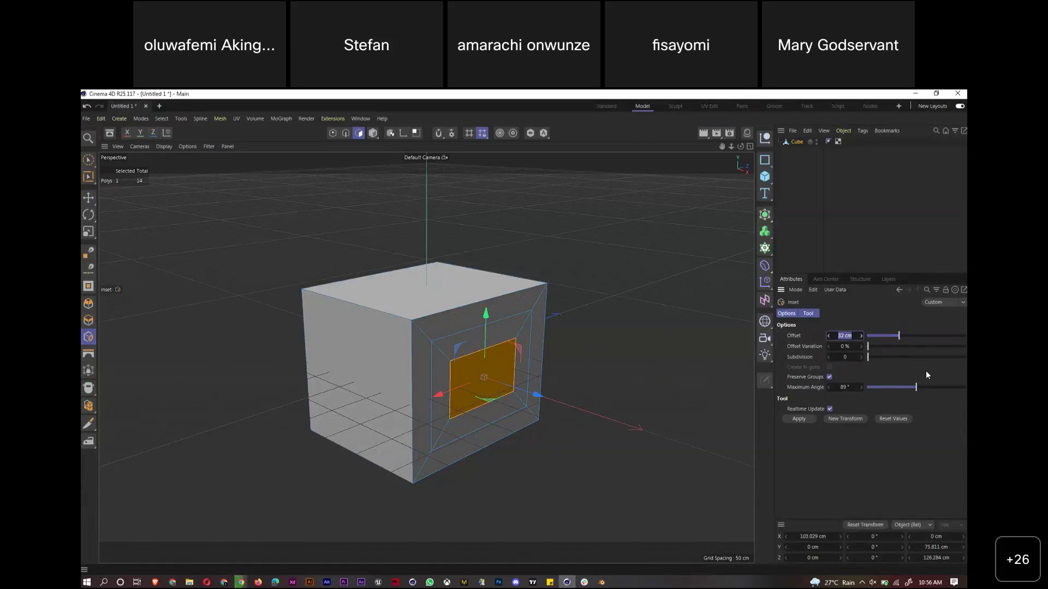
{"action": "type", "text": "5c"}
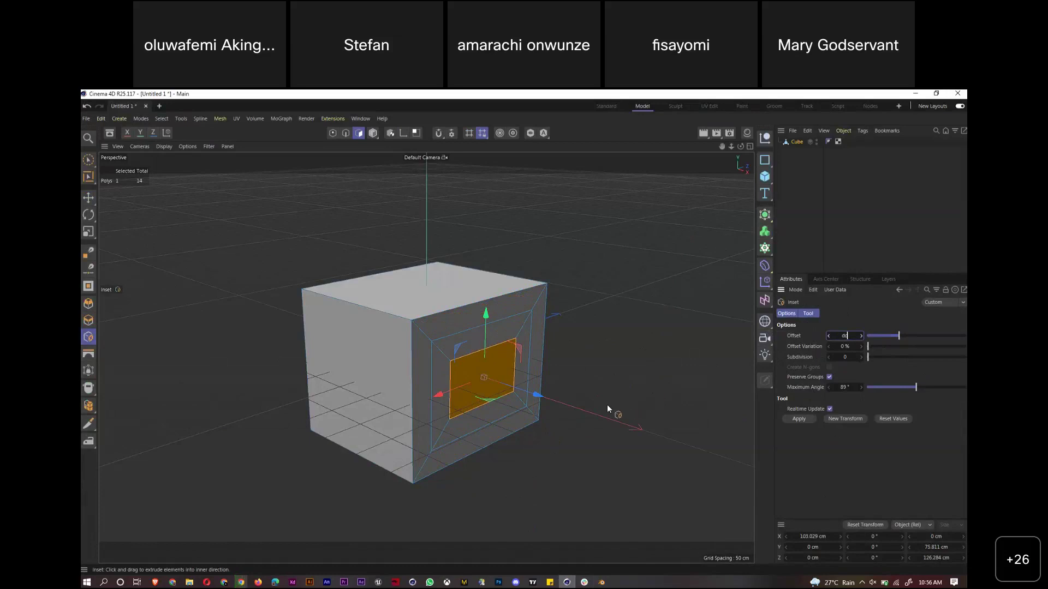
{"action": "key", "text": "Return"}
Build two stepped extrusions from the inset face, about 72.5 cm and 70.2 cm deep, with an inset of about 18.5 cm between them
{"action": "key", "text": "d"}
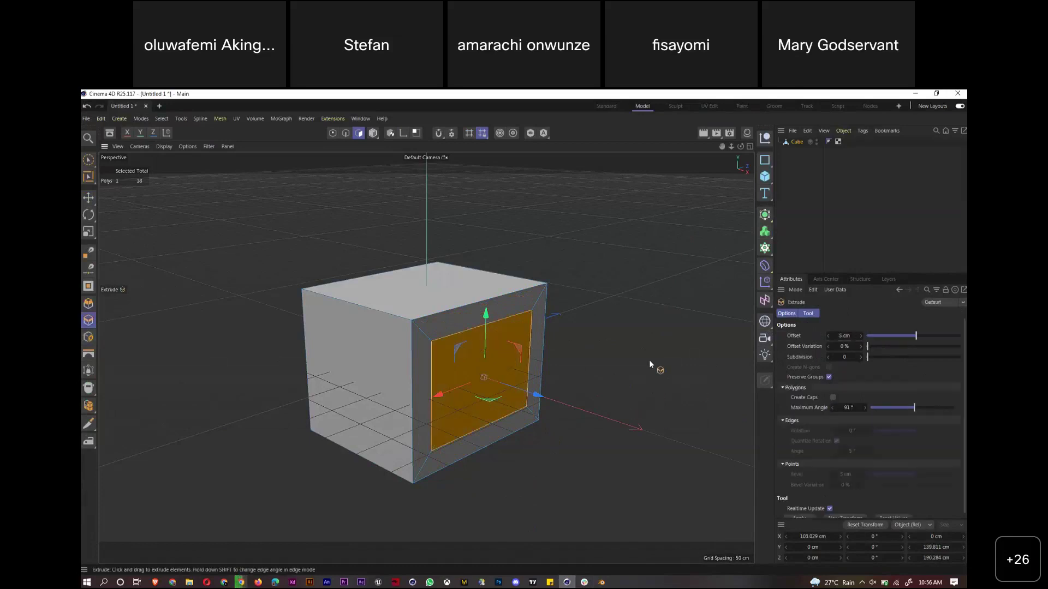
{"action": "left_click_drag", "start_coordinate": [633, 398], "coordinate": [584, 560]}
{"action": "key", "text": "i"}
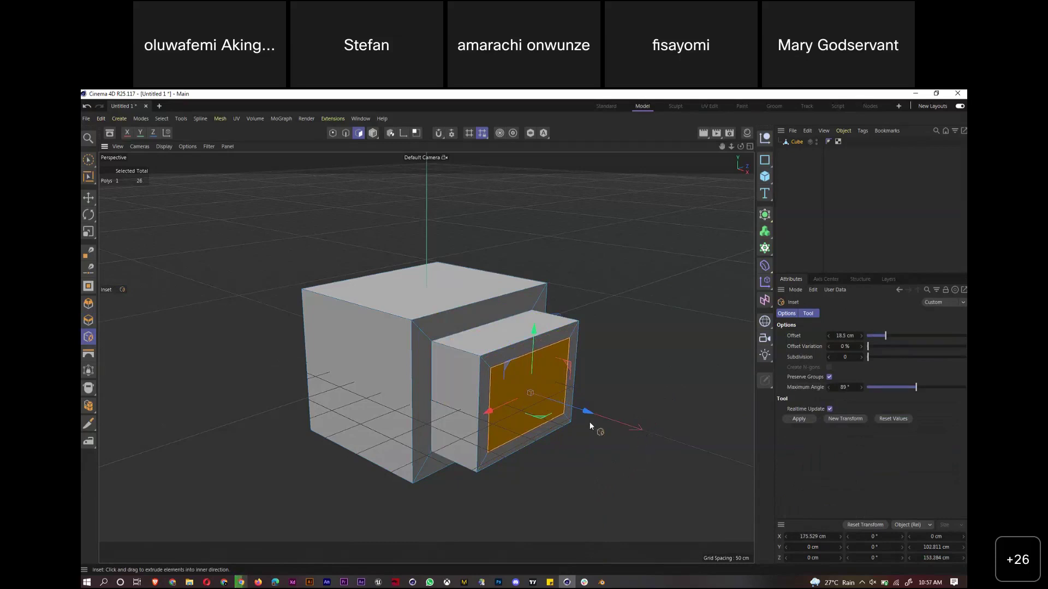
{"action": "key", "text": "d"}
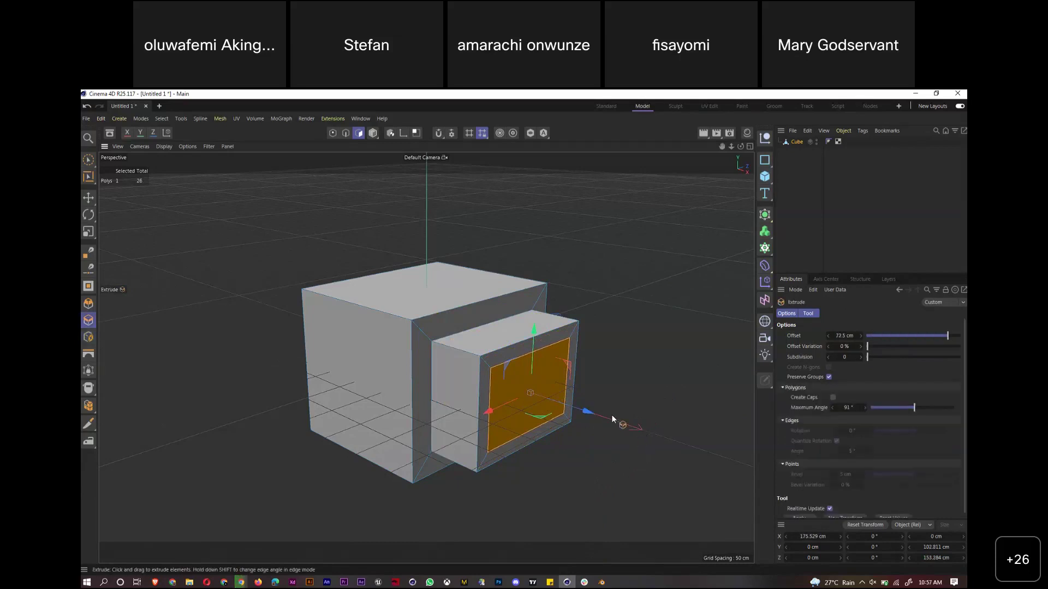
{"action": "left_click_drag", "start_coordinate": [793, 408], "coordinate": [961, 478]}
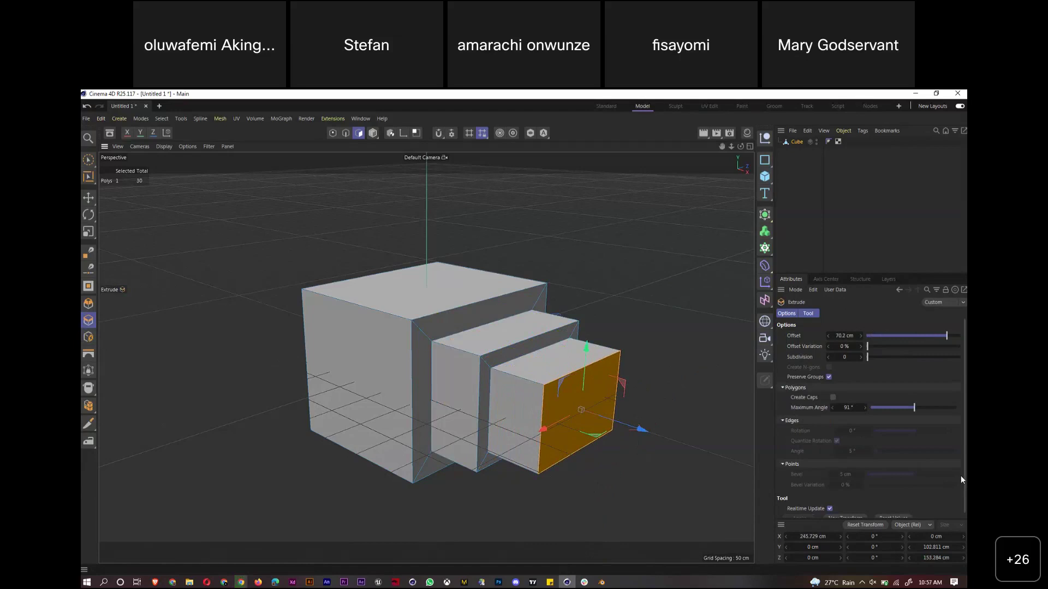
Check the Inset Faces tool's shortcut in Blender and return to Cinema 4D R25
{"action": "left_click", "coordinate": [602, 582]}
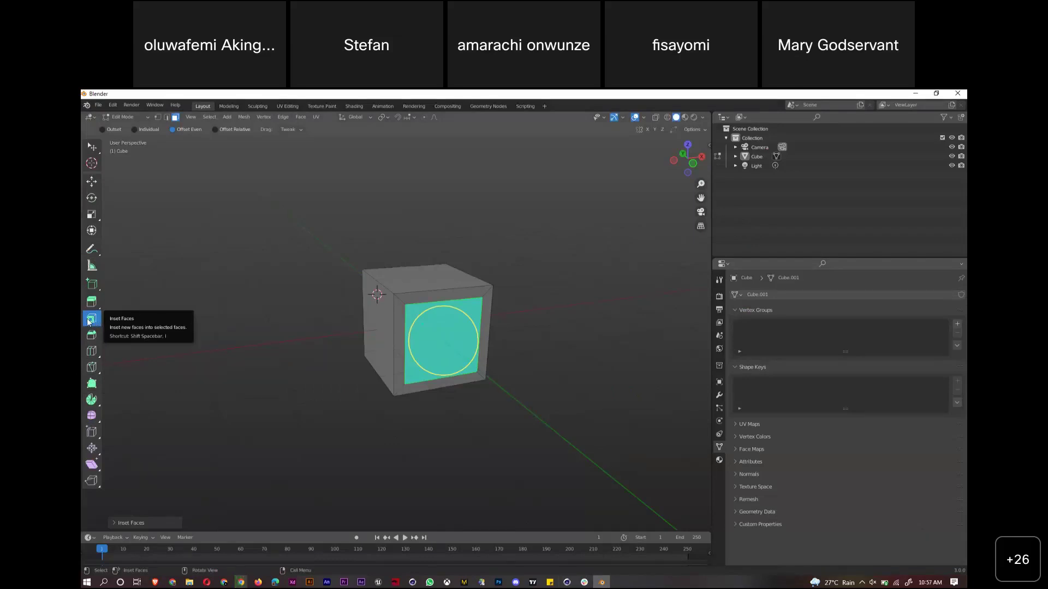
{"action": "left_click", "coordinate": [568, 582]}
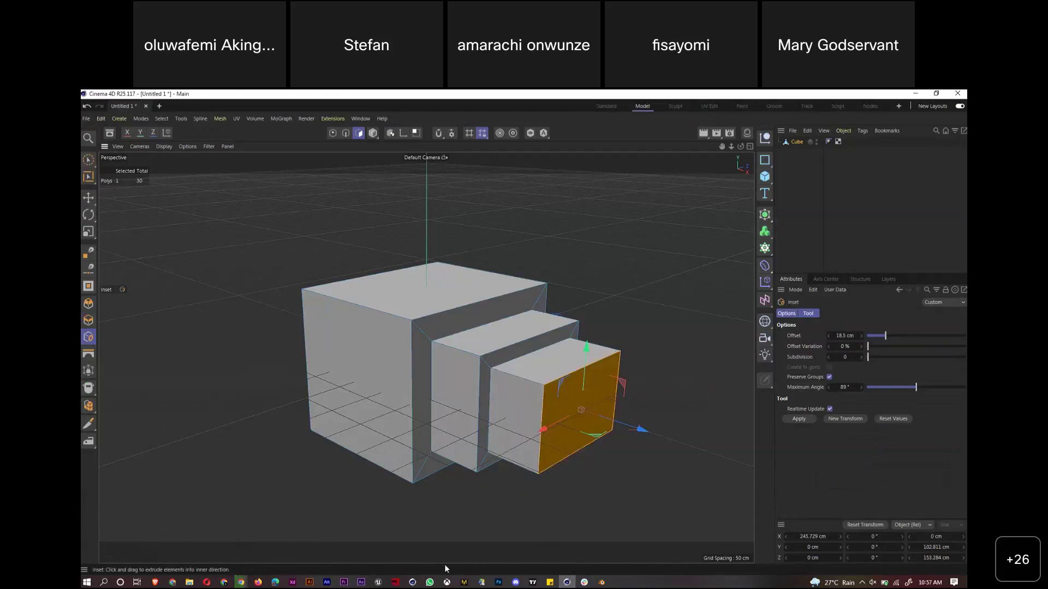
Switch to Cinema 4D R23, enable polygon mode, and inset the cube's face on the positive X side with Extrude Inner
{"action": "left_click", "coordinate": [413, 582]}
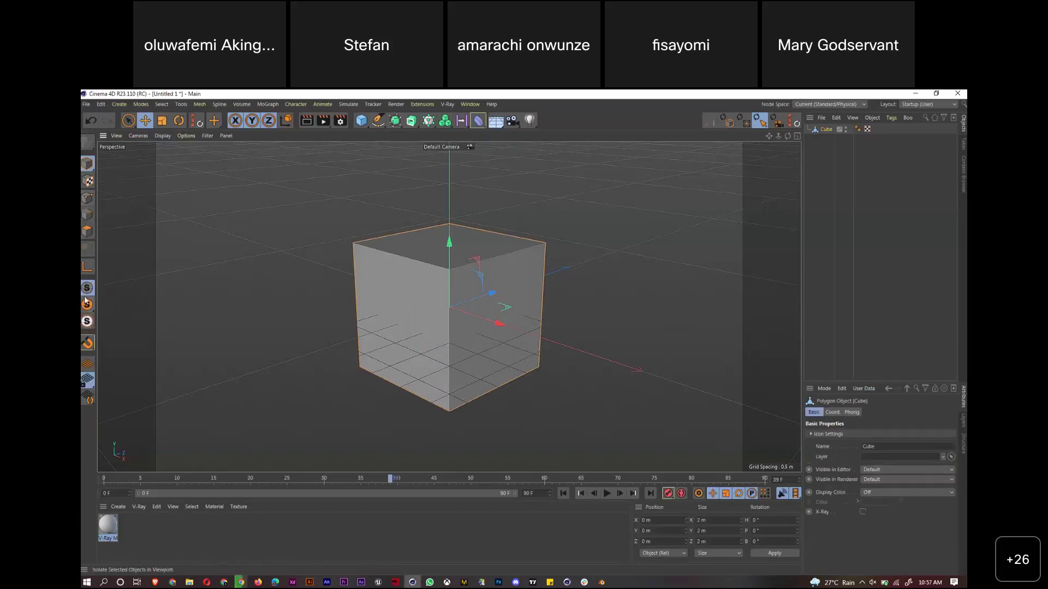
{"action": "left_click", "coordinate": [88, 231]}
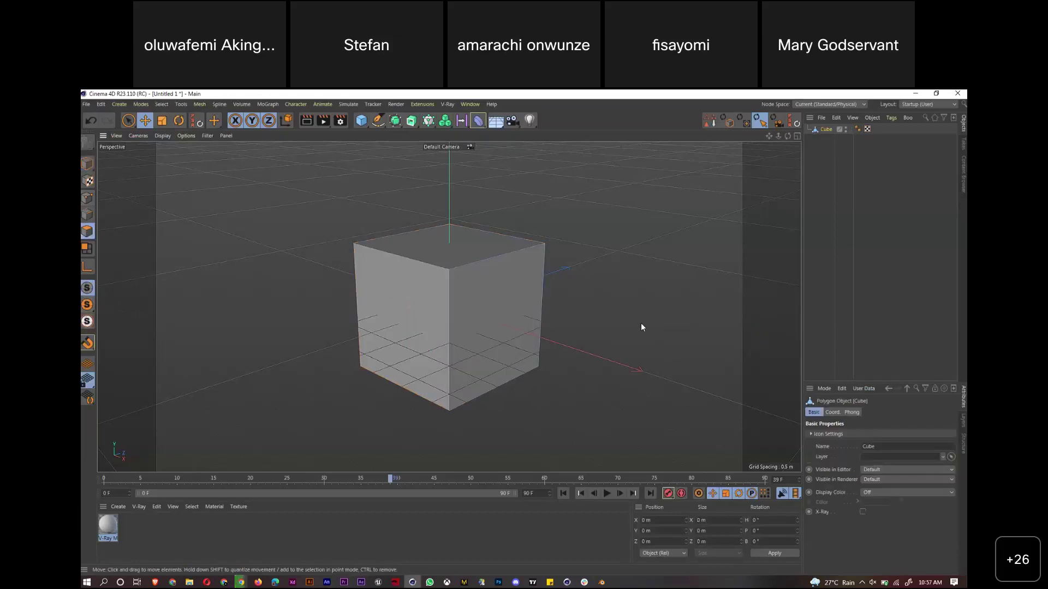
{"action": "key", "text": "i"}
{"action": "left_click", "coordinate": [496, 322]}
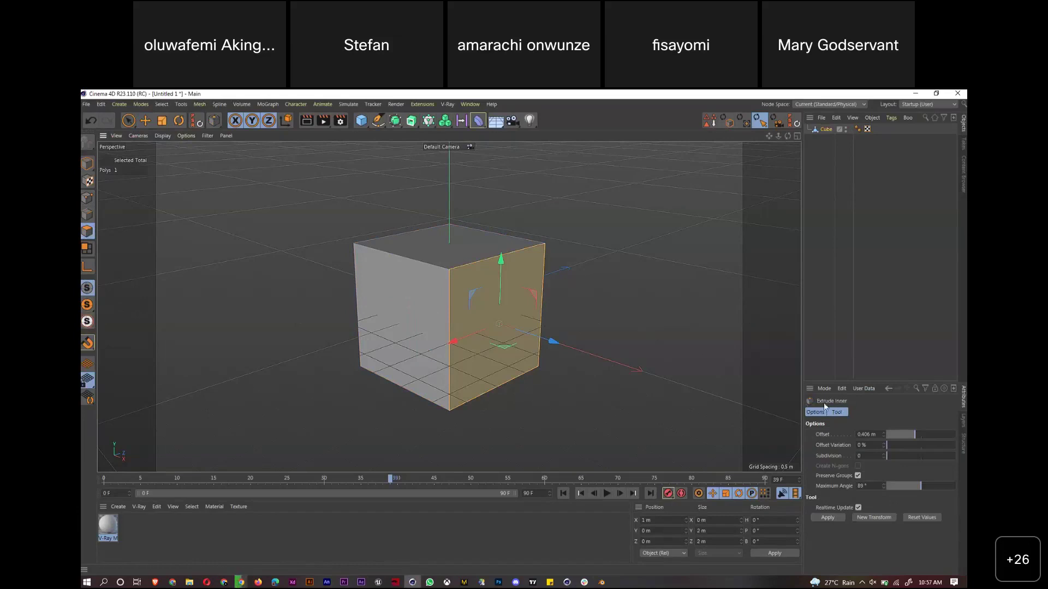
{"action": "left_click_drag", "start_coordinate": [645, 317], "coordinate": [454, 421]}
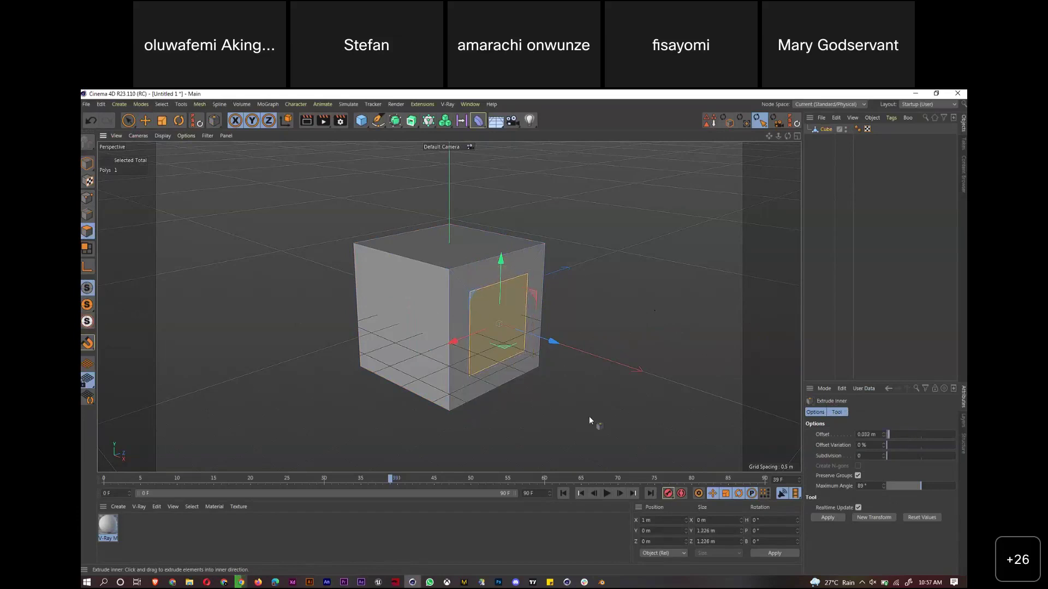
Return to Cinema 4D R25, inset the stepped shape's foremost face twice, and extrude the inner face about 28.6 cm
{"action": "left_click", "coordinate": [568, 582]}
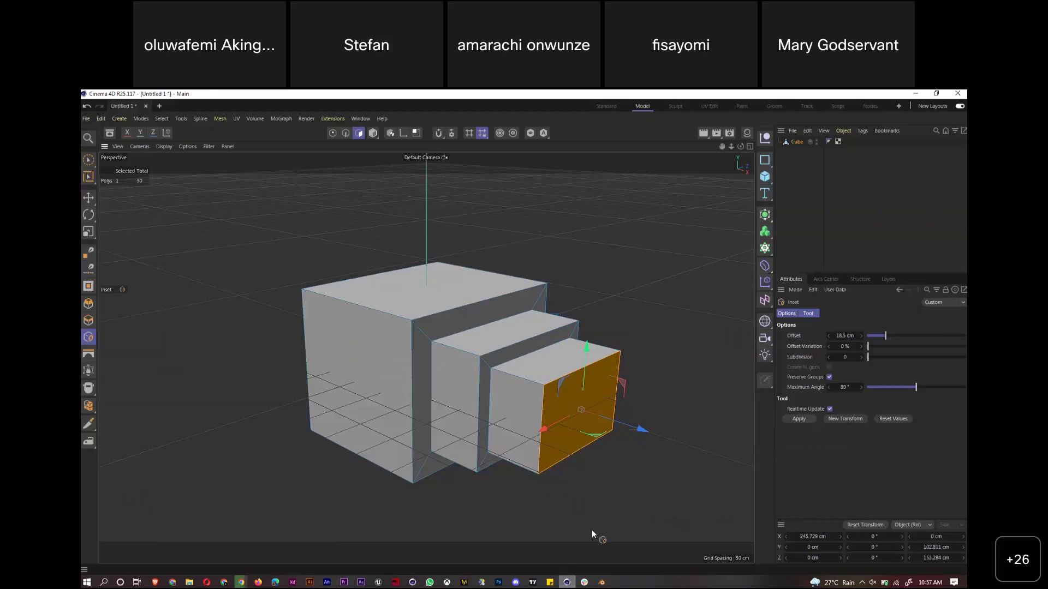
{"action": "left_click_drag", "start_coordinate": [698, 312], "coordinate": [520, 403]}
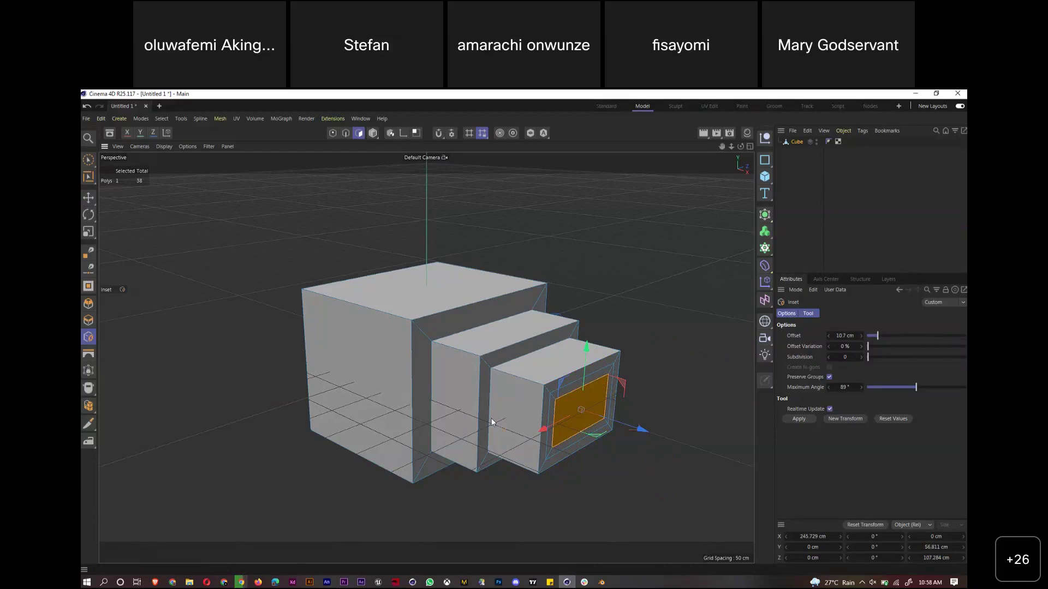
{"action": "key", "text": "d"}
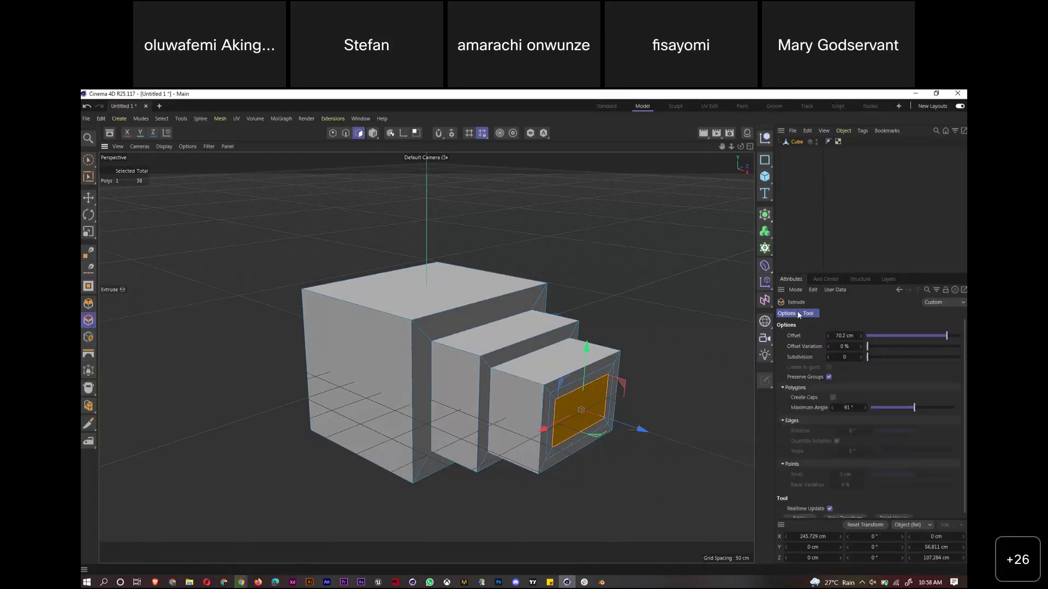
{"action": "left_click_drag", "start_coordinate": [665, 420], "coordinate": [697, 405]}
{"action": "left_click_drag", "start_coordinate": [606, 414], "coordinate": [761, 461]}
Switch to Blender and extrude the cube's inset face outward to form a second block
{"action": "left_click", "coordinate": [602, 583]}
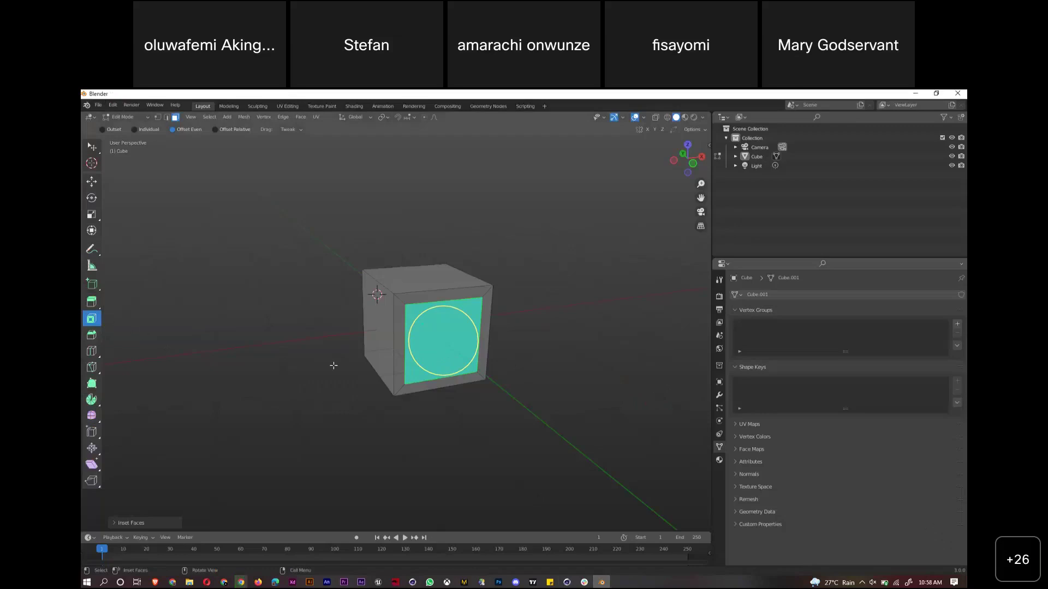
{"action": "key", "text": "e"}
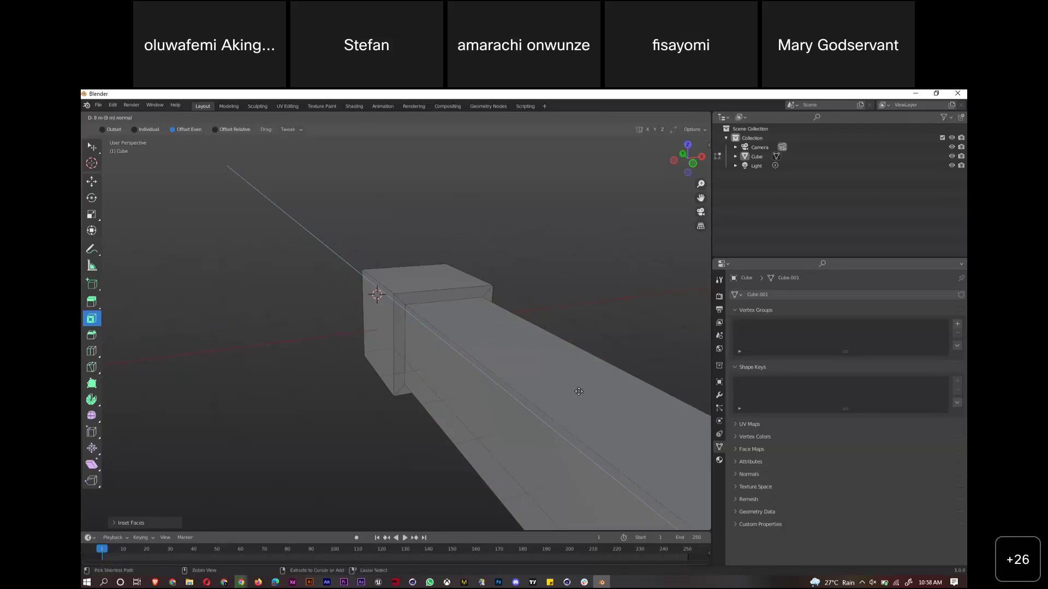
{"action": "key", "text": "Escape"}
{"action": "key", "text": "e"}
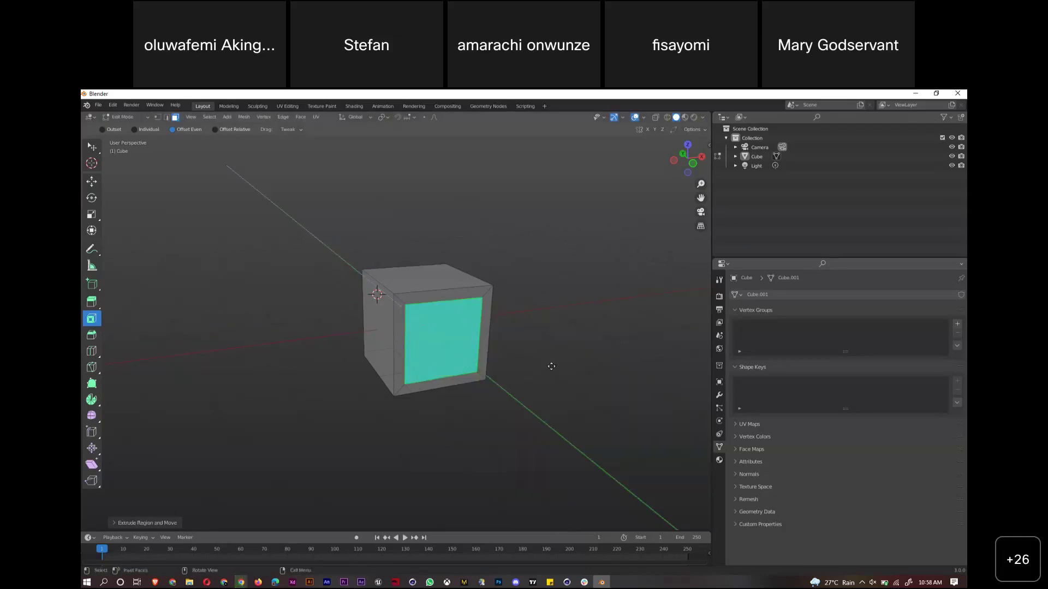
{"action": "left_click", "coordinate": [584, 391]}
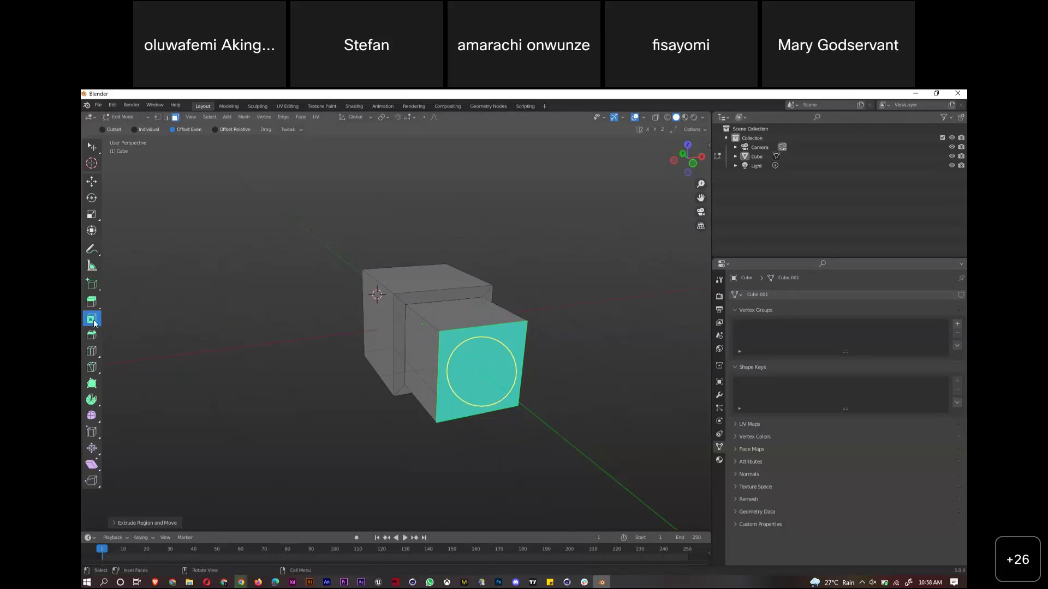
Inset the second block's end face and extrude it outward to form a smaller third block
{"action": "key", "text": "i"}
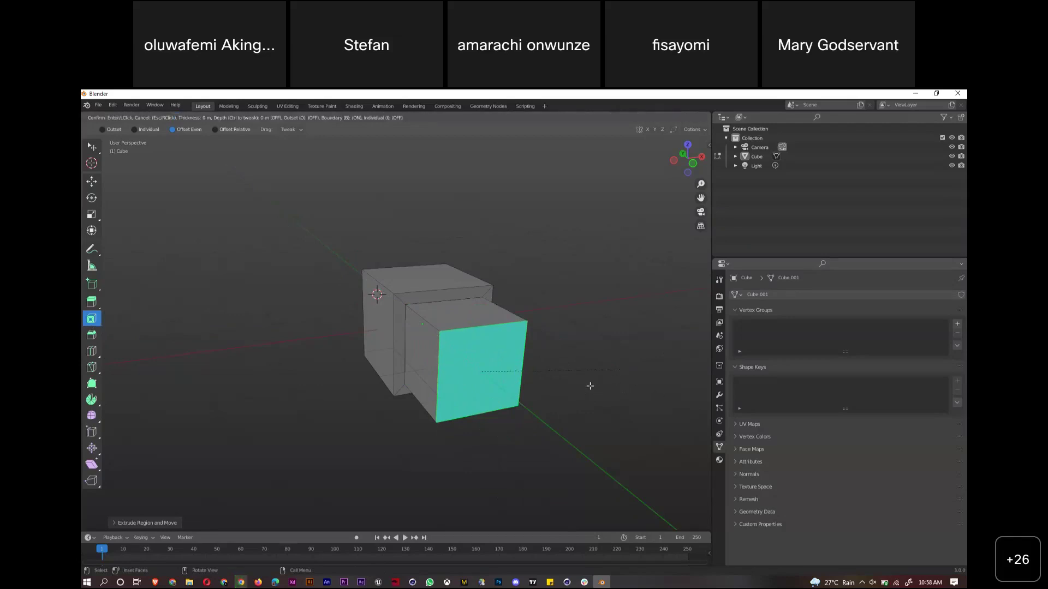
{"action": "left_click", "coordinate": [625, 383]}
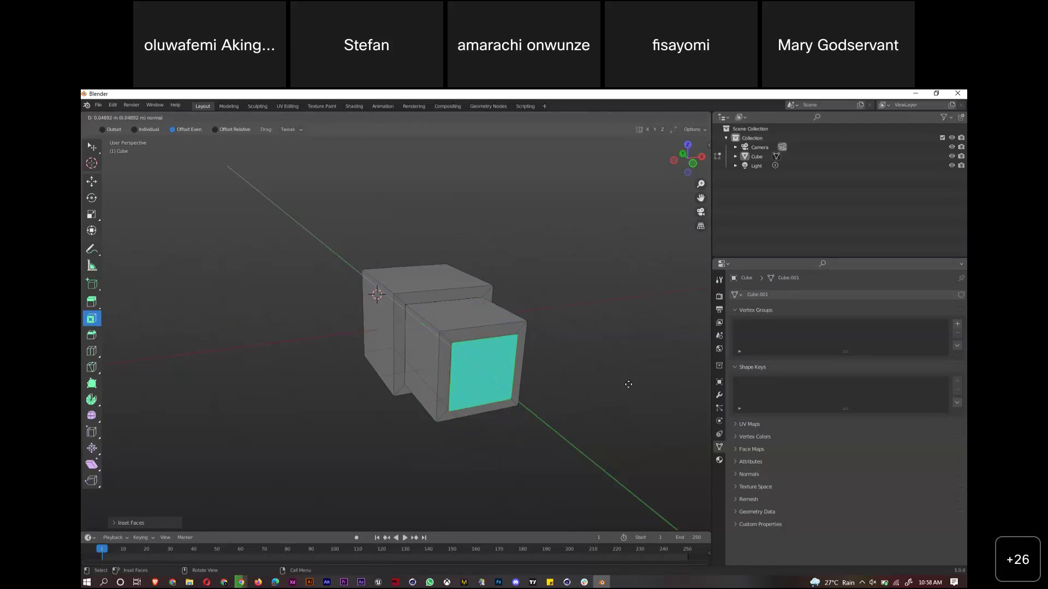
{"action": "key", "text": "e"}
{"action": "left_click", "coordinate": [655, 402]}
Inset the third block's end face and extrude it a short distance to form a smaller final block
{"action": "key", "text": "i"}
{"action": "left_click", "coordinate": [628, 403]}
{"action": "key", "text": "i"}
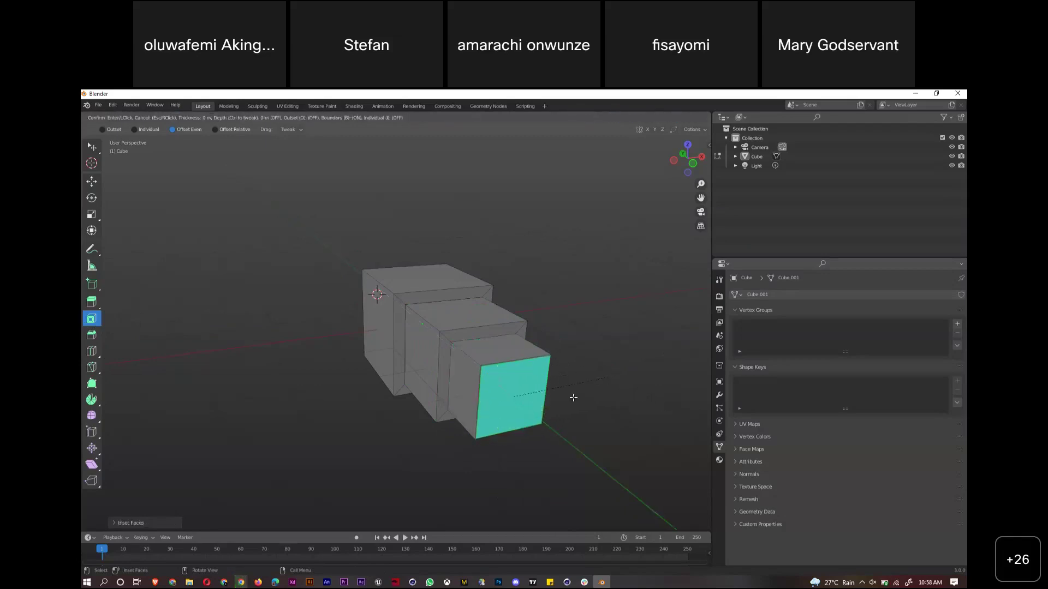
{"action": "left_click", "coordinate": [599, 389]}
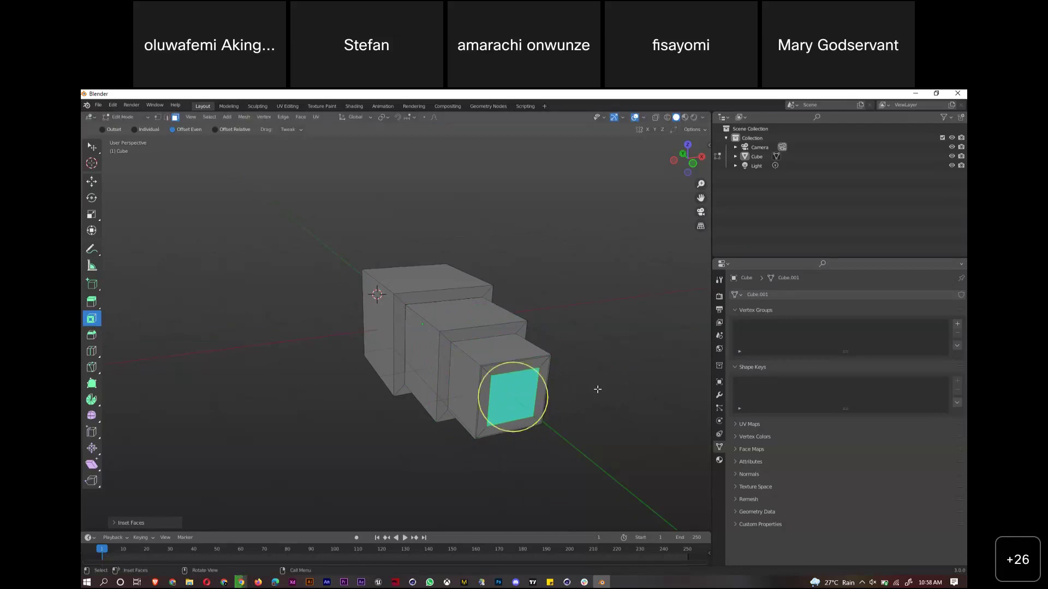
{"action": "key", "text": "e"}
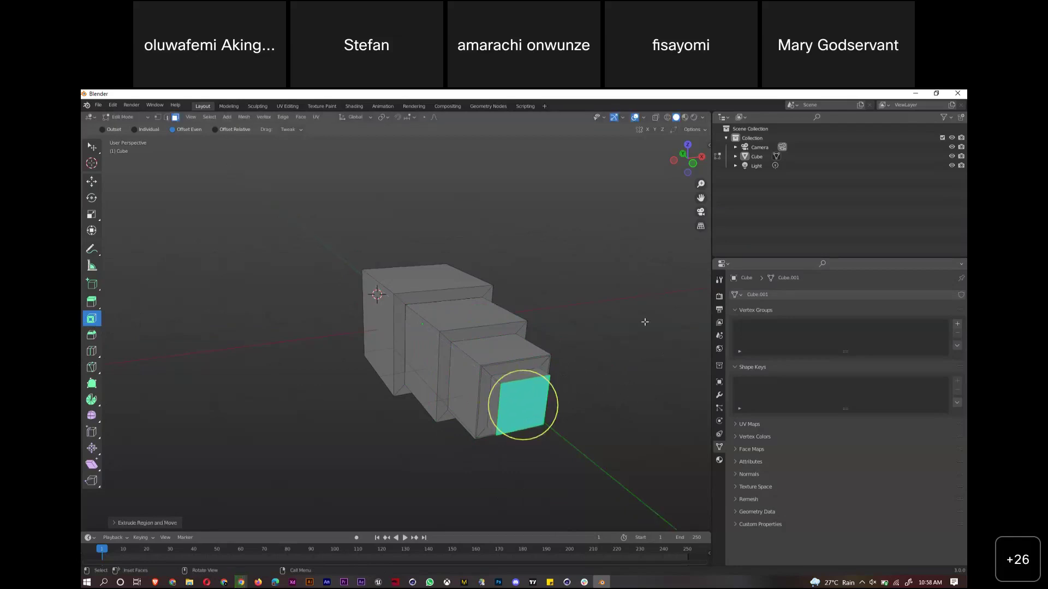
{"action": "left_click", "coordinate": [571, 511]}
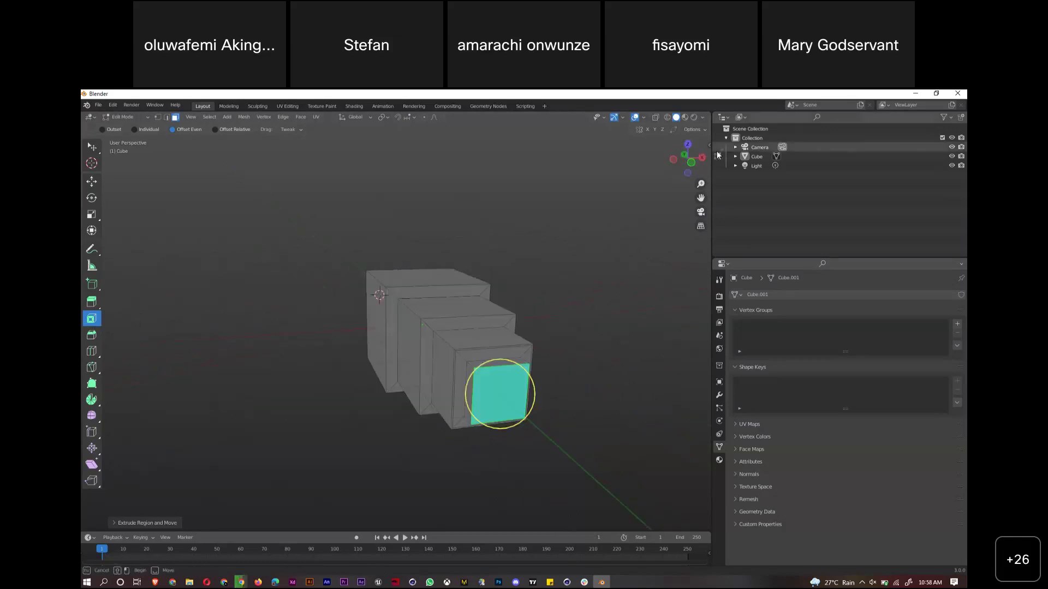
Select the scene's camera object and examine the stepped shape from its side
{"action": "left_click", "coordinate": [759, 148]}
{"action": "left_click_drag", "start_coordinate": [689, 158], "coordinate": [672, 169]}
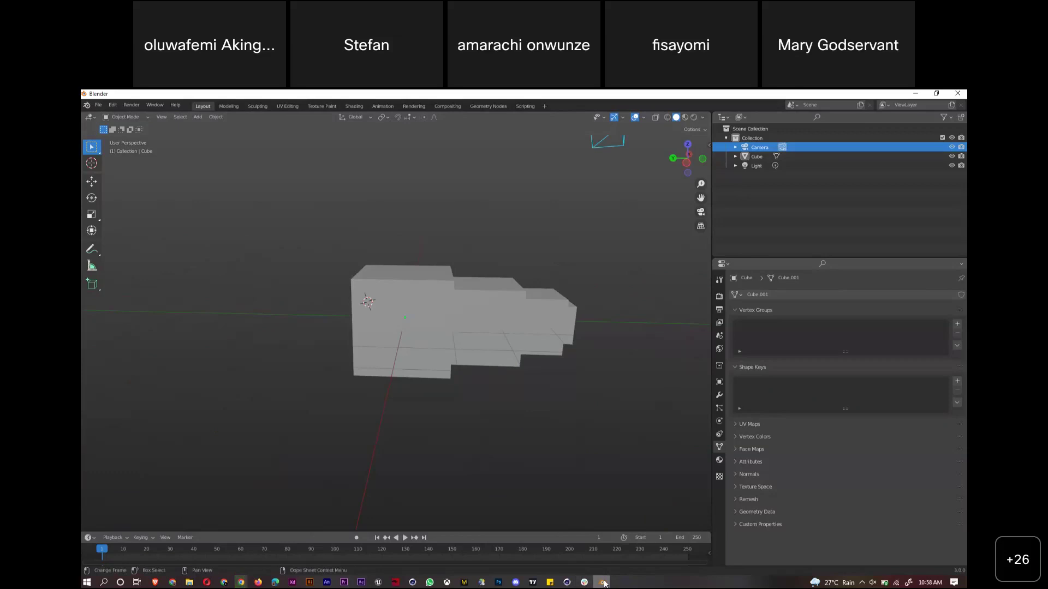
Switch to Cinema 4D R25, enable edge mode, and select the largest block's upper edge along the X axis
{"action": "left_click", "coordinate": [567, 582]}
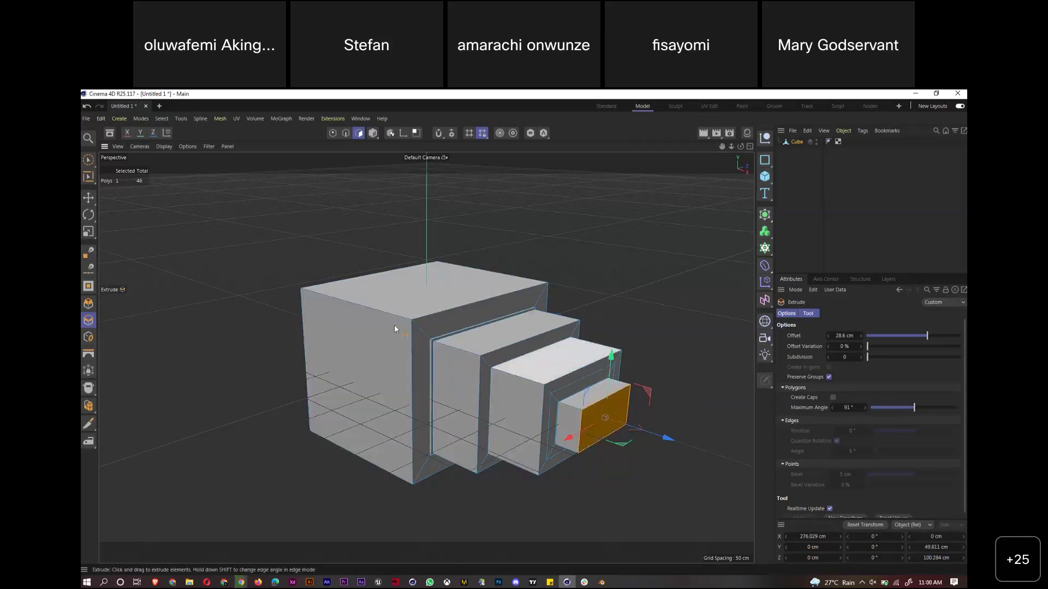
{"action": "left_click", "coordinate": [345, 132]}
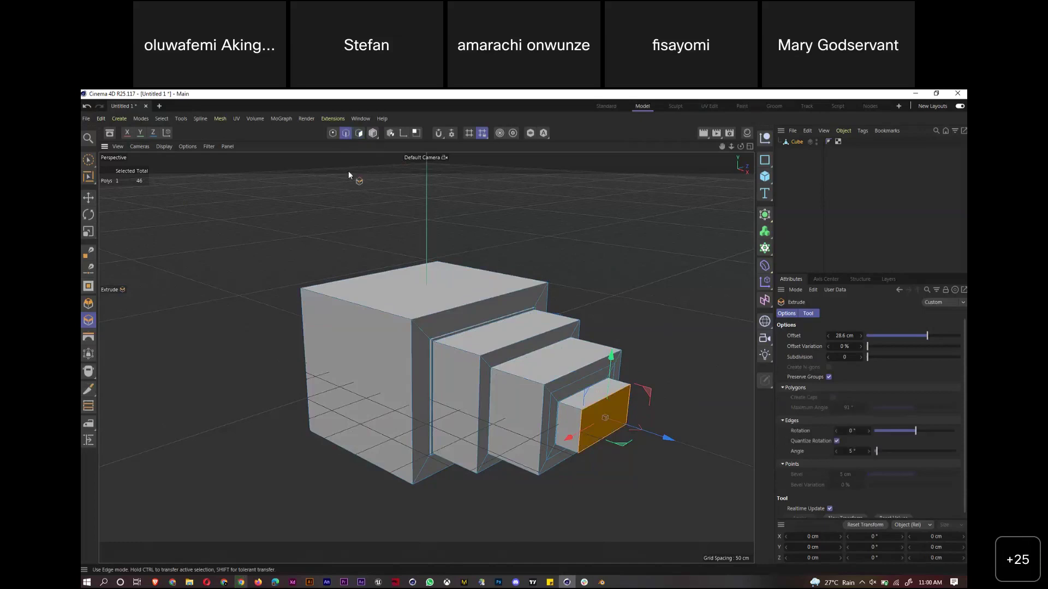
{"action": "left_click", "coordinate": [361, 305]}
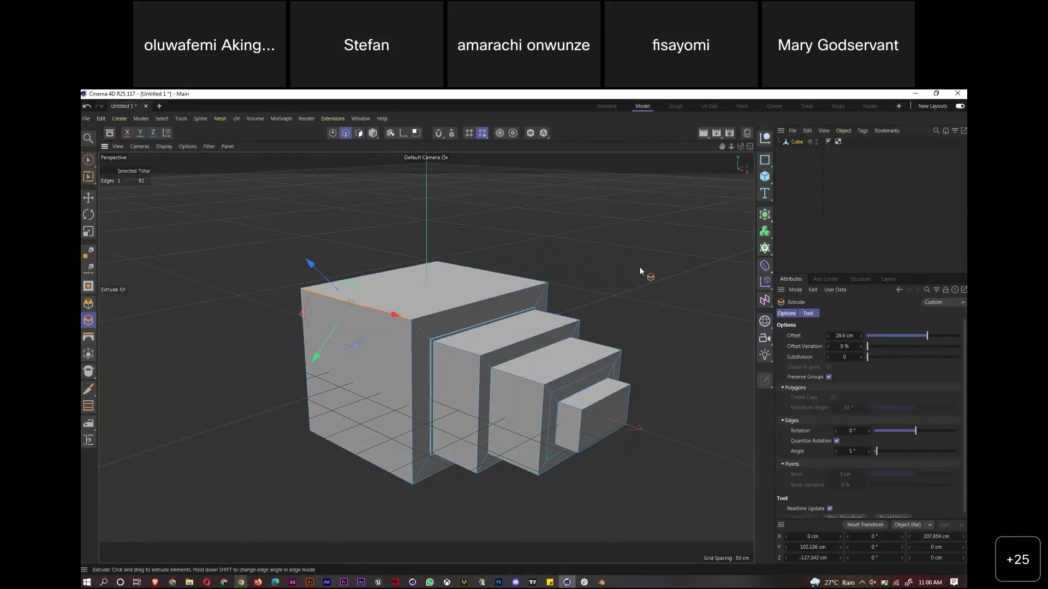
Activate Loop Selection and select the edge loops running along the stepped shape's outer corners on both sides
{"action": "right_click", "coordinate": [514, 329]}
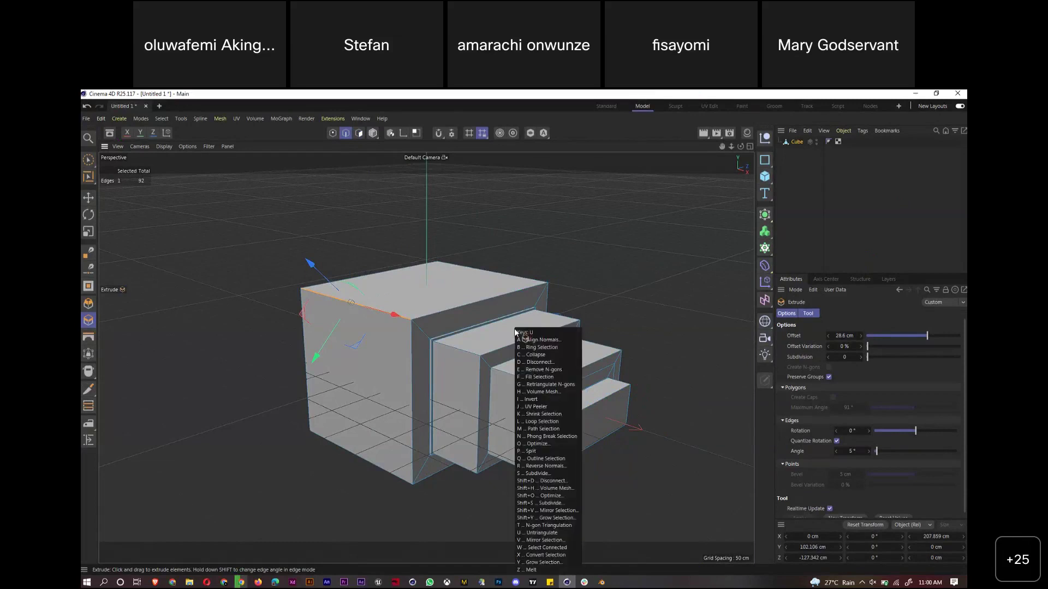
{"action": "left_click", "coordinate": [537, 367]}
{"action": "left_click", "coordinate": [375, 316]}
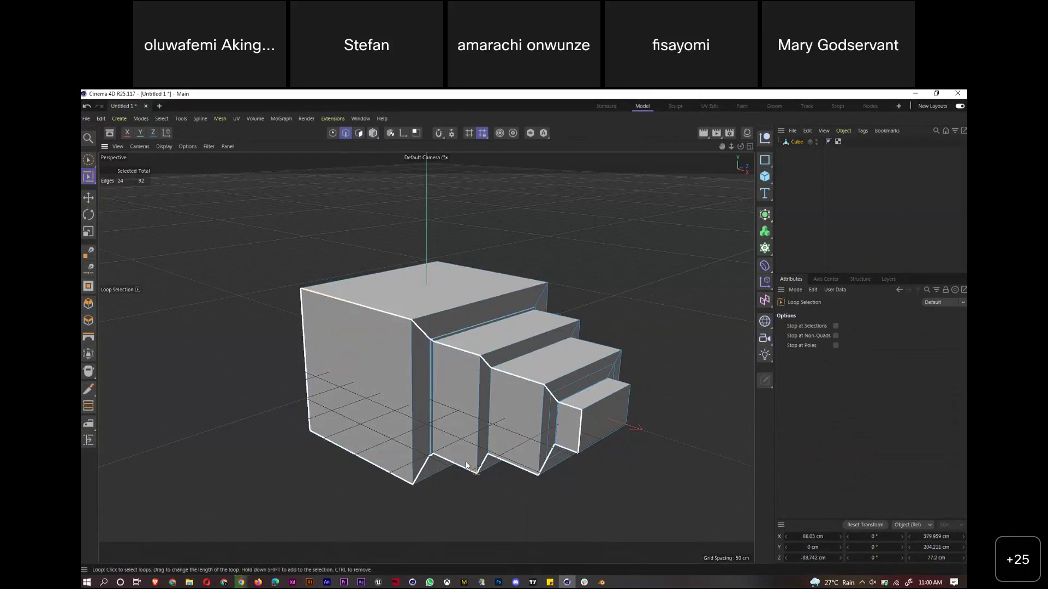
{"action": "left_click", "coordinate": [539, 285], "text": "shift"}
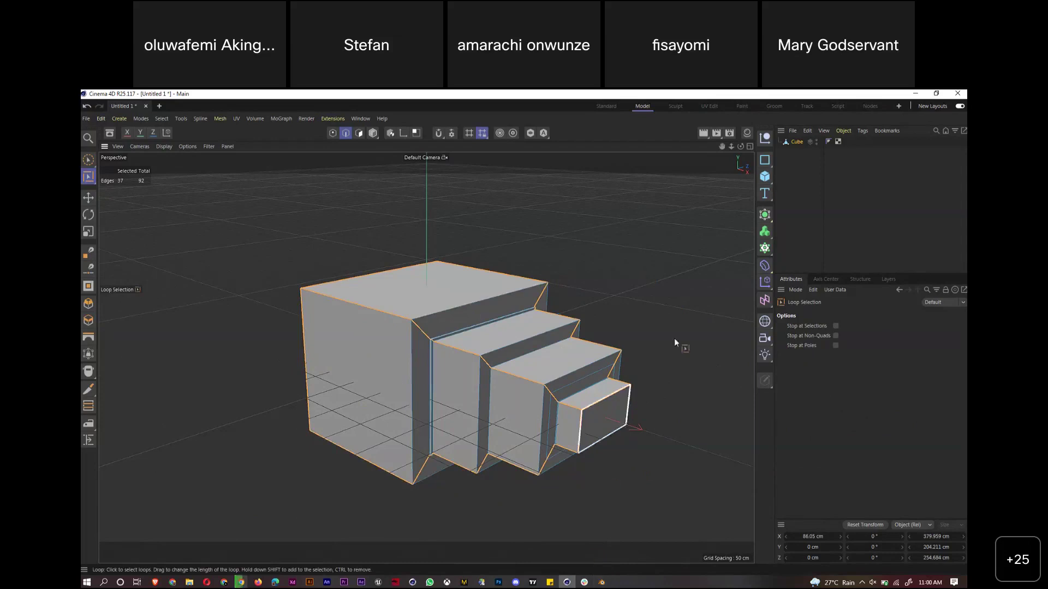
Select all edges of the stepped shape
{"action": "key", "text": "ctrl+a"}
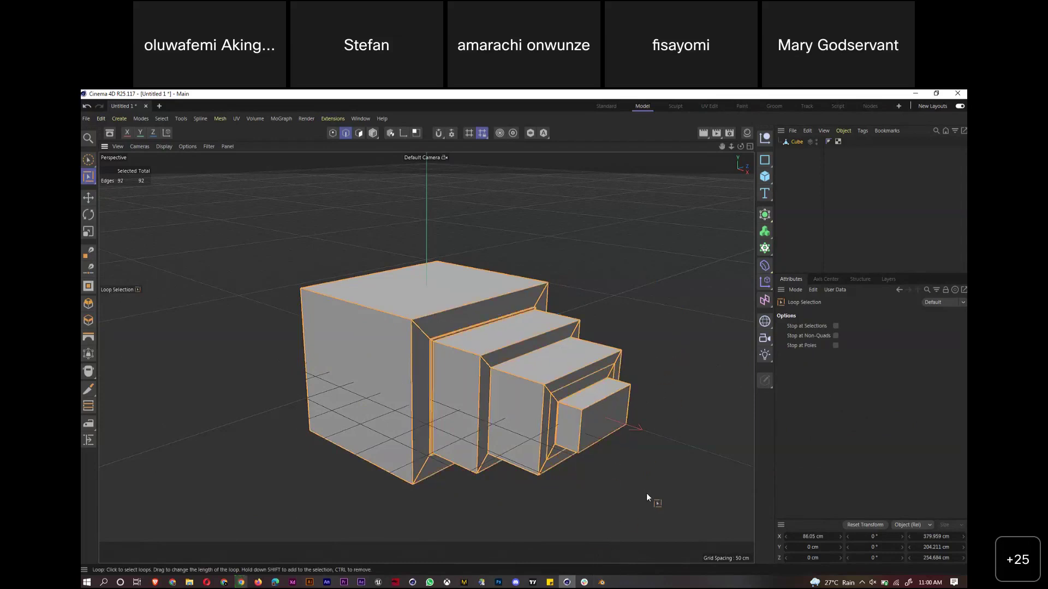
Switch to Blender, select the Cube object, and enter Edit Mode with the stepped shape viewed from its smaller end
{"action": "left_click", "coordinate": [602, 582]}
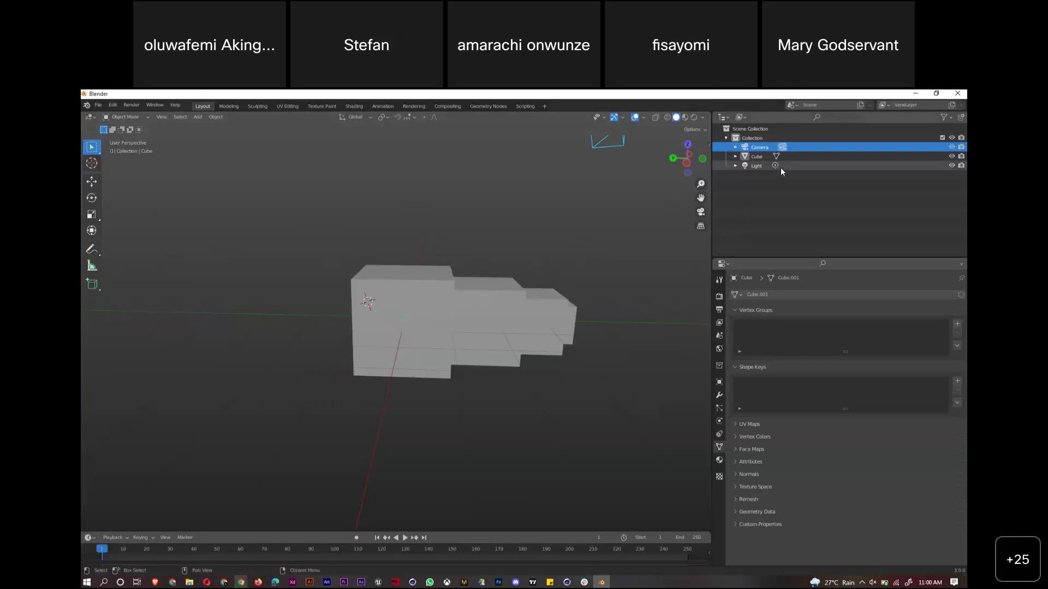
{"action": "left_click", "coordinate": [757, 158]}
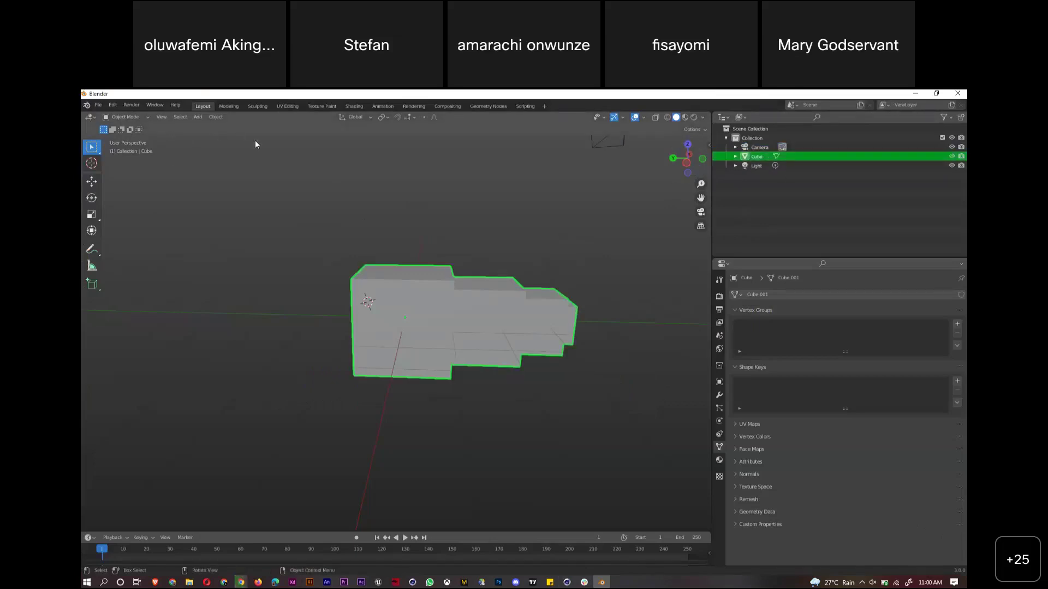
{"action": "left_click", "coordinate": [126, 116]}
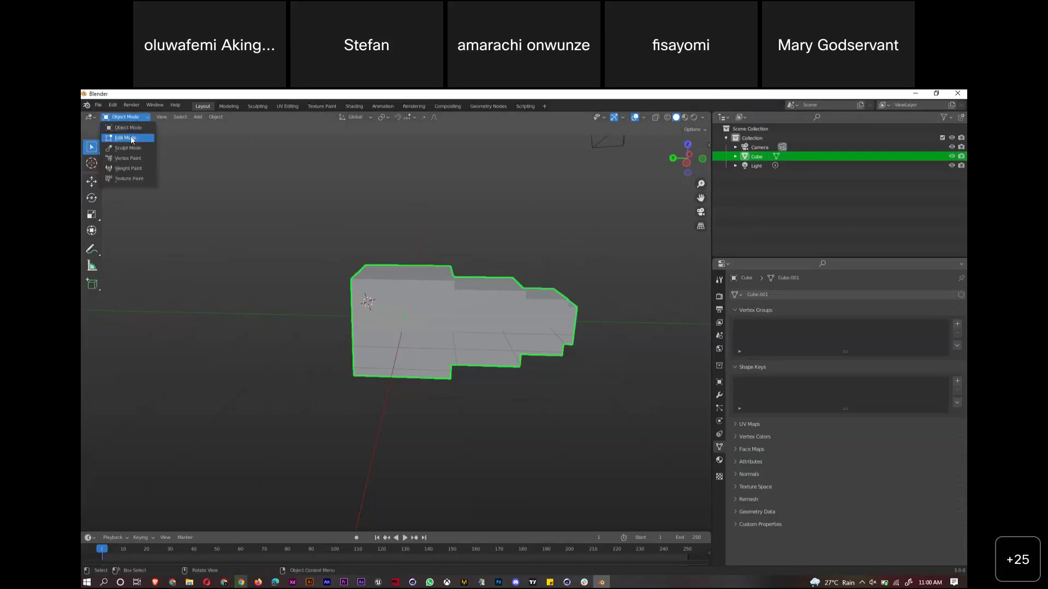
{"action": "left_click", "coordinate": [131, 137]}
{"action": "left_click", "coordinate": [569, 319]}
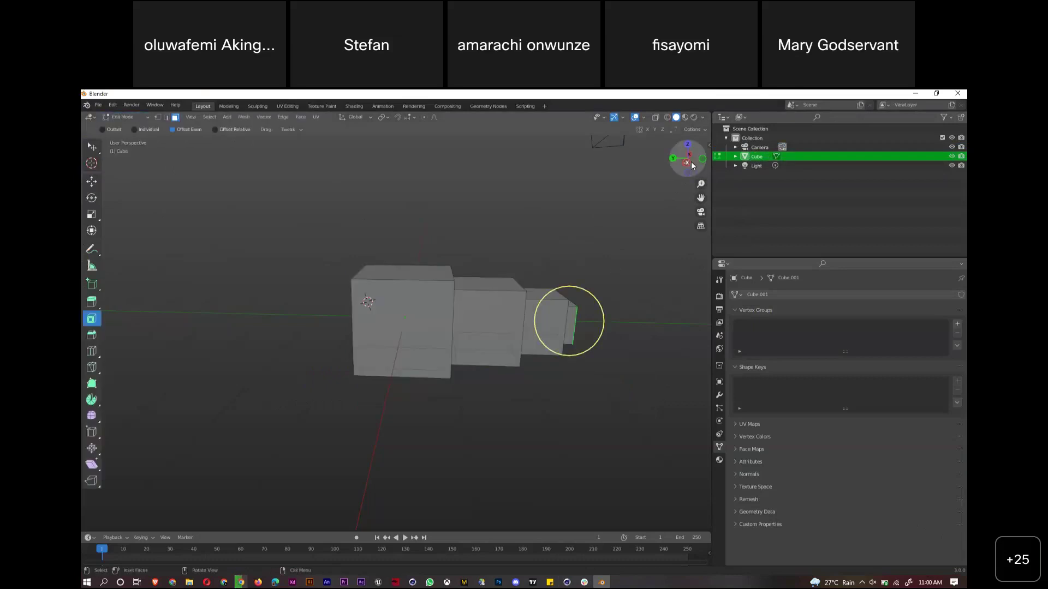
{"action": "left_click_drag", "start_coordinate": [694, 164], "coordinate": [689, 186]}
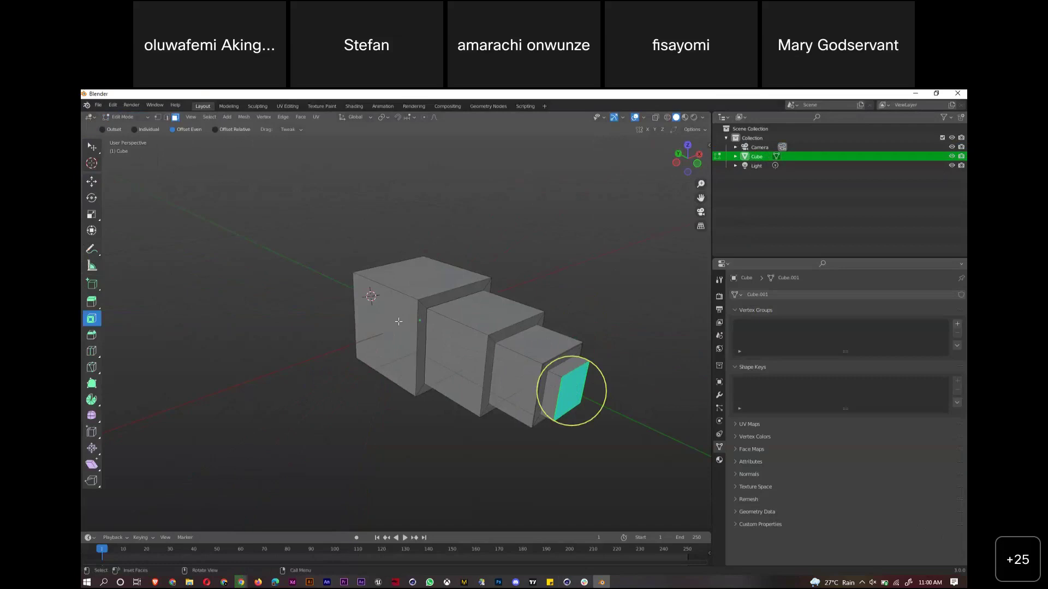
Enable edge selection, activate the Tweak selection tool, and clear the selection on the smallest block's end face
{"action": "left_click", "coordinate": [167, 117]}
{"action": "left_click_drag", "start_coordinate": [263, 211], "coordinate": [309, 297]}
{"action": "right_click", "coordinate": [309, 298]}
{"action": "left_click", "coordinate": [91, 181]}
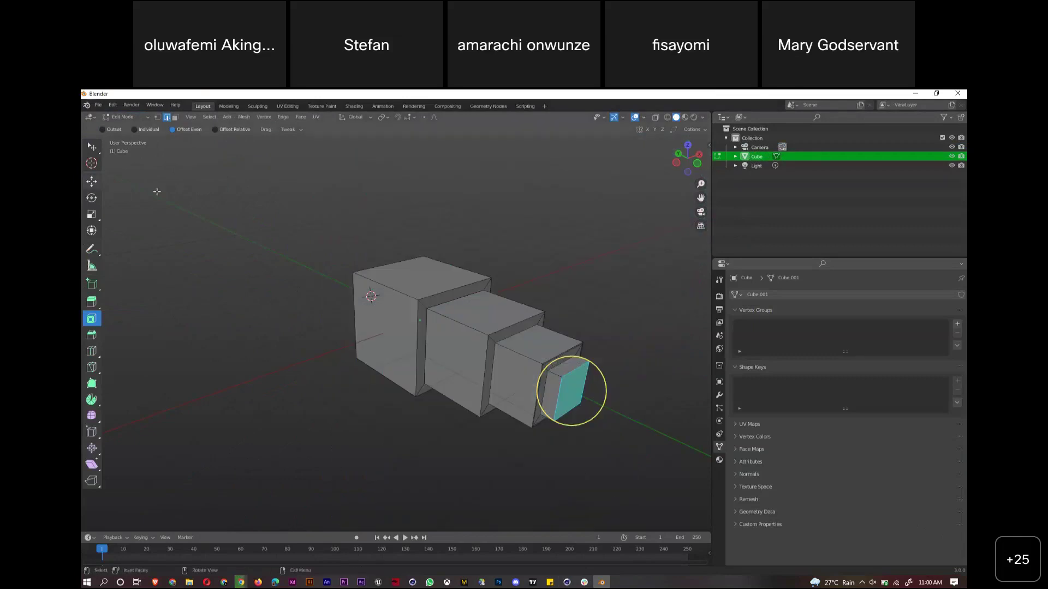
{"action": "left_click", "coordinate": [92, 147]}
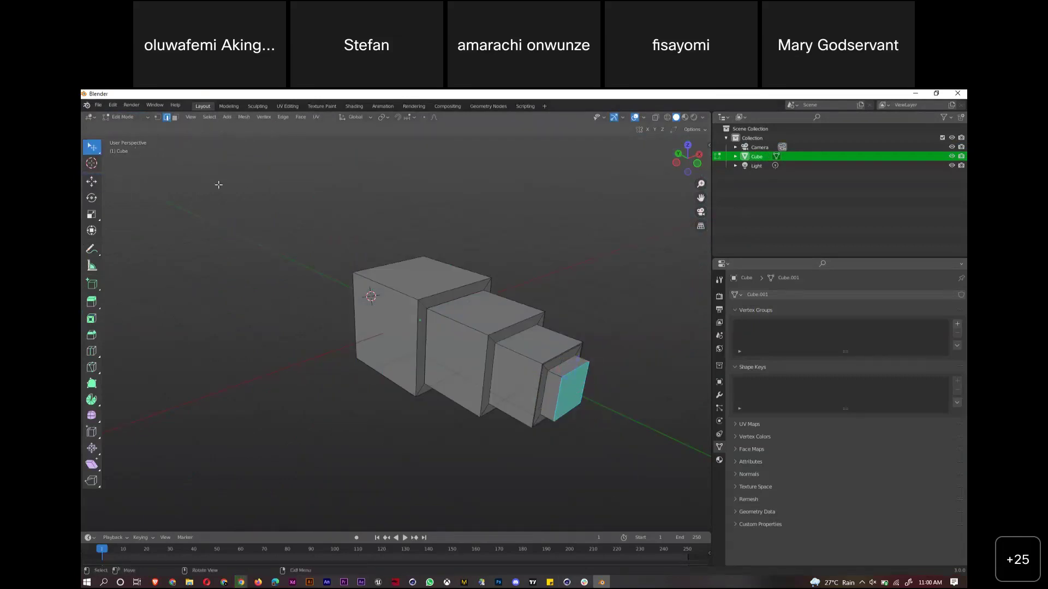
{"action": "left_click", "coordinate": [645, 377]}
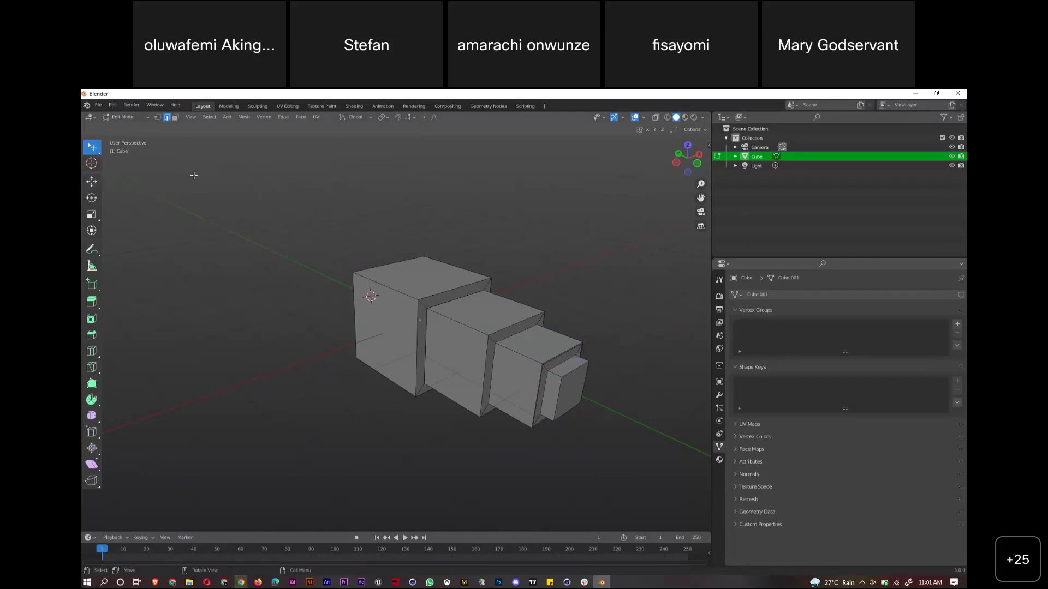
Place the 3D cursor on the side face of the second block
{"action": "left_click", "coordinate": [132, 117]}
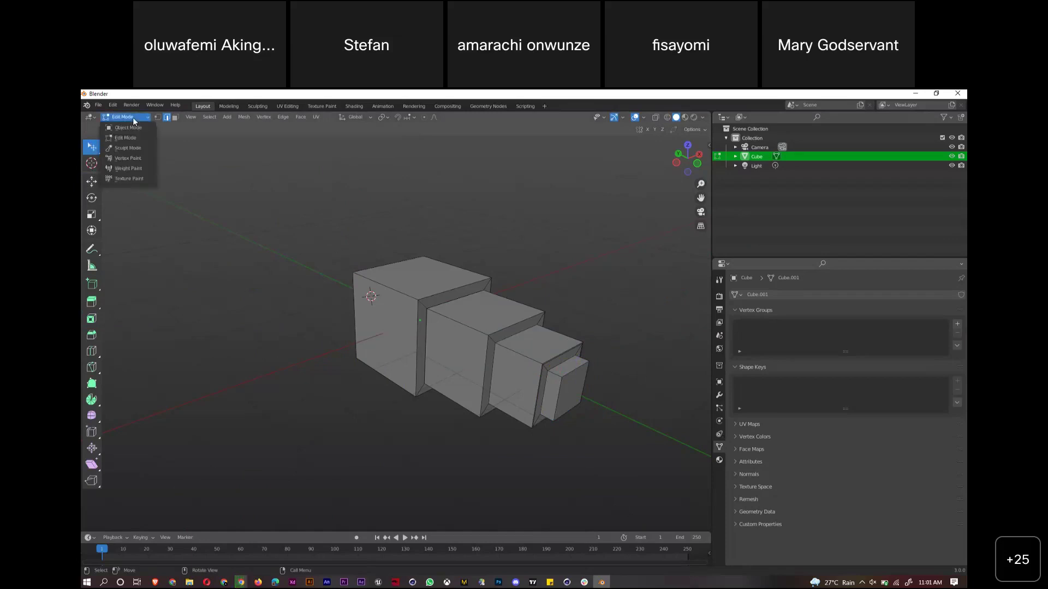
{"action": "left_click", "coordinate": [94, 170]}
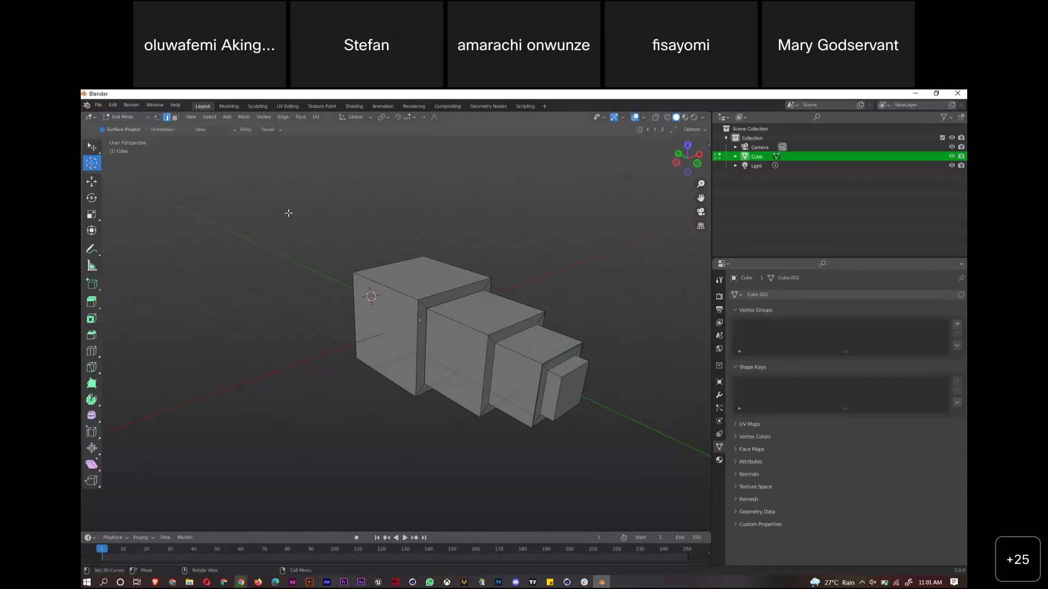
{"action": "left_click_drag", "start_coordinate": [505, 387], "coordinate": [456, 354]}
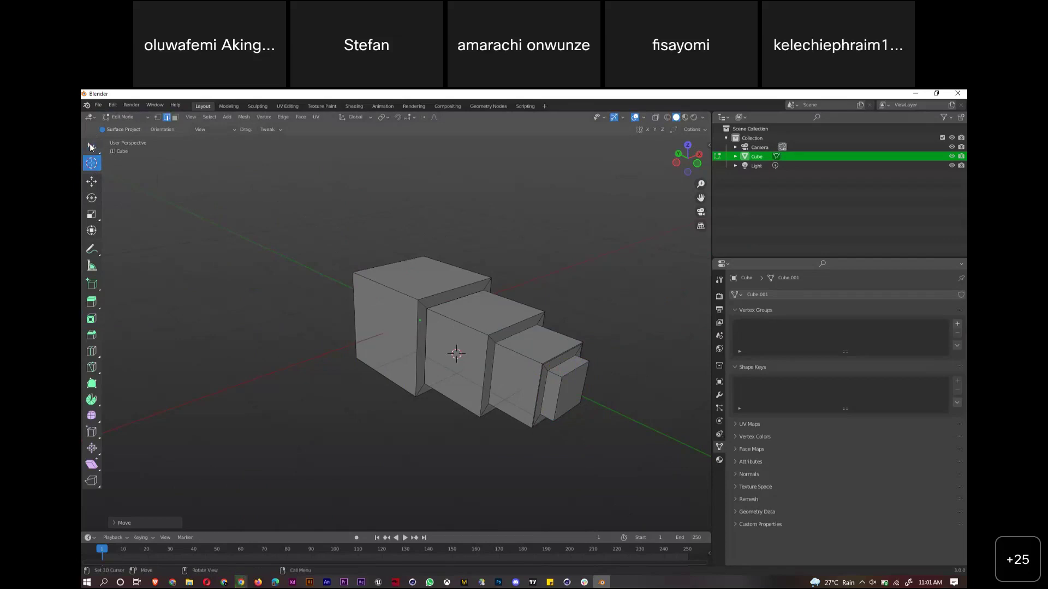
Activate Select Box and box-select the edges of the entire stepped shape
{"action": "mouse_move", "coordinate": [90, 150]}
{"action": "left_mouse_down"}
{"action": "mouse_move", "coordinate": [123, 172]}
{"action": "mouse_move", "coordinate": [145, 168]}
{"action": "left_mouse_up"}
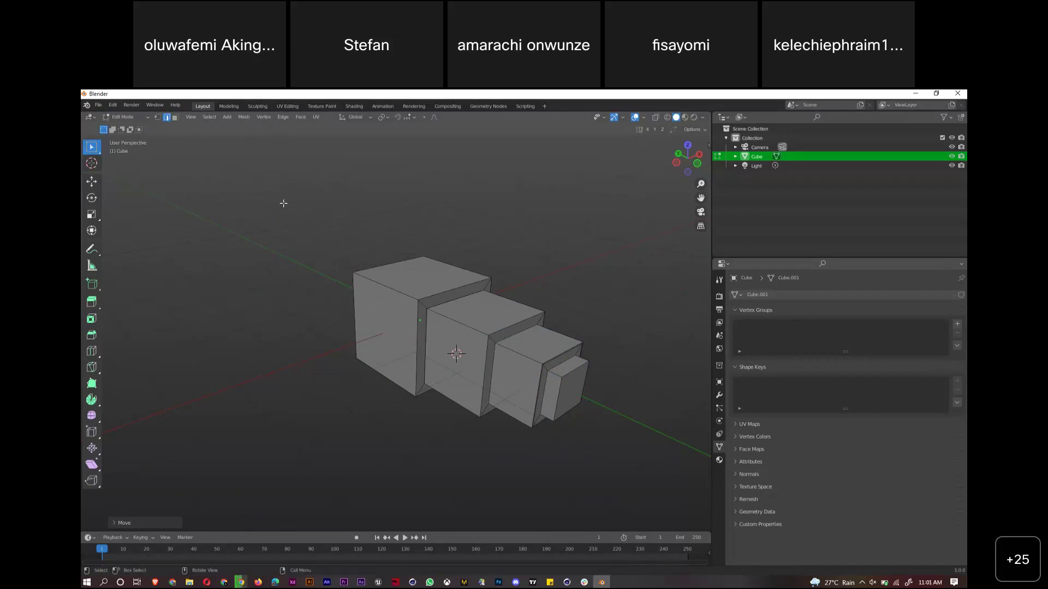
{"action": "left_click_drag", "start_coordinate": [247, 191], "coordinate": [634, 492]}
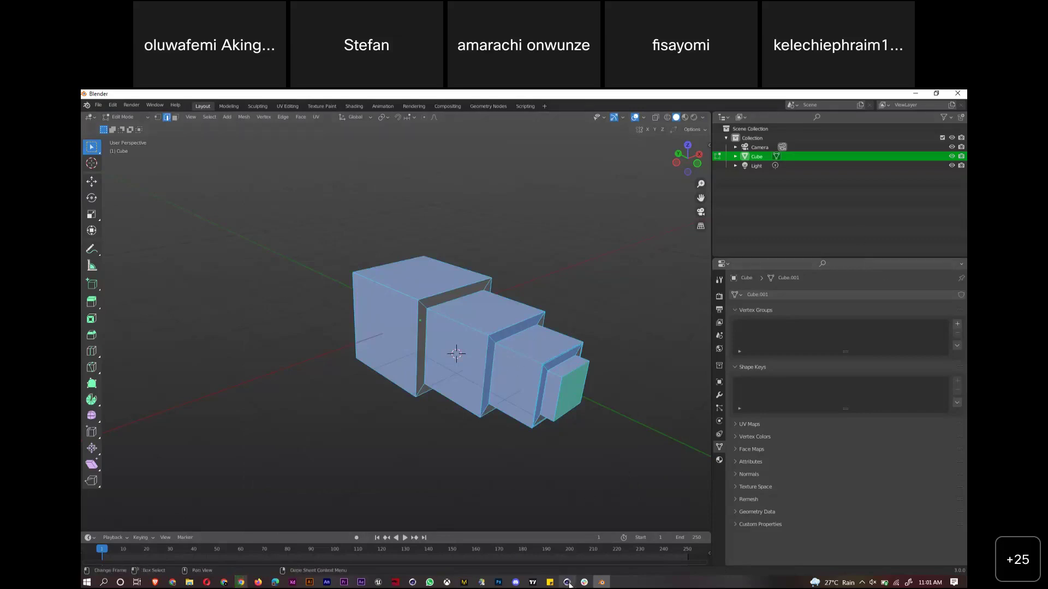
Switch to Cinema 4D and replace the edge selection with loops along the stepped shape's outer corners and the largest block's front rim
{"action": "key", "text": "alt+Tab"}
{"action": "left_click", "coordinate": [672, 374]}
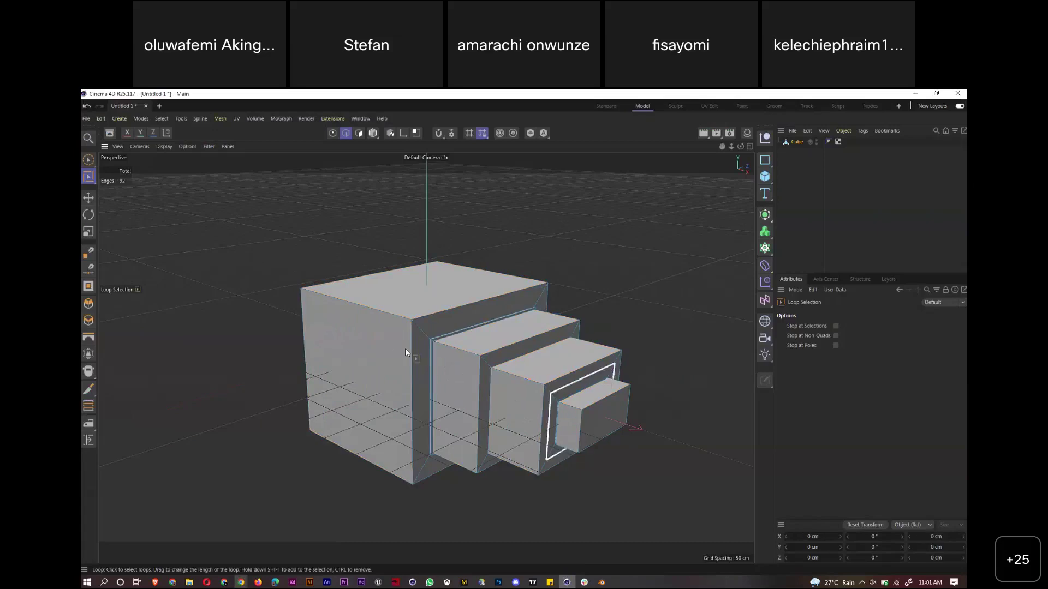
{"action": "left_click", "coordinate": [375, 317]}
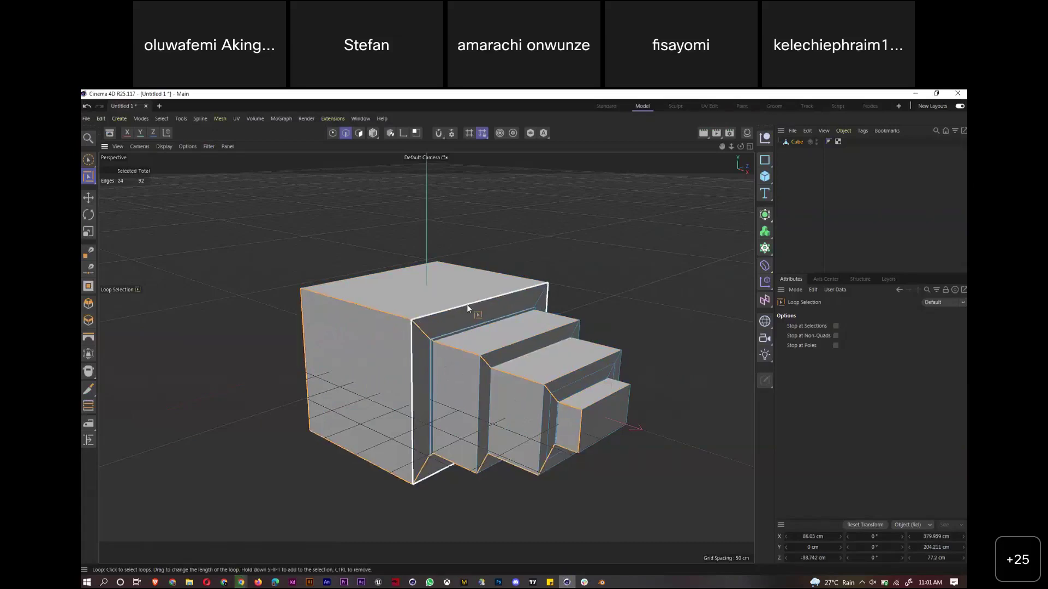
{"action": "left_click", "coordinate": [397, 273], "text": "shift"}
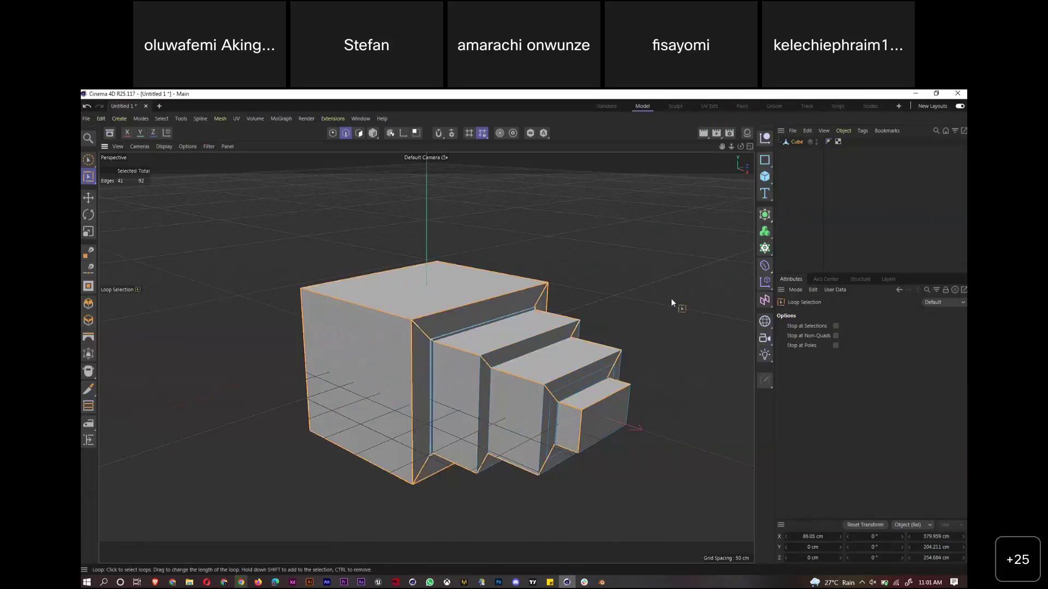
Add the remaining outer-corner edge loop and the front edge loops of the second and third blocks to the selection
{"action": "left_click_drag", "start_coordinate": [695, 153], "coordinate": [655, 139], "text": "alt"}
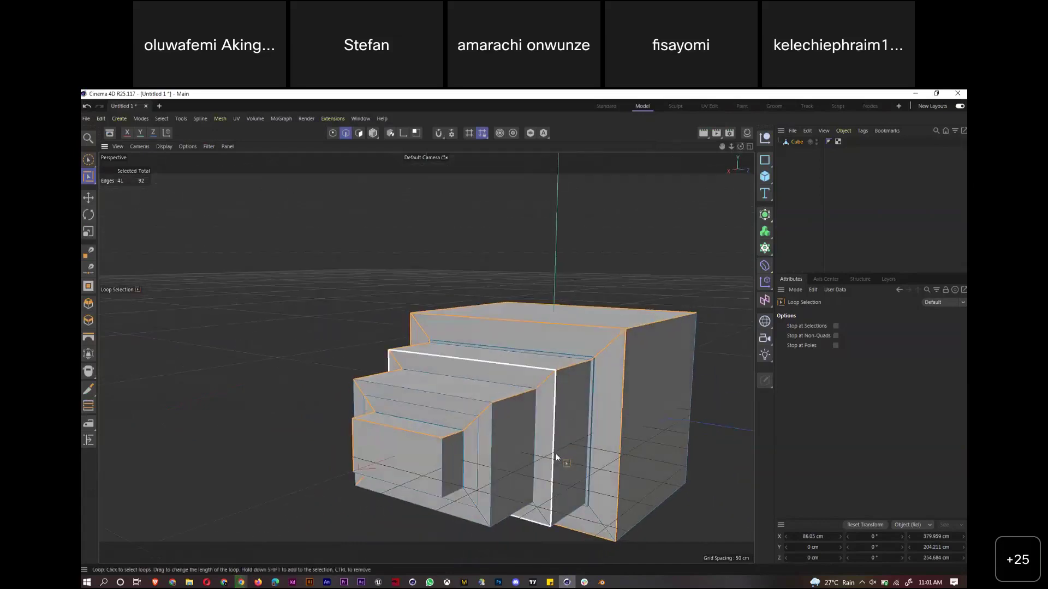
{"action": "left_click", "coordinate": [647, 509], "text": "shift"}
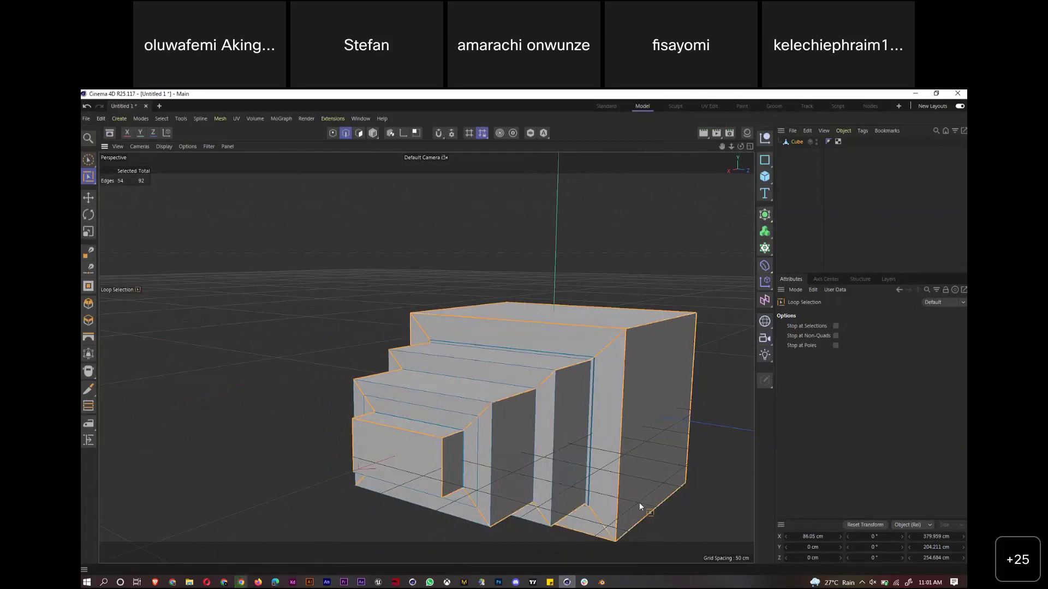
{"action": "left_click", "coordinate": [422, 393], "text": "shift"}
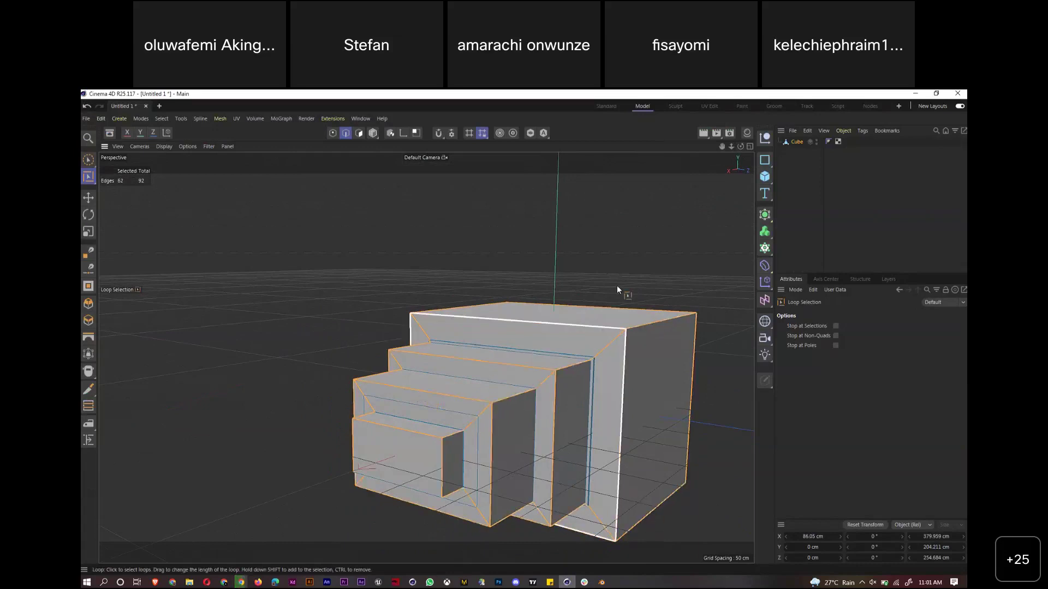
{"action": "left_click", "coordinate": [657, 207]}
{"action": "left_click", "coordinate": [562, 314]}
Examine the selected edge loops and the list of mesh modelling command shortcuts
{"action": "left_click_drag", "start_coordinate": [768, 155], "coordinate": [729, 231]}
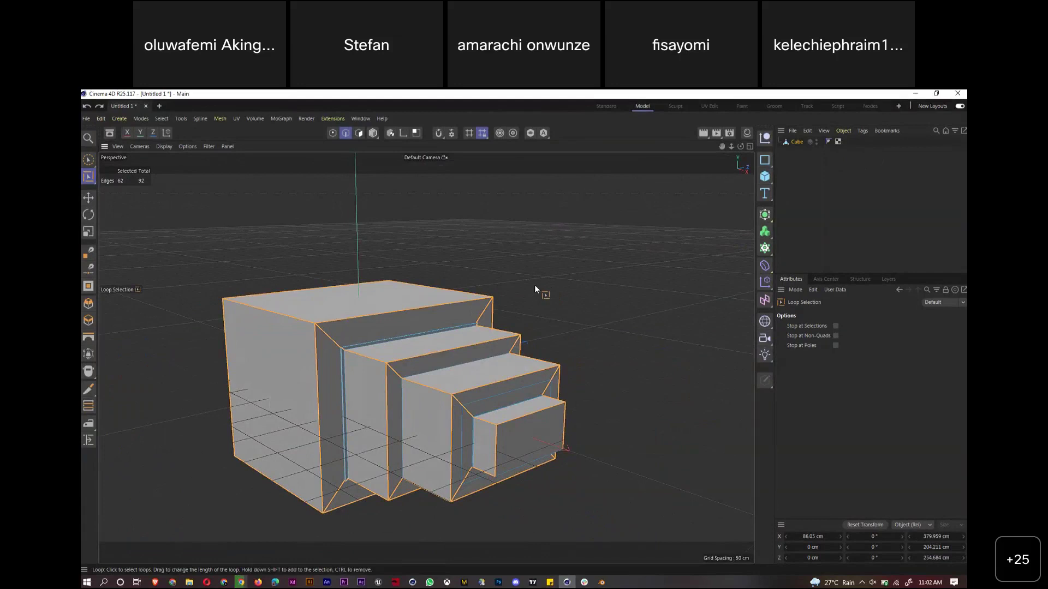
{"action": "key", "text": "m"}
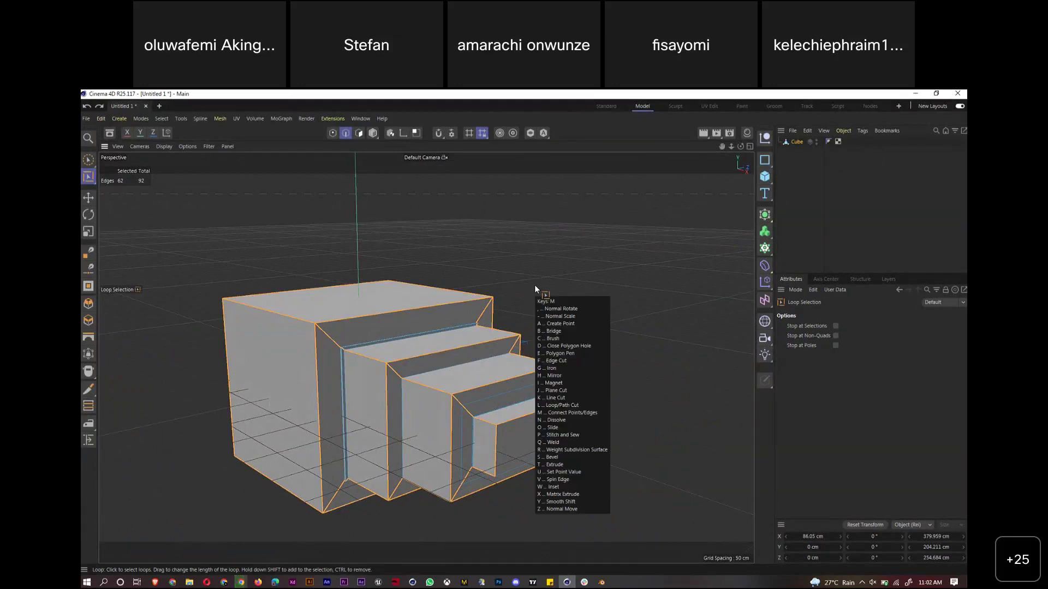
{"action": "key", "text": "Escape"}
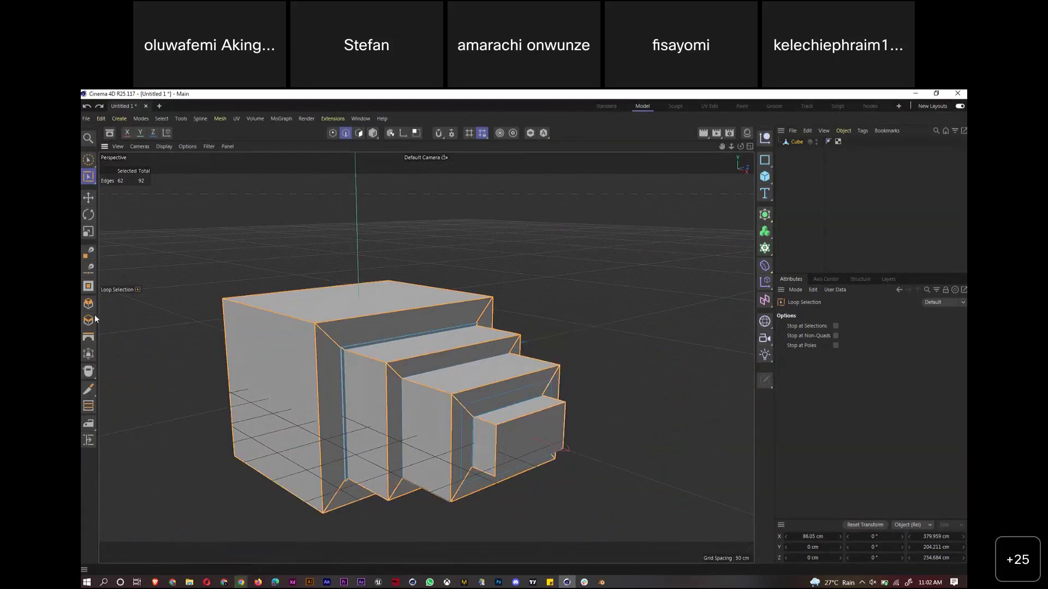
Try to bevel the selected edges of the stepped cube with a 13 cm offset and 7 subdivisions, then undo it
{"action": "key", "text": "m"}
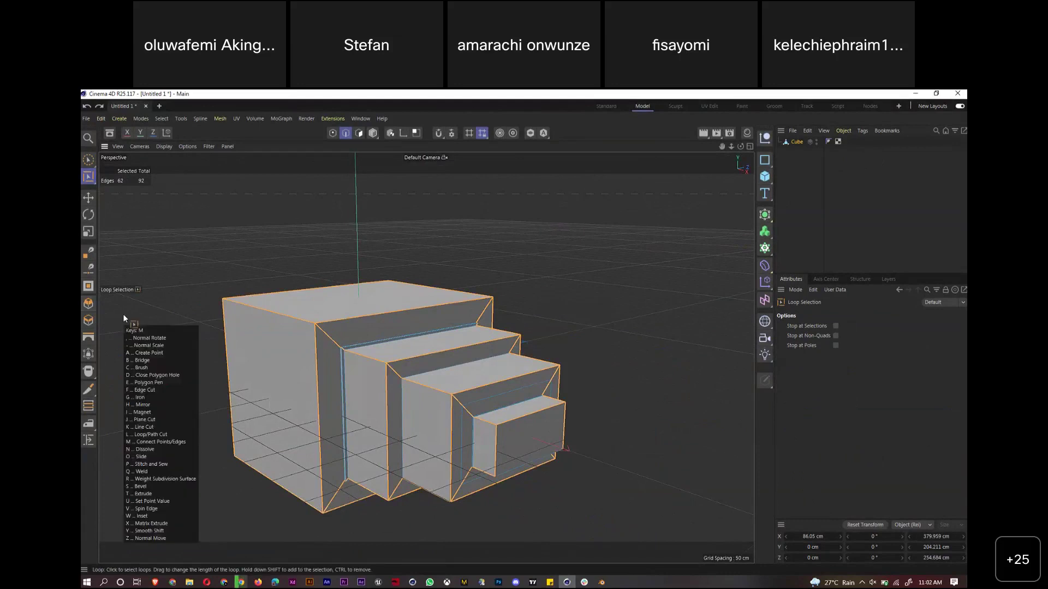
{"action": "key", "text": "s"}
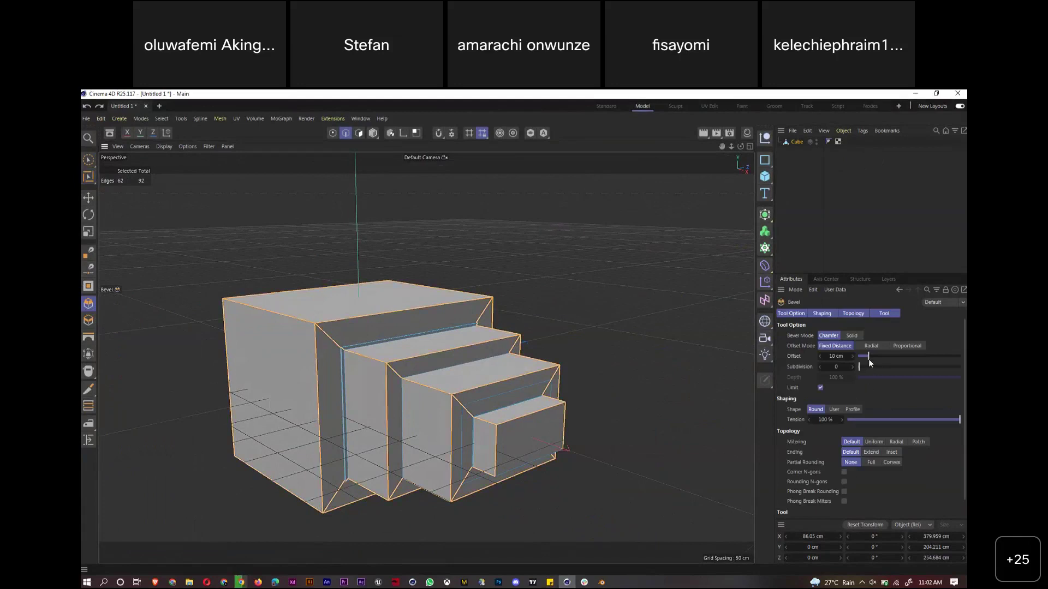
{"action": "left_click_drag", "start_coordinate": [871, 358], "coordinate": [895, 369]}
{"action": "left_click", "coordinate": [885, 357]}
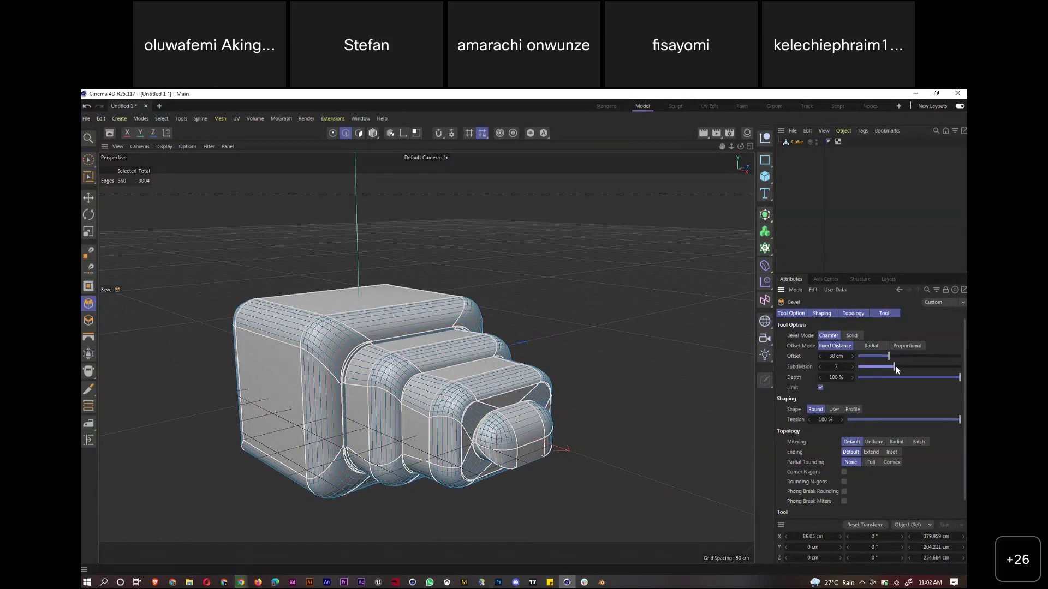
{"action": "left_click_drag", "start_coordinate": [882, 357], "coordinate": [862, 359]}
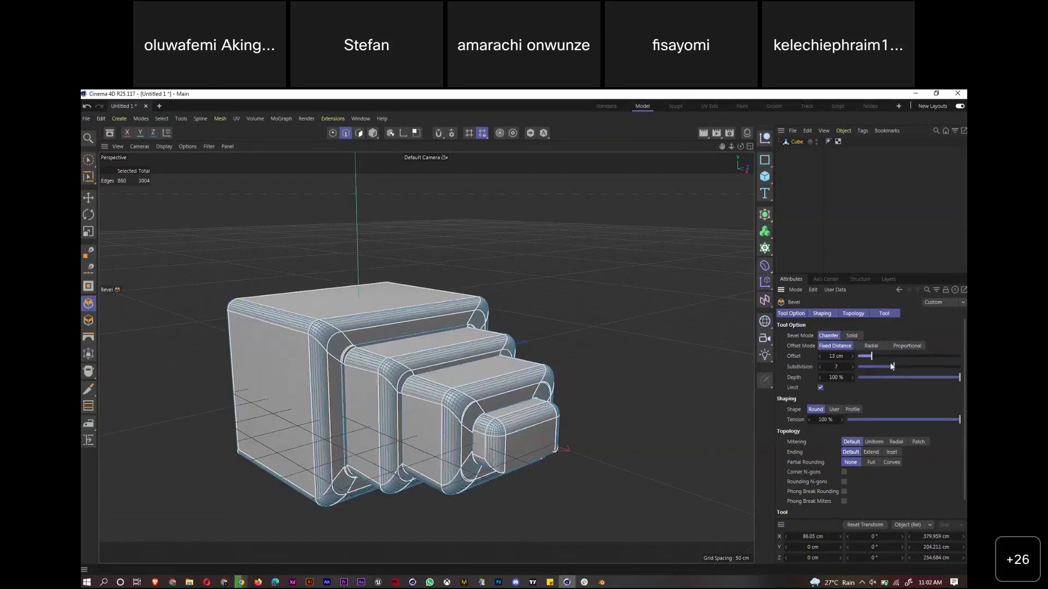
{"action": "left_click_drag", "start_coordinate": [741, 146], "coordinate": [541, 431]}
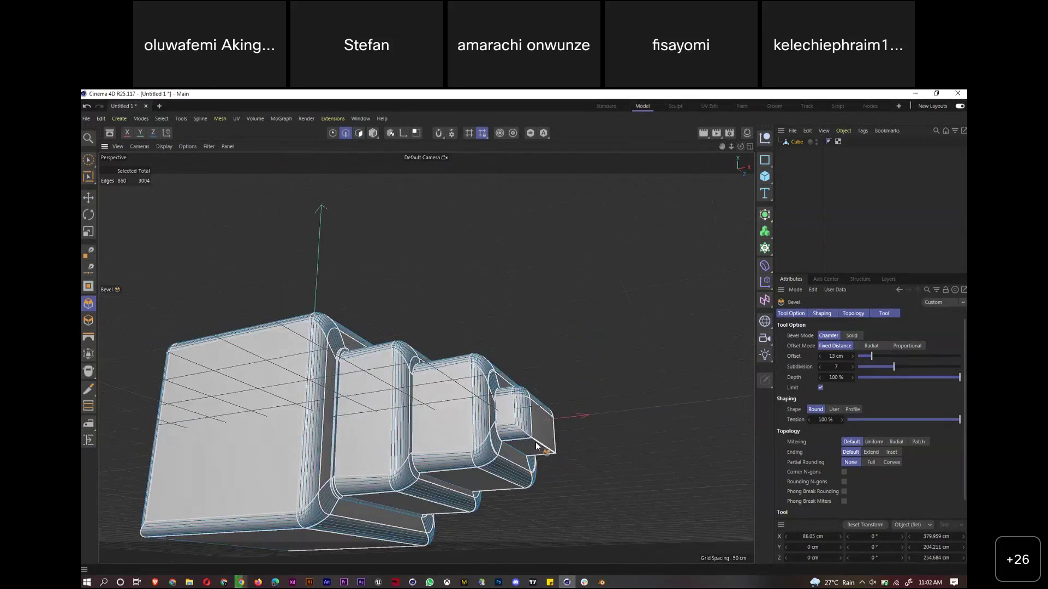
{"action": "key", "text": "ctrl+z"}
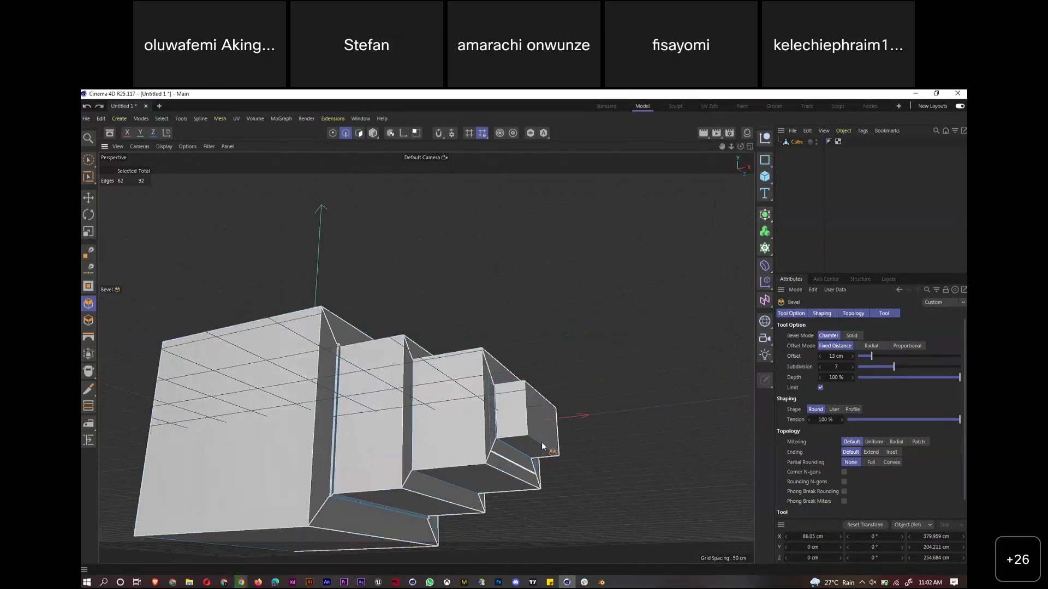
Adjust the edge selection around the smallest block and bevel the selected edges with a 6 cm offset and 2 subdivisions
{"action": "left_click", "coordinate": [598, 463], "text": "shift"}
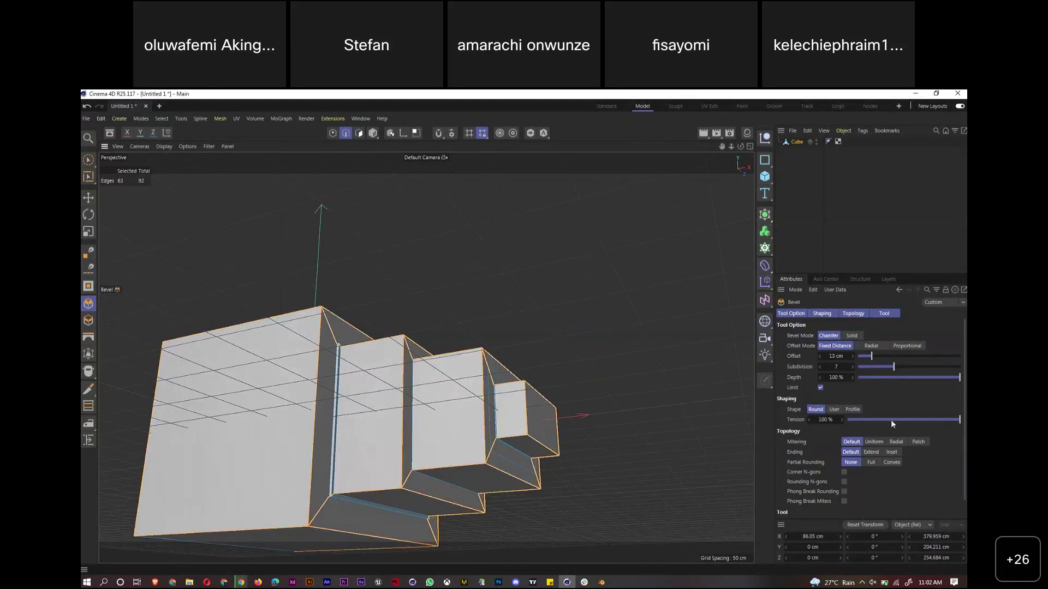
{"action": "left_click_drag", "start_coordinate": [871, 356], "coordinate": [878, 368]}
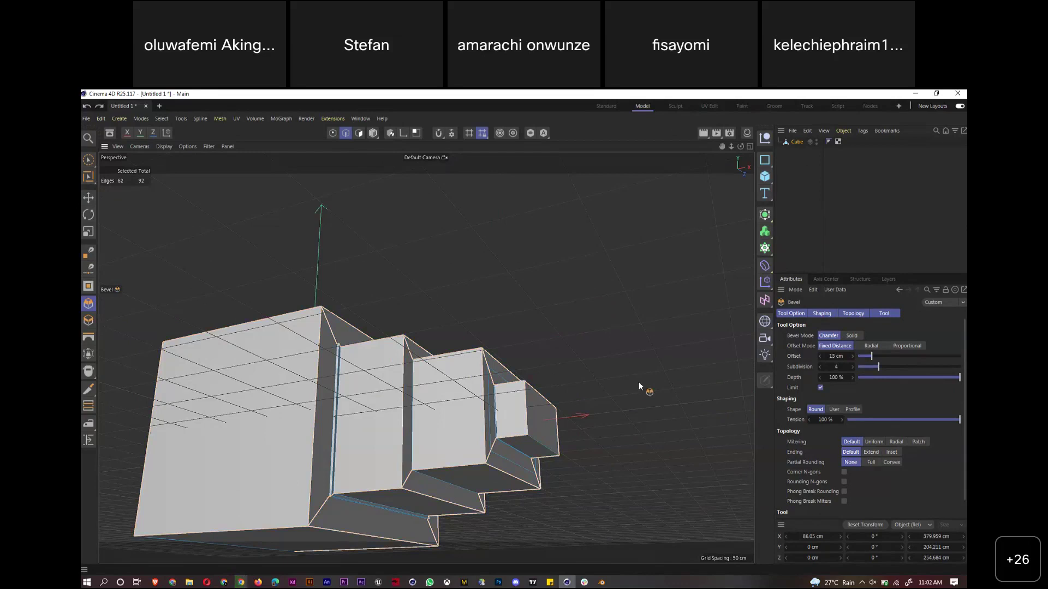
{"action": "left_click", "coordinate": [556, 434], "text": "ctrl"}
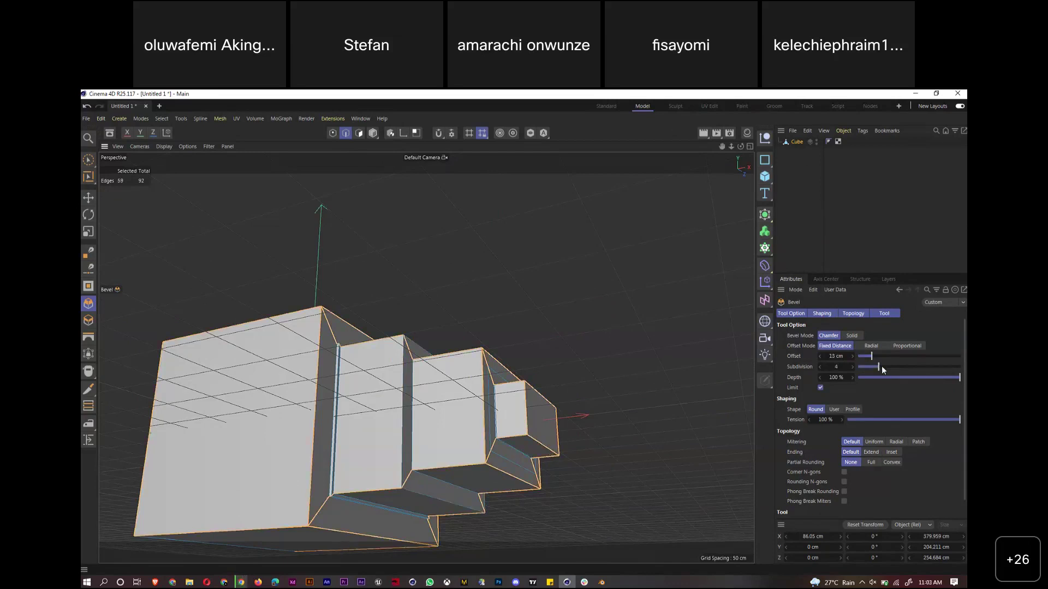
{"action": "mouse_move", "coordinate": [872, 356]}
{"action": "left_mouse_down"}
{"action": "mouse_move", "coordinate": [904, 356]}
{"action": "mouse_move", "coordinate": [868, 370]}
{"action": "left_mouse_up"}
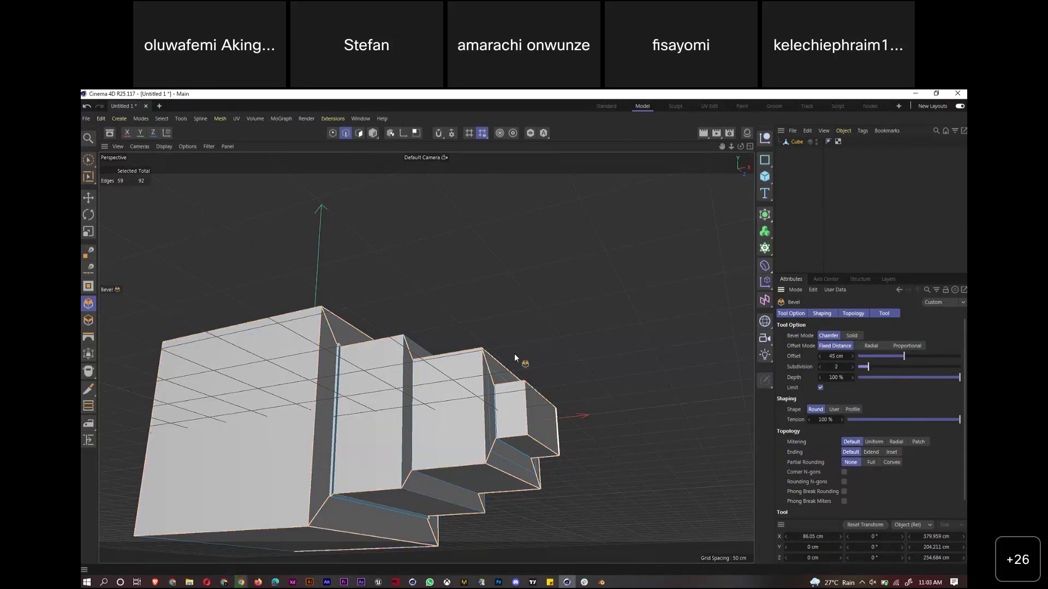
{"action": "left_click", "coordinate": [586, 327]}
{"action": "left_click_drag", "start_coordinate": [586, 327], "coordinate": [627, 306]}
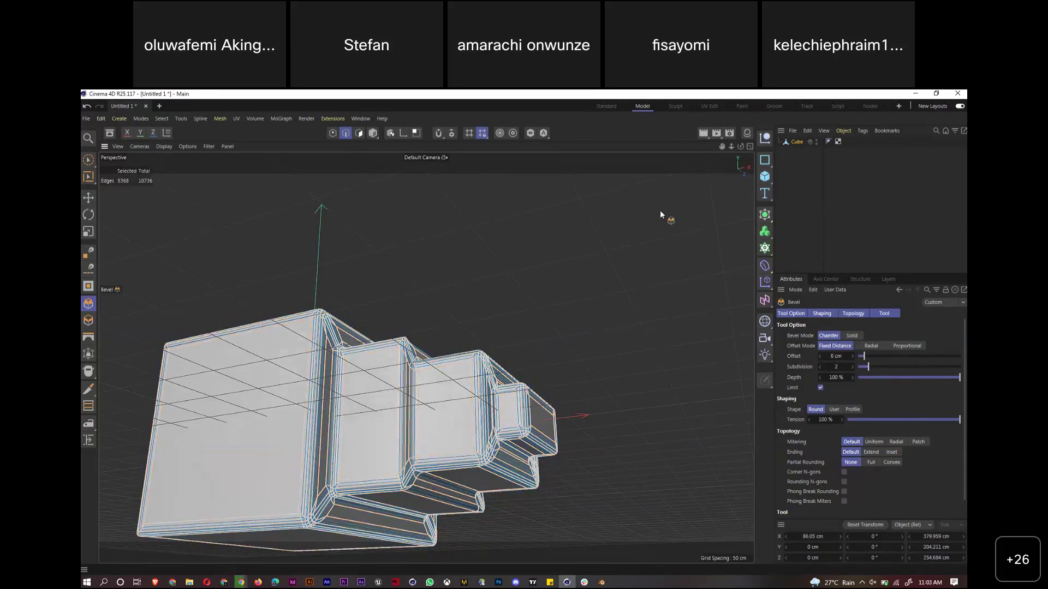
{"action": "key", "text": "ctrl+z"}
Select the two narrow polygons along the second block's beveled upper side edge with Live Selection in polygon mode
{"action": "left_click_drag", "start_coordinate": [742, 146], "coordinate": [646, 234]}
{"action": "left_click_drag", "start_coordinate": [732, 146], "coordinate": [808, 138]}
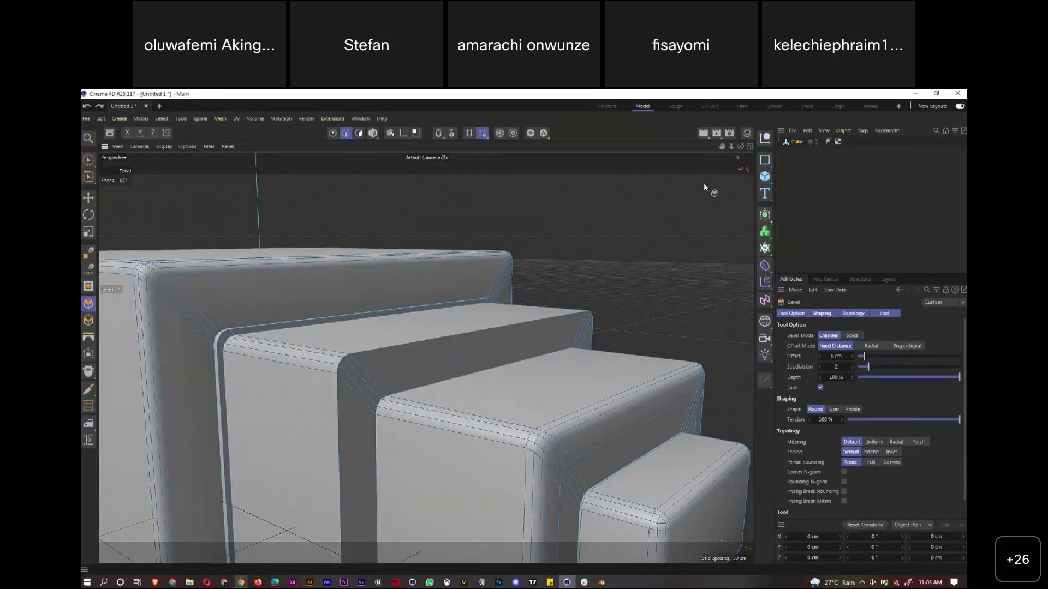
{"action": "scroll", "coordinate": [425, 356], "scroll_direction": "up", "scroll_amount": 4}
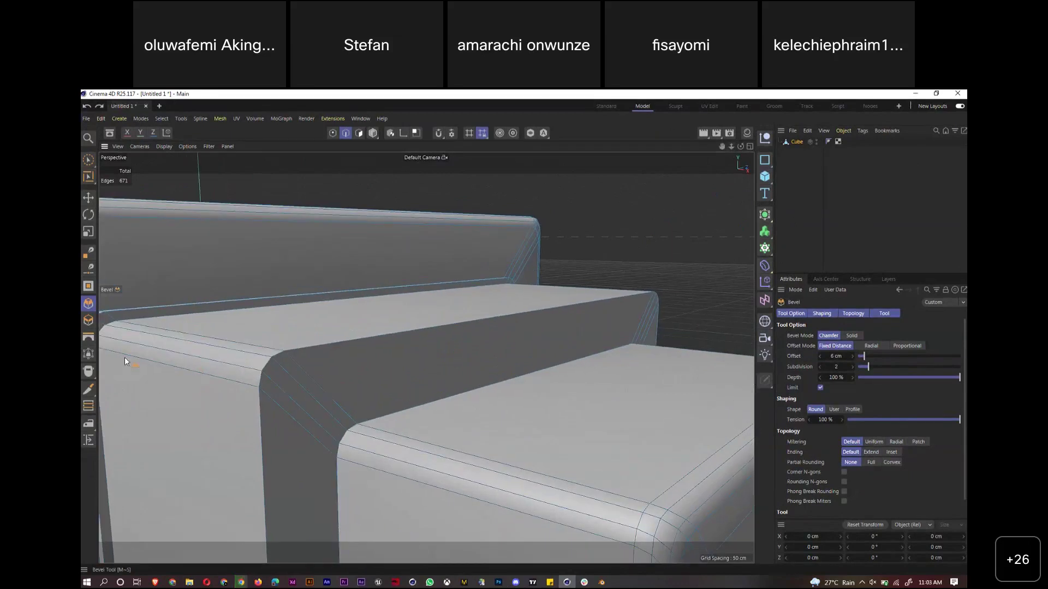
{"action": "left_click", "coordinate": [88, 287]}
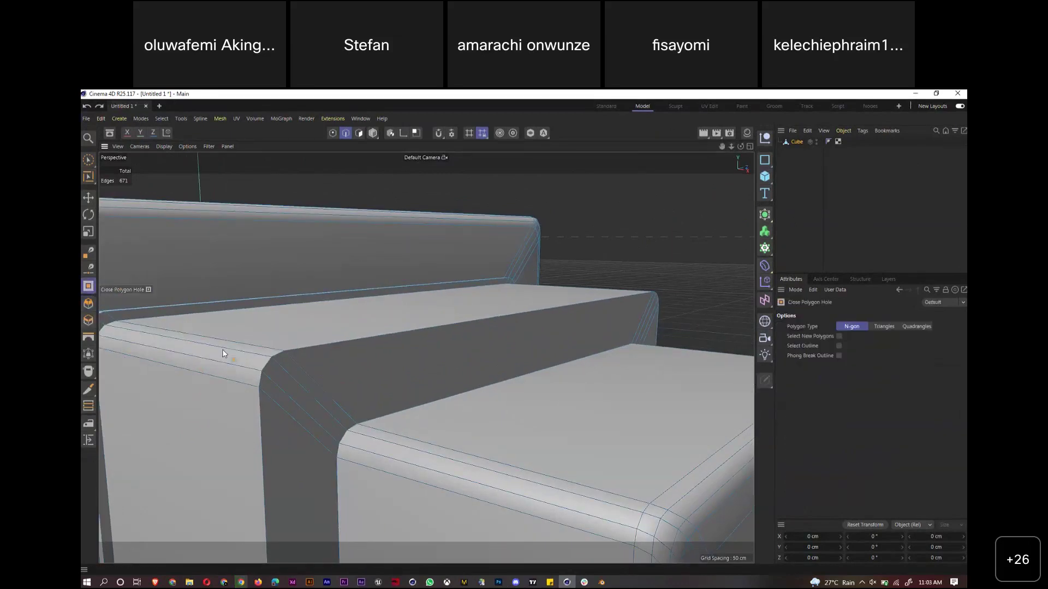
{"action": "left_click", "coordinate": [360, 133]}
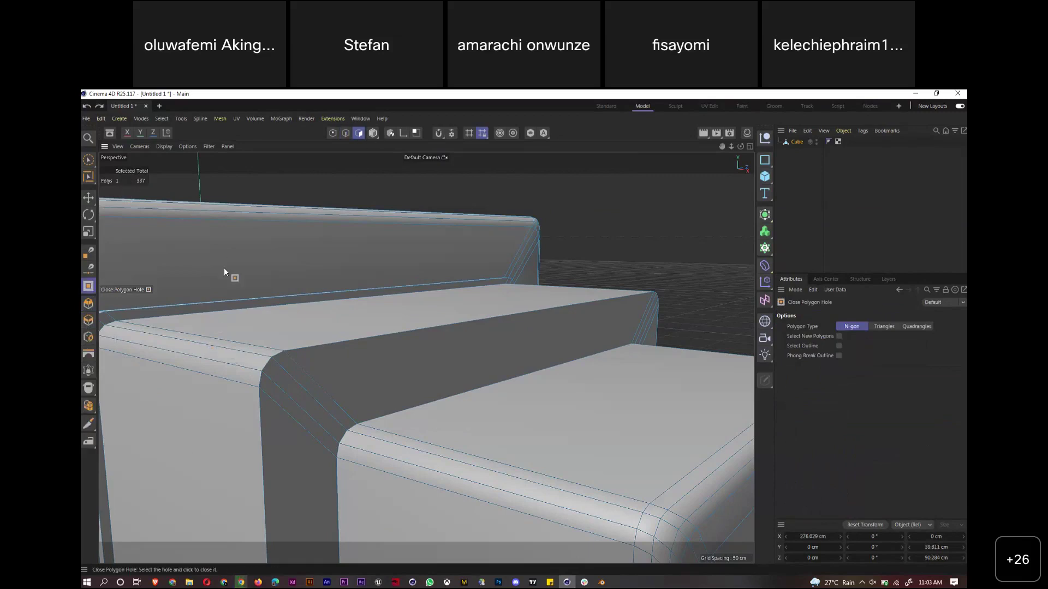
{"action": "left_click", "coordinate": [88, 160]}
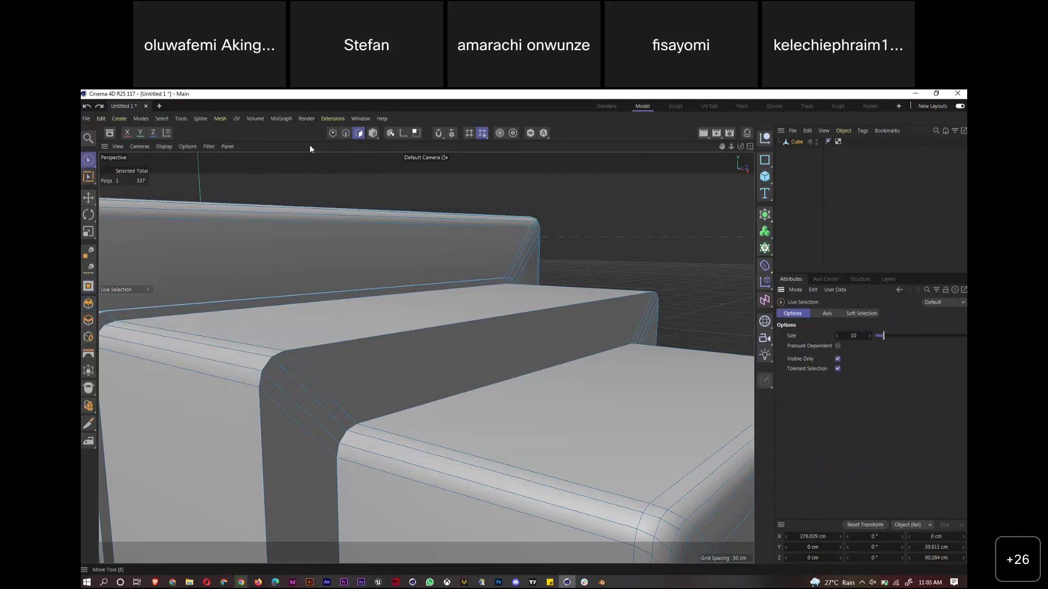
{"action": "left_click", "coordinate": [229, 349]}
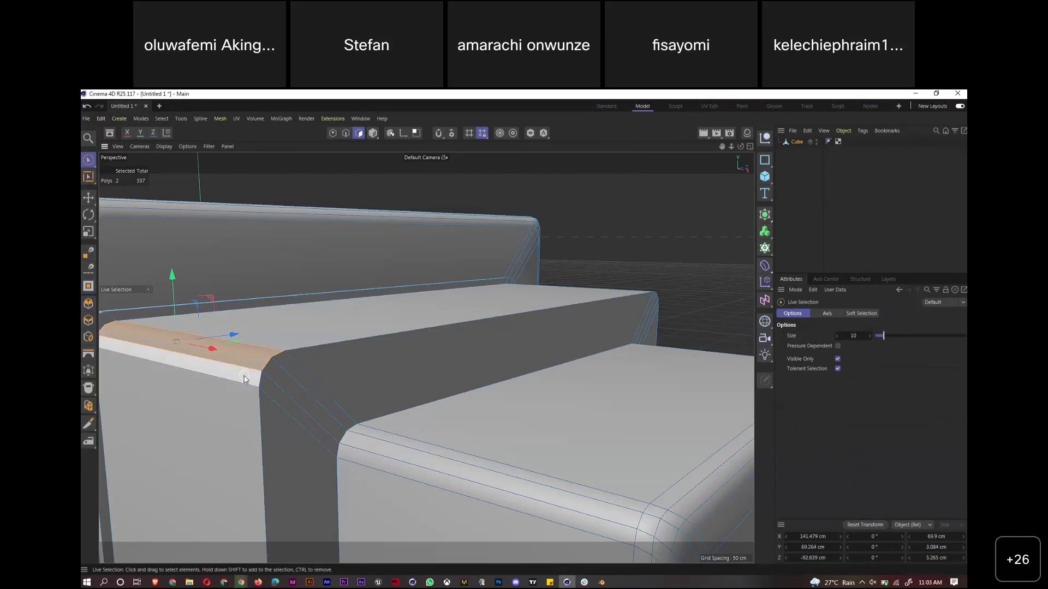
Render a preview of the whole beveled model in the viewport and change to the Standard layout
{"action": "left_click_drag", "start_coordinate": [734, 148], "coordinate": [653, 187]}
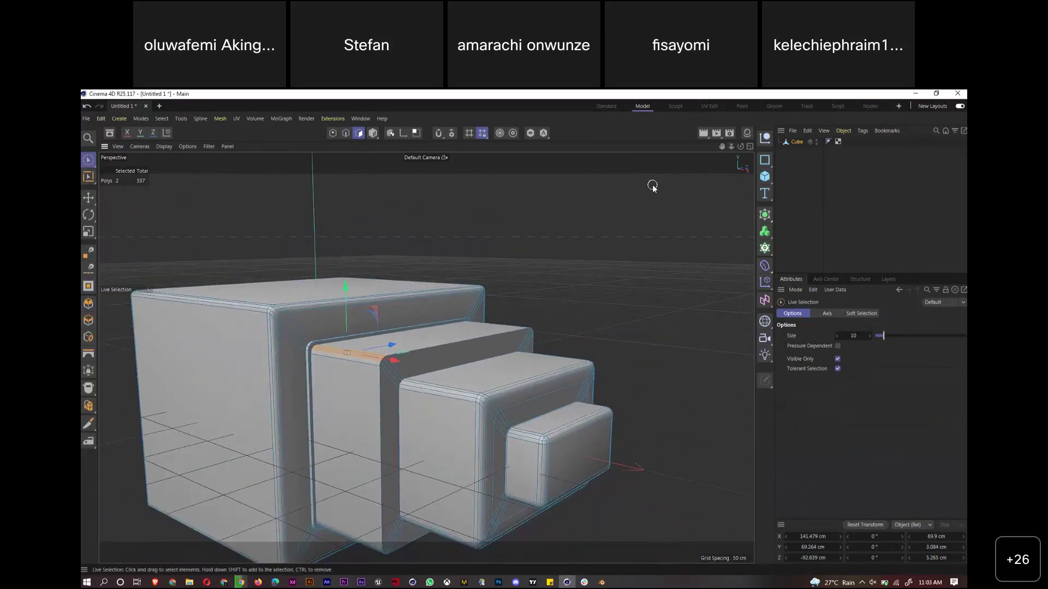
{"action": "key", "text": "ctrl+r"}
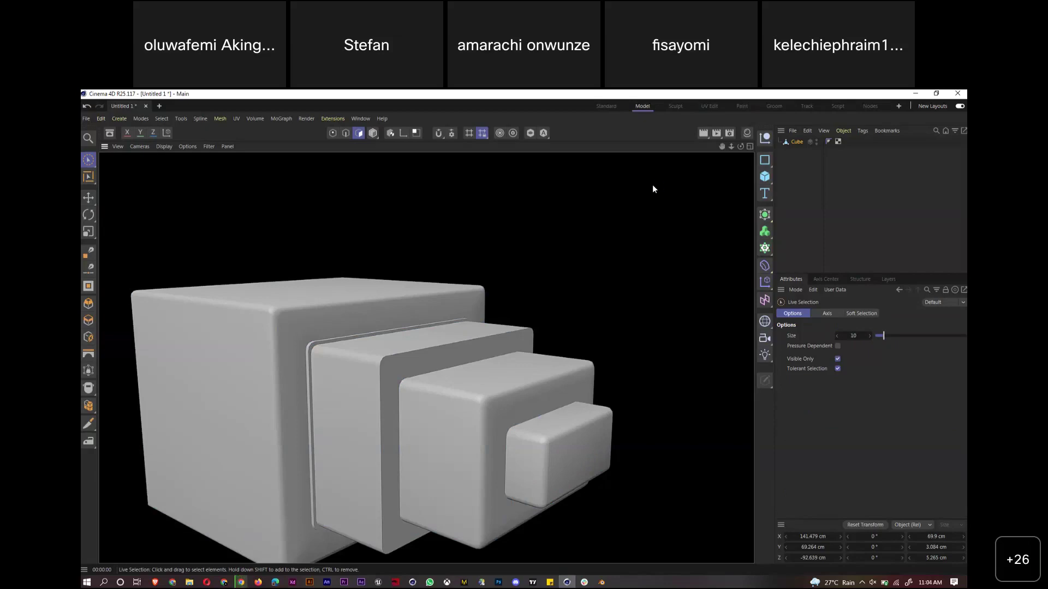
{"action": "left_click", "coordinate": [606, 106]}
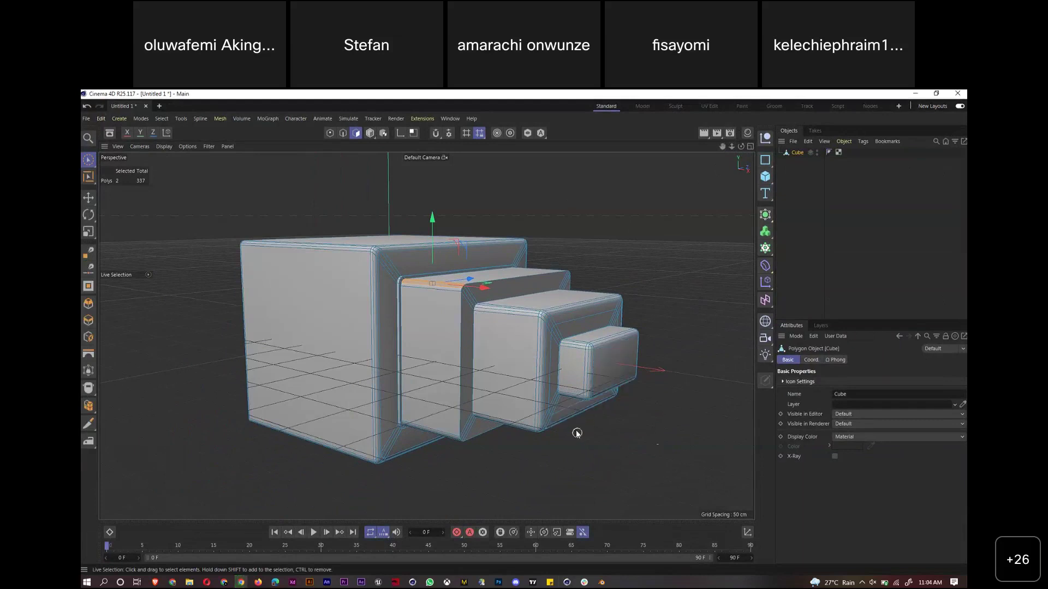
Switch to Cinema 4D R23, assign the V-Ray material to the cube's selected inset face and deselect everything
{"action": "left_click", "coordinate": [398, 579]}
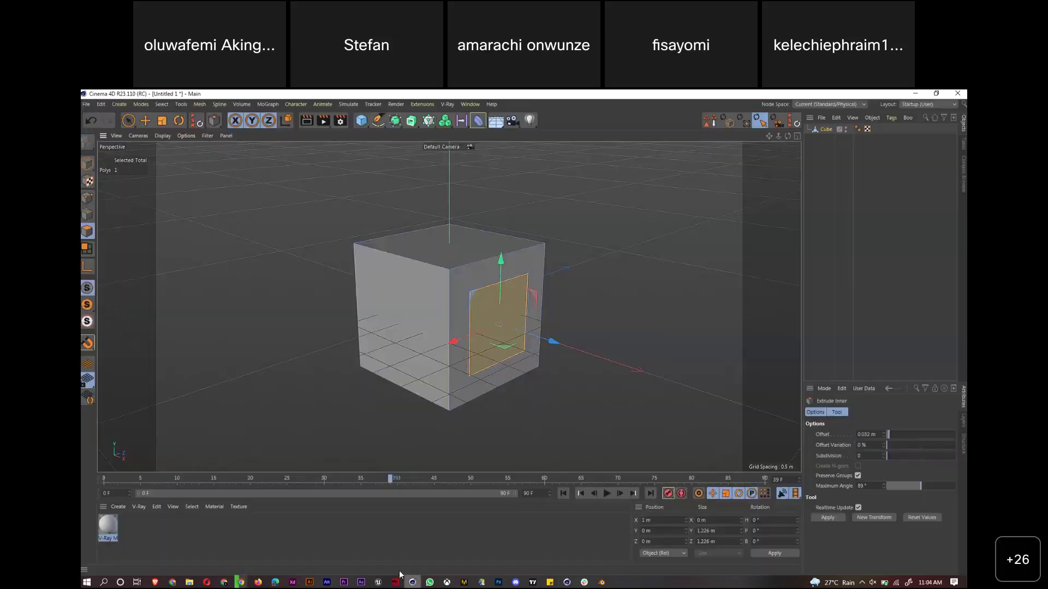
{"action": "left_click_drag", "start_coordinate": [106, 529], "coordinate": [470, 333]}
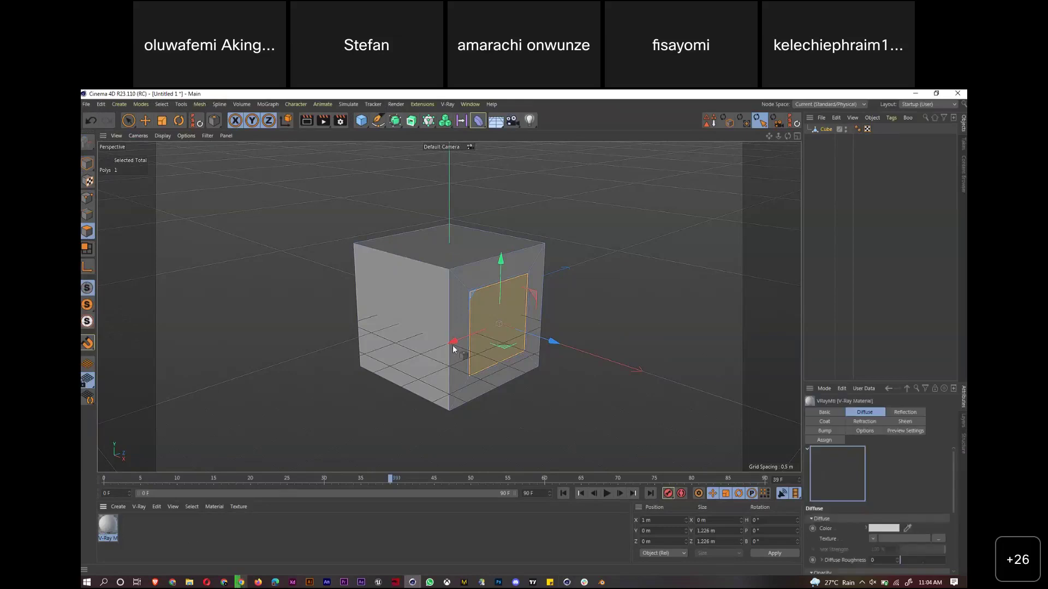
{"action": "left_click", "coordinate": [149, 526]}
{"action": "left_click", "coordinate": [646, 399]}
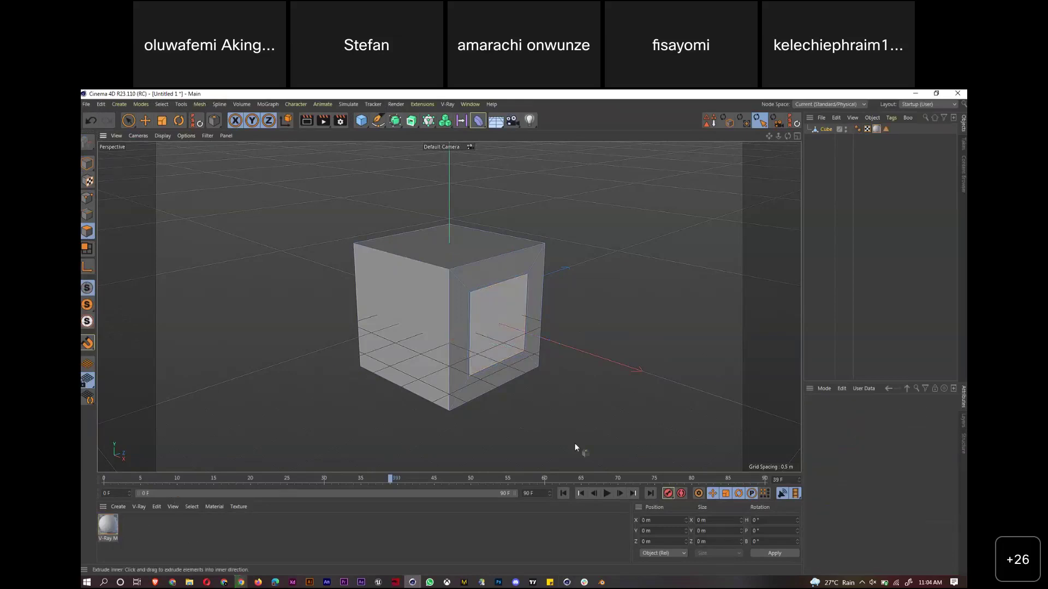
Switch to Blender and select the upper side edge of the largest block with the selection tool
{"action": "left_click", "coordinate": [566, 583]}
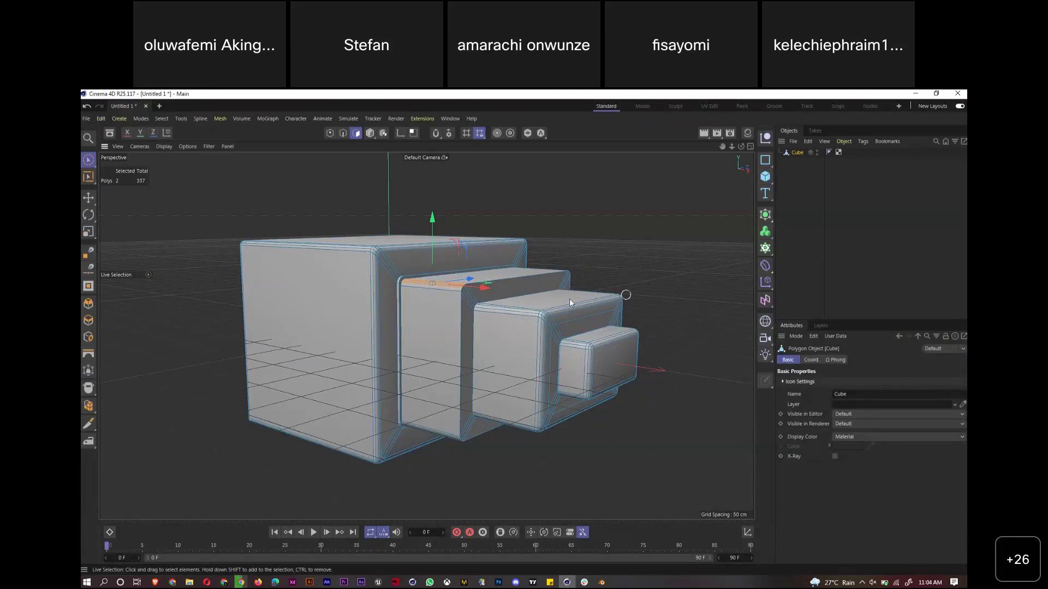
{"action": "left_click", "coordinate": [602, 582]}
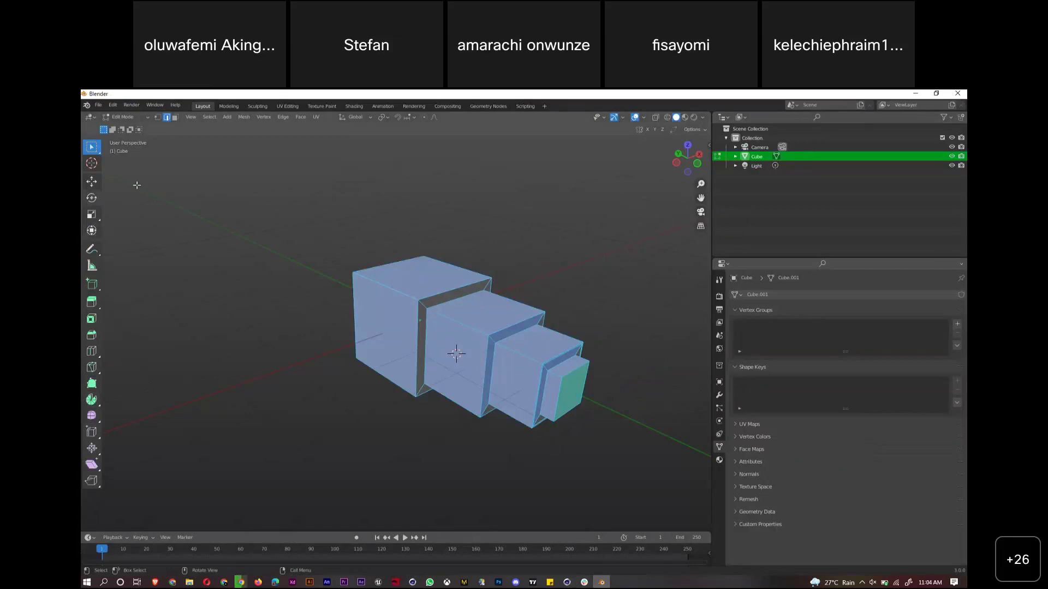
{"action": "left_click", "coordinate": [338, 238]}
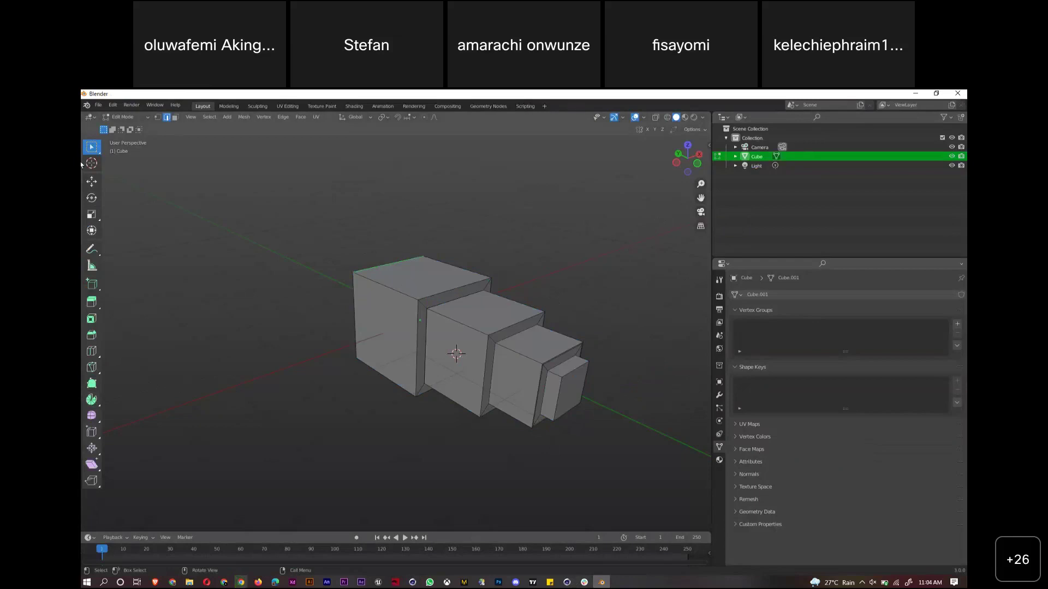
{"action": "left_click", "coordinate": [91, 181]}
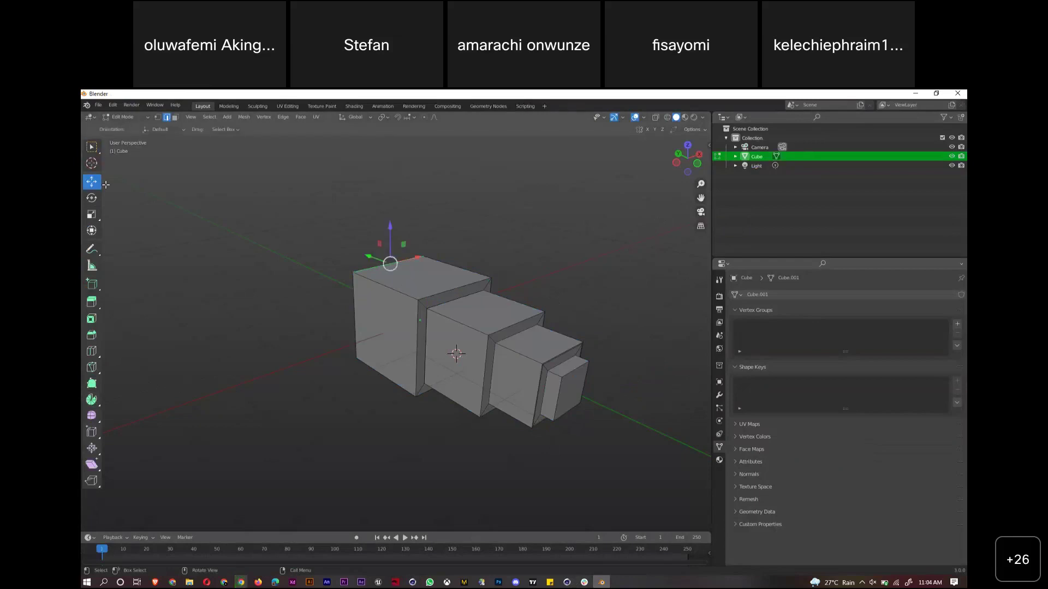
{"action": "left_click", "coordinate": [91, 147]}
{"action": "left_click", "coordinate": [395, 289]}
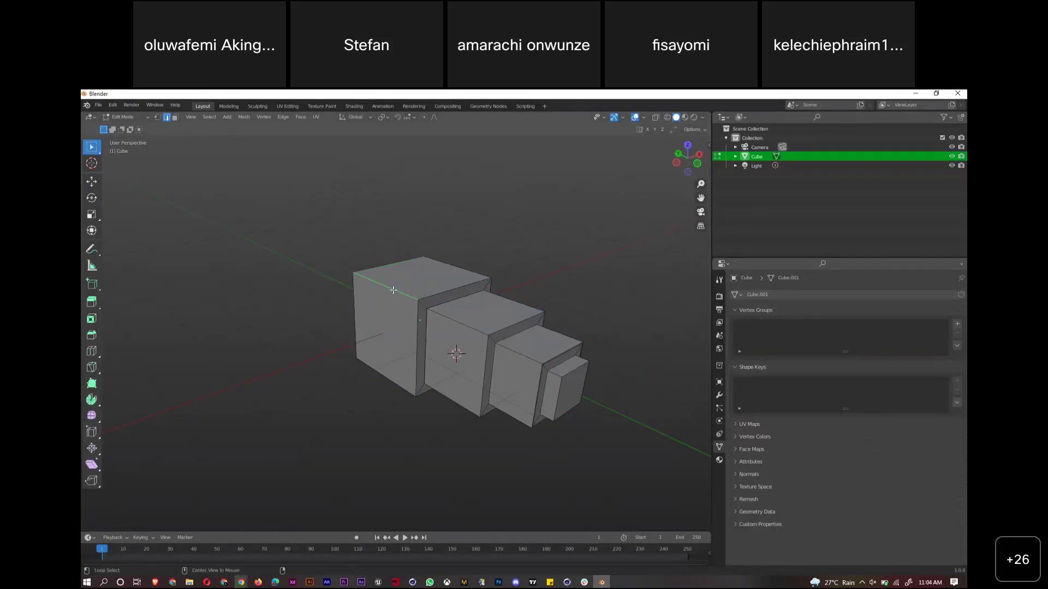
Place the 3D cursor on that upper edge and loop-select the edges around the largest block's front face
{"action": "left_click_drag", "start_coordinate": [393, 290], "coordinate": [392, 290]}
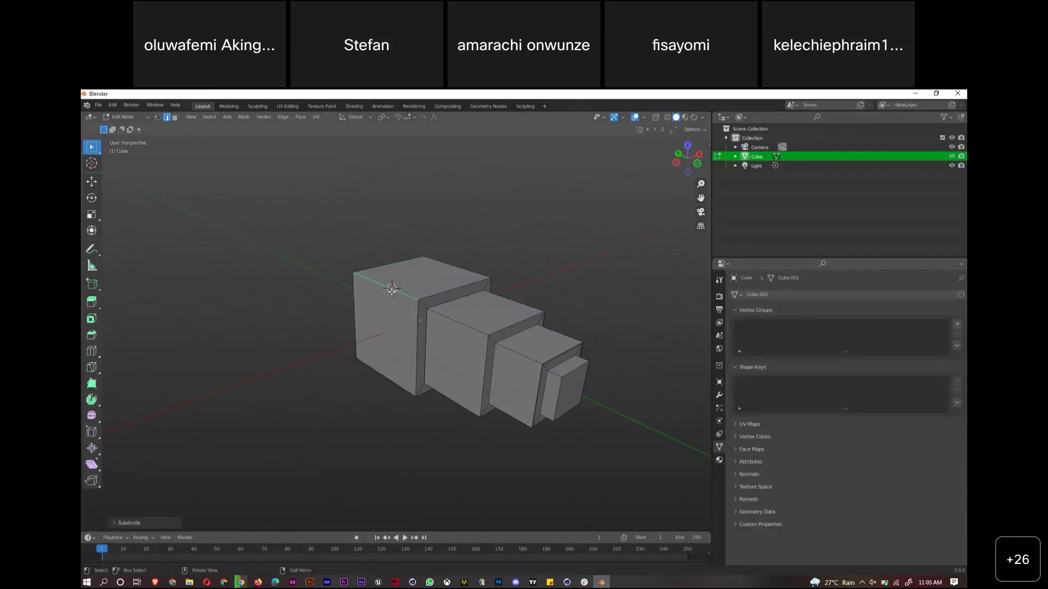
{"action": "right_click", "coordinate": [390, 289], "text": "shift"}
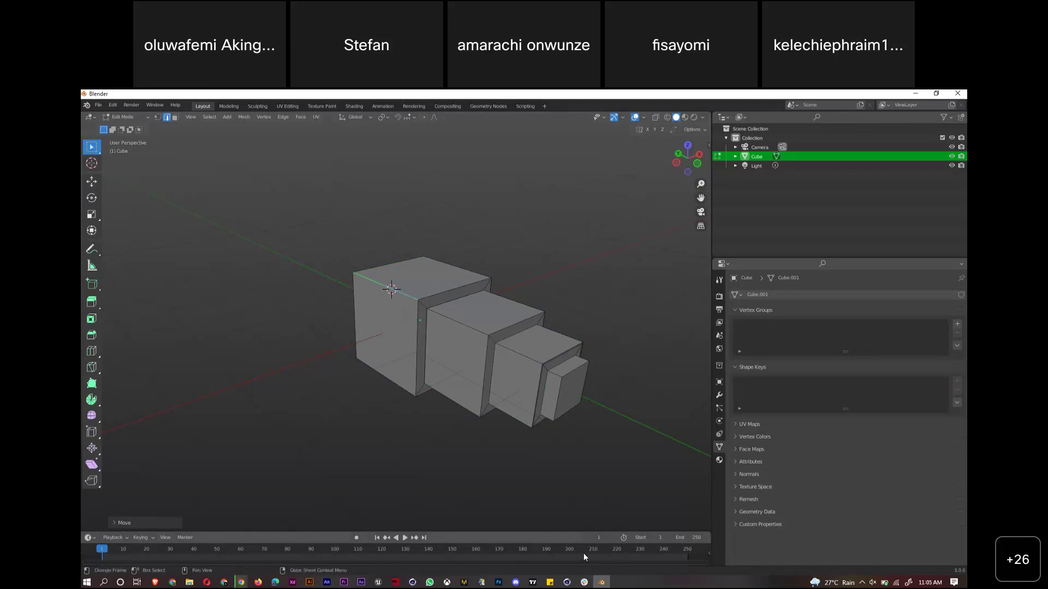
{"action": "left_click", "coordinate": [378, 284], "text": "alt"}
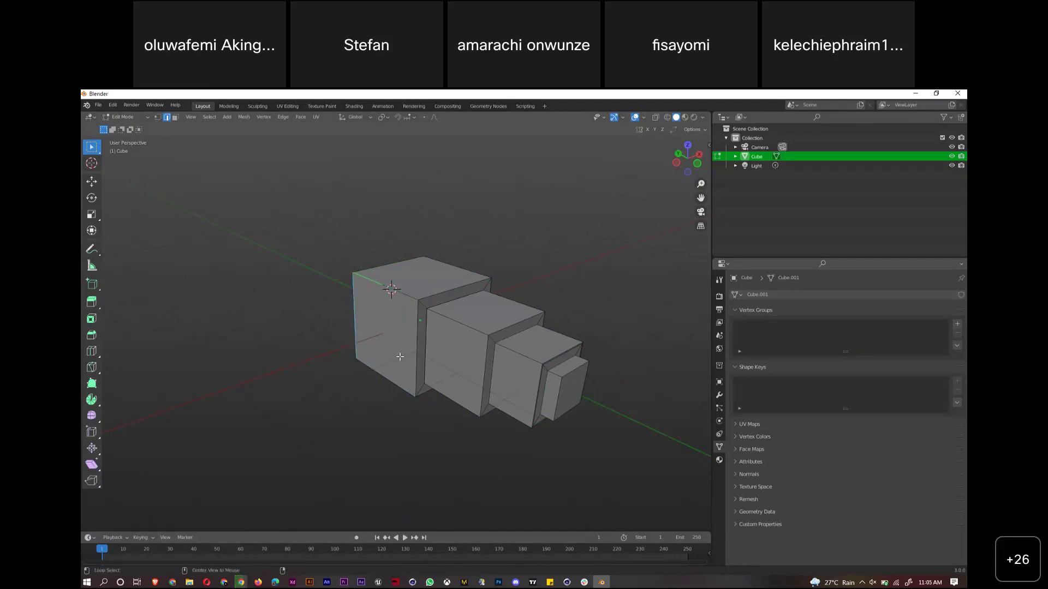
{"action": "left_click", "coordinate": [414, 343], "text": "alt"}
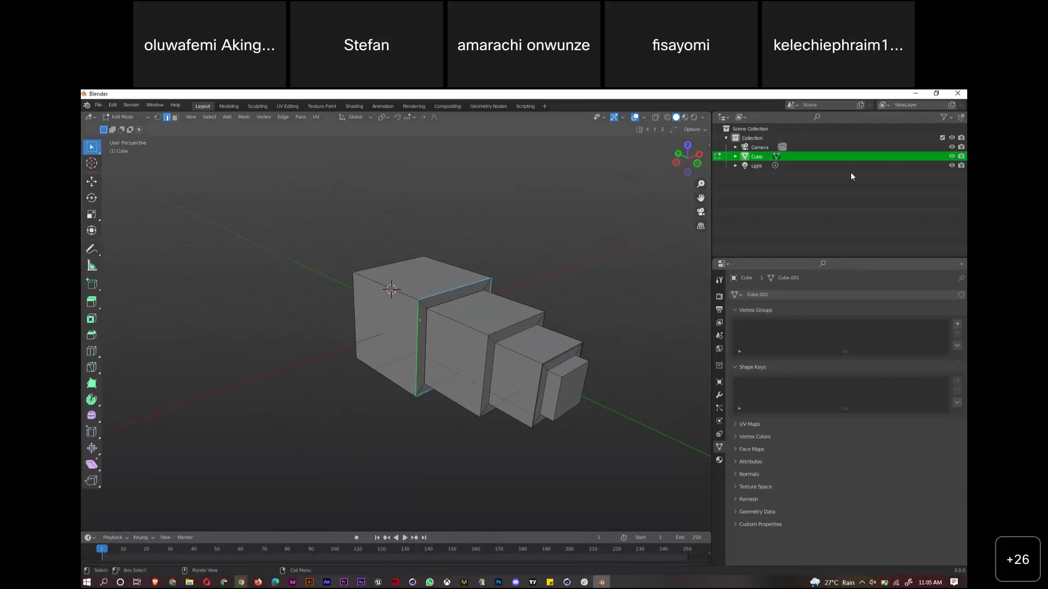
Return to Cinema 4D R25, select the largest block's side face and change to point mode
{"action": "left_click", "coordinate": [915, 95]}
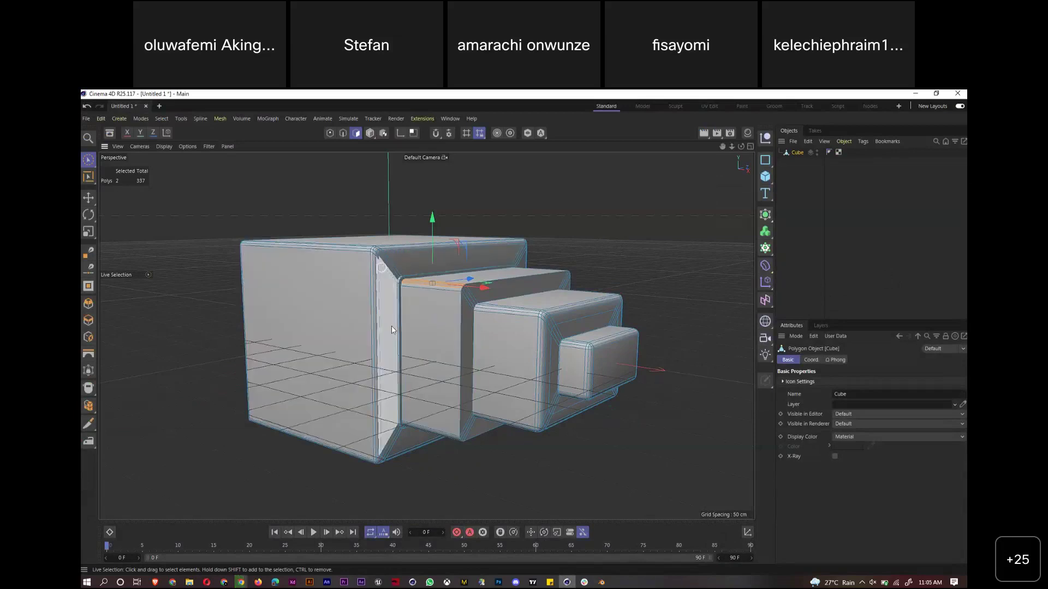
{"action": "left_click", "coordinate": [322, 317]}
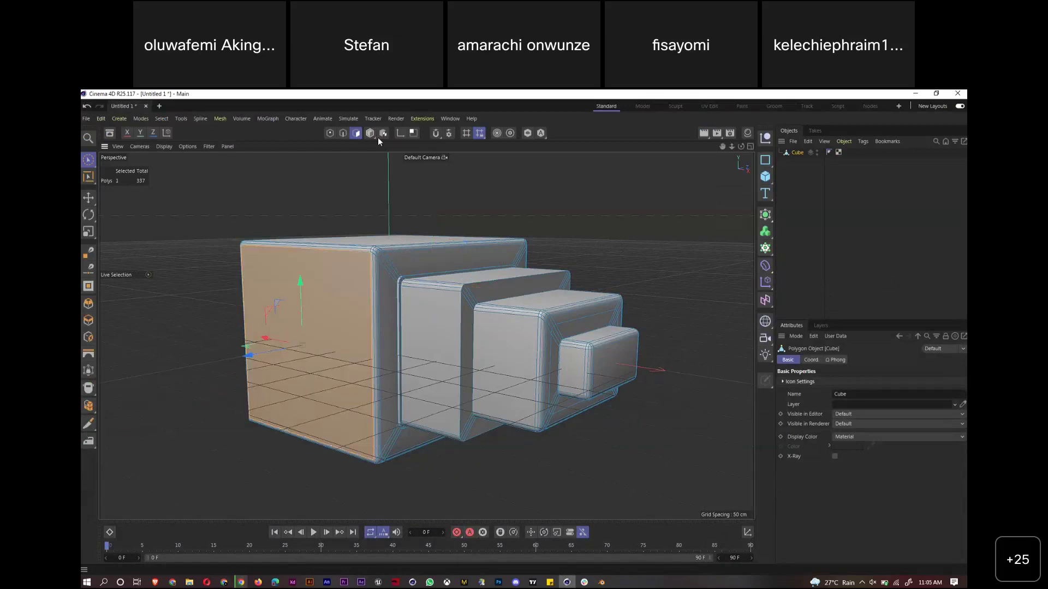
{"action": "left_click", "coordinate": [329, 135]}
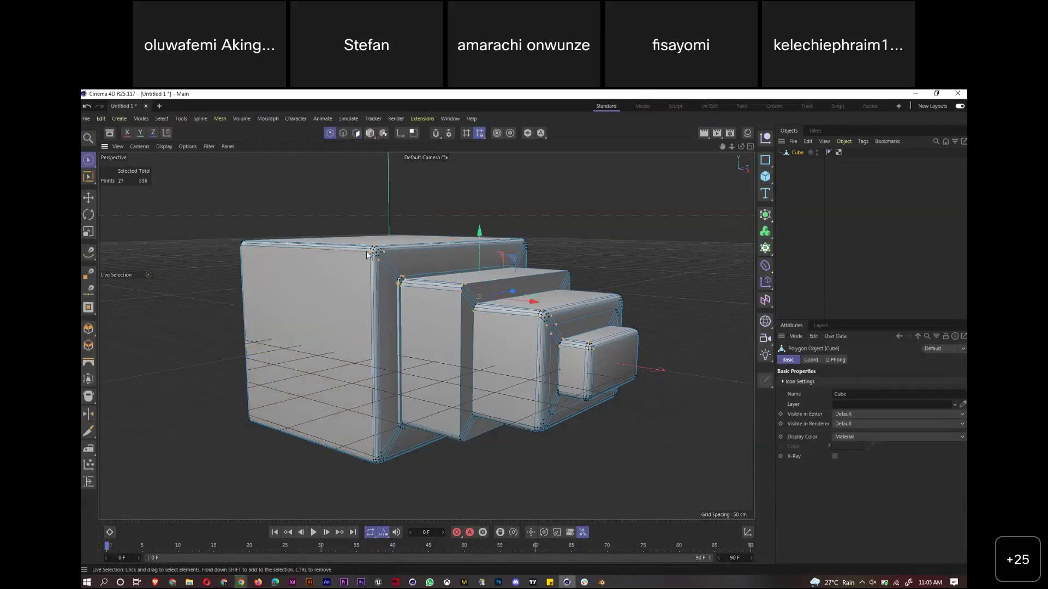
Switch to edge mode and select the beveled vertical corner edges at the front of the largest block
{"action": "left_click", "coordinate": [343, 133]}
{"action": "double_click", "coordinate": [376, 277]}
{"action": "double_click", "coordinate": [382, 287]}
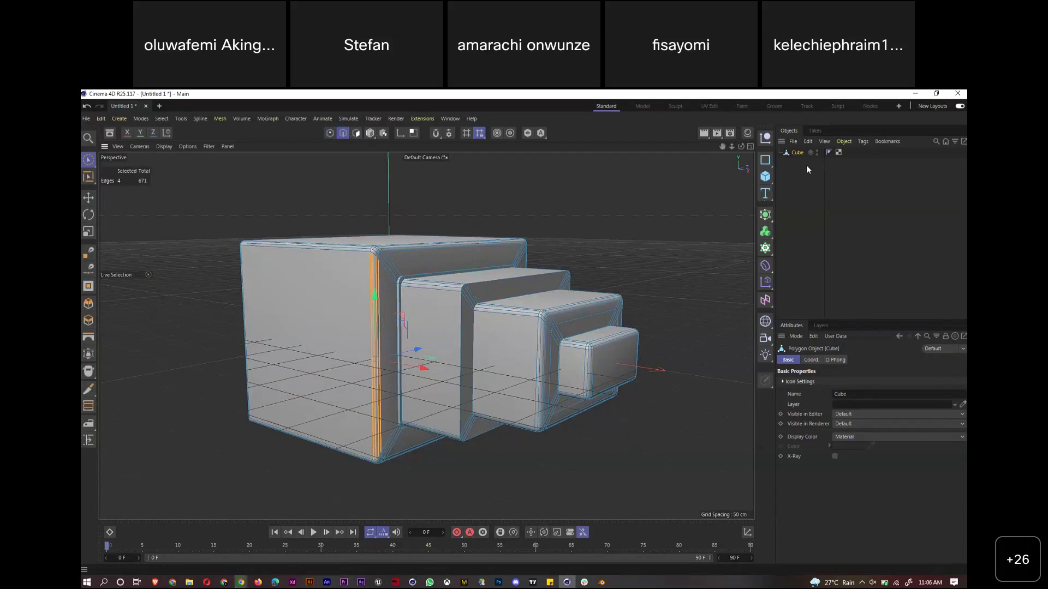
Try to rotate the whole stepped cube in model mode
{"action": "left_click_drag", "start_coordinate": [733, 148], "coordinate": [693, 180]}
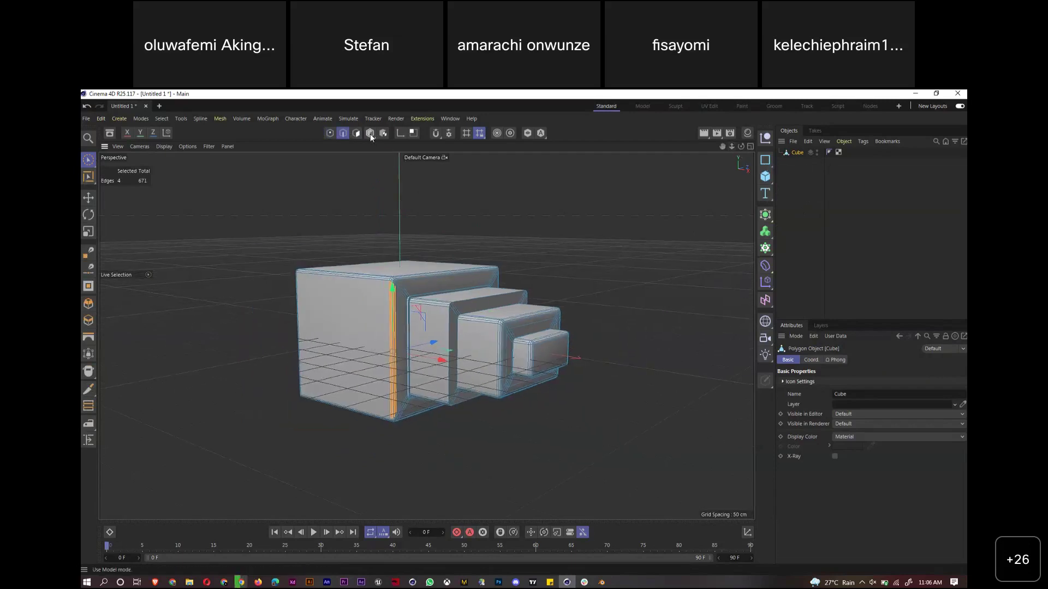
{"action": "left_click", "coordinate": [370, 134]}
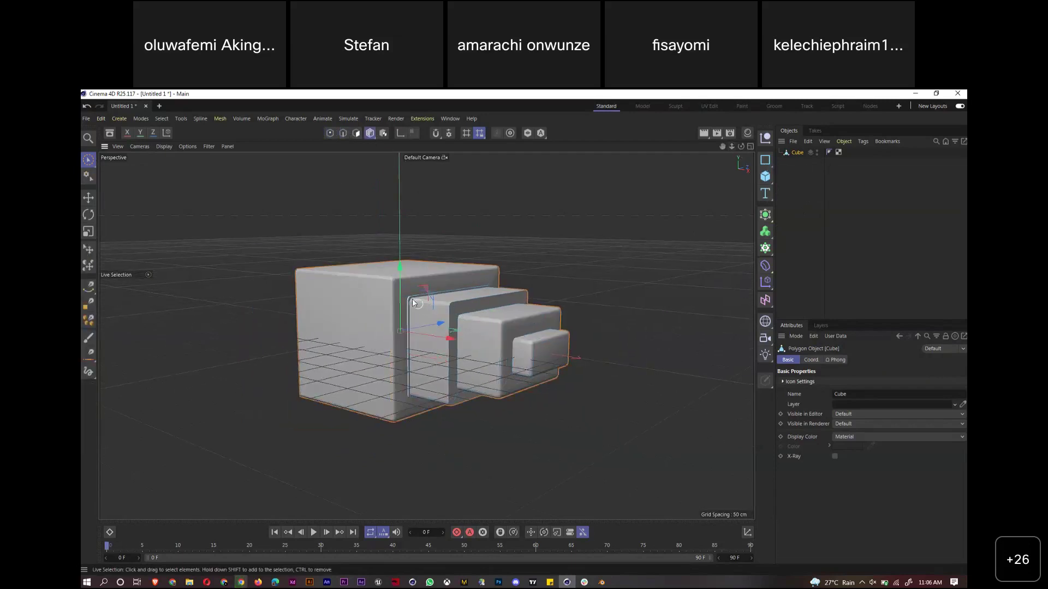
{"action": "key", "text": "r"}
{"action": "left_click_drag", "start_coordinate": [429, 325], "coordinate": [439, 346]}
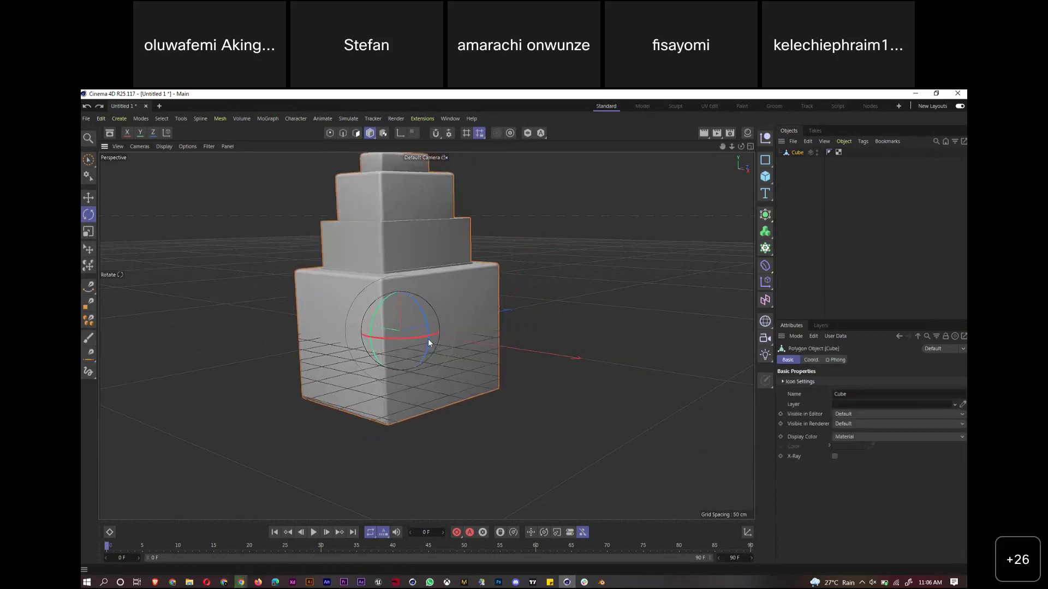
{"action": "left_click_drag", "start_coordinate": [722, 148], "coordinate": [748, 217]}
{"action": "left_click_drag", "start_coordinate": [734, 146], "coordinate": [774, 189]}
{"action": "left_click_drag", "start_coordinate": [715, 262], "coordinate": [700, 241]}
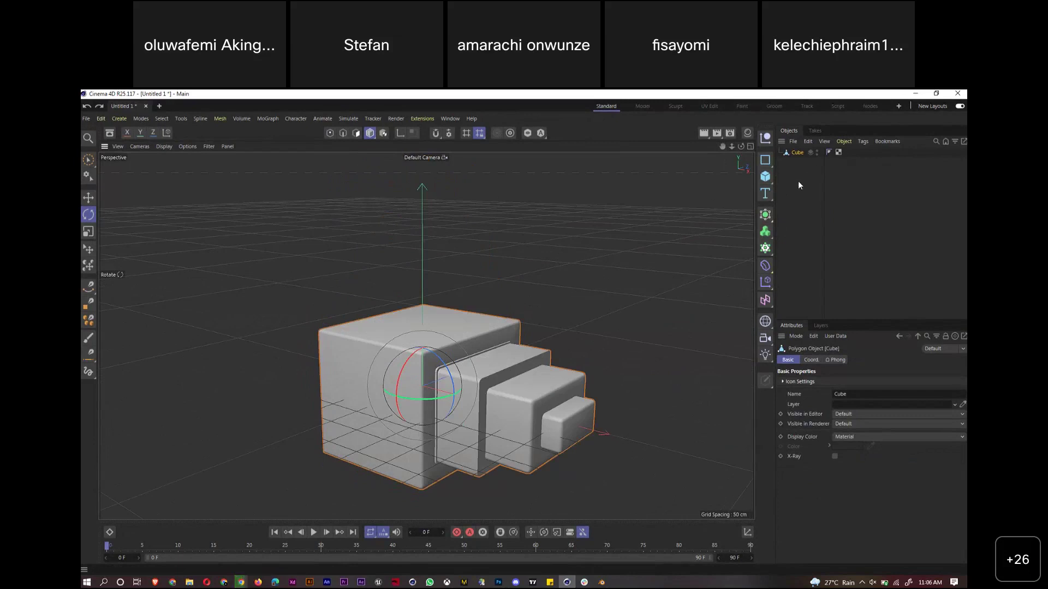
In polygon mode, select the Cube's large side face, the largest block's top face and the smallest block's outer face
{"action": "left_click", "coordinate": [301, 273]}
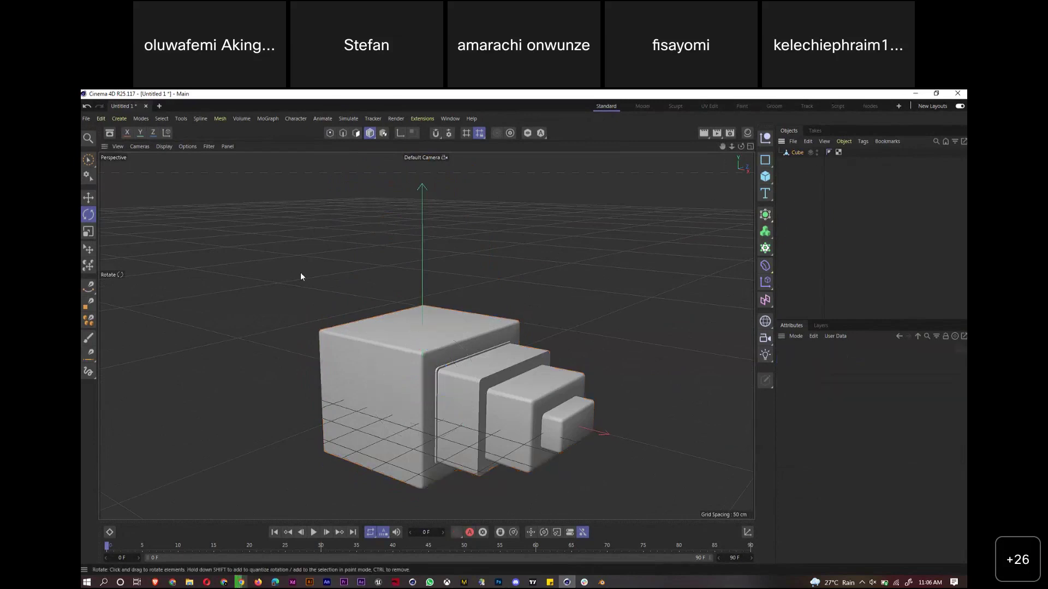
{"action": "left_click", "coordinate": [355, 133]}
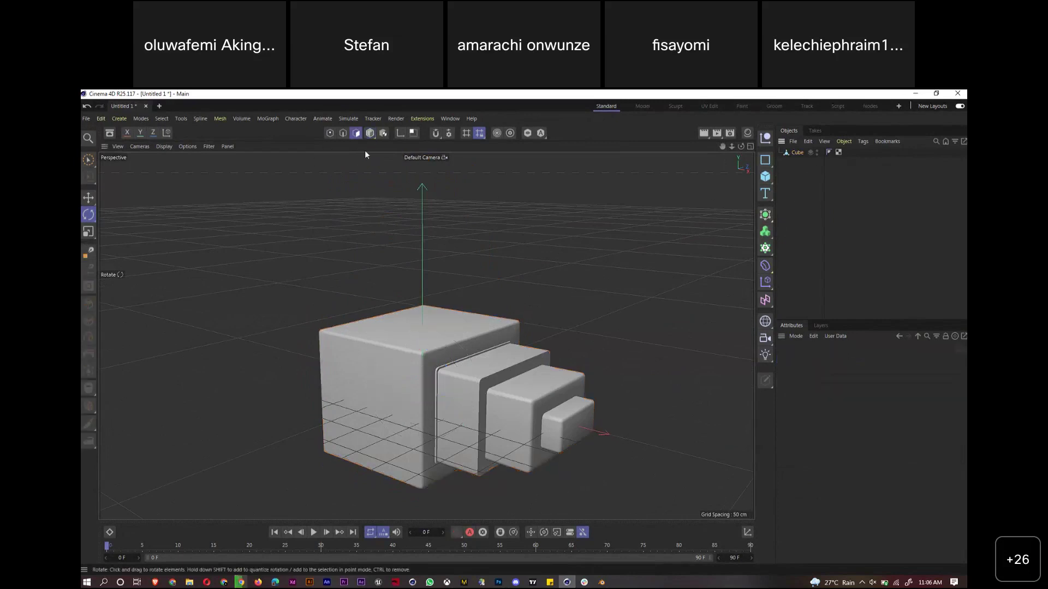
{"action": "left_click", "coordinate": [796, 152]}
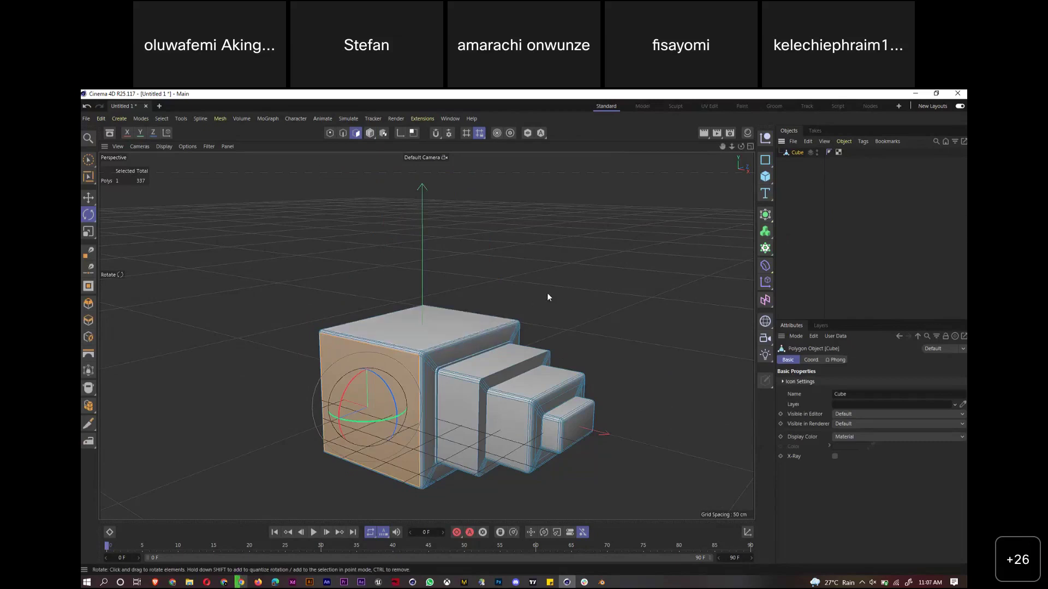
{"action": "left_click", "coordinate": [436, 322]}
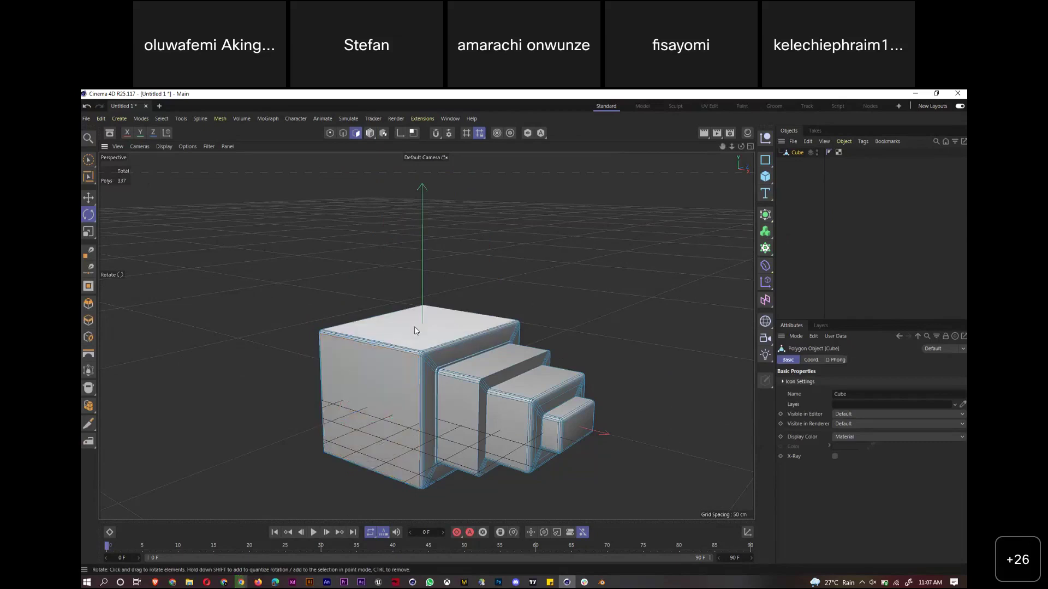
{"action": "left_click", "coordinate": [365, 414], "text": "shift"}
{"action": "left_click", "coordinate": [573, 429], "text": "shift"}
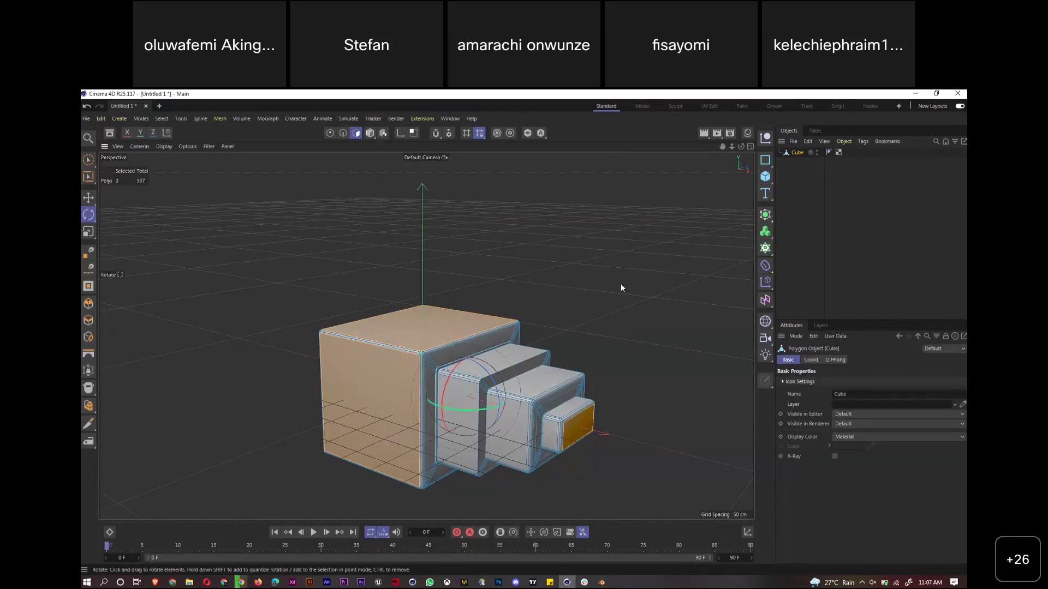
Try to inset the three selected faces together and undo it
{"action": "key", "text": "i"}
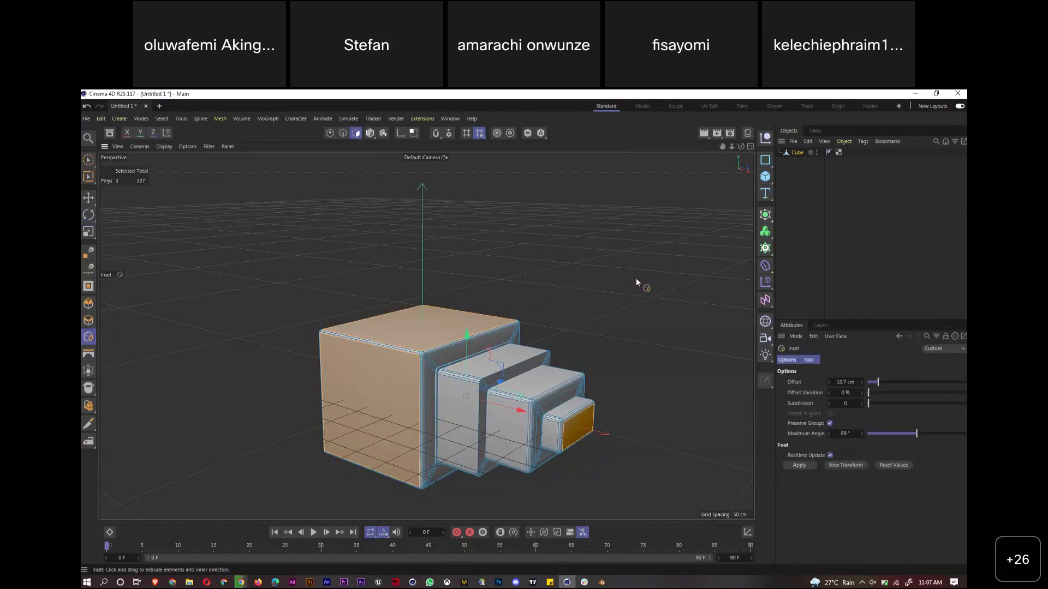
{"action": "left_click_drag", "start_coordinate": [648, 270], "coordinate": [622, 407]}
{"action": "key", "text": "ctrl+z"}
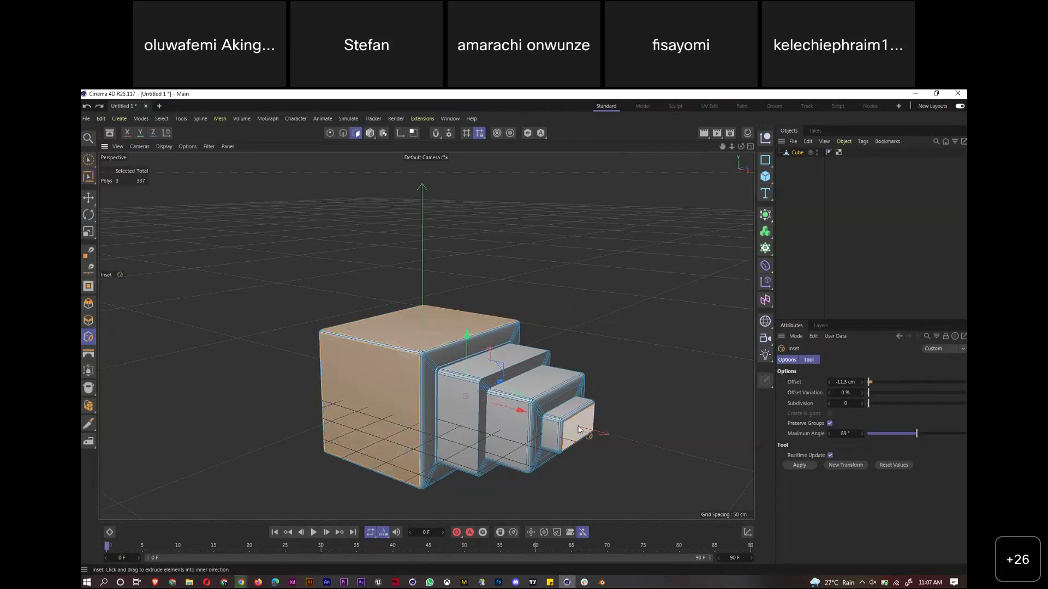
Remove the smallest block's face from the selection, inset the largest block's top and side faces and extrude them inward
{"action": "left_click", "coordinate": [578, 431], "text": "ctrl"}
{"action": "left_click_drag", "start_coordinate": [678, 261], "coordinate": [561, 329]}
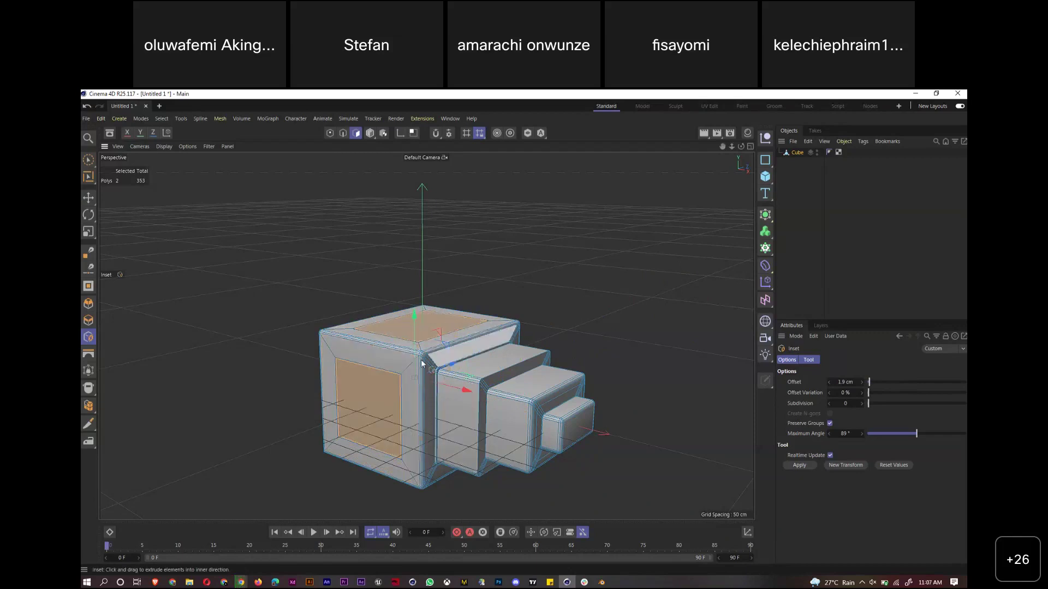
{"action": "key", "text": "d"}
{"action": "left_click_drag", "start_coordinate": [647, 313], "coordinate": [624, 339]}
{"action": "left_click", "coordinate": [495, 424]}
{"action": "left_click_drag", "start_coordinate": [515, 371], "coordinate": [537, 329]}
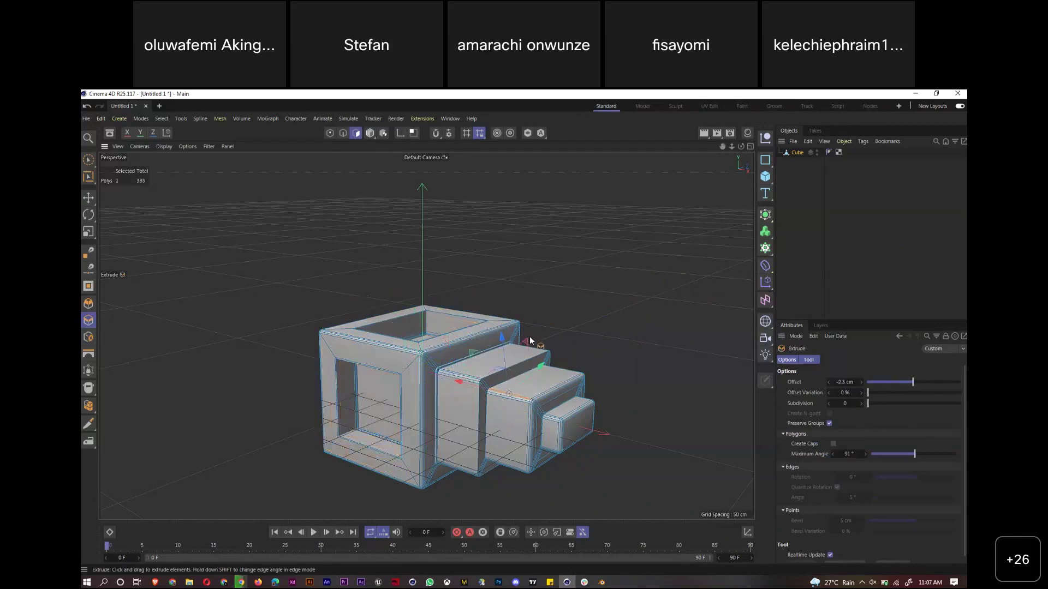
{"action": "key", "text": "i"}
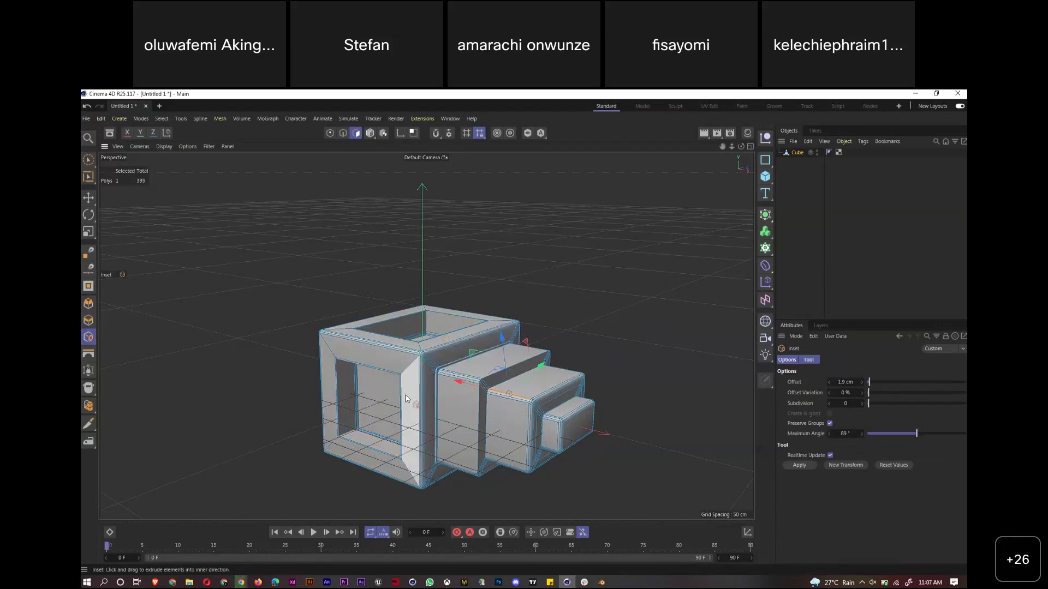
{"action": "key", "text": "ctrl+z"}
Inset the two recessed faces by about 15.7 cm and extrude them outward by about 88.5 cm
{"action": "left_click_drag", "start_coordinate": [627, 291], "coordinate": [541, 335]}
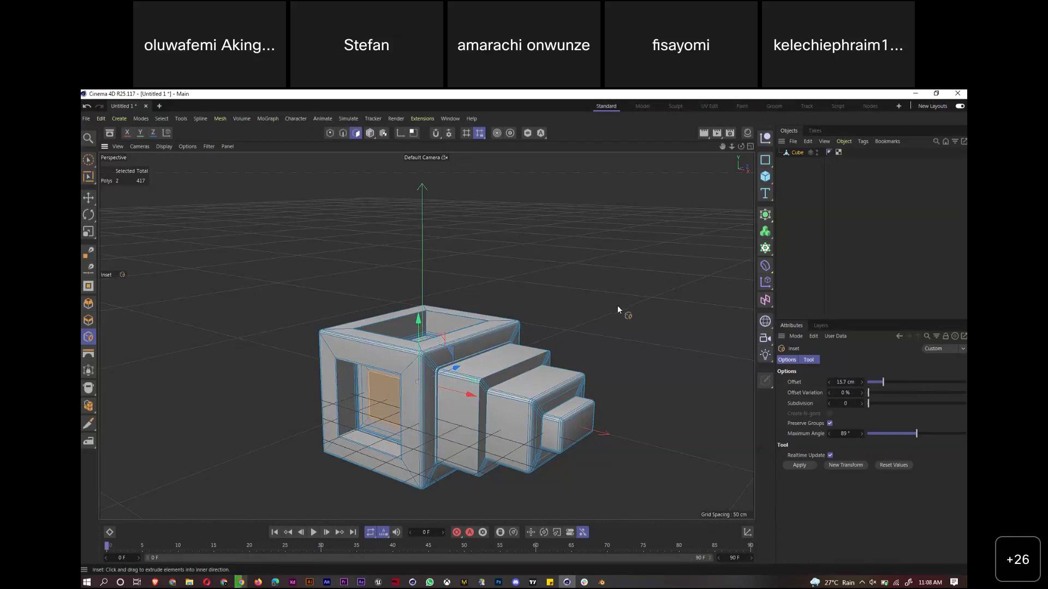
{"action": "key", "text": "d"}
{"action": "left_click_drag", "start_coordinate": [654, 296], "coordinate": [880, 260]}
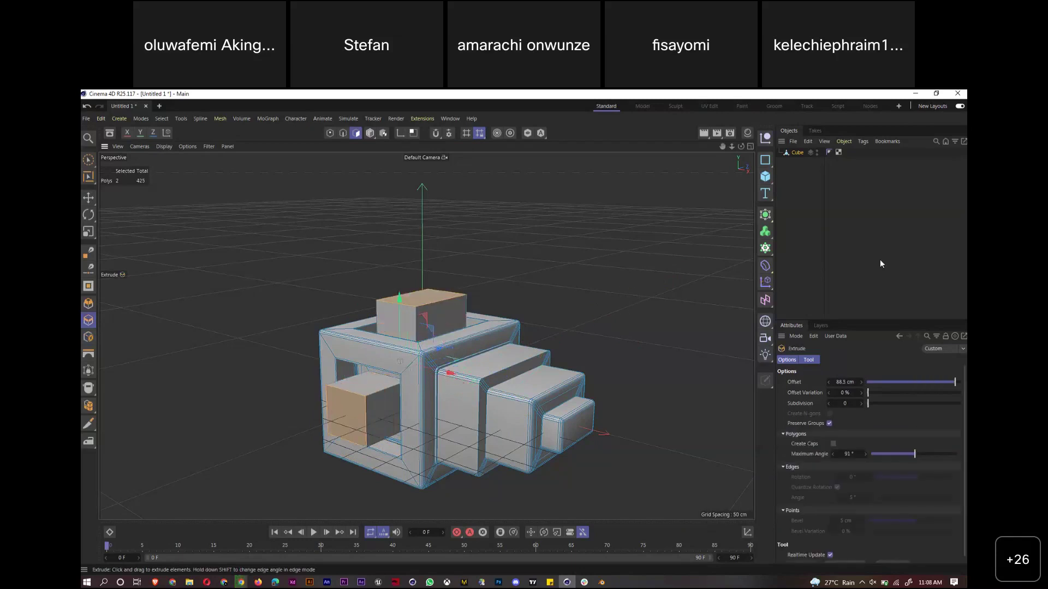
Inset the end faces of both new blocks and extrude them outward again by about 70.2 cm
{"action": "key", "text": "i"}
{"action": "left_click_drag", "start_coordinate": [627, 291], "coordinate": [599, 322]}
{"action": "key", "text": "d"}
{"action": "left_click_drag", "start_coordinate": [614, 372], "coordinate": [599, 315]}
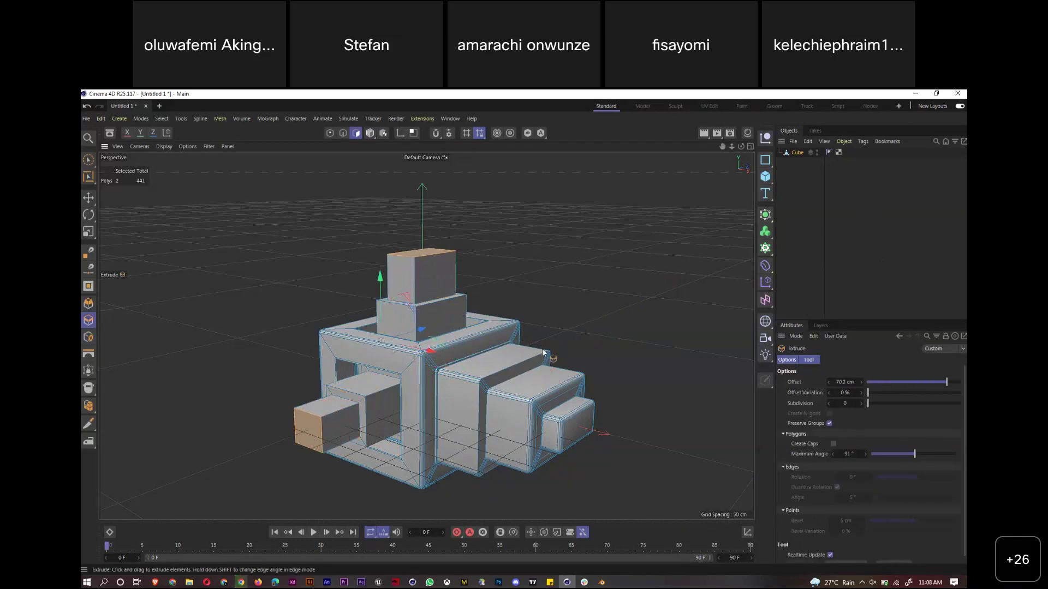
Inset the side face of the uppermost tower block by about 17 cm and extrude it outward by about 82.1 cm
{"action": "left_click", "coordinate": [93, 337]}
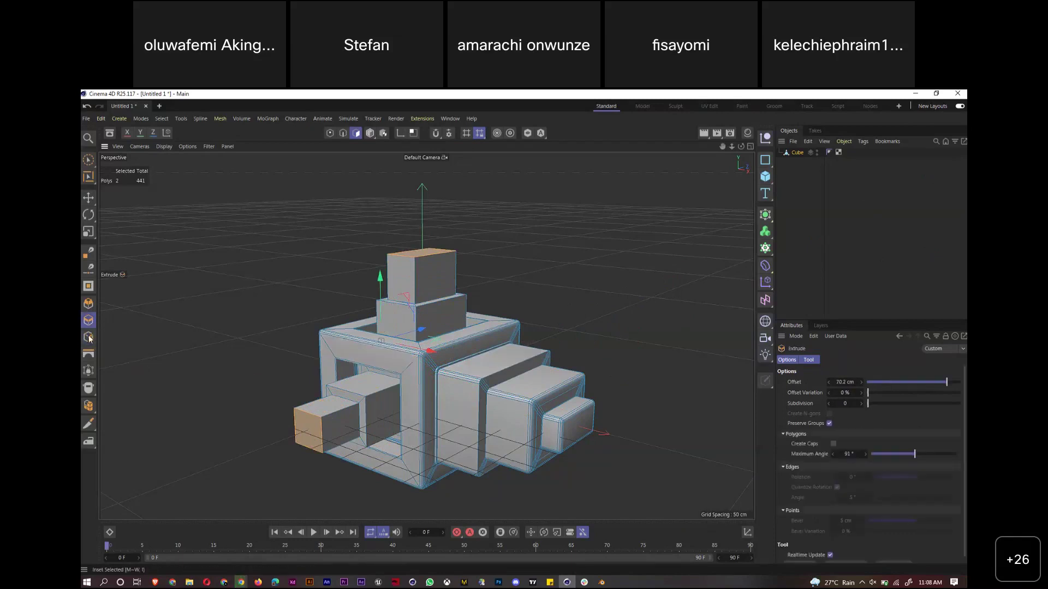
{"action": "left_click", "coordinate": [91, 322]}
{"action": "key", "text": "ctrl+z"}
{"action": "left_click_drag", "start_coordinate": [631, 238], "coordinate": [514, 299]}
{"action": "key", "text": "ctrl+z"}
{"action": "key", "text": "i"}
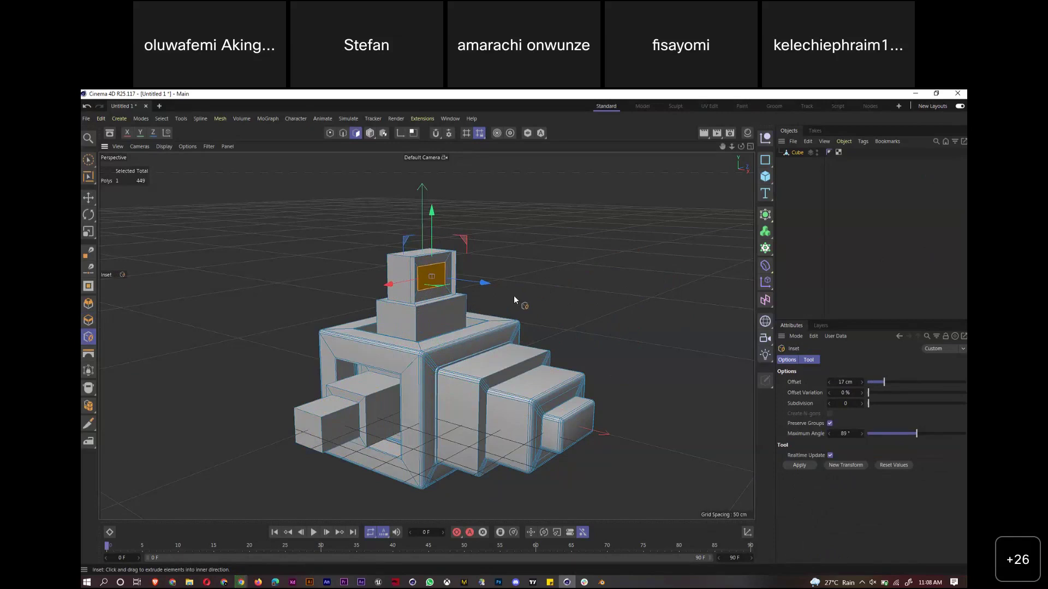
{"action": "key", "text": "d"}
{"action": "left_click_drag", "start_coordinate": [518, 286], "coordinate": [1045, 246]}
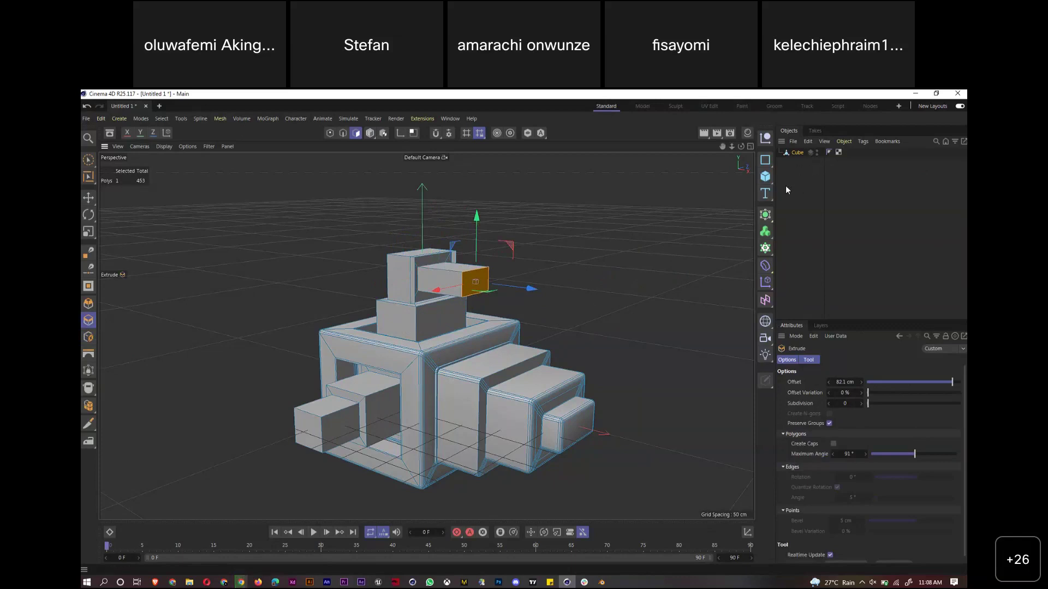
Toggle the Cube's visibility off and on, preview-render the view and deselect the extruded face
{"action": "left_click", "coordinate": [817, 152]}
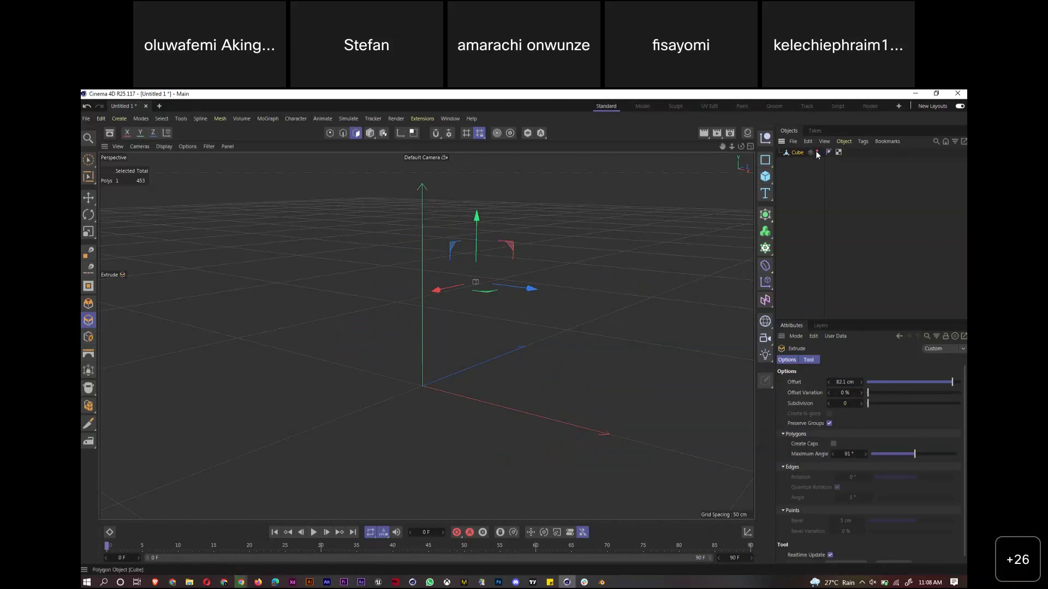
{"action": "left_click", "coordinate": [817, 152]}
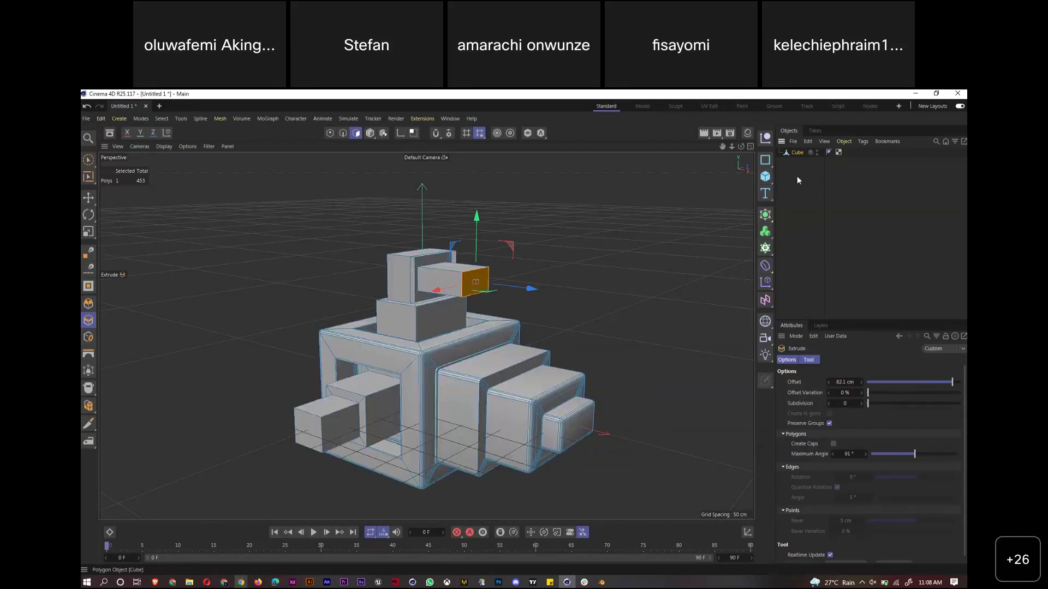
{"action": "key", "text": "ctrl+r"}
{"action": "left_click", "coordinate": [666, 284]}
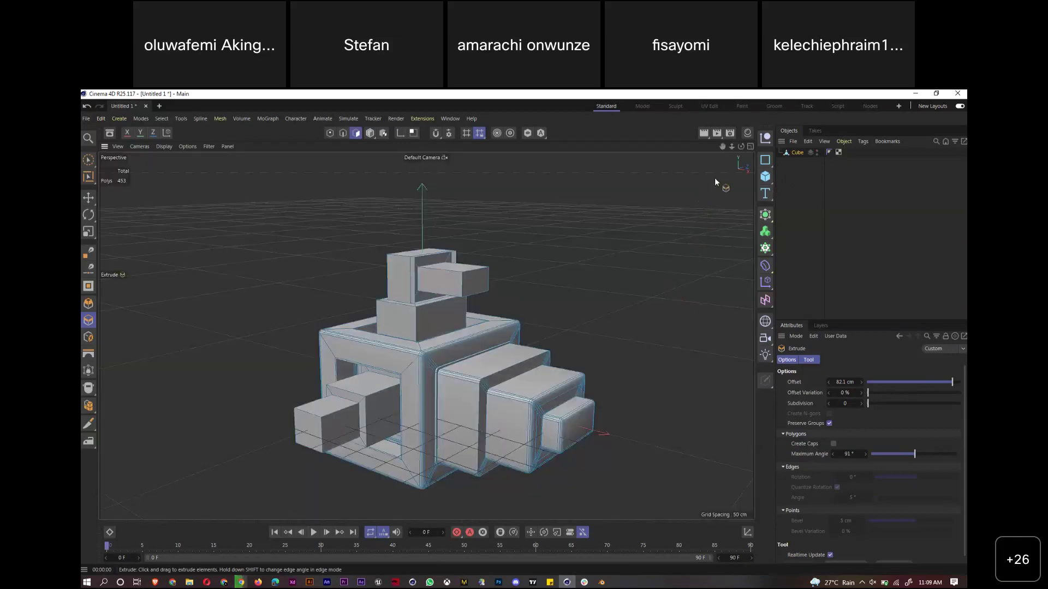
Switch to model mode and raise the whole object along the vertical axis above the grid
{"action": "left_click_drag", "start_coordinate": [731, 147], "coordinate": [656, 142]}
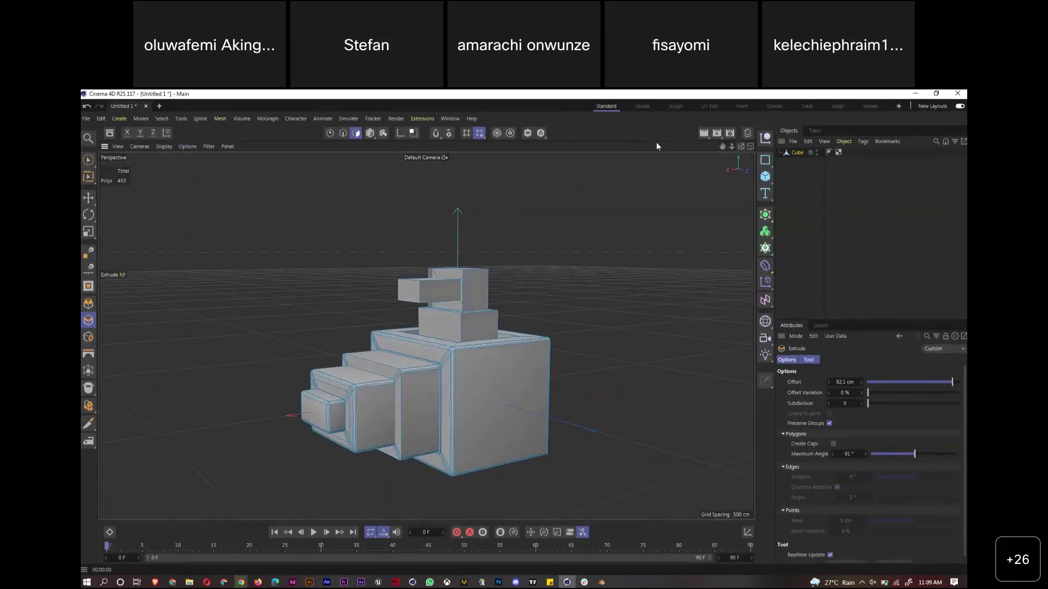
{"action": "left_click_drag", "start_coordinate": [741, 146], "coordinate": [850, 154]}
{"action": "left_click_drag", "start_coordinate": [742, 147], "coordinate": [704, 164]}
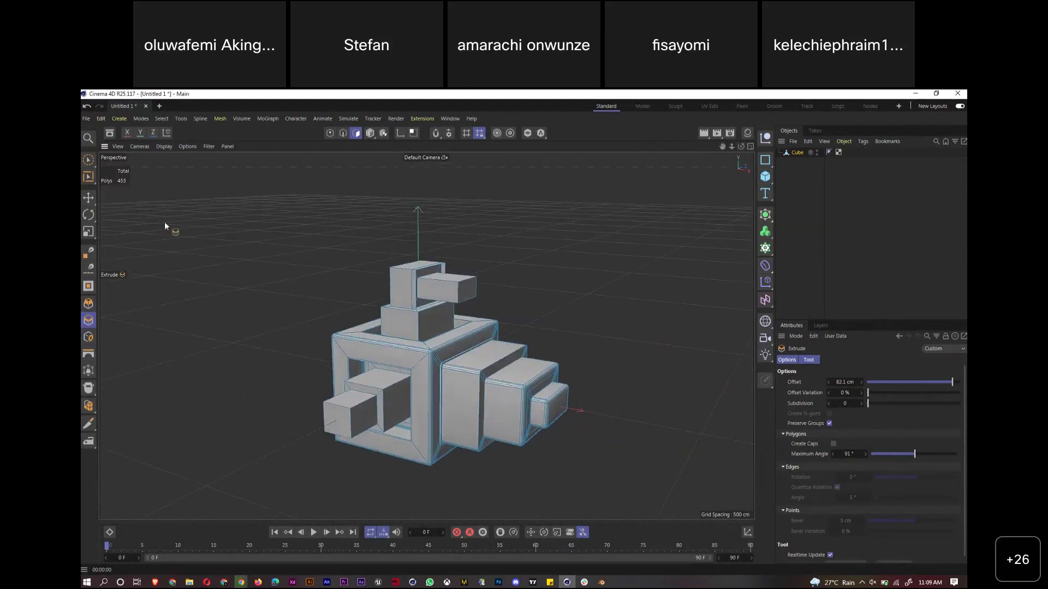
{"action": "key", "text": "Return"}
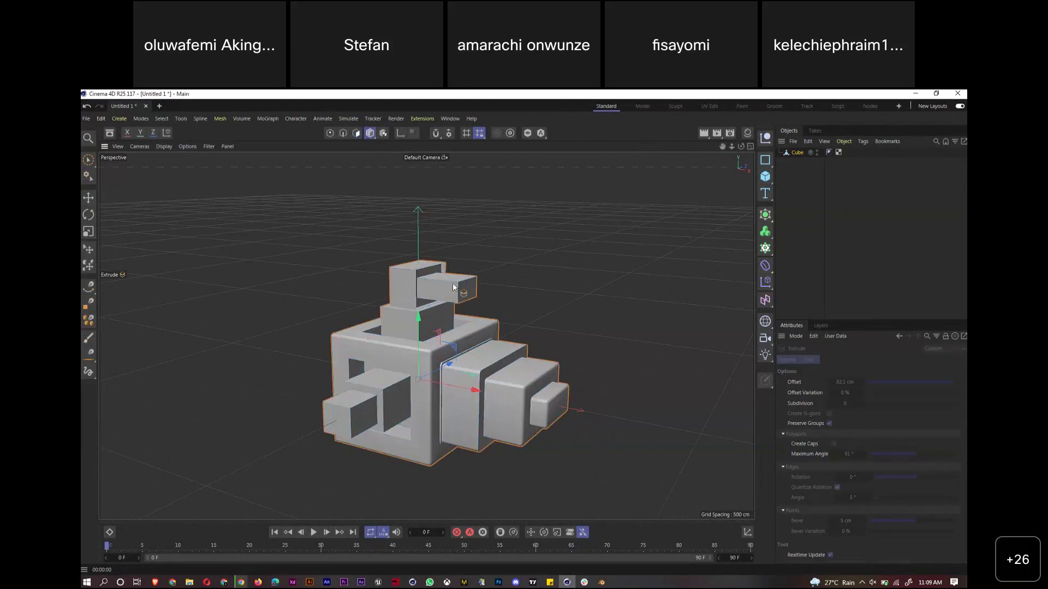
{"action": "left_click_drag", "start_coordinate": [416, 325], "coordinate": [432, 221]}
Set the viewport display to Gouraud Shading (Lines)
{"action": "left_click_drag", "start_coordinate": [719, 196], "coordinate": [735, 137]}
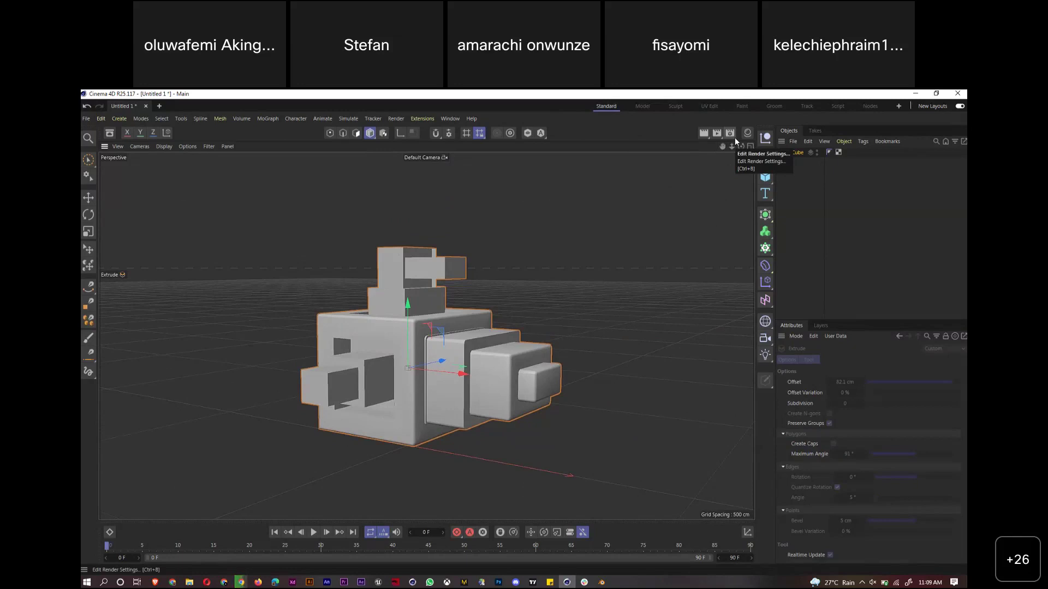
{"action": "key", "text": "n"}
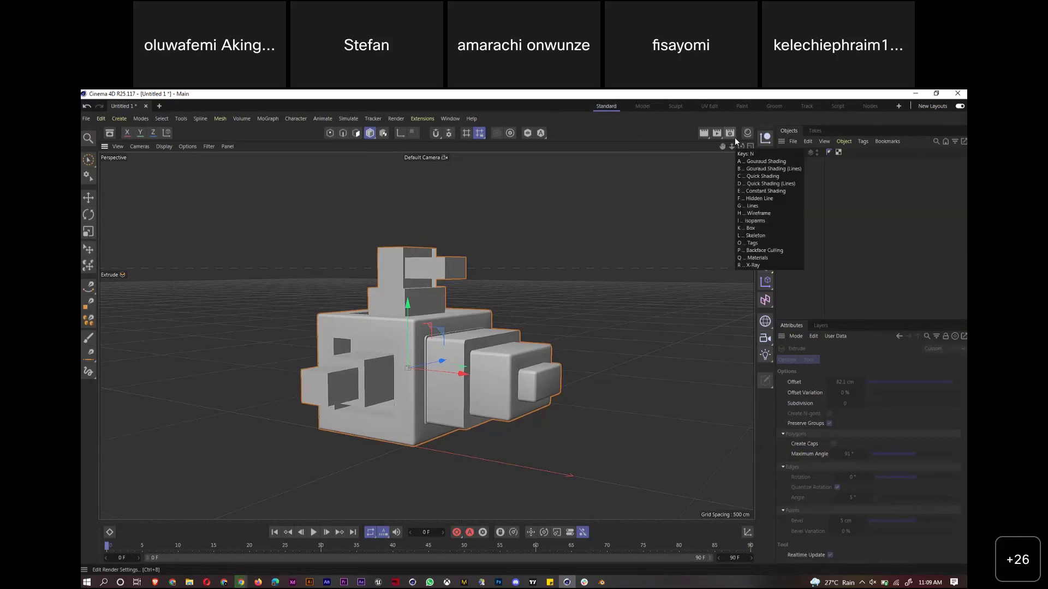
{"action": "key", "text": "b"}
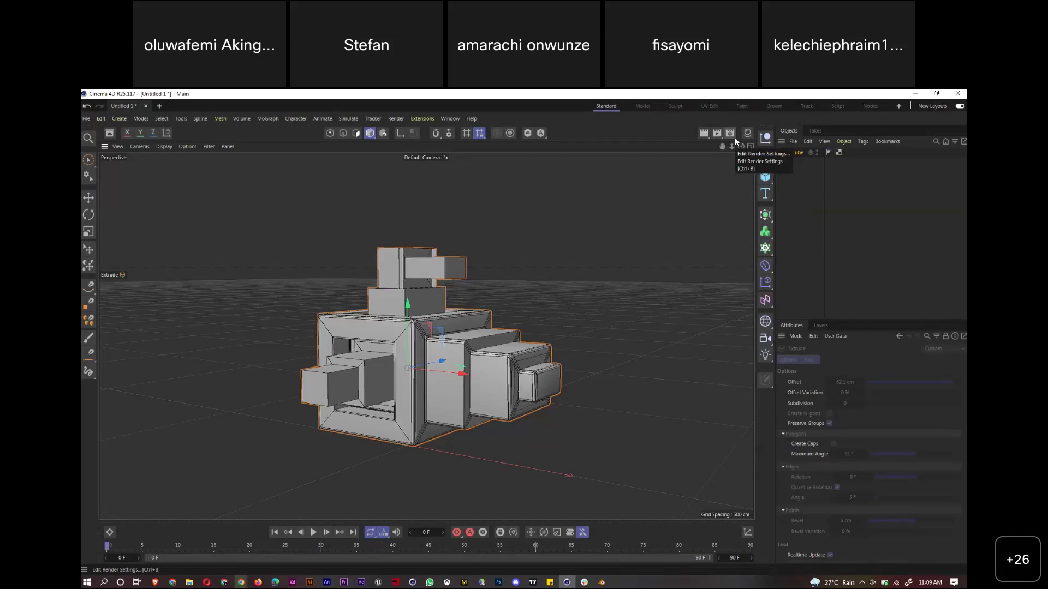
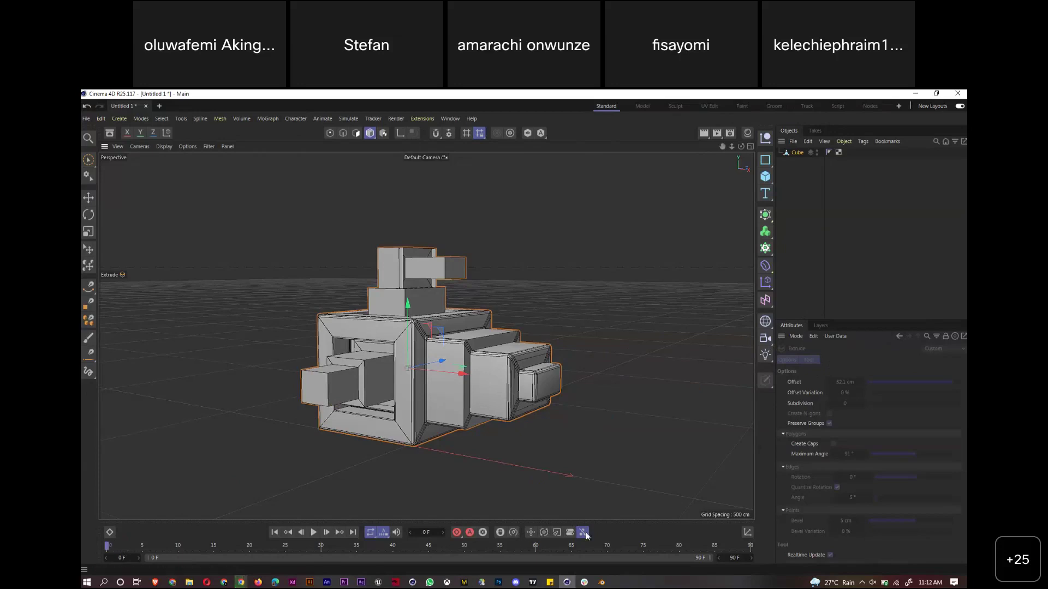
Switch to Cinema 4D R23 and create a new default material
{"action": "left_click", "coordinate": [413, 582]}
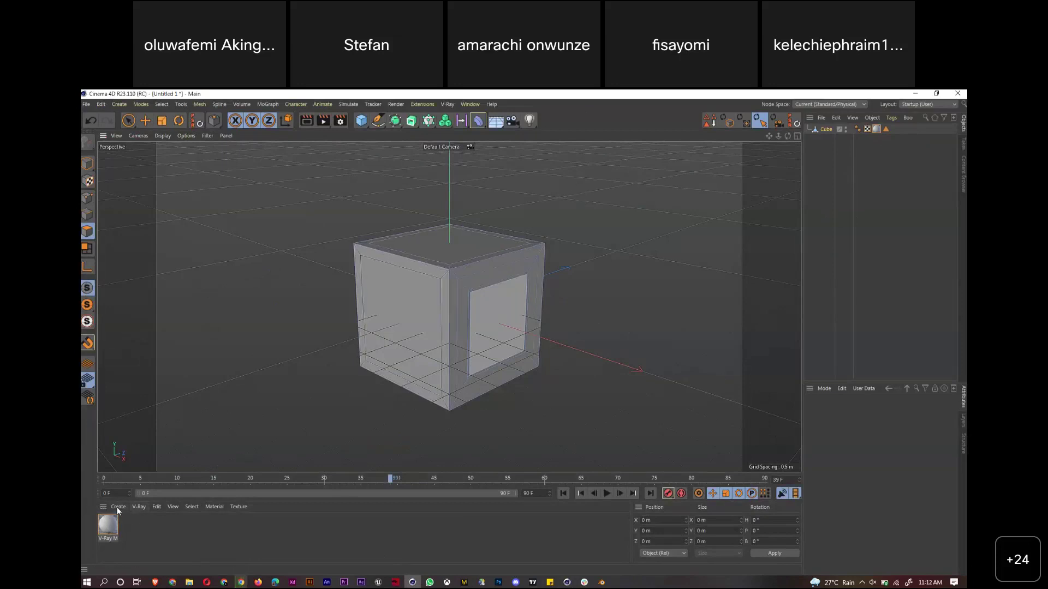
{"action": "left_click", "coordinate": [125, 507]}
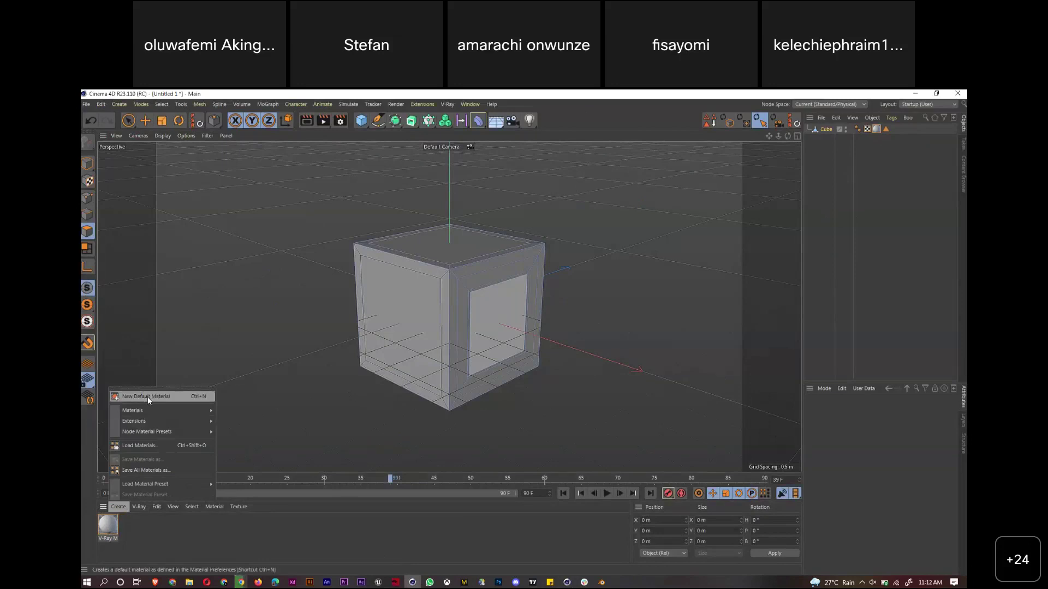
{"action": "left_click", "coordinate": [147, 396]}
Open the new material for editing, set its color V value to 98 % and disable the Color channel
{"action": "double_click", "coordinate": [109, 524]}
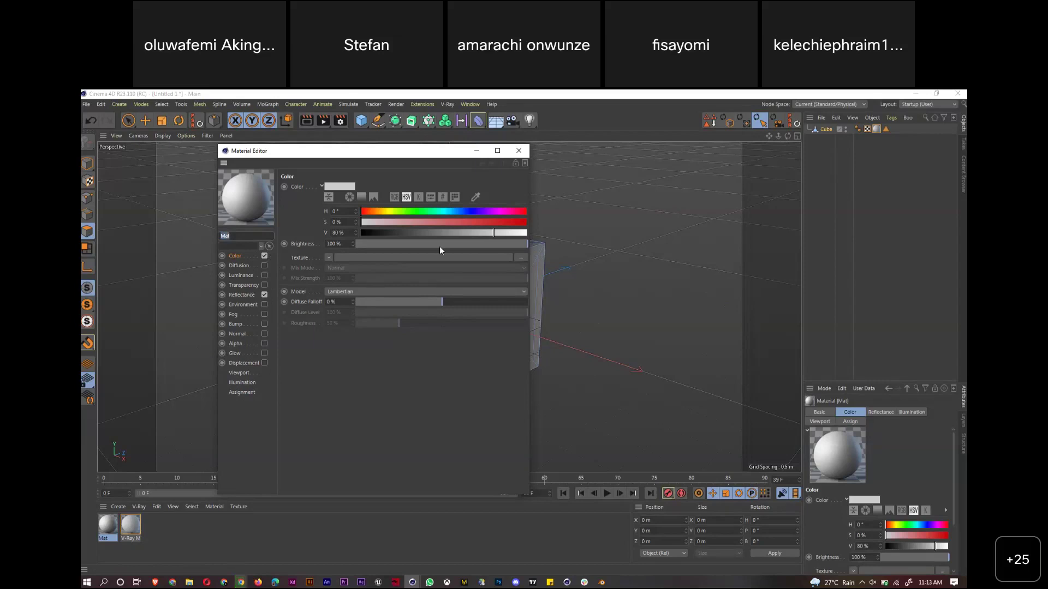
{"action": "left_click_drag", "start_coordinate": [509, 235], "coordinate": [517, 233]}
{"action": "left_click", "coordinate": [264, 256]}
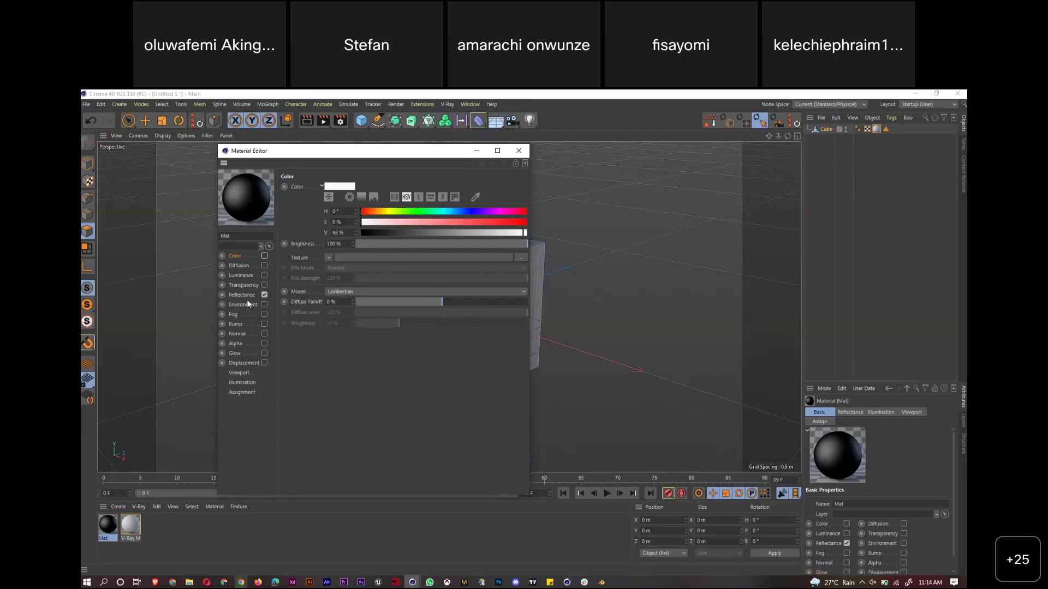
In the Reflectance channel, set the specular layer's type to Reflection (Legacy), roughness to 29 % and reflection strength to 89 %
{"action": "left_click", "coordinate": [241, 296]}
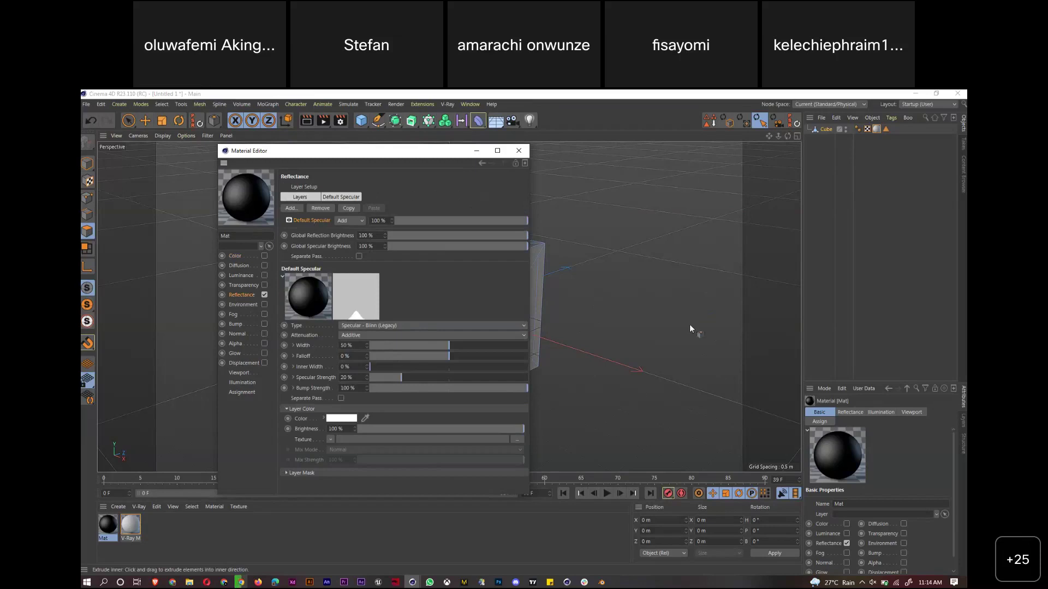
{"action": "left_click", "coordinate": [350, 327]}
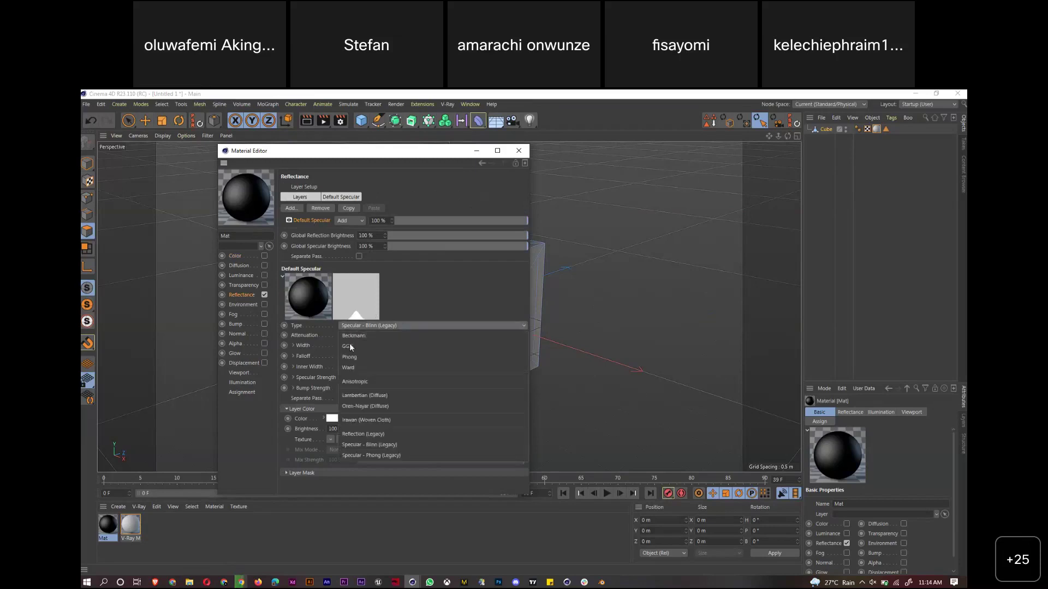
{"action": "left_click", "coordinate": [390, 437]}
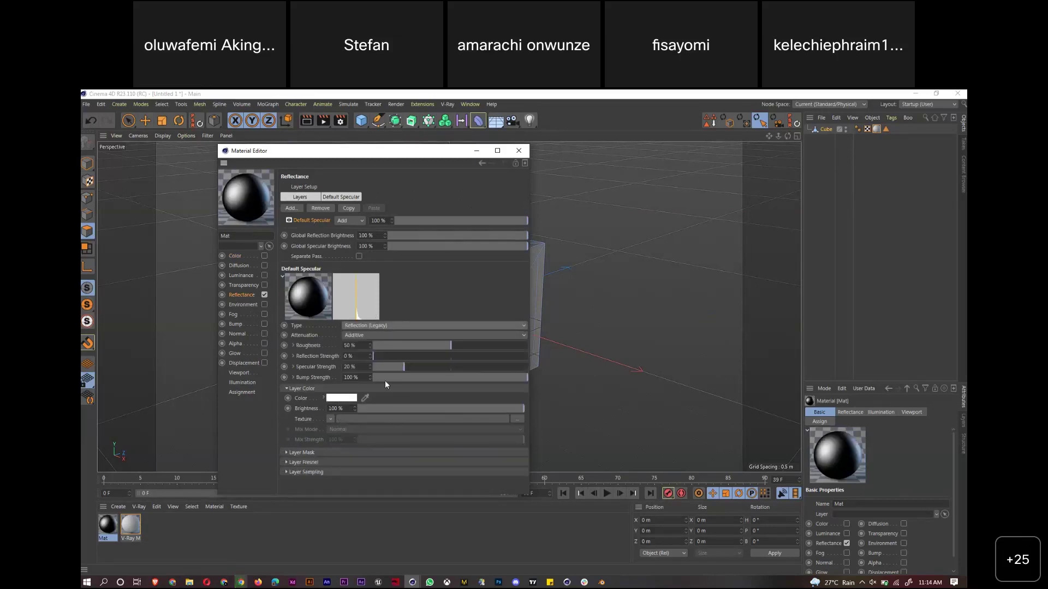
{"action": "left_click_drag", "start_coordinate": [395, 356], "coordinate": [419, 349]}
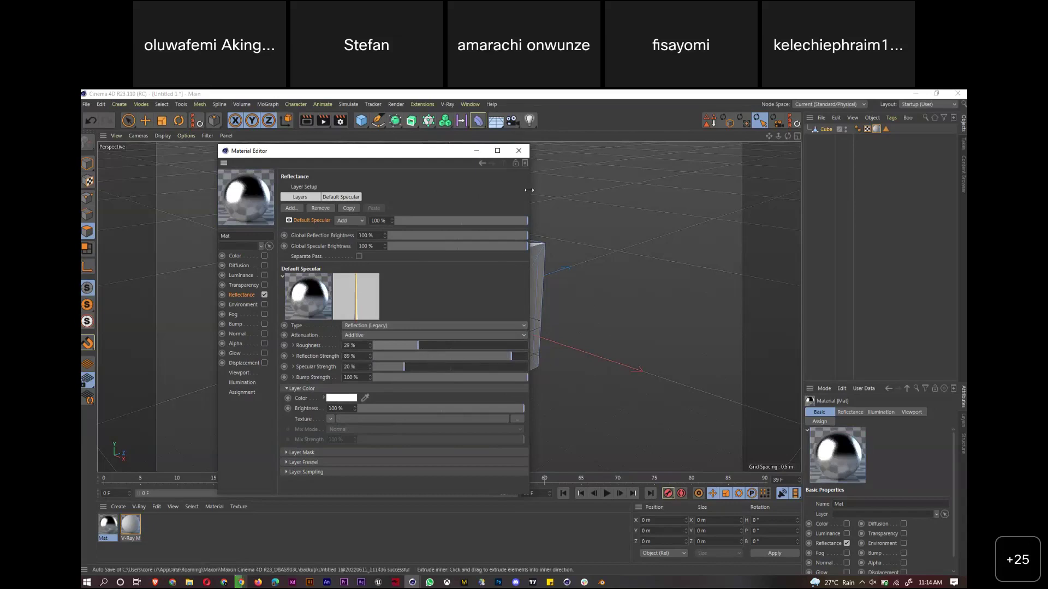
{"action": "left_click", "coordinate": [518, 151]}
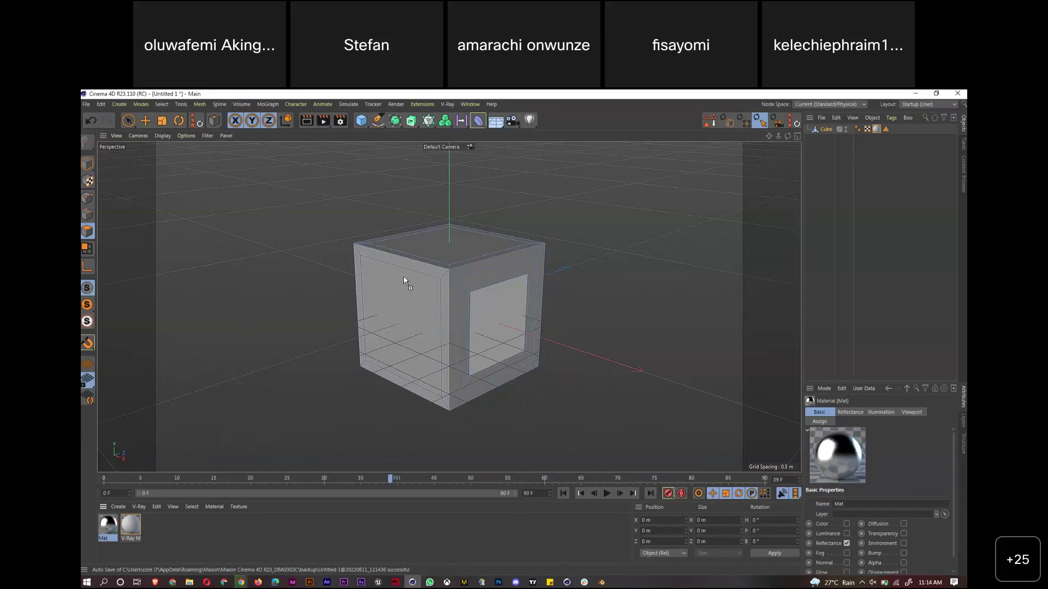
Apply the reflective Mat material to the cube and add a Floor object
{"action": "left_click_drag", "start_coordinate": [404, 276], "coordinate": [404, 280]}
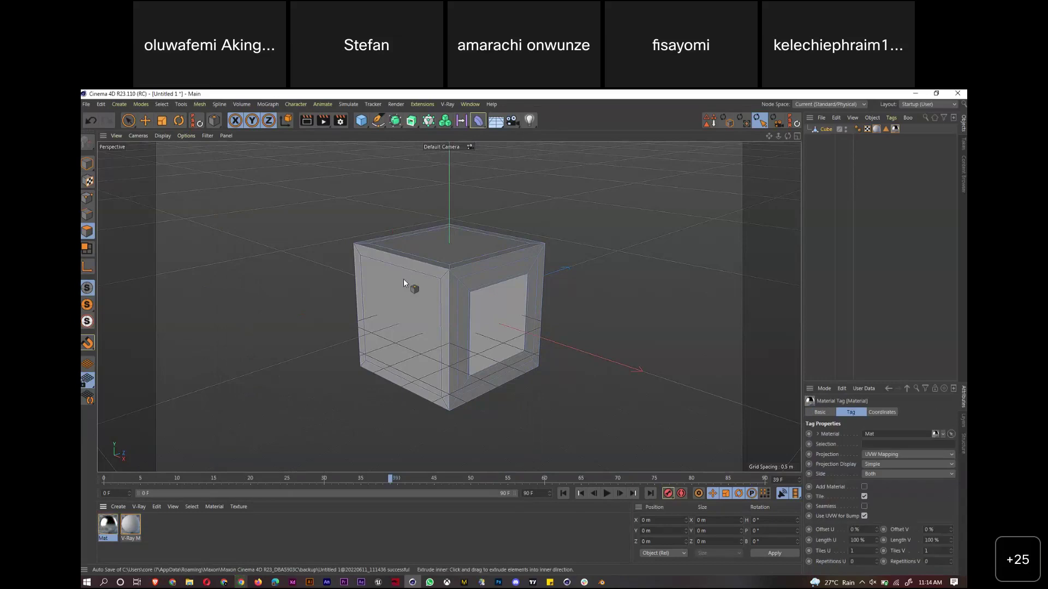
{"action": "left_click", "coordinate": [495, 122]}
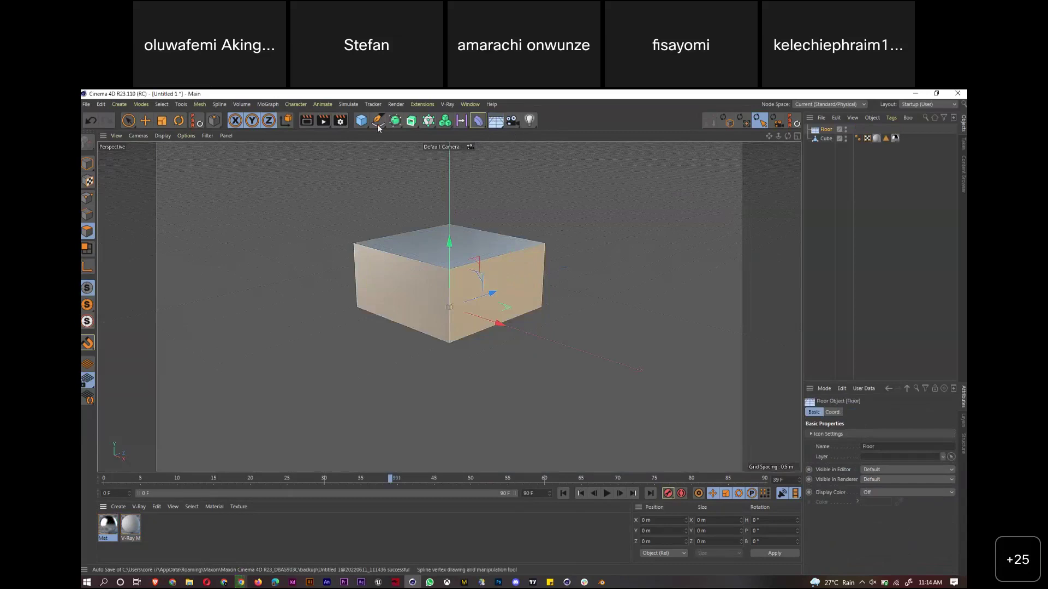
Add the Ambient Occlusion and Global Illumination effects to the render settings
{"action": "left_click", "coordinate": [339, 120]}
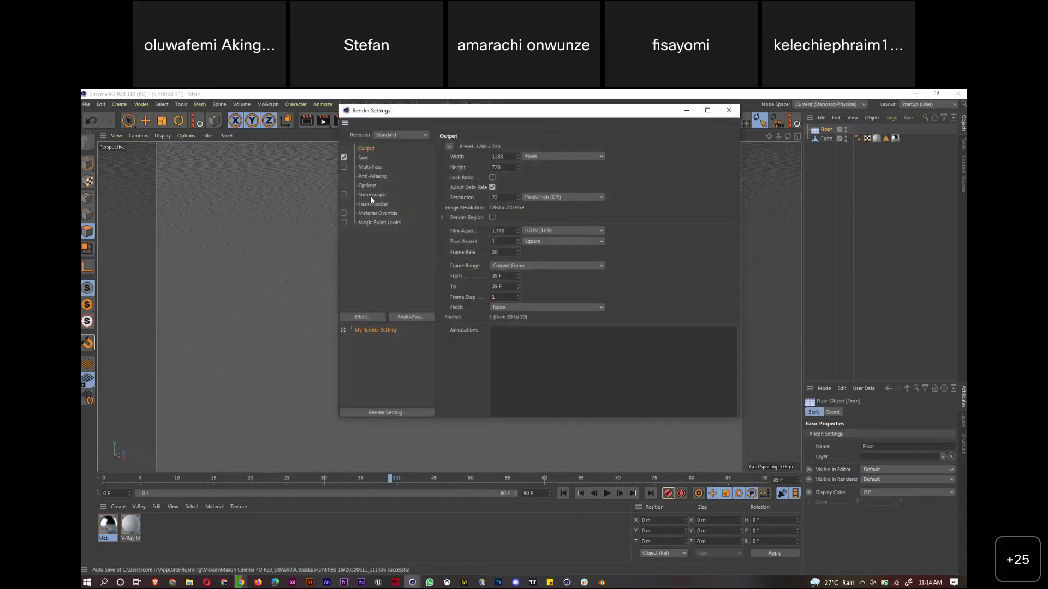
{"action": "left_click", "coordinate": [369, 318]}
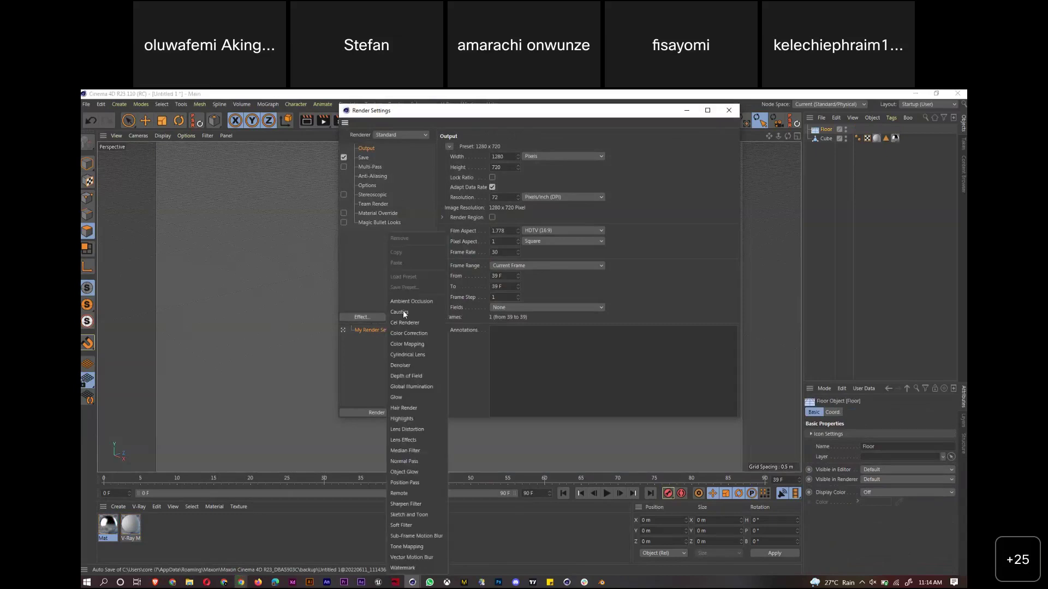
{"action": "left_click", "coordinate": [406, 304]}
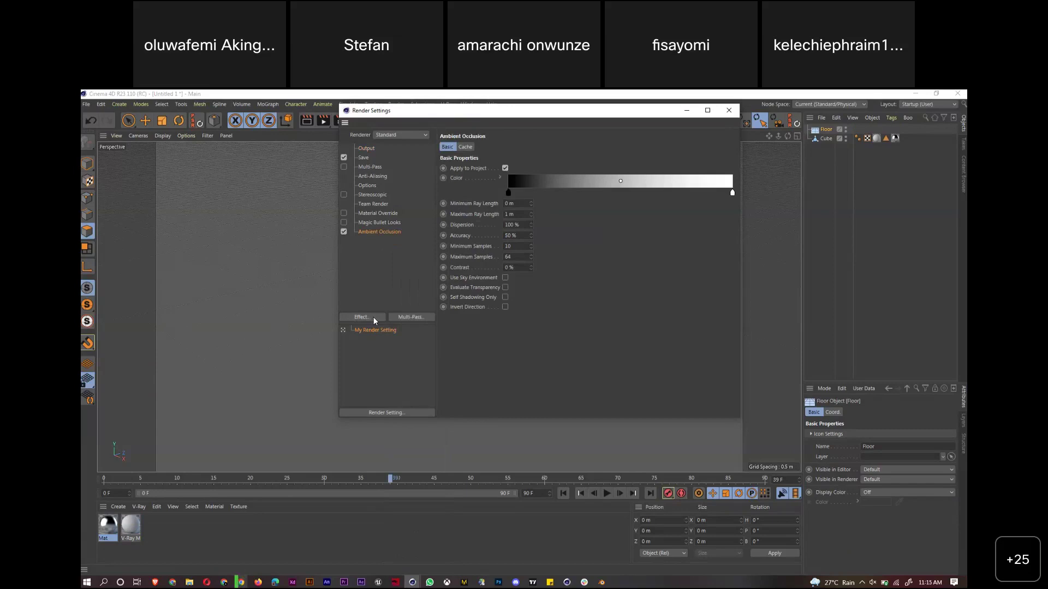
{"action": "left_click", "coordinate": [374, 321]}
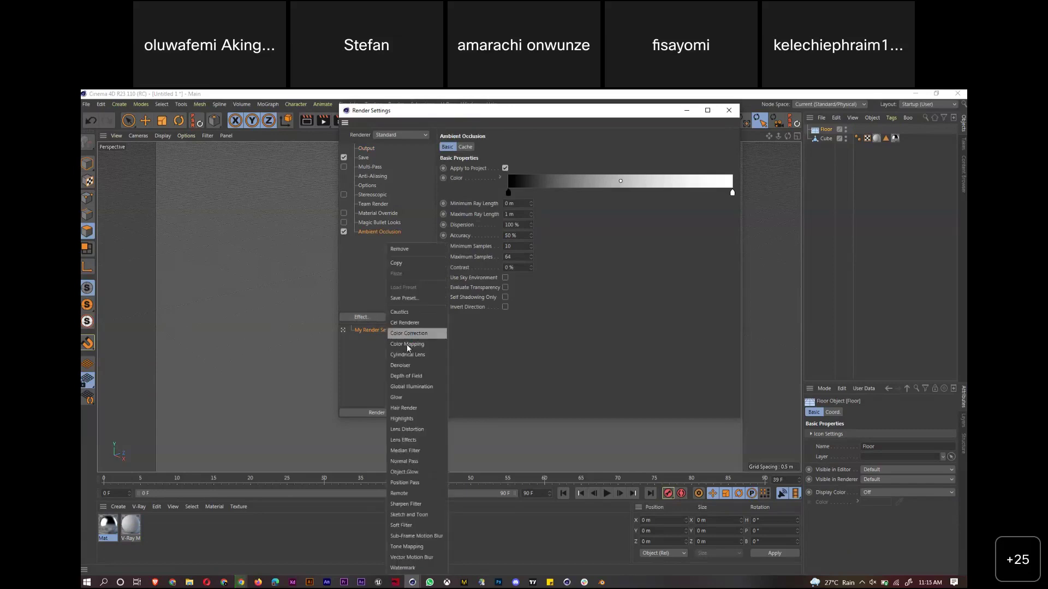
{"action": "left_click", "coordinate": [417, 391]}
{"action": "left_click", "coordinate": [730, 112]}
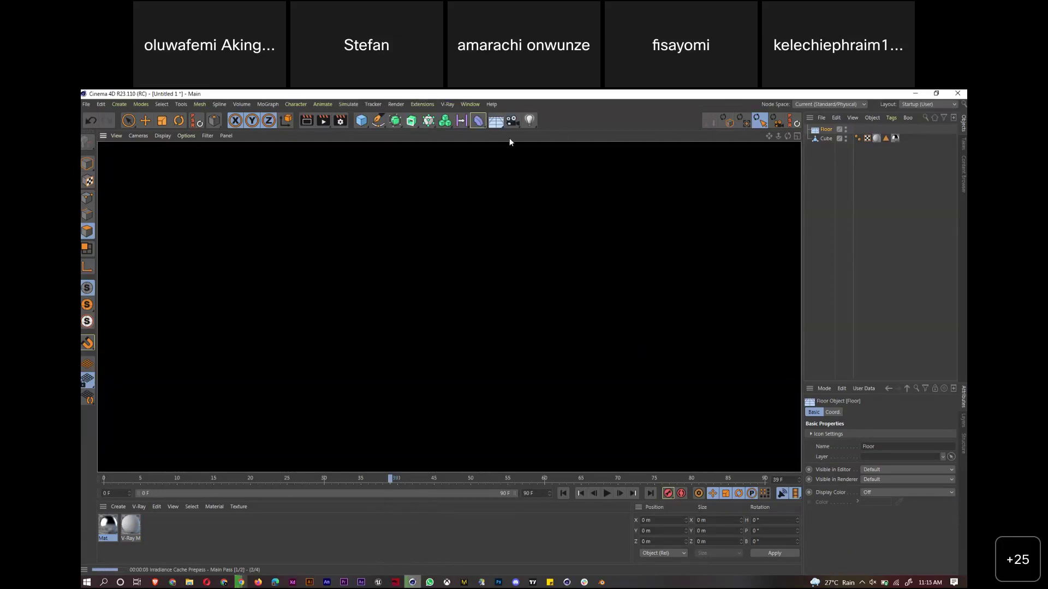
Add a Physical Sky object to the scene
{"action": "left_click_drag", "start_coordinate": [498, 122], "coordinate": [607, 136]}
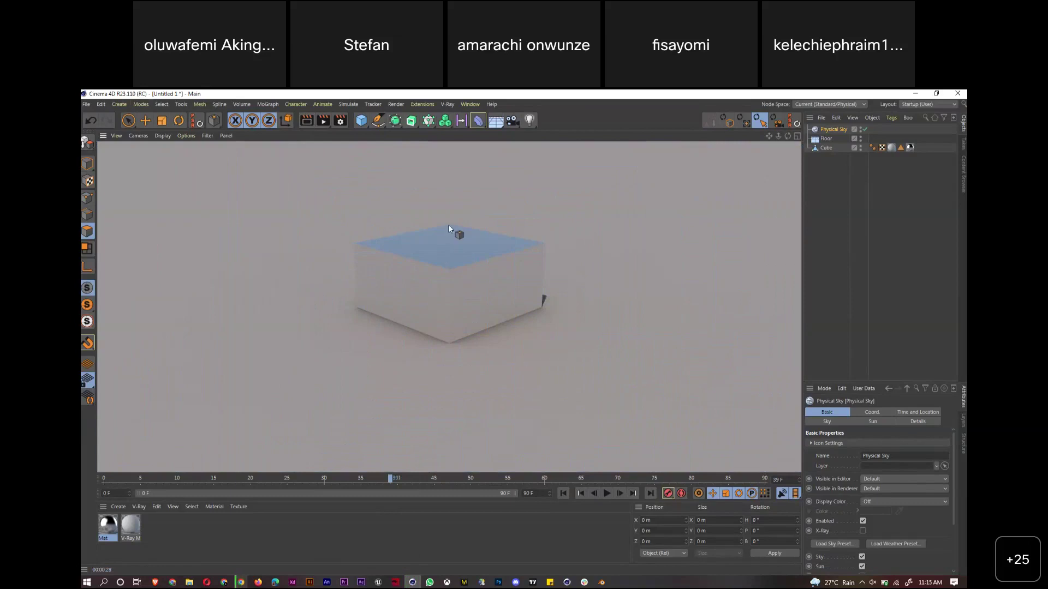
Add a sphere, move it beside the cube along the red axis and scale it down to about a quarter
{"action": "left_click", "coordinate": [361, 121]}
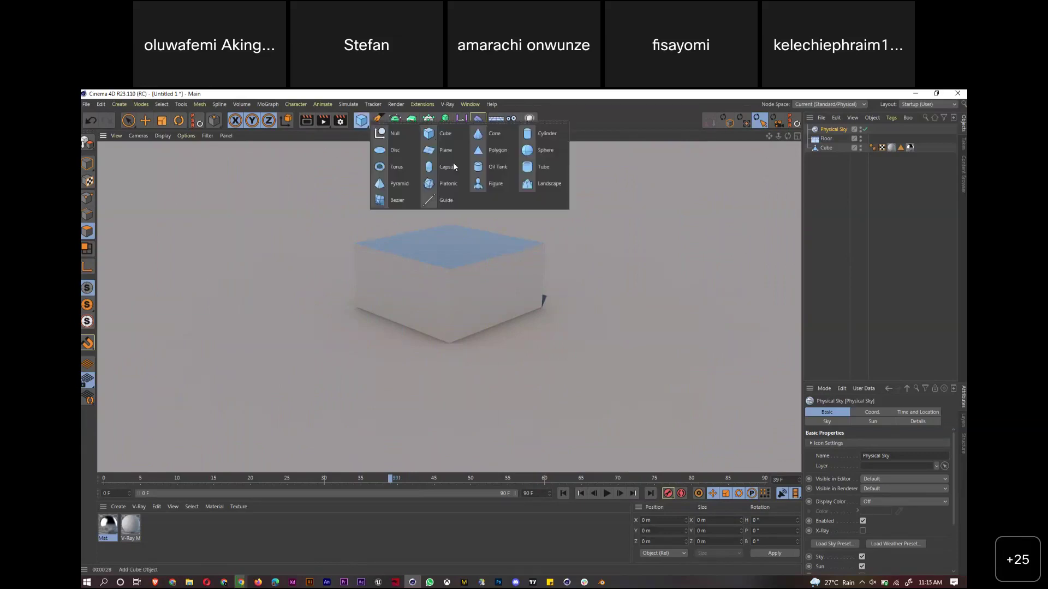
{"action": "left_click", "coordinate": [545, 150]}
{"action": "left_click_drag", "start_coordinate": [456, 274], "coordinate": [679, 318]}
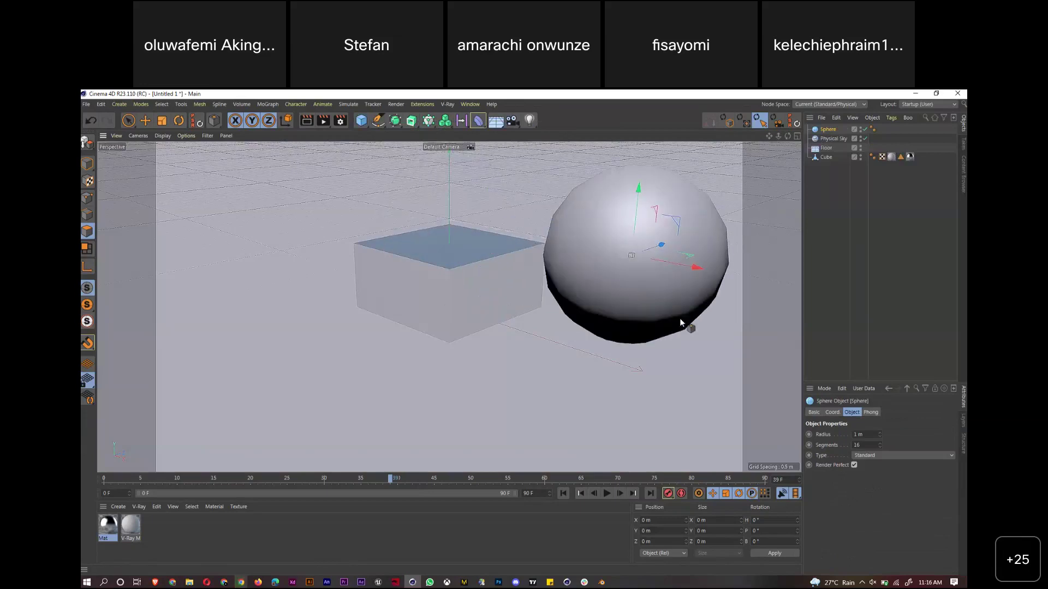
{"action": "key", "text": "t"}
{"action": "left_click_drag", "start_coordinate": [730, 173], "coordinate": [577, 370]}
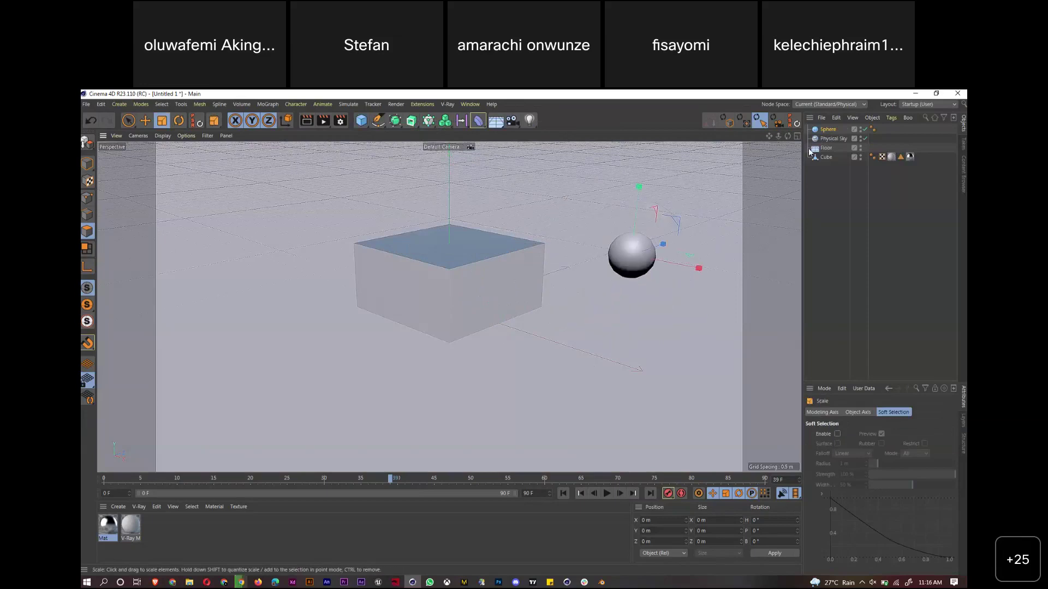
Move the floor down along the vertical axis to the base of the cube
{"action": "left_click", "coordinate": [825, 148]}
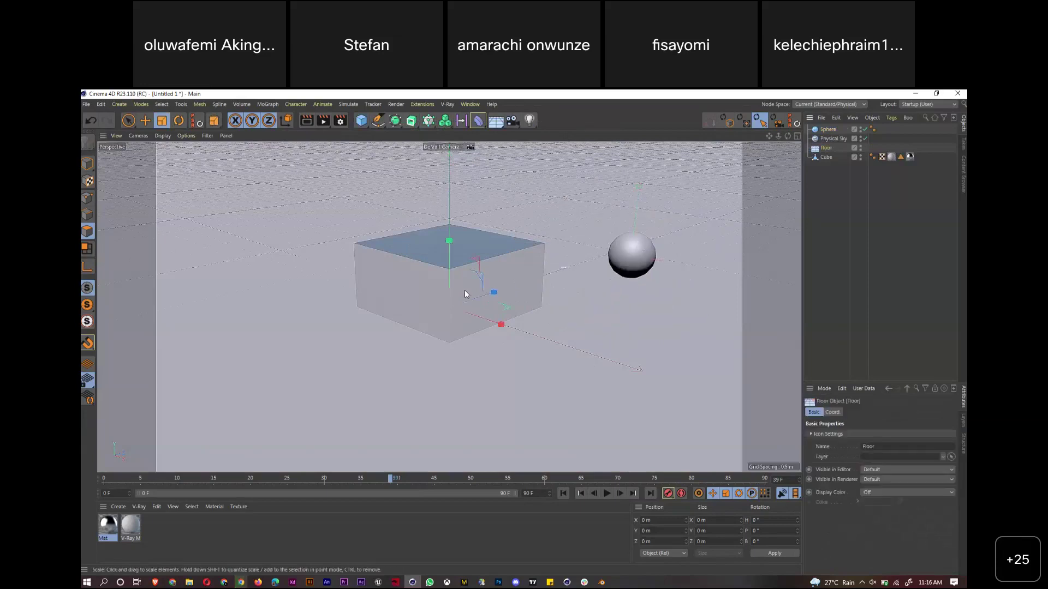
{"action": "key", "text": "e"}
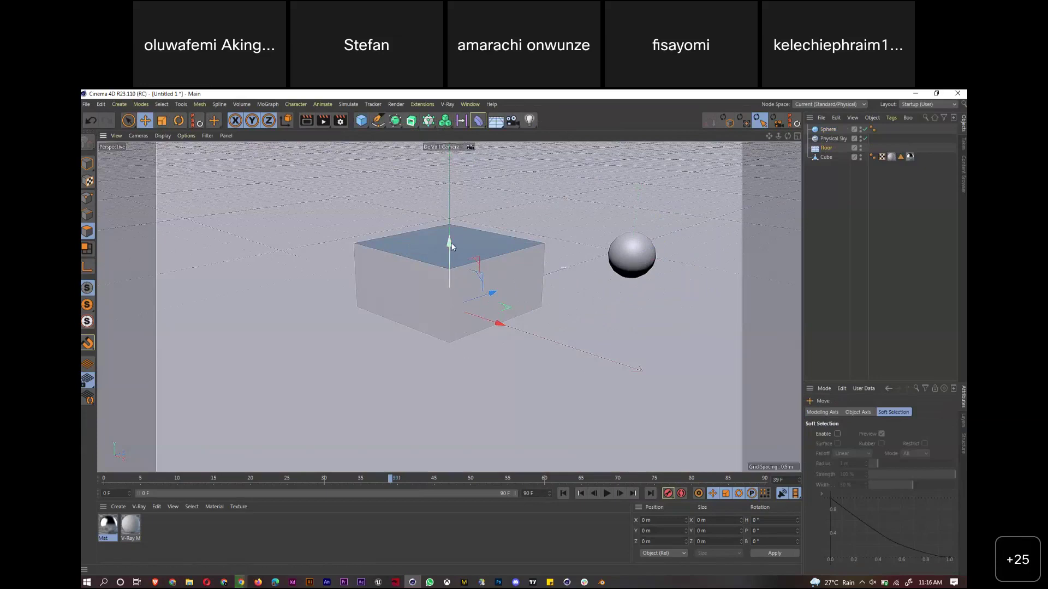
{"action": "left_click_drag", "start_coordinate": [450, 306], "coordinate": [443, 361]}
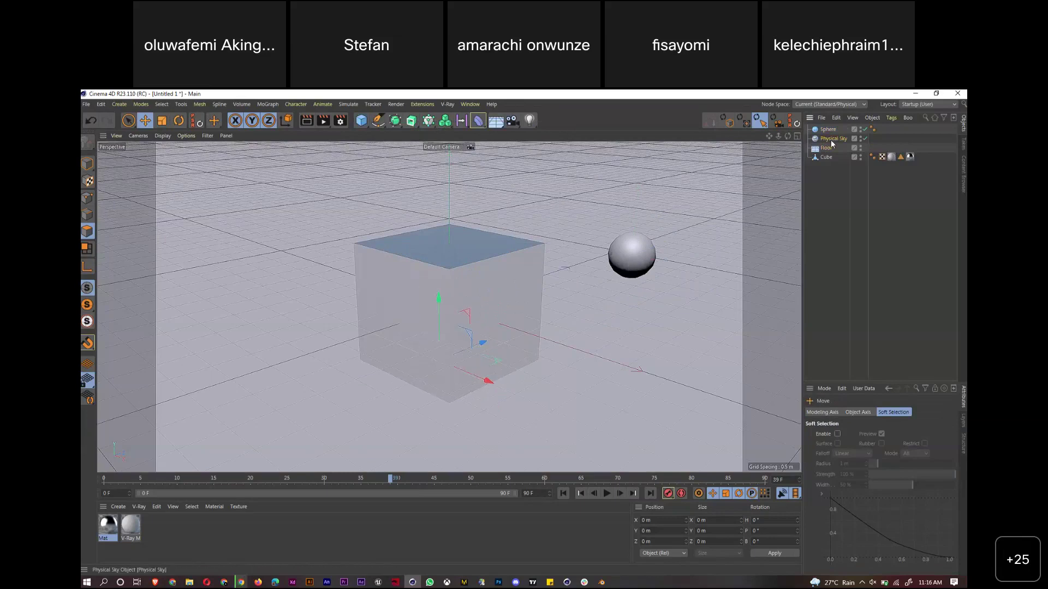
Load a pale cloudy sky preset onto the Physical Sky, then replace it with a different cloudy preset
{"action": "left_click", "coordinate": [832, 140]}
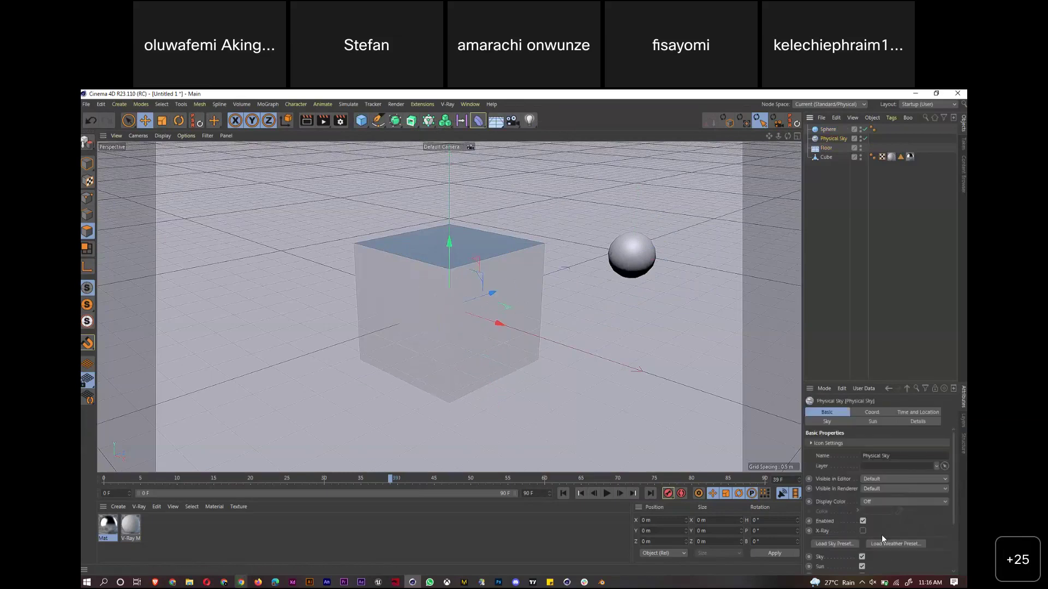
{"action": "left_click", "coordinate": [841, 543]}
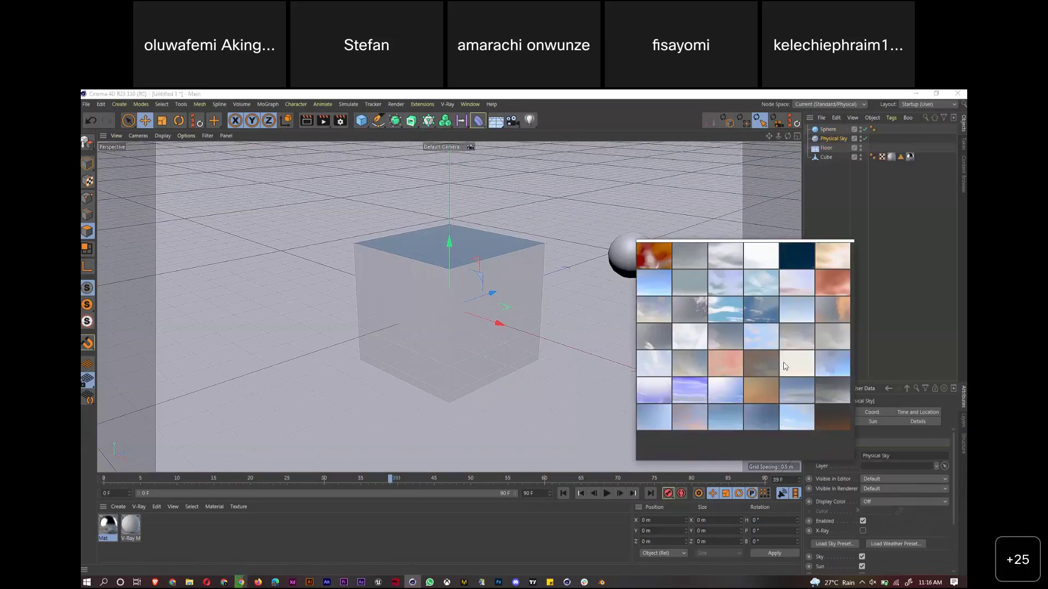
{"action": "left_click", "coordinate": [814, 287]}
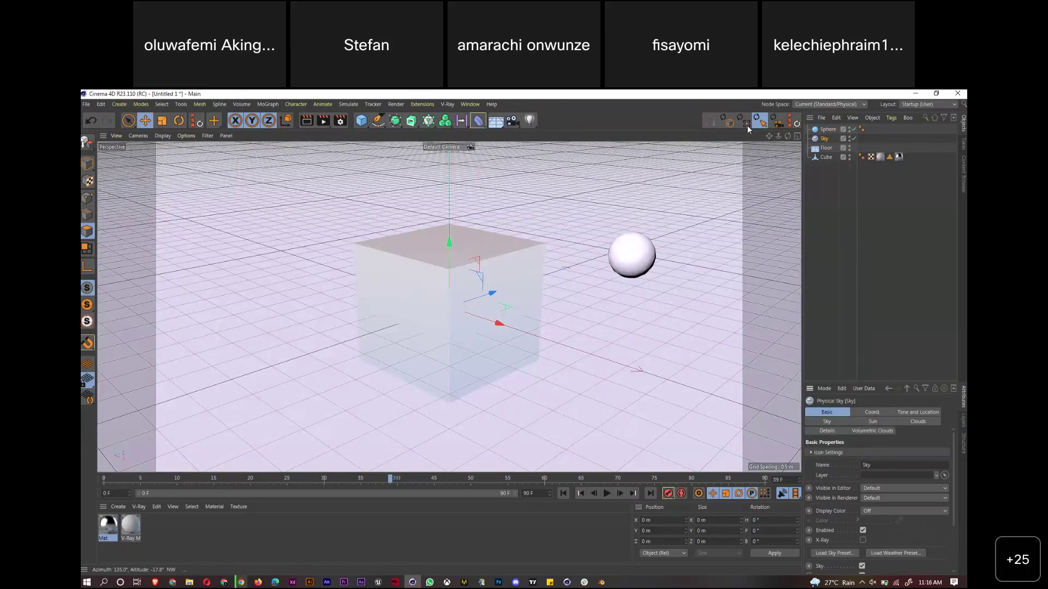
{"action": "left_click", "coordinate": [828, 554]}
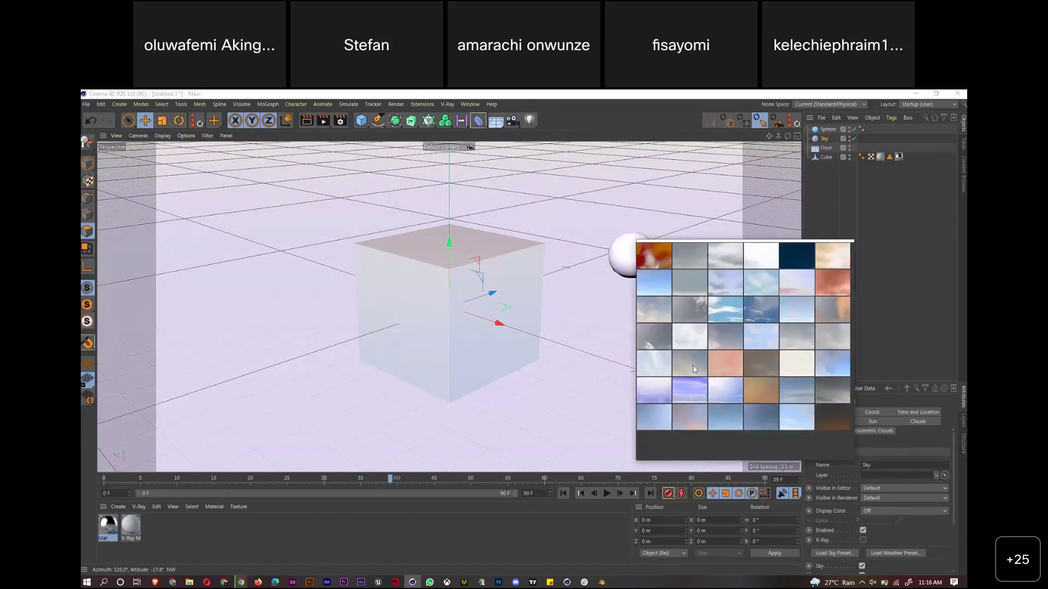
{"action": "left_click", "coordinate": [660, 371]}
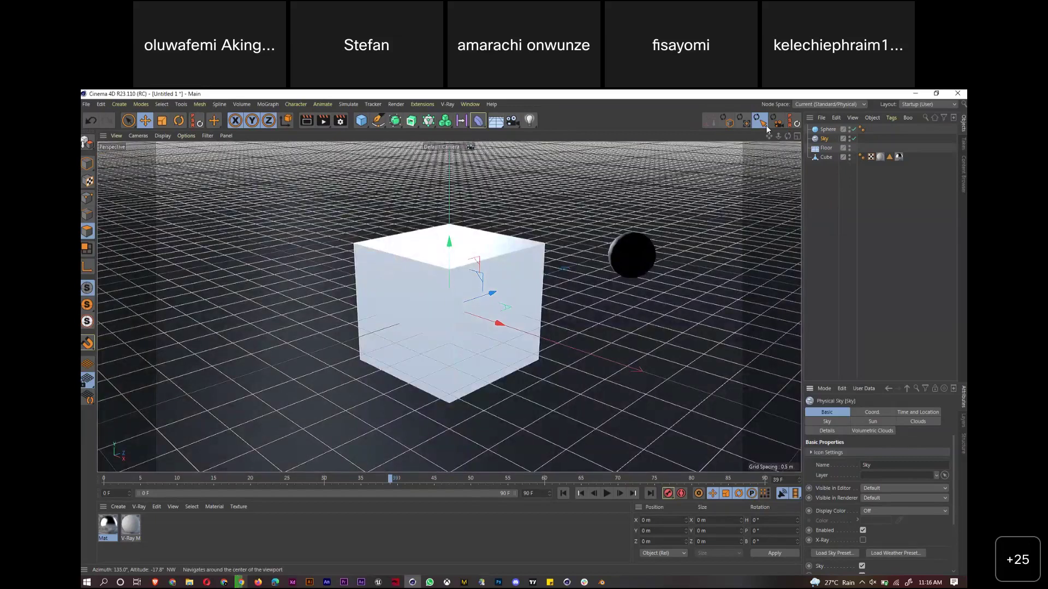
Orbit to a lower viewpoint and render the perspective view
{"action": "left_click_drag", "start_coordinate": [789, 135], "coordinate": [778, 129]}
{"action": "key", "text": "ctrl+r"}
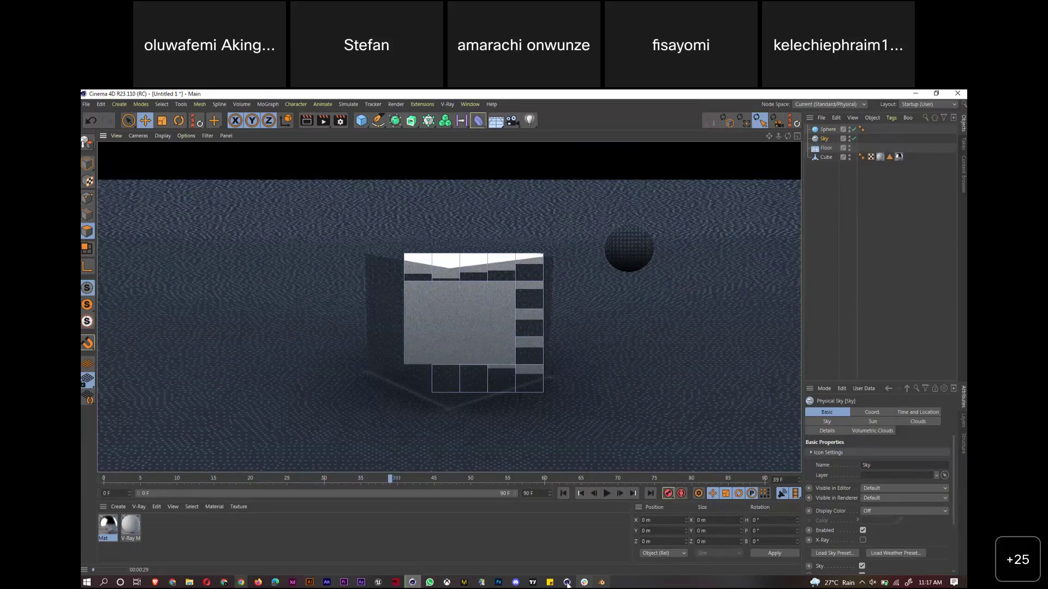
Switch to Cinema 4D R25 and reduce the height of the viewport to leave space below the timeline
{"action": "left_click", "coordinate": [567, 582]}
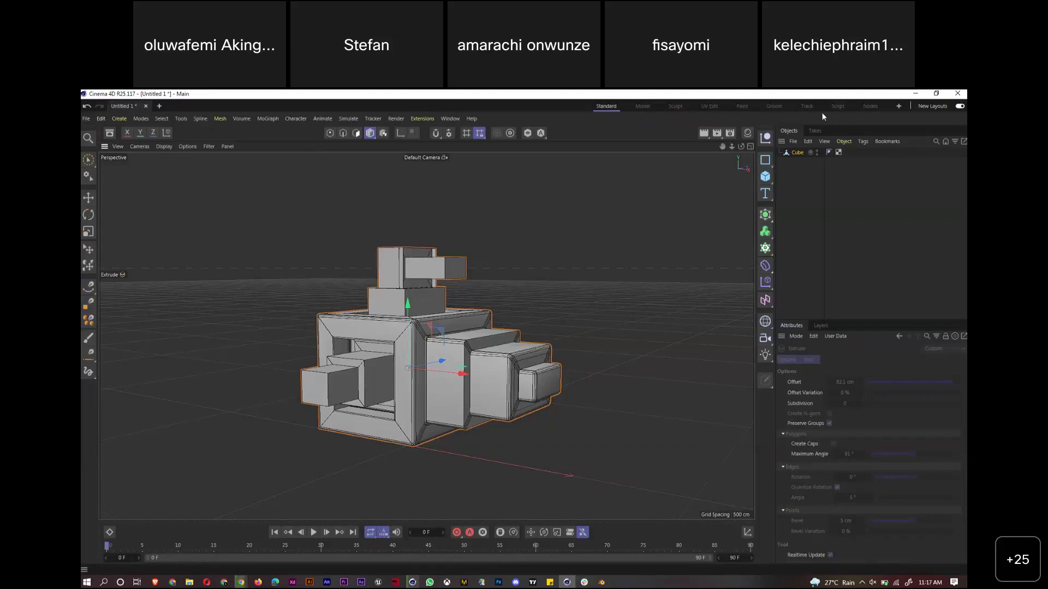
{"action": "left_click", "coordinate": [899, 106]}
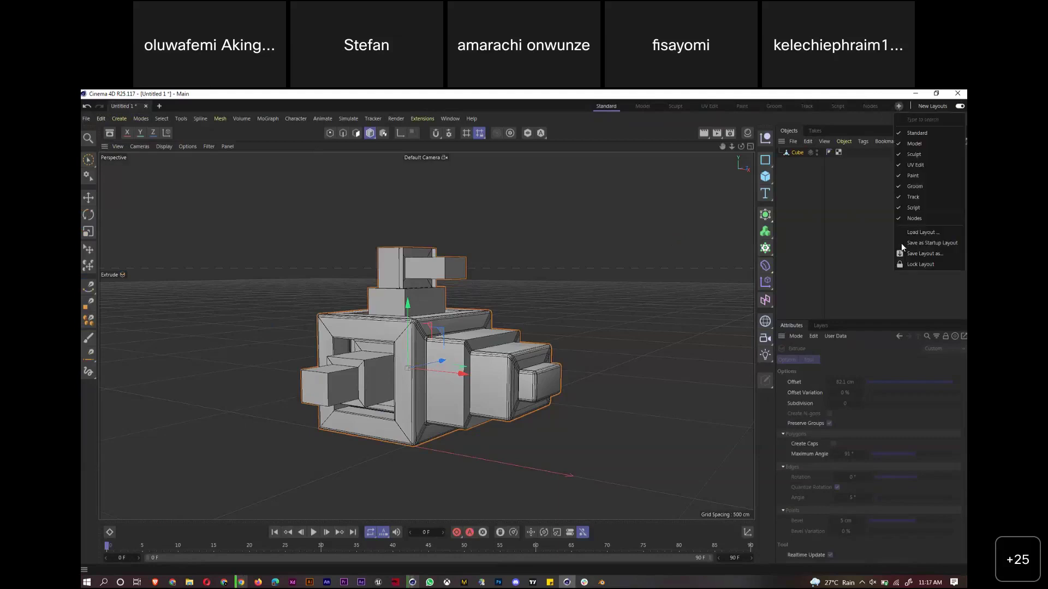
{"action": "left_click", "coordinate": [902, 243]}
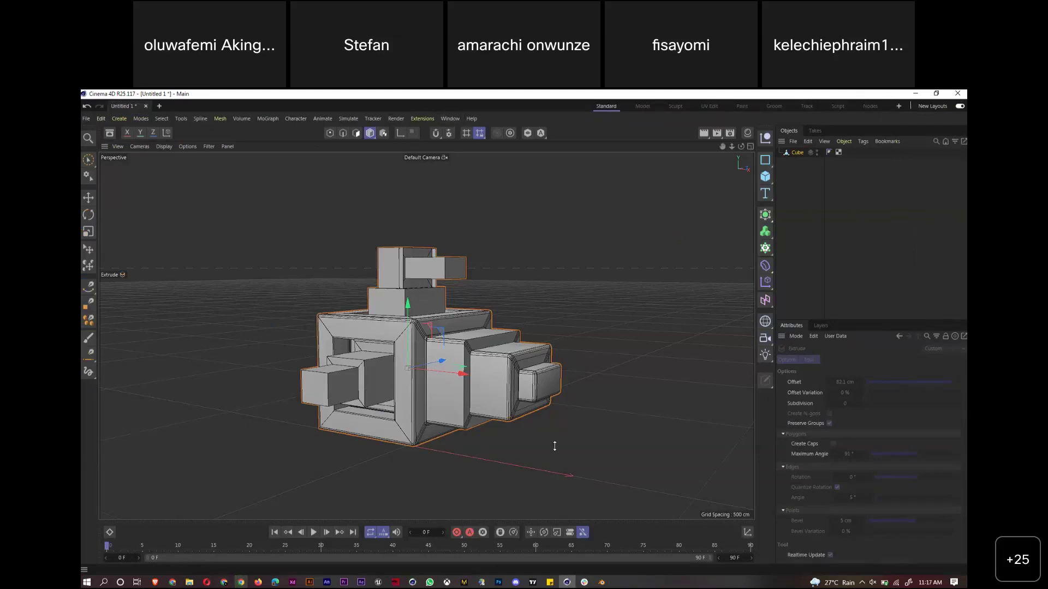
{"action": "left_click_drag", "start_coordinate": [554, 446], "coordinate": [558, 473]}
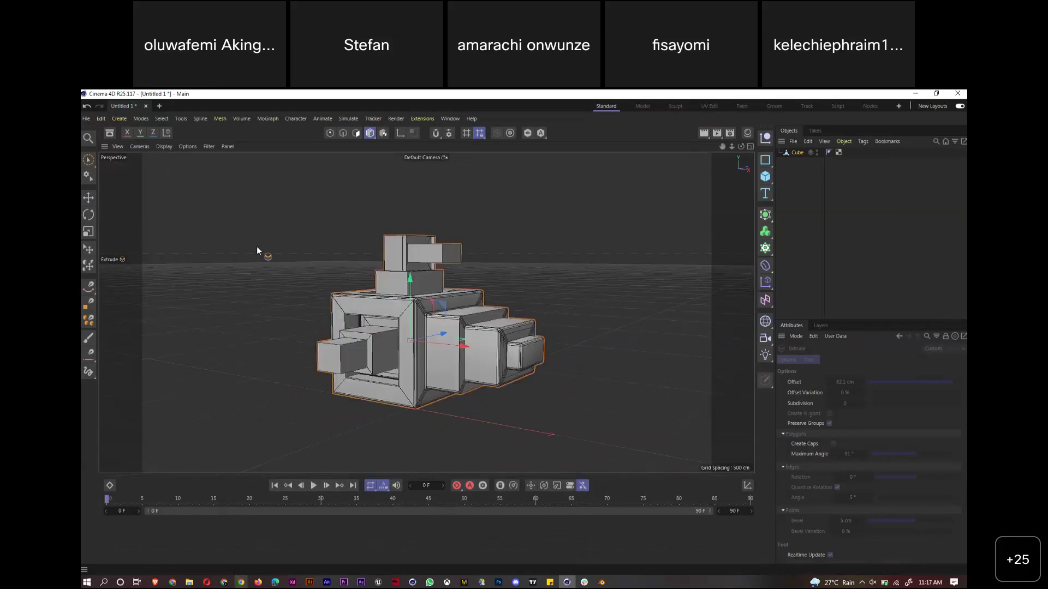
Search the Commander for material commands and place the Materials command in the toolbar above the viewport
{"action": "key", "text": "shift+c"}
{"action": "type", "text": "mate"}
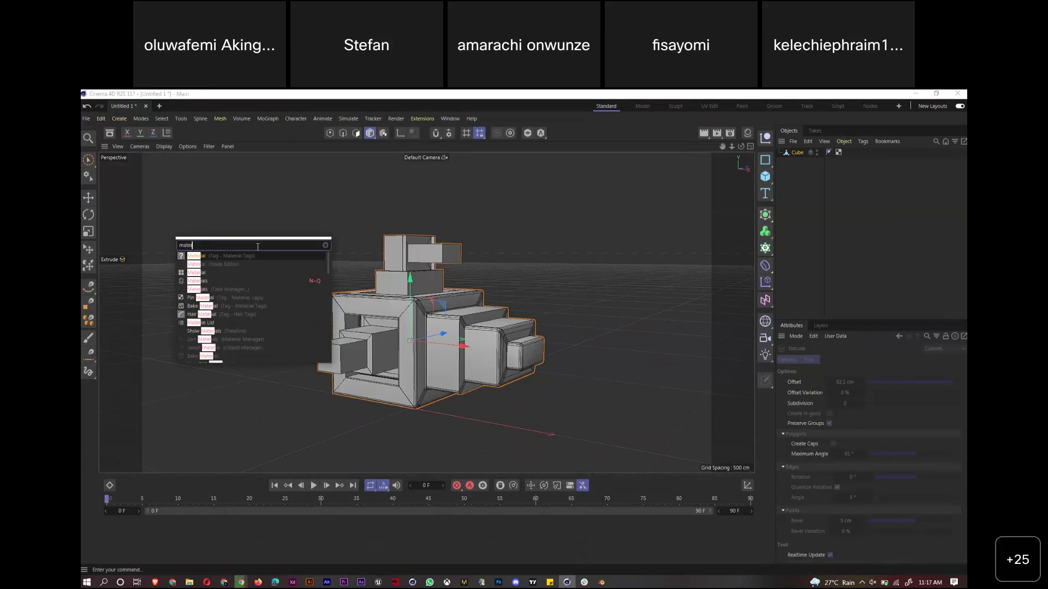
{"action": "left_click", "coordinate": [197, 281]}
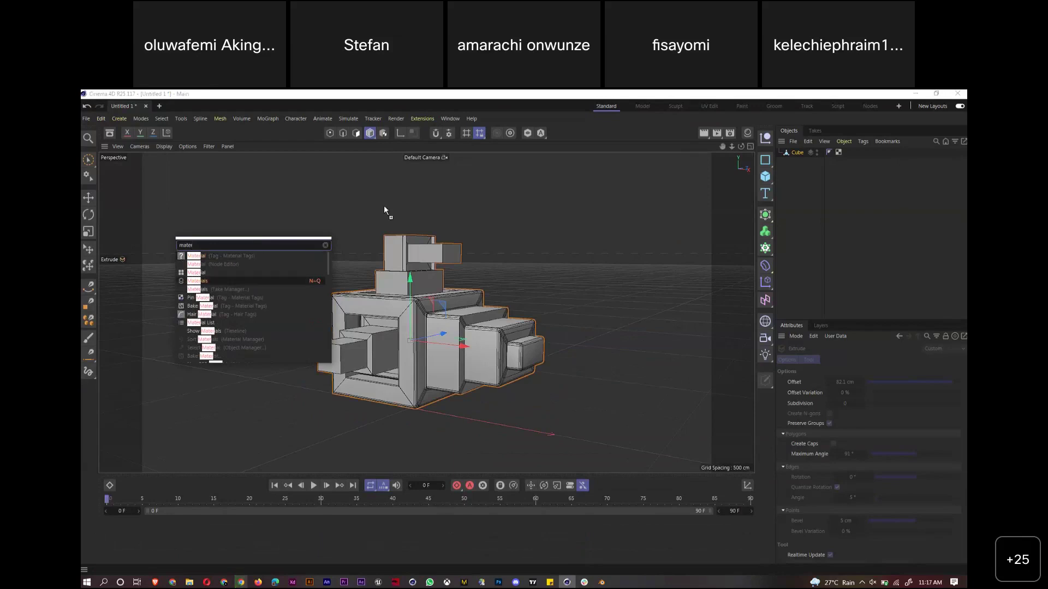
{"action": "left_click_drag", "start_coordinate": [384, 211], "coordinate": [557, 136]}
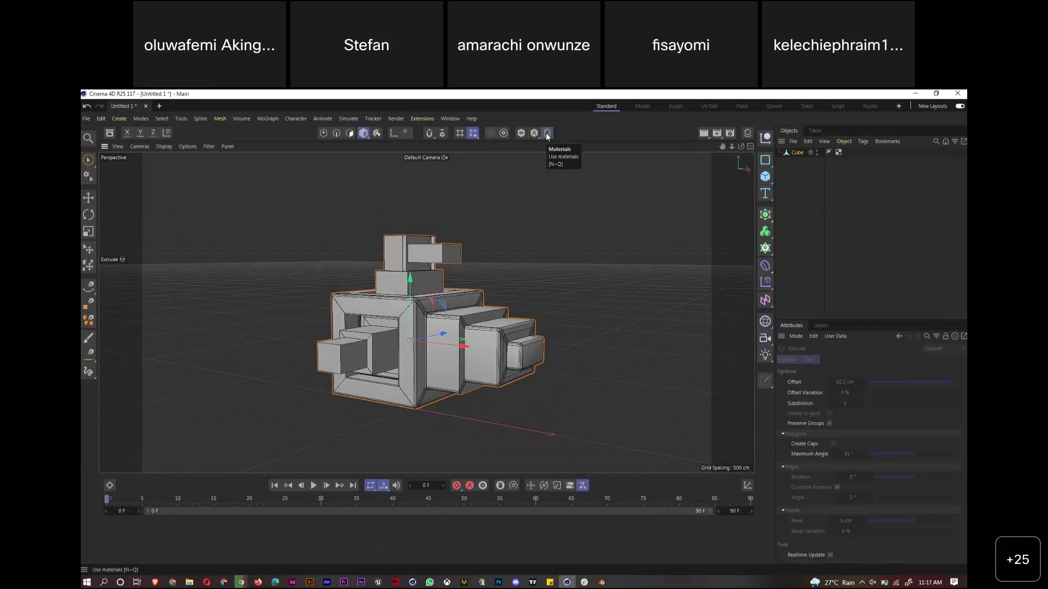
Open the Material Manager next to the viewport
{"action": "right_click", "coordinate": [547, 136]}
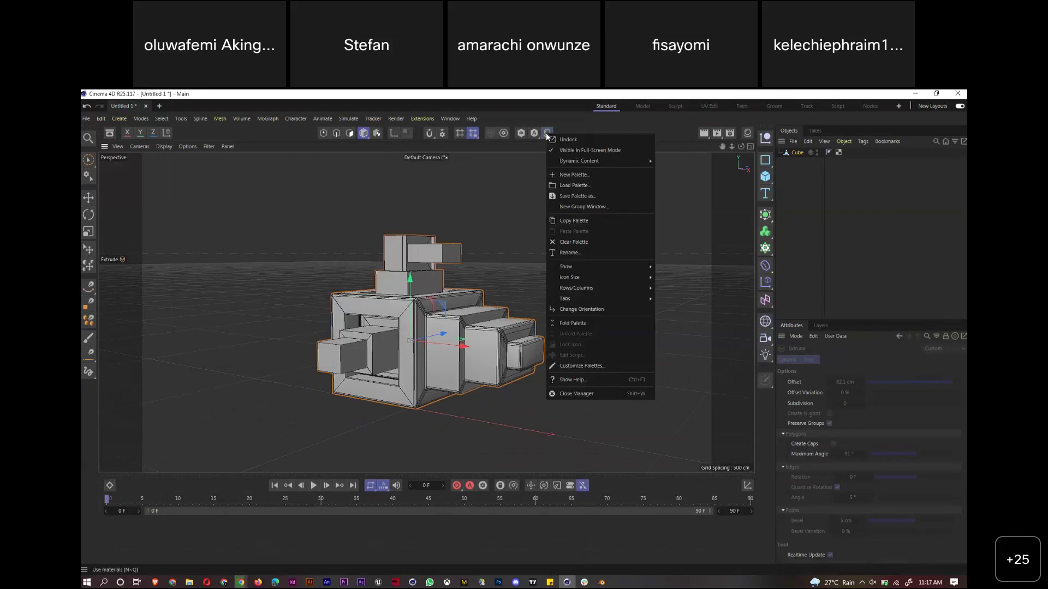
{"action": "left_click", "coordinate": [588, 131]}
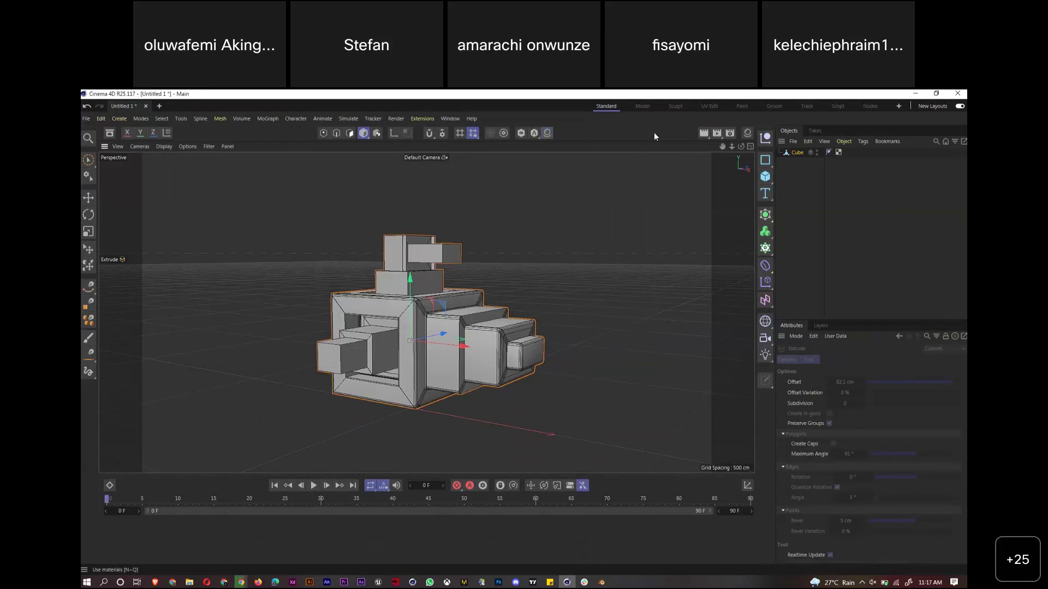
{"action": "left_click", "coordinate": [748, 134]}
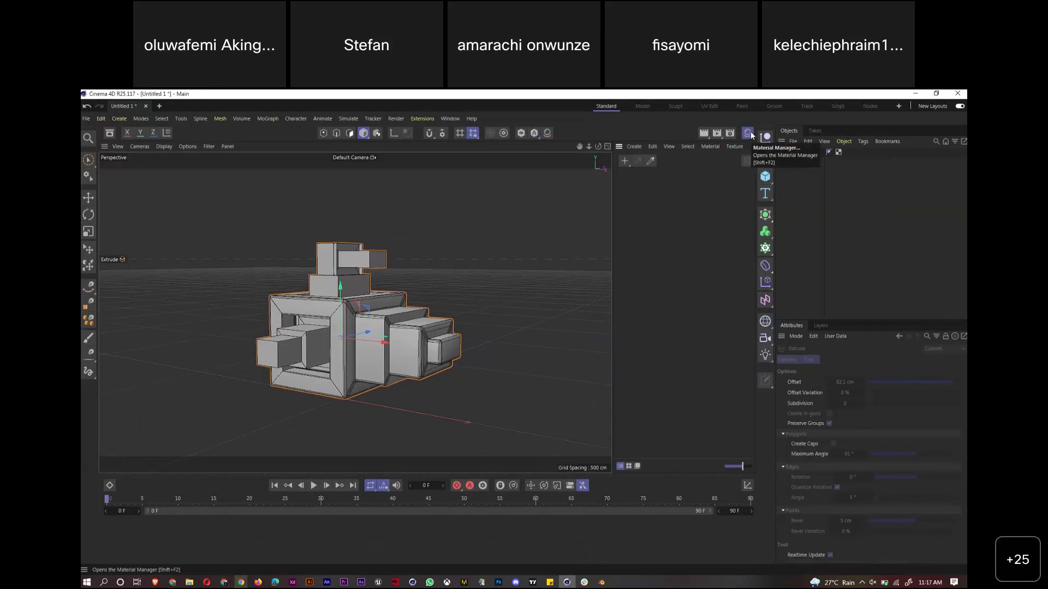
Create a new material in the Material Manager and check the material list in the Cinema 4D R23 window
{"action": "left_click", "coordinate": [625, 161]}
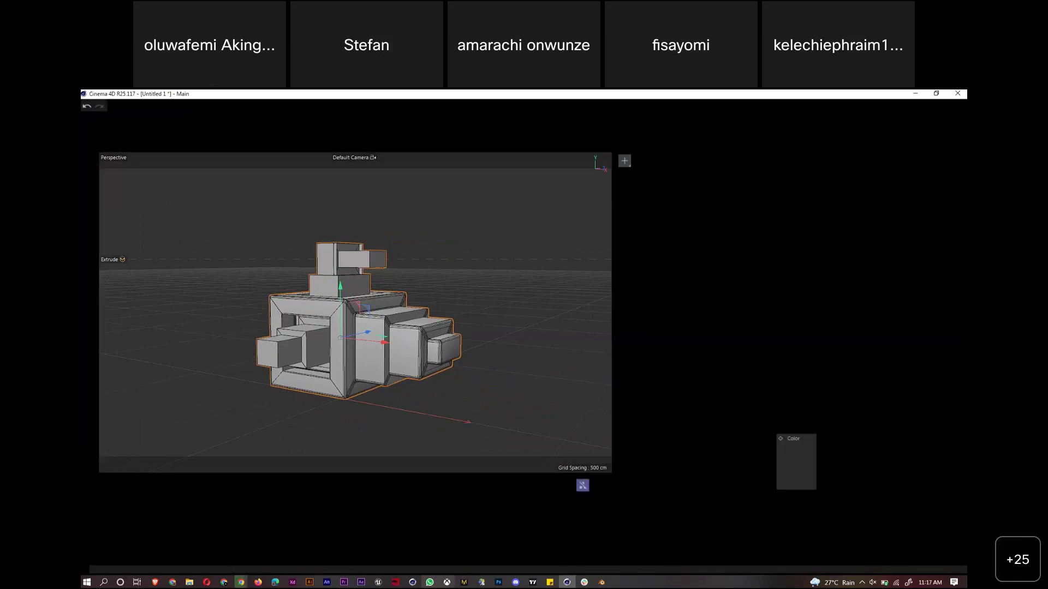
{"action": "left_click", "coordinate": [418, 584]}
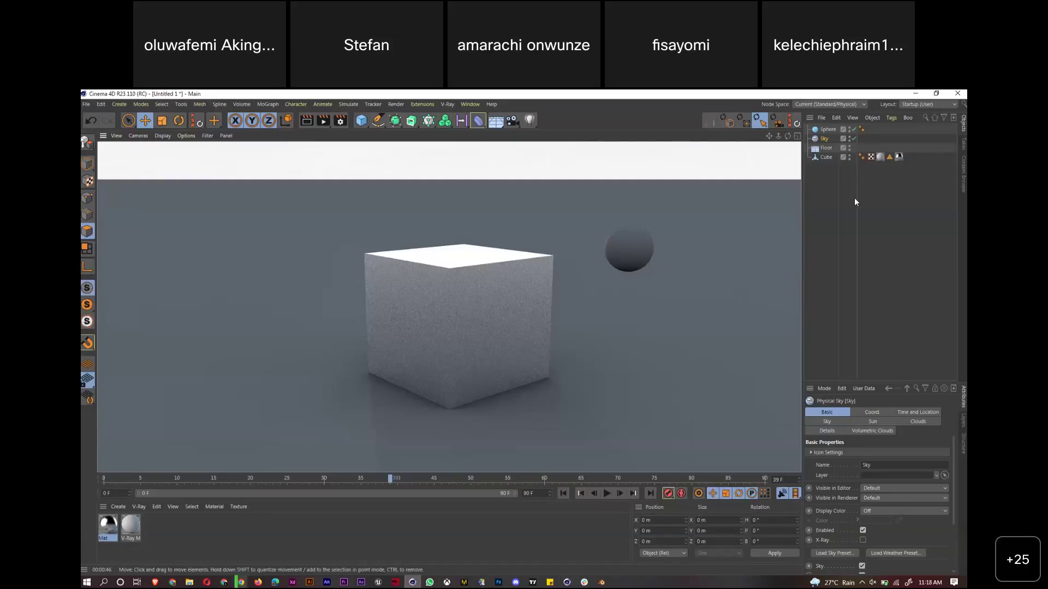
{"action": "left_click", "coordinate": [915, 95]}
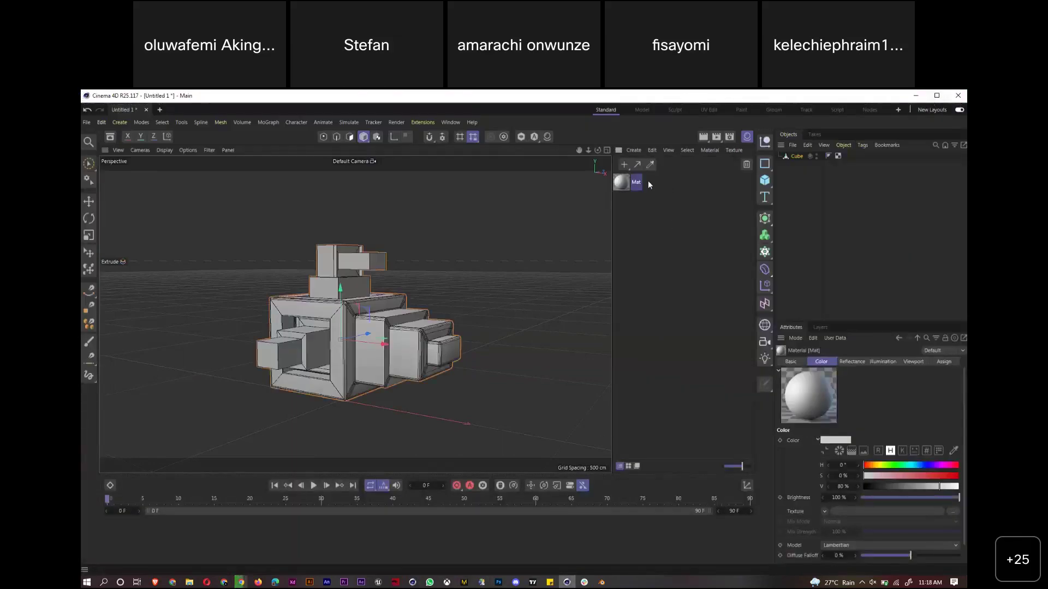
Hide and reopen the Material Manager, and compare it with the material area in the Cinema 4D R23 window
{"action": "left_click", "coordinate": [748, 137]}
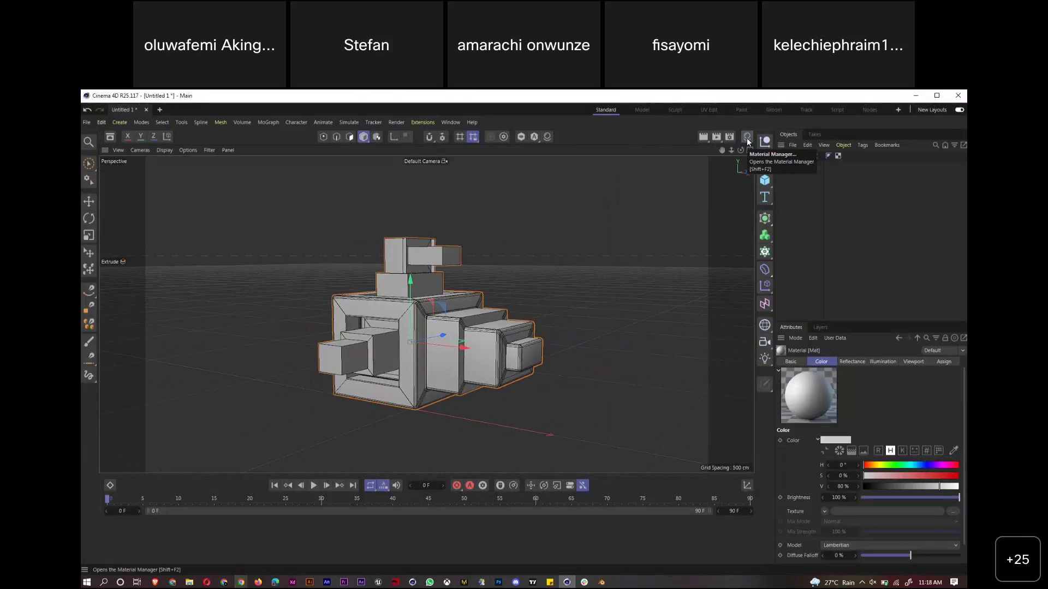
{"action": "left_click", "coordinate": [747, 137]}
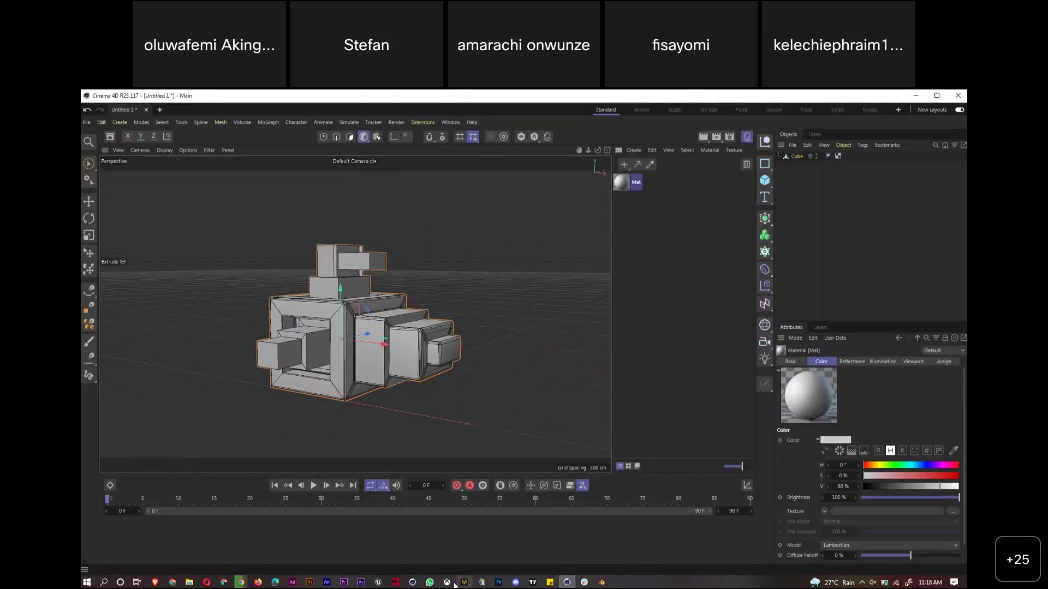
{"action": "left_click", "coordinate": [413, 583]}
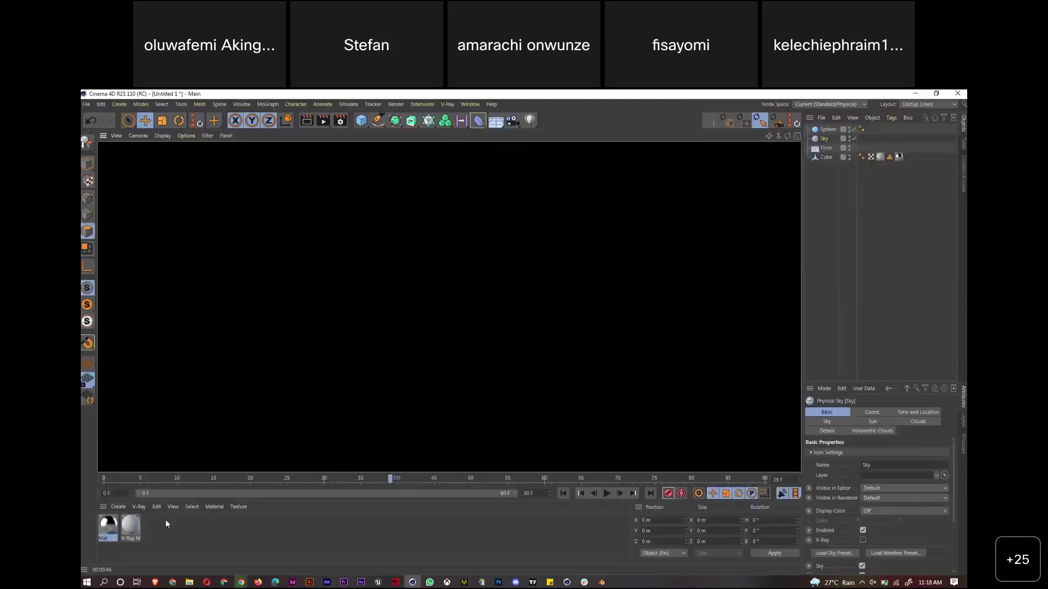
{"action": "left_click", "coordinate": [917, 93]}
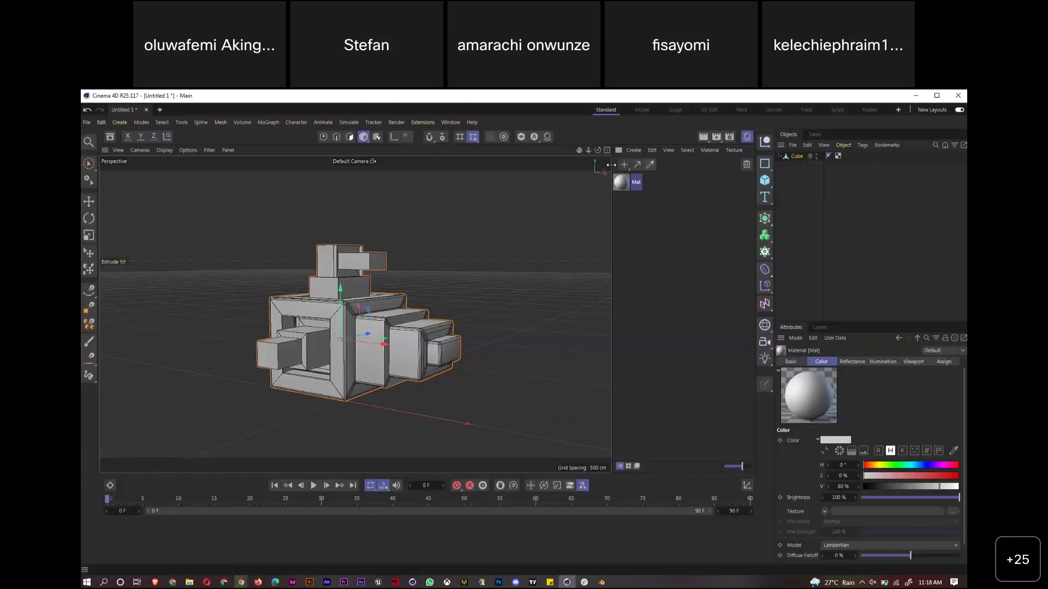
{"action": "left_click_drag", "start_coordinate": [598, 150], "coordinate": [660, 149]}
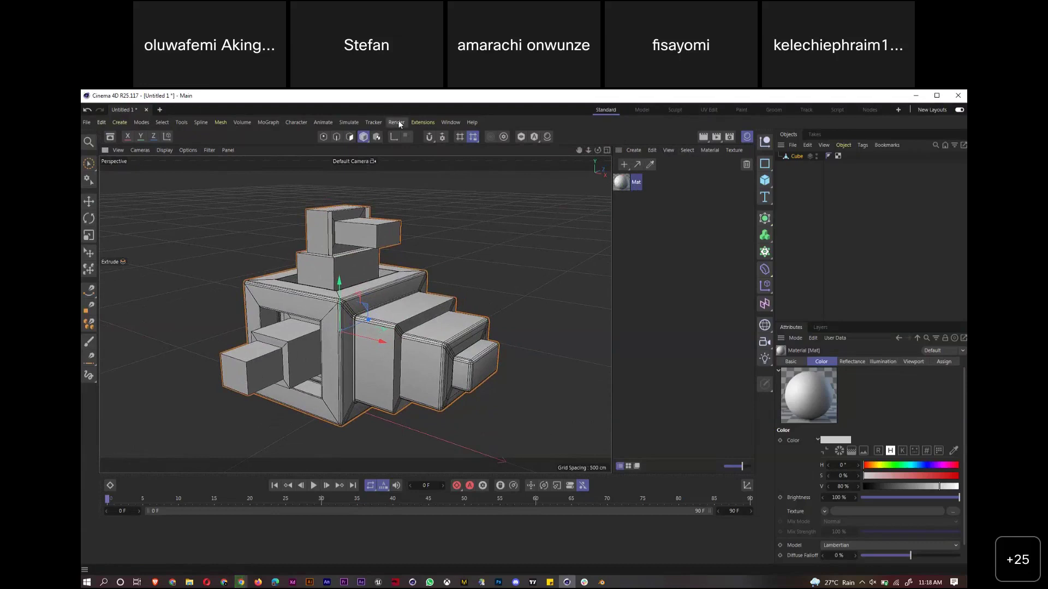
{"action": "left_click", "coordinate": [425, 123]}
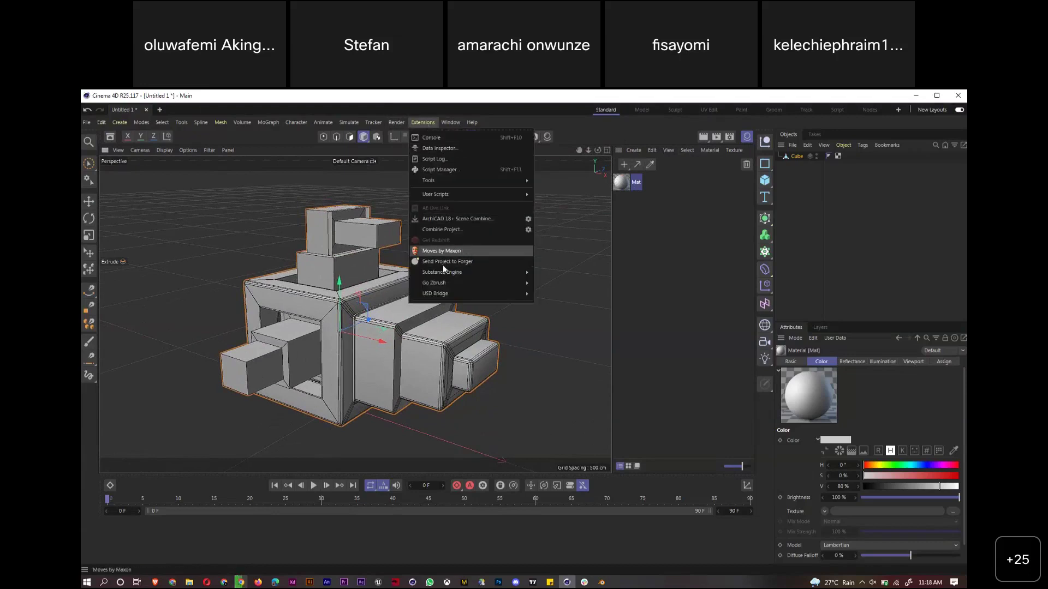
{"action": "mouse_move", "coordinate": [444, 286]}
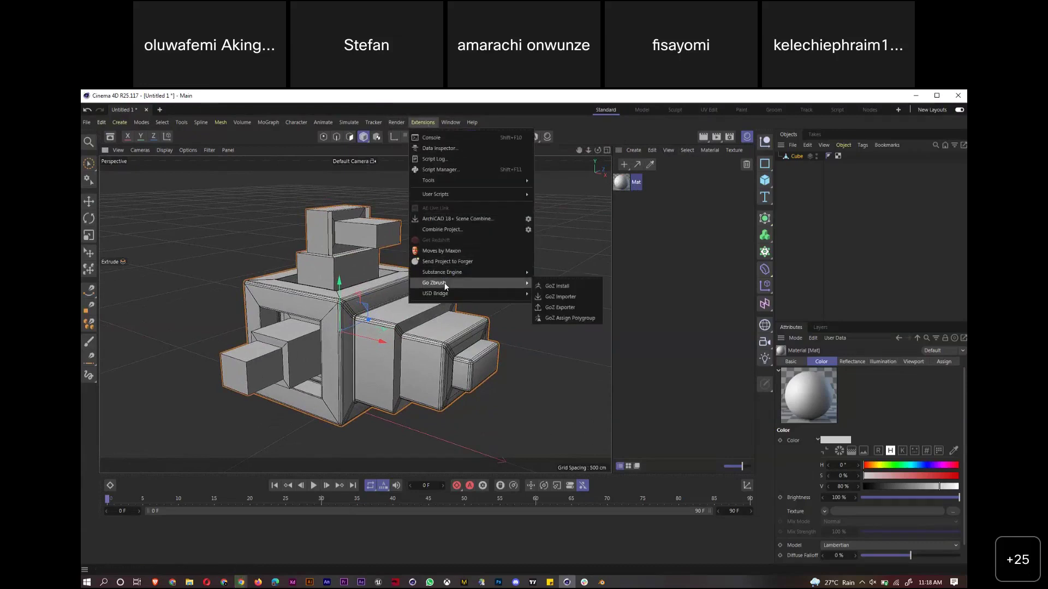
{"action": "left_click", "coordinate": [242, 123]}
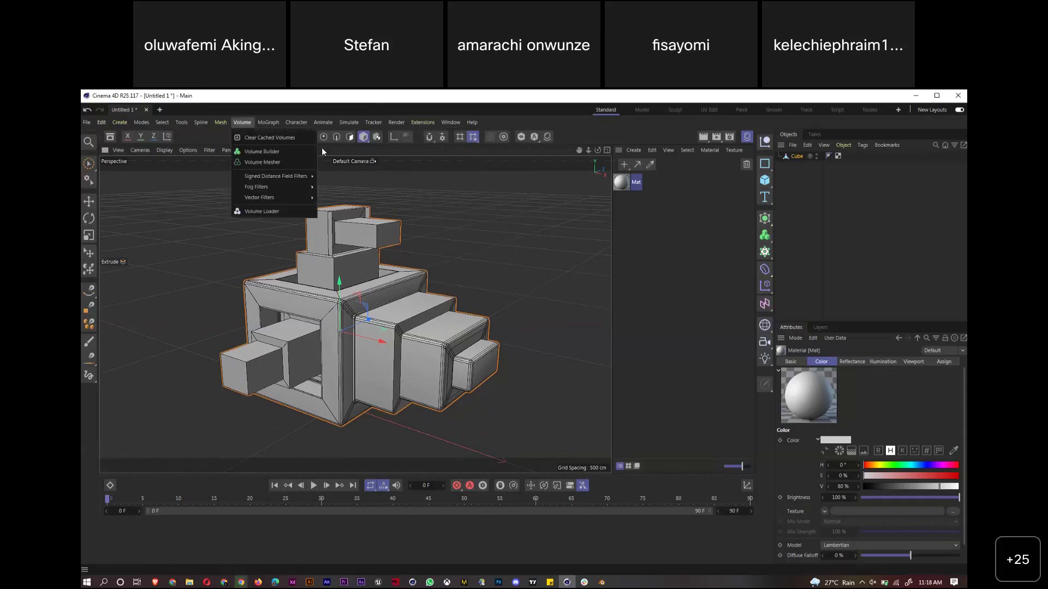
{"action": "mouse_move", "coordinate": [416, 124]}
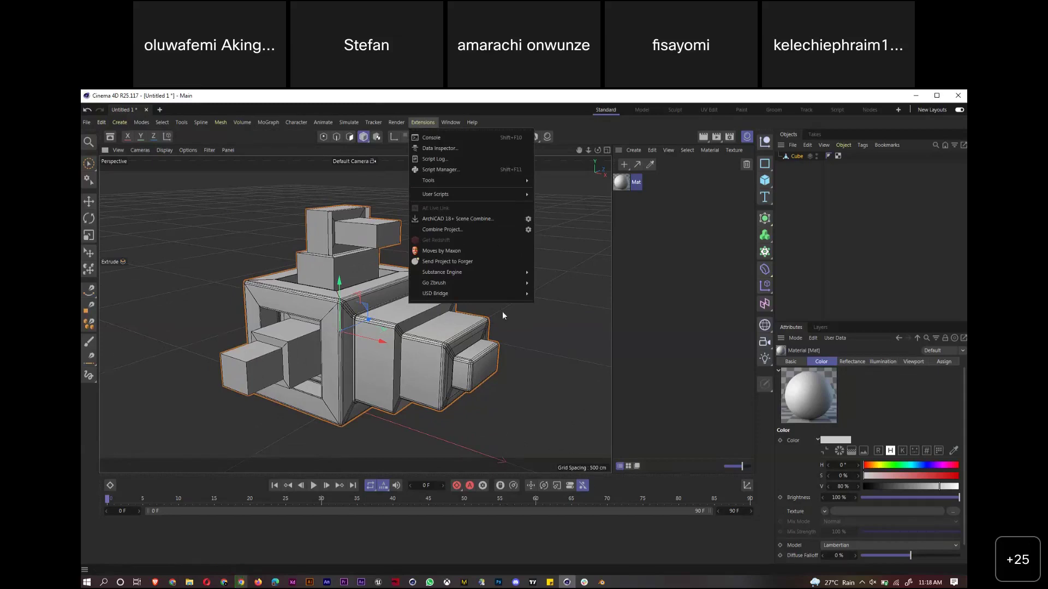
{"action": "left_click", "coordinate": [662, 234]}
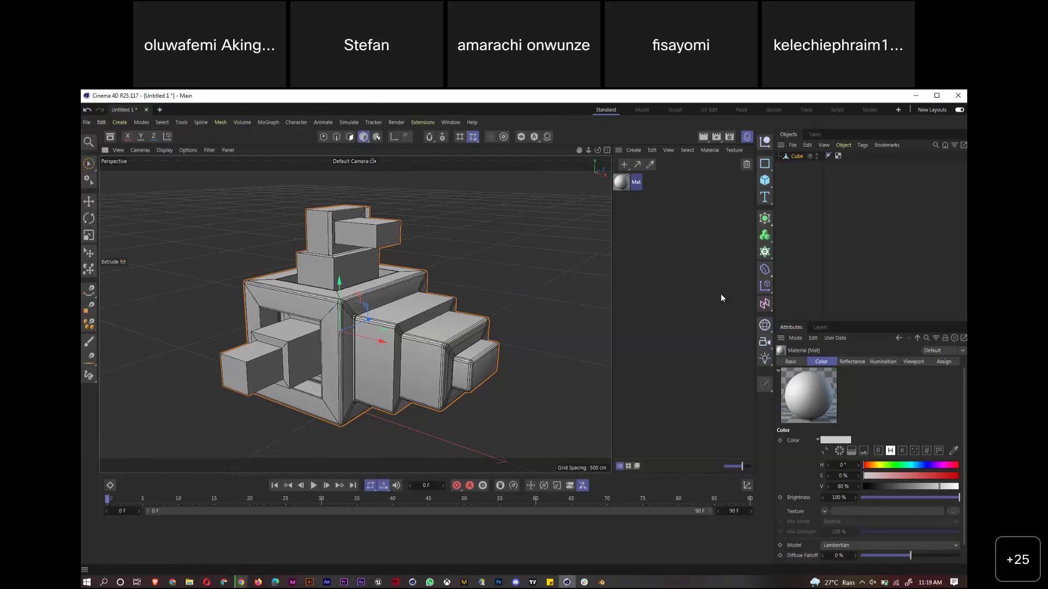
Enlarge the Attributes panel in width and height and review the new material's Reflectance, Illumination, Viewport and Color settings
{"action": "left_click_drag", "start_coordinate": [775, 324], "coordinate": [729, 323]}
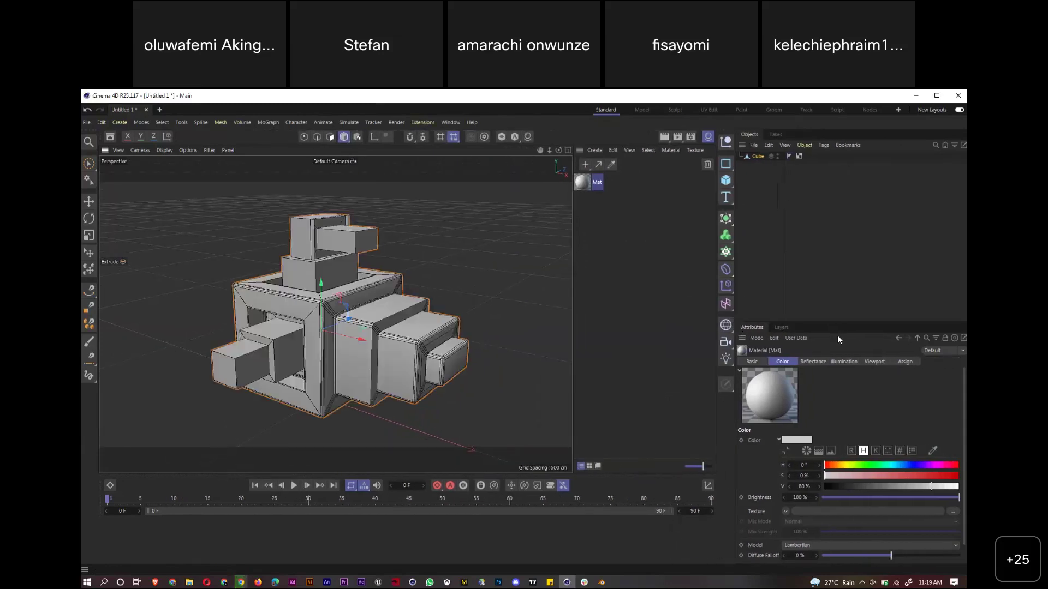
{"action": "left_click_drag", "start_coordinate": [833, 321], "coordinate": [827, 242]}
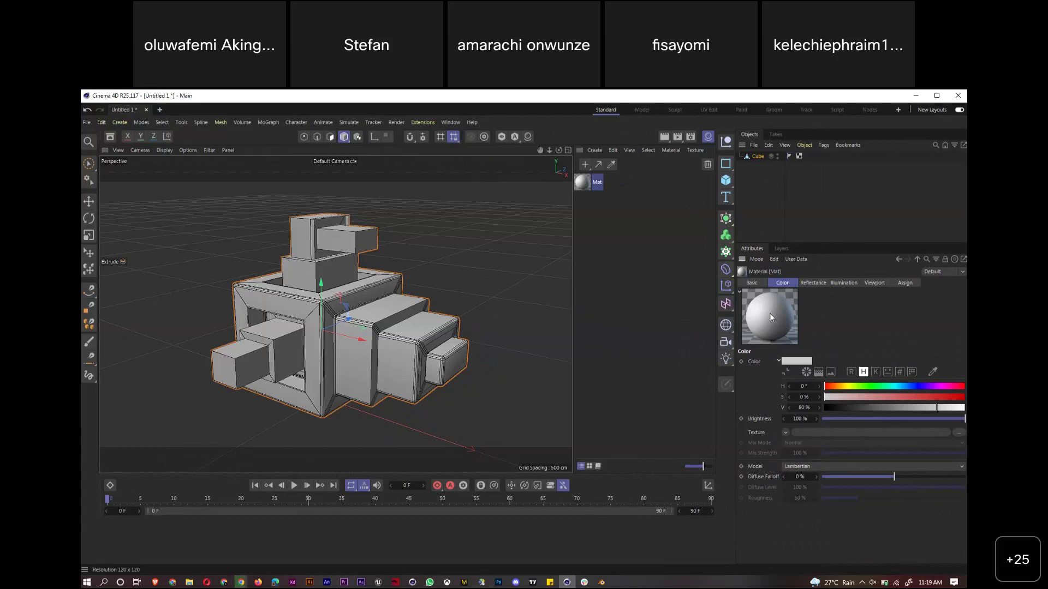
{"action": "left_click", "coordinate": [817, 283]}
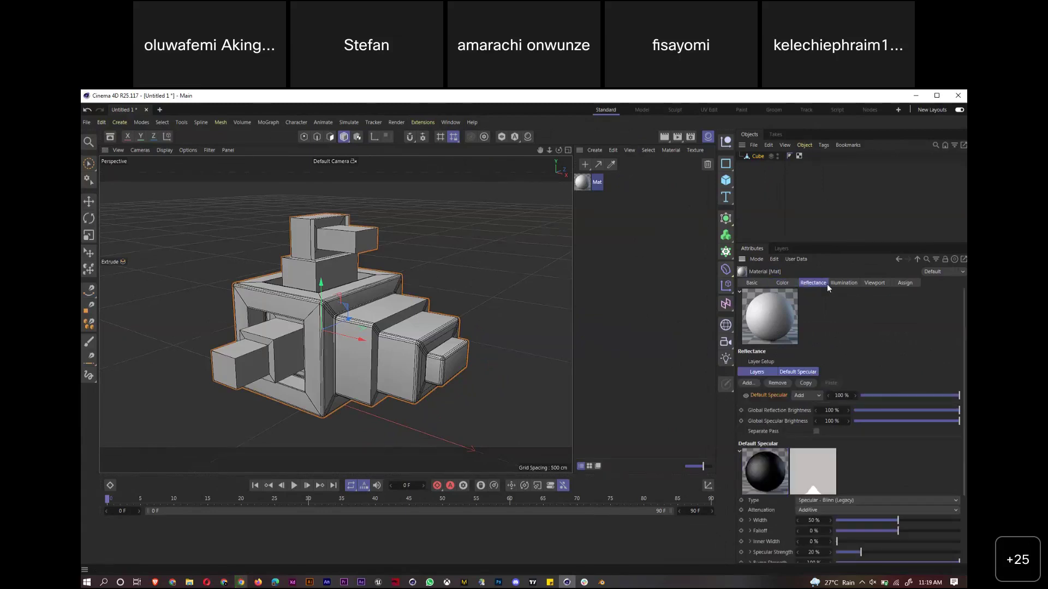
{"action": "left_click", "coordinate": [841, 283]}
{"action": "left_click", "coordinate": [876, 284]}
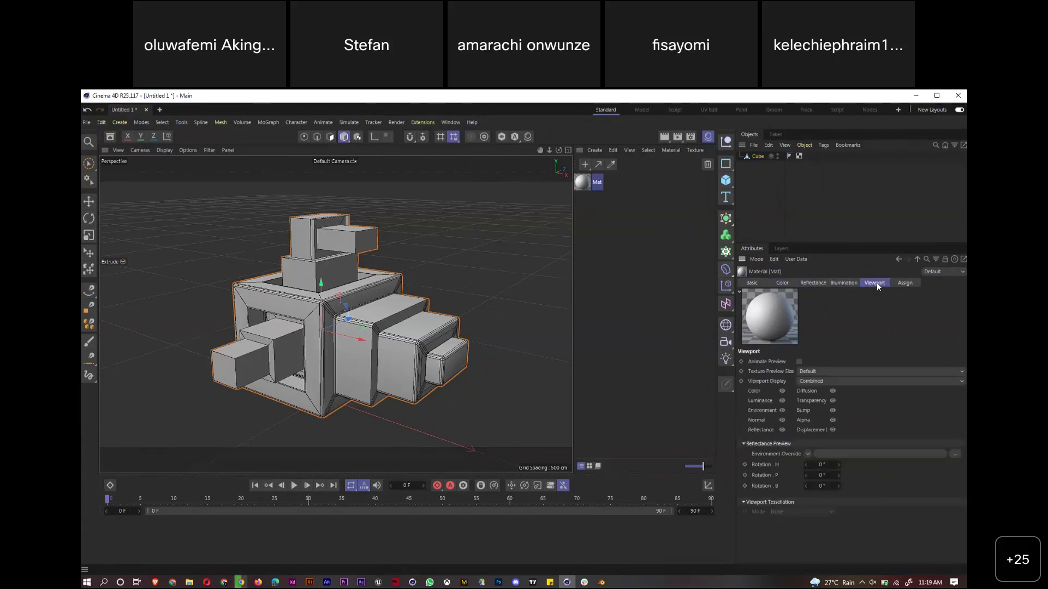
{"action": "left_click", "coordinate": [811, 284]}
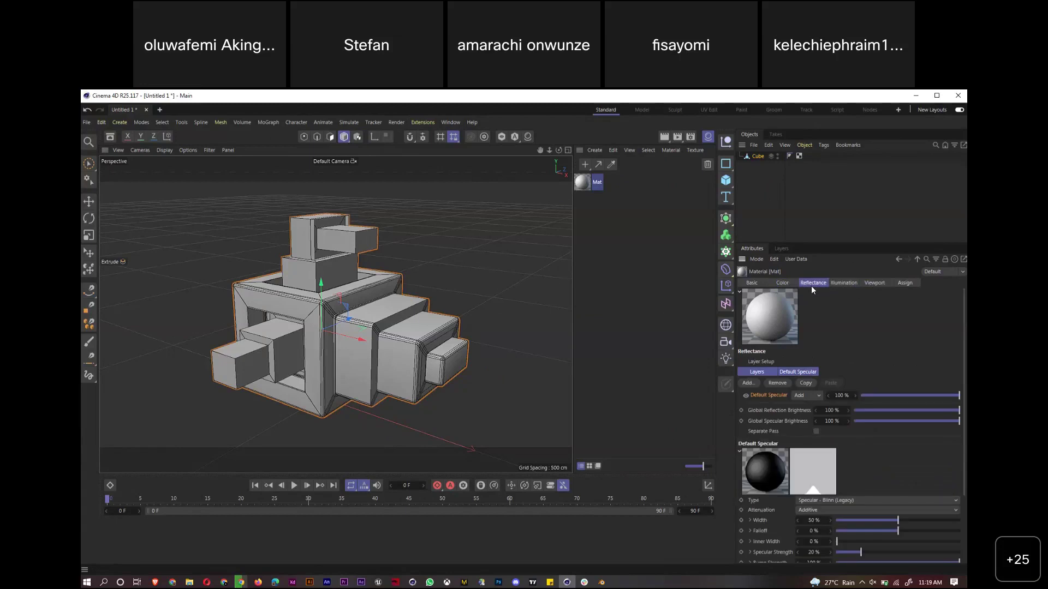
{"action": "left_click", "coordinate": [781, 283]}
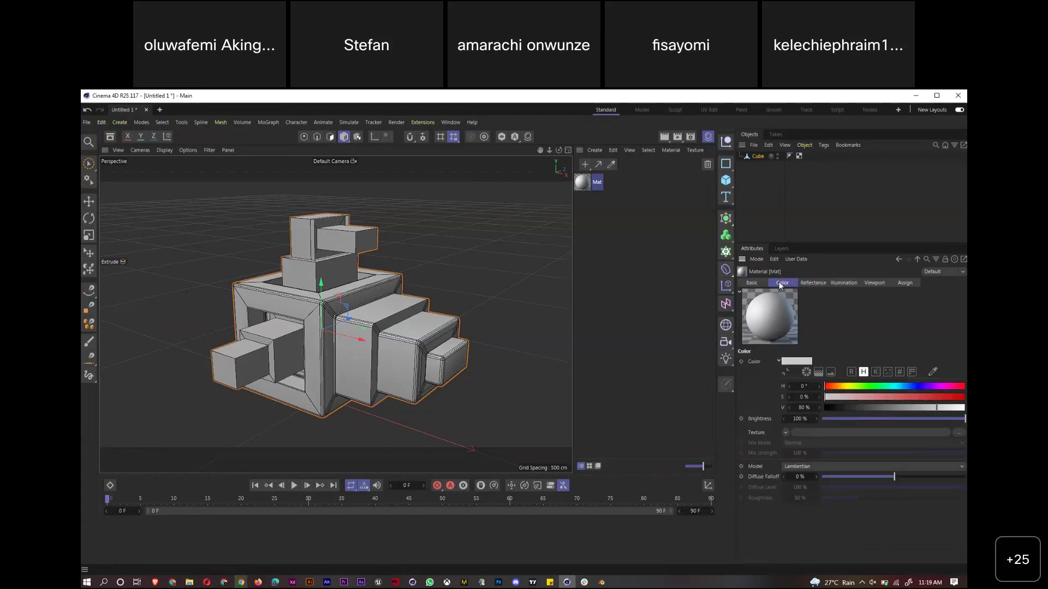
Disable the material's Color channel and set its Default Specular type to Specular - Phong (Legacy)
{"action": "left_click", "coordinate": [751, 281]}
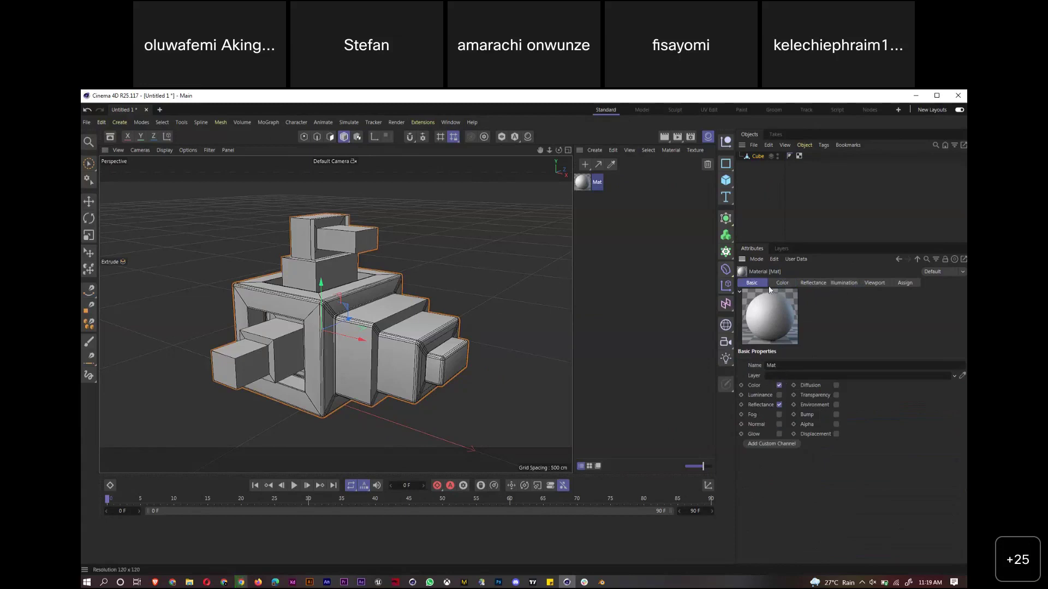
{"action": "left_click", "coordinate": [780, 386]}
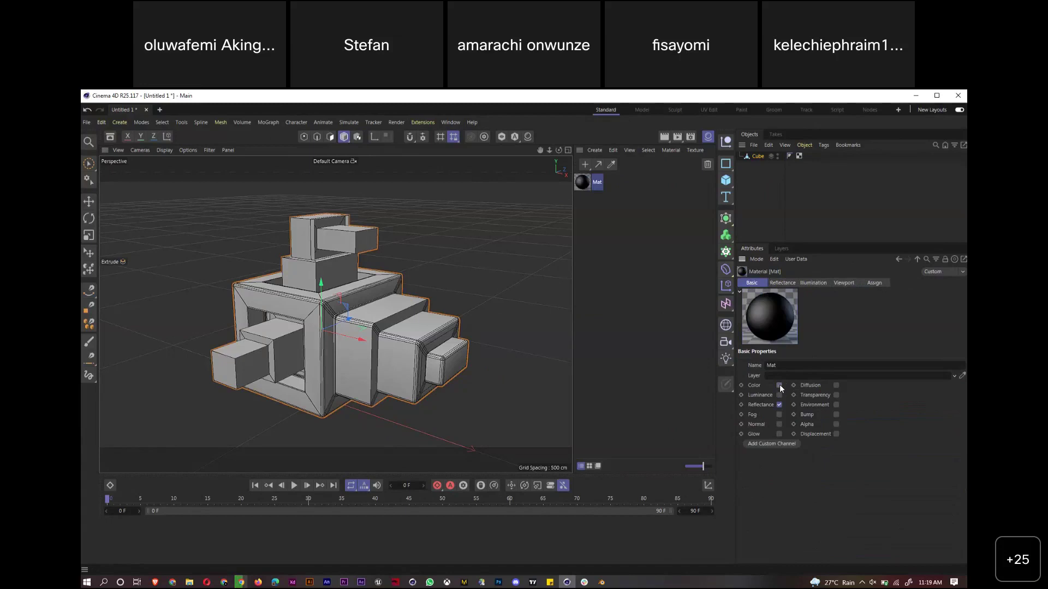
{"action": "left_click", "coordinate": [780, 283]}
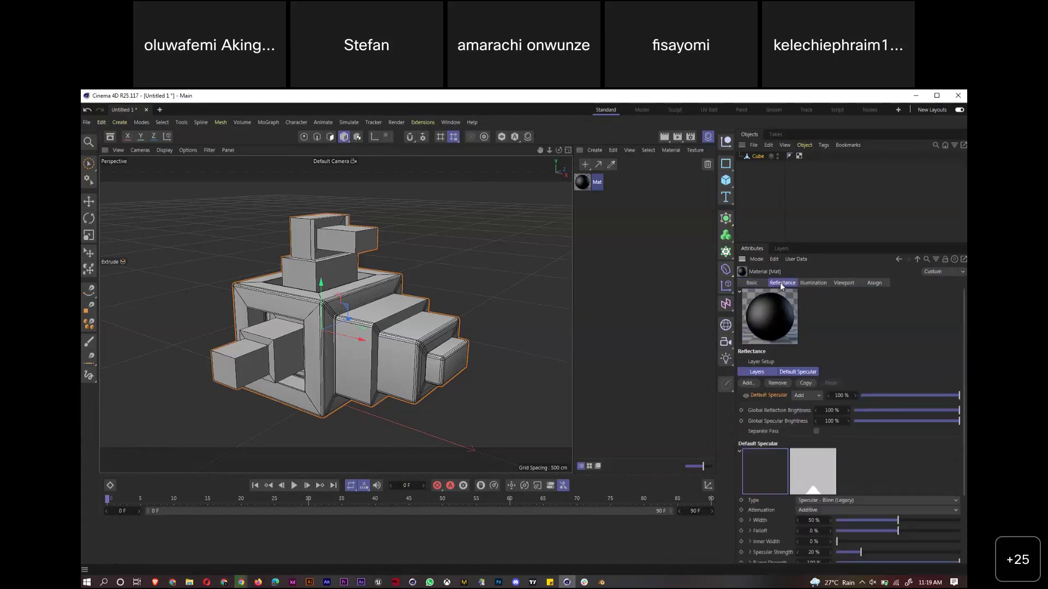
{"action": "left_click", "coordinate": [853, 502]}
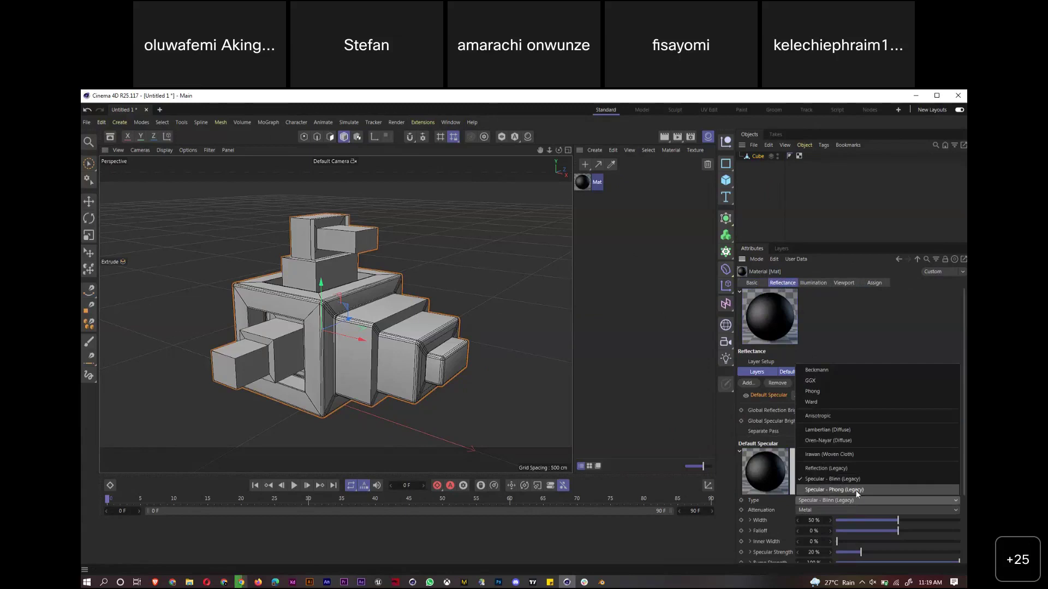
{"action": "left_click", "coordinate": [856, 491]}
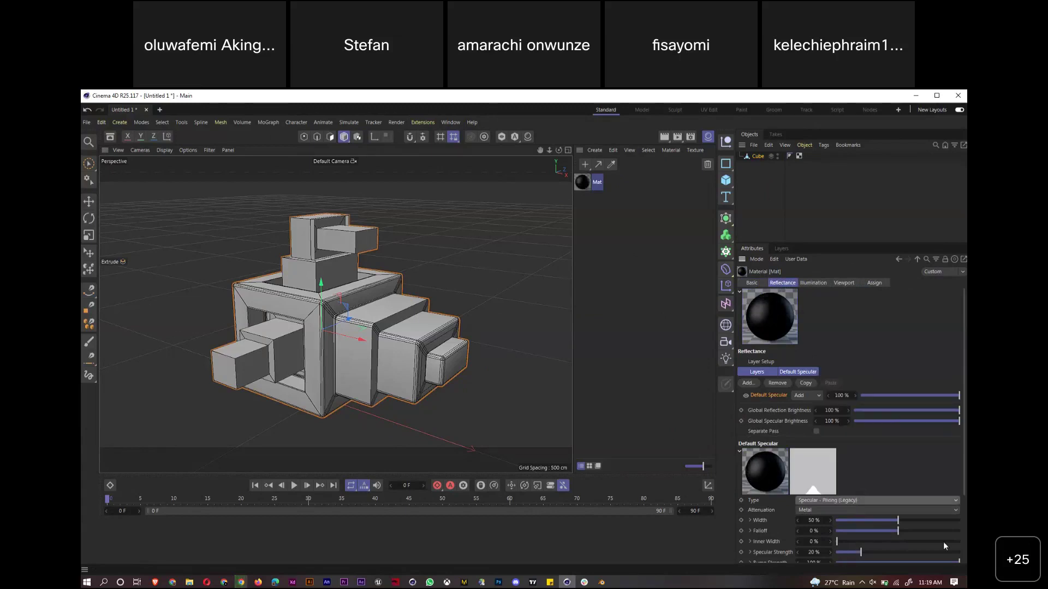
Set the Default Specular layer to Width 37%, Falloff -50%, Specular Strength 41% and layer color Brightness 61%, keeping the Specular - Phong (Legacy) type
{"action": "scroll", "coordinate": [965, 492], "scroll_direction": "down", "scroll_amount": 3}
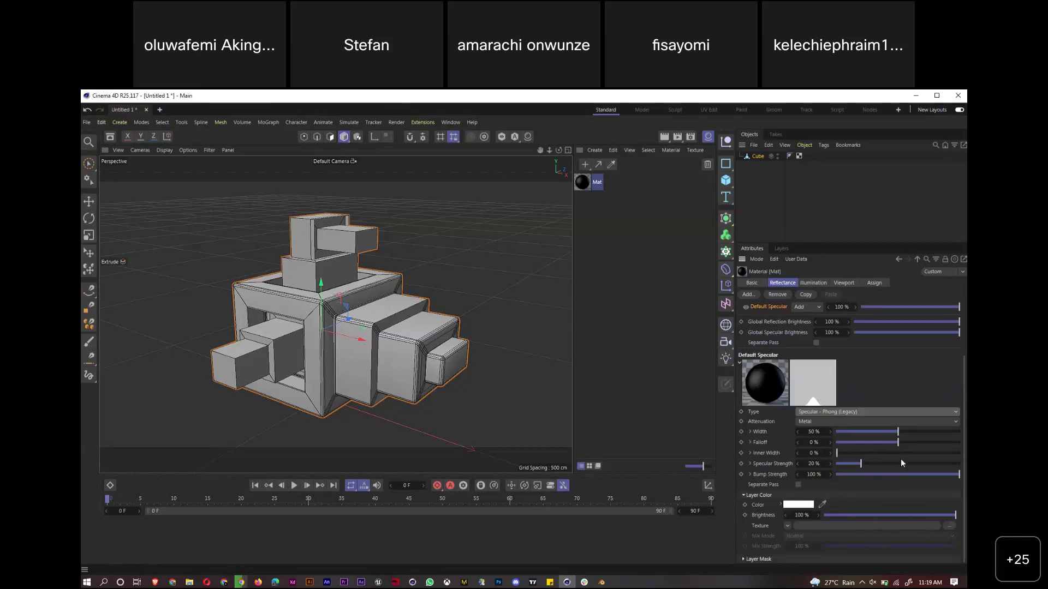
{"action": "left_click_drag", "start_coordinate": [870, 464], "coordinate": [867, 441]}
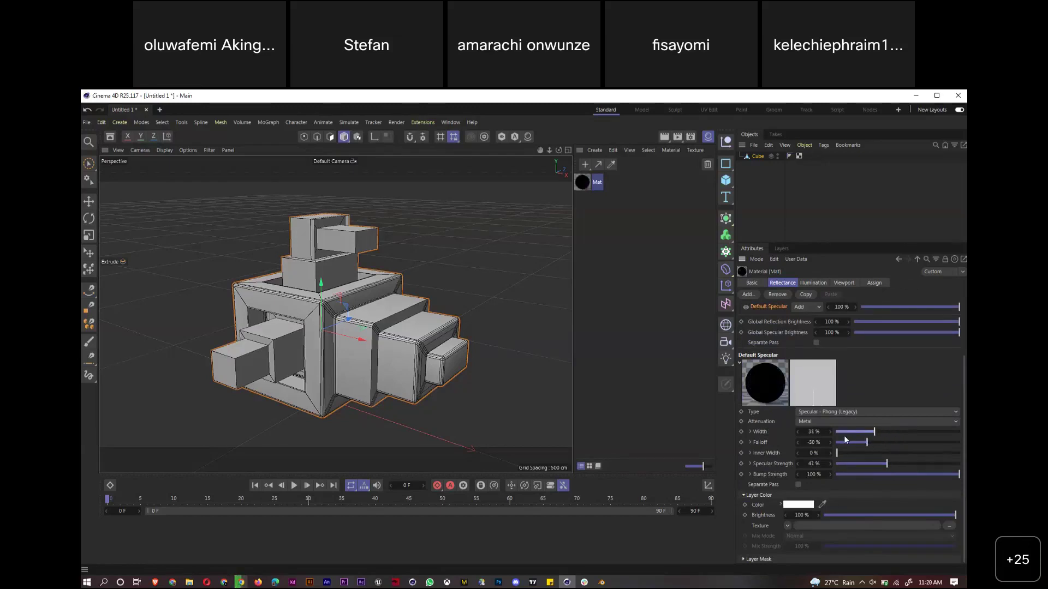
{"action": "left_click_drag", "start_coordinate": [897, 431], "coordinate": [908, 431]}
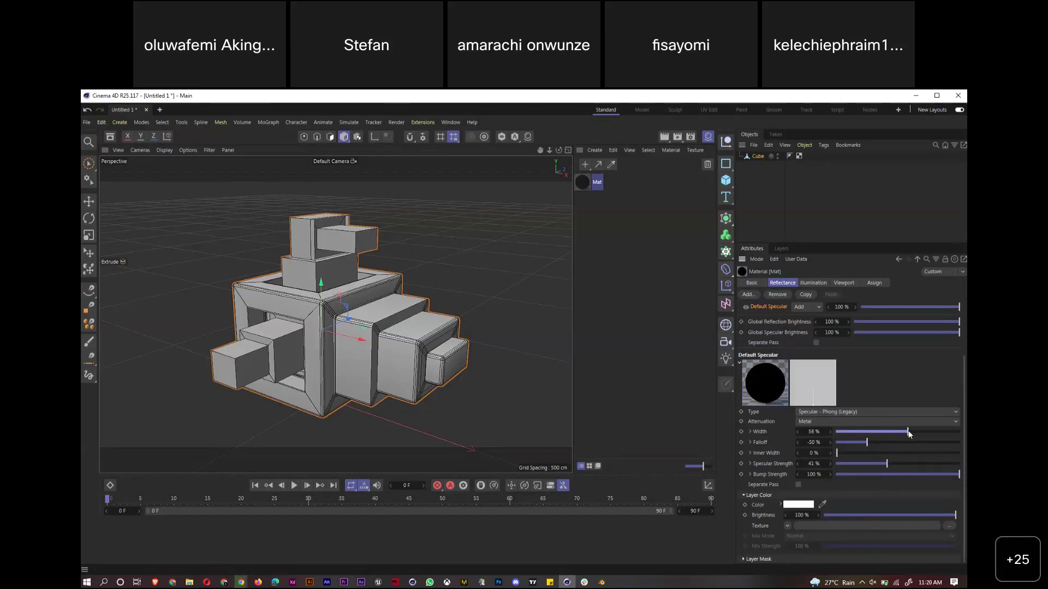
{"action": "left_click", "coordinate": [870, 412]}
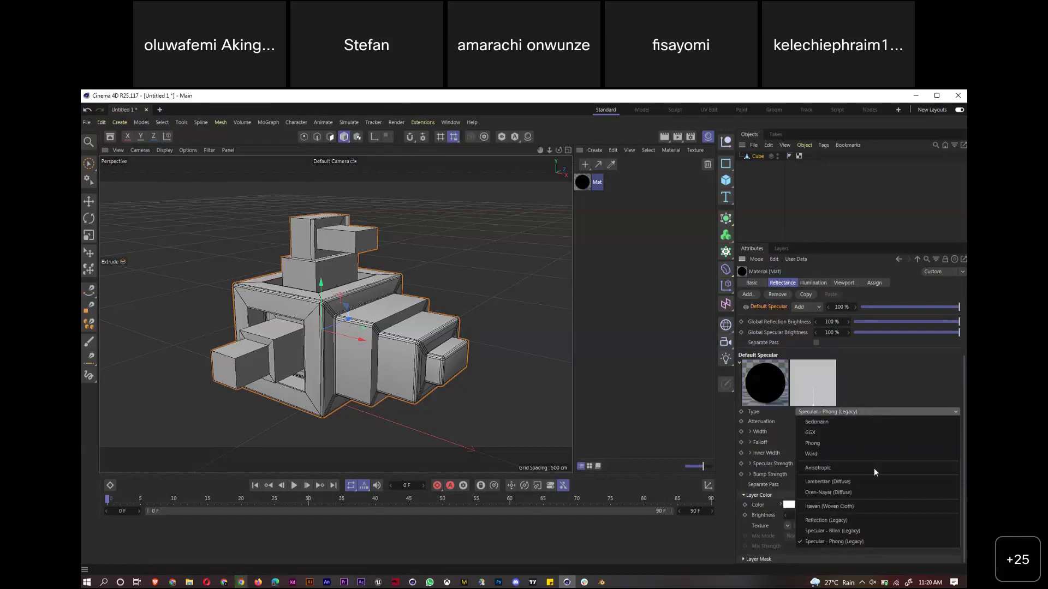
{"action": "left_click", "coordinate": [850, 542]}
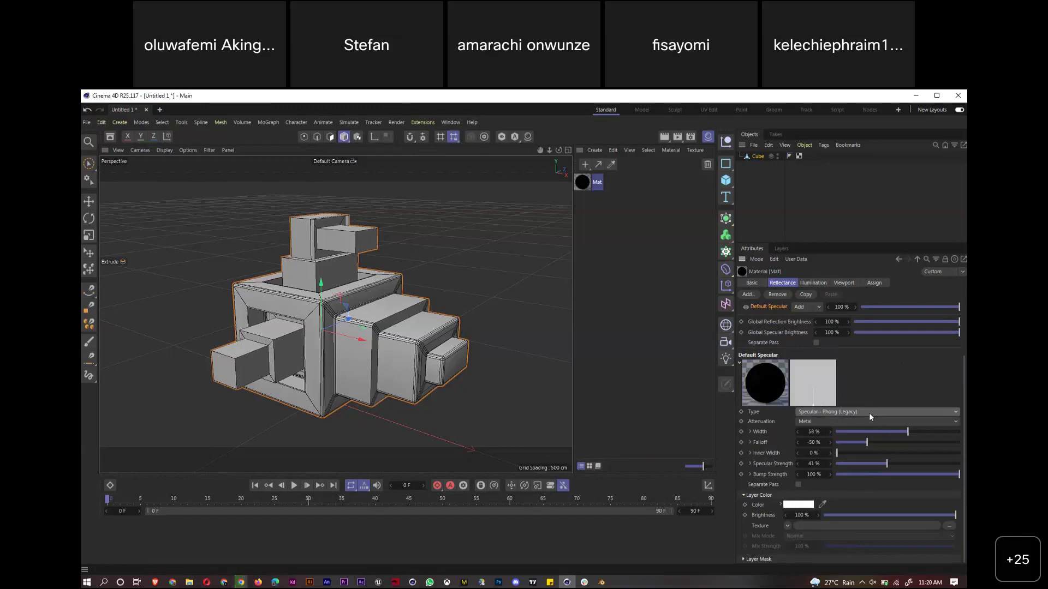
{"action": "left_click", "coordinate": [870, 432]}
{"action": "left_click", "coordinate": [882, 431]}
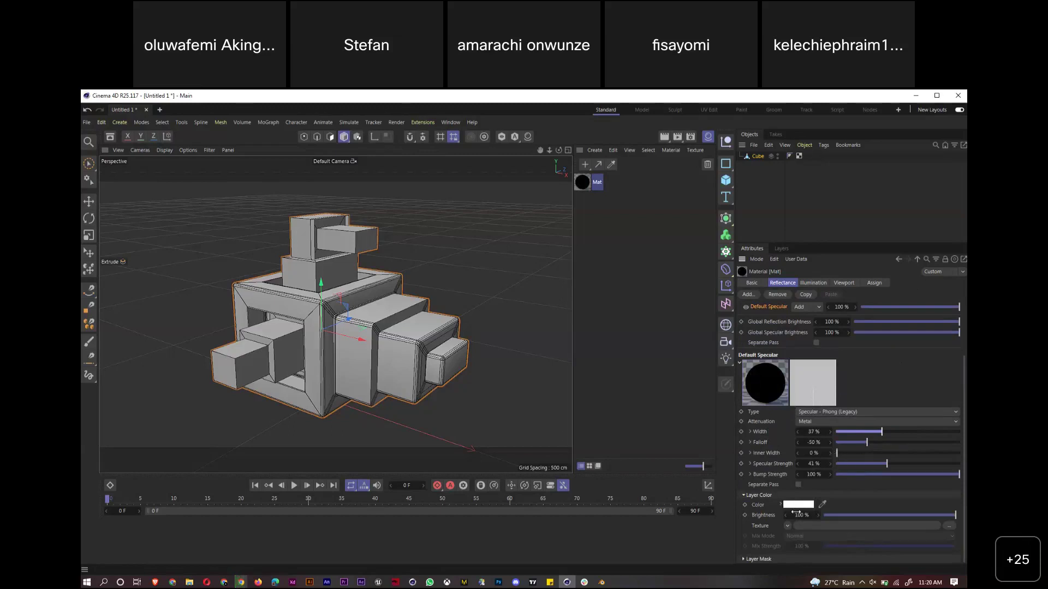
{"action": "left_click_drag", "start_coordinate": [886, 515], "coordinate": [858, 516]}
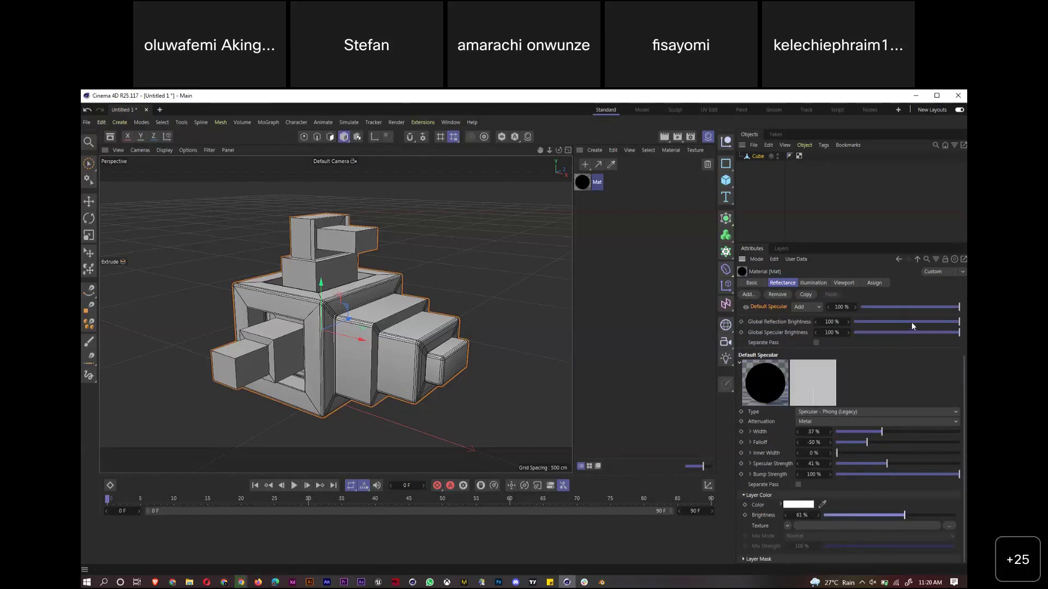
Re-enable the material's Color channel and change its Default Specular layer to Reflection (Legacy) with Roughness 23% and Reflection Strength 56%
{"action": "left_click", "coordinate": [751, 283]}
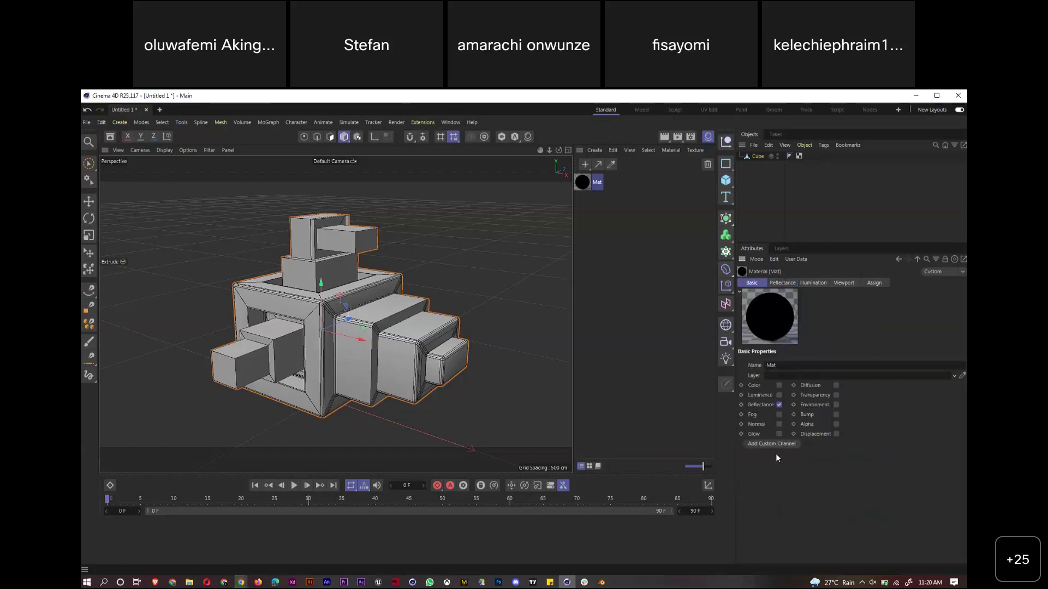
{"action": "left_click", "coordinate": [779, 384]}
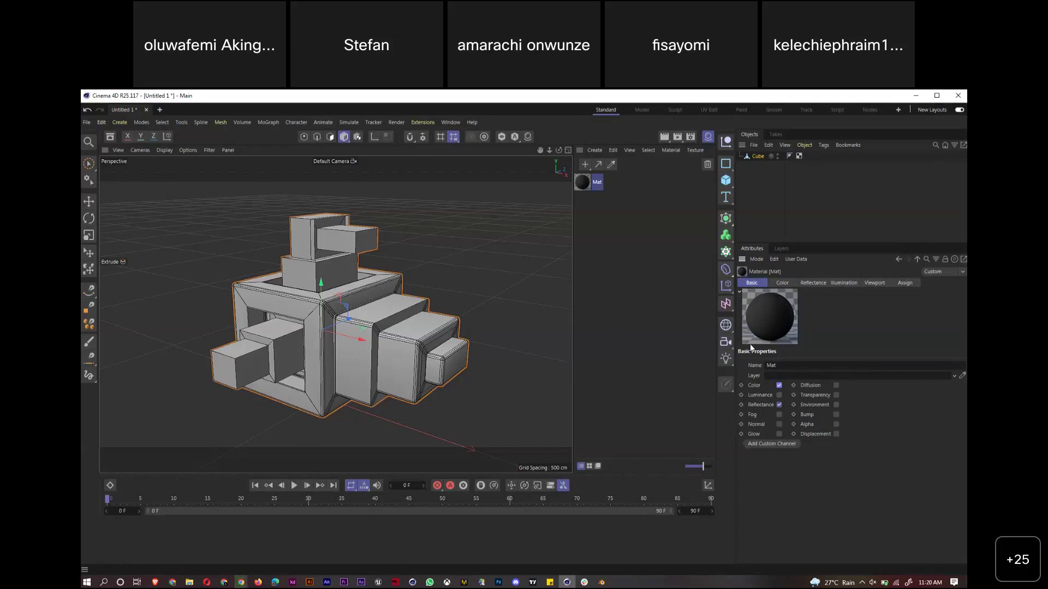
{"action": "left_click", "coordinate": [814, 282]}
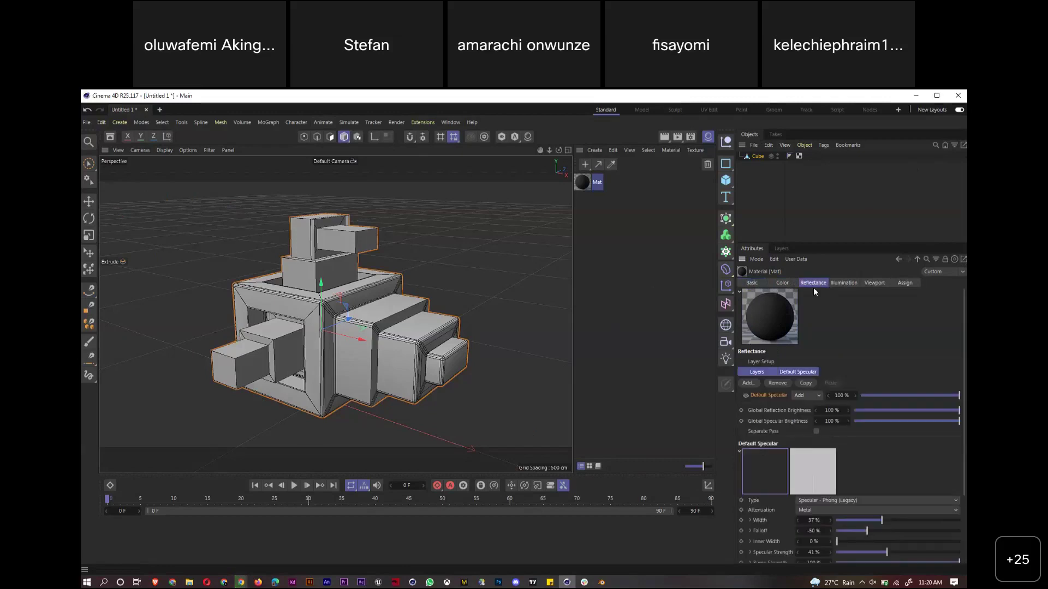
{"action": "left_click", "coordinate": [843, 501]}
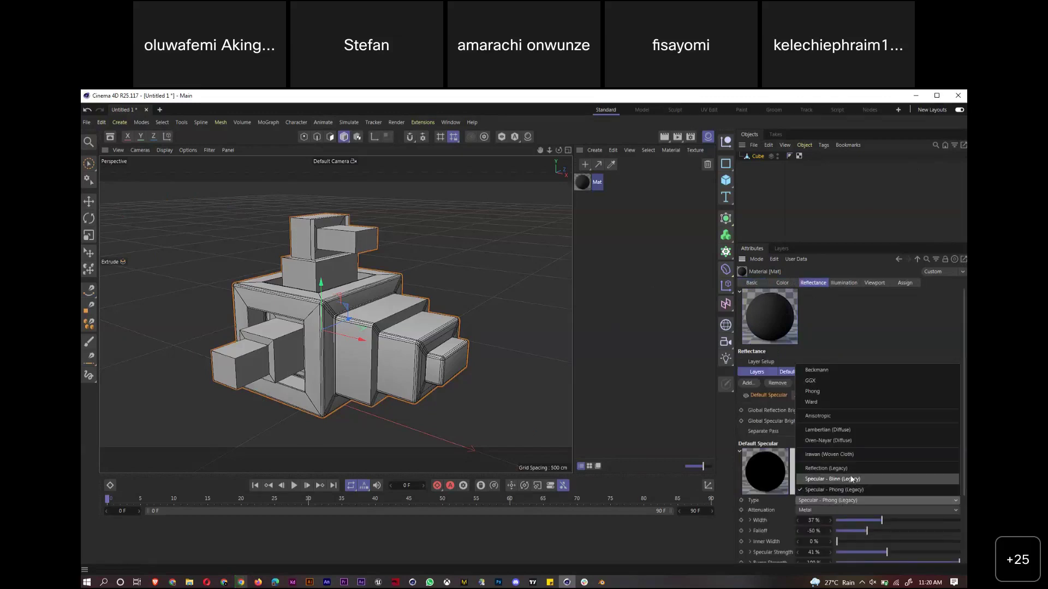
{"action": "left_click", "coordinate": [848, 469]}
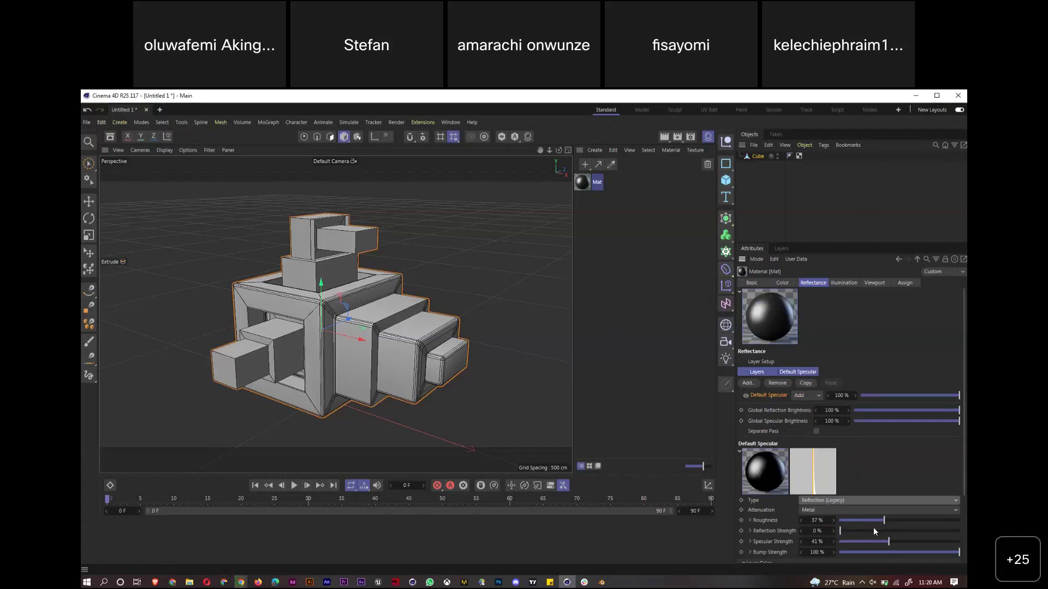
{"action": "mouse_move", "coordinate": [873, 530]}
{"action": "left_mouse_down"}
{"action": "mouse_move", "coordinate": [907, 531]}
{"action": "mouse_move", "coordinate": [867, 522]}
{"action": "left_mouse_up"}
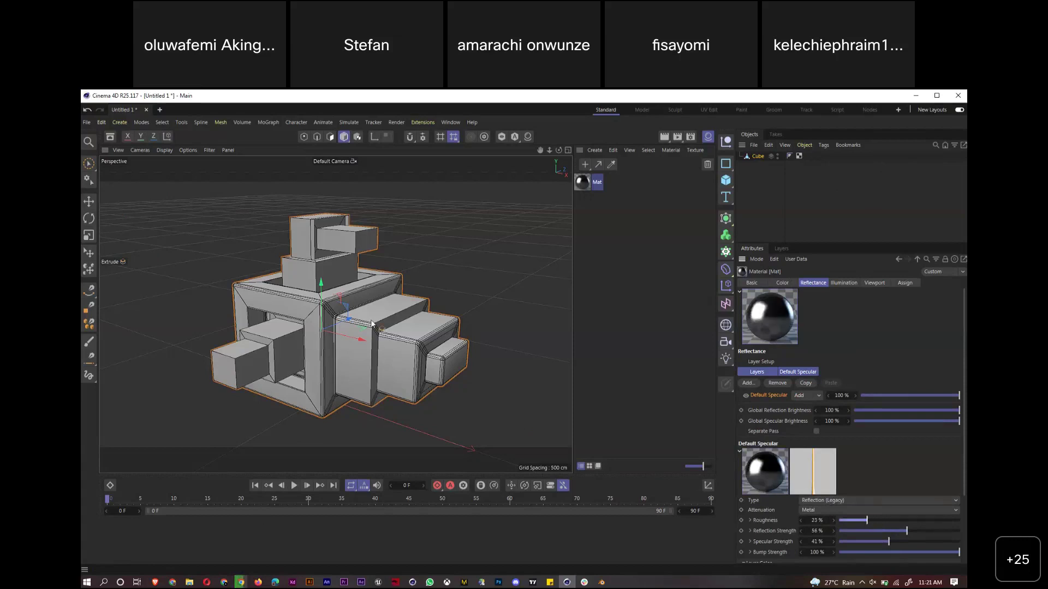
Apply the reflective material to the stepped cube and widen the viewport against the material area
{"action": "left_click_drag", "start_coordinate": [582, 186], "coordinate": [326, 313]}
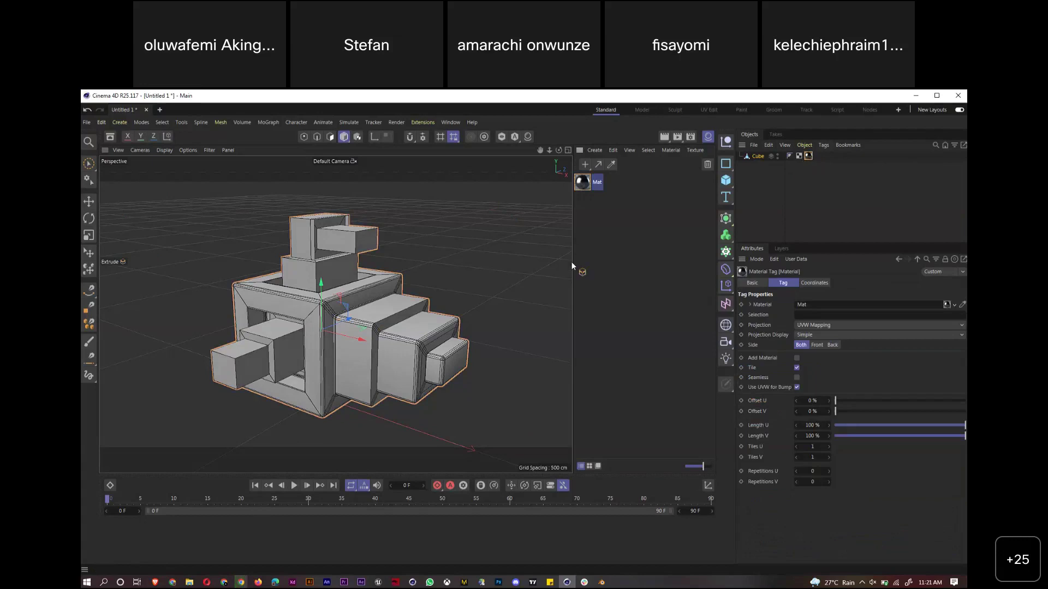
{"action": "left_click_drag", "start_coordinate": [572, 262], "coordinate": [648, 262]}
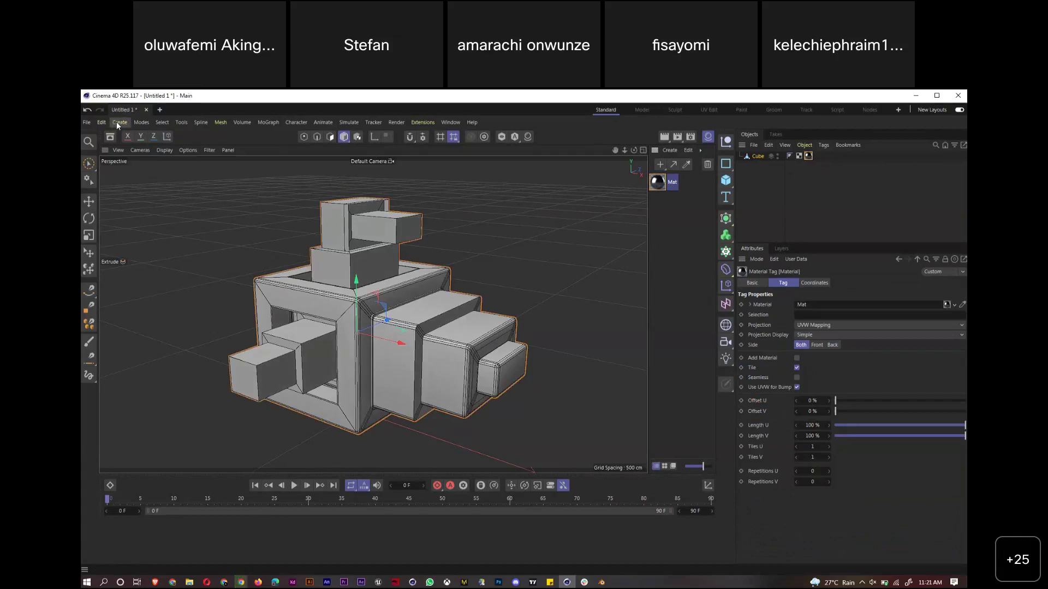
Add a plane, scale it up into a large floor and position it vertically at the base of the stepped cube
{"action": "left_click", "coordinate": [727, 182]}
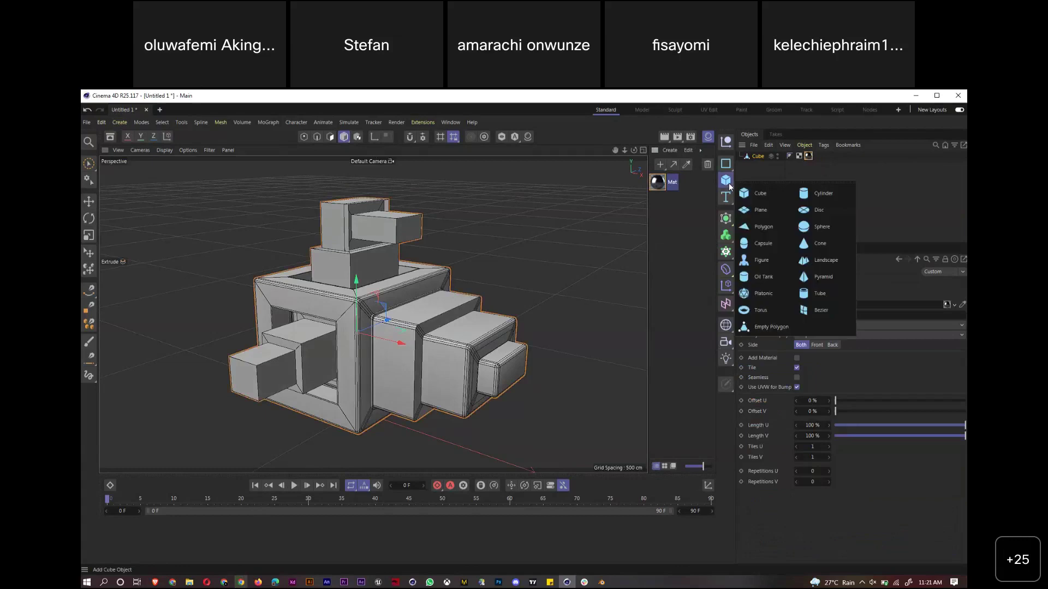
{"action": "left_click", "coordinate": [760, 211]}
{"action": "key", "text": "t"}
{"action": "left_click_drag", "start_coordinate": [184, 322], "coordinate": [886, 261]}
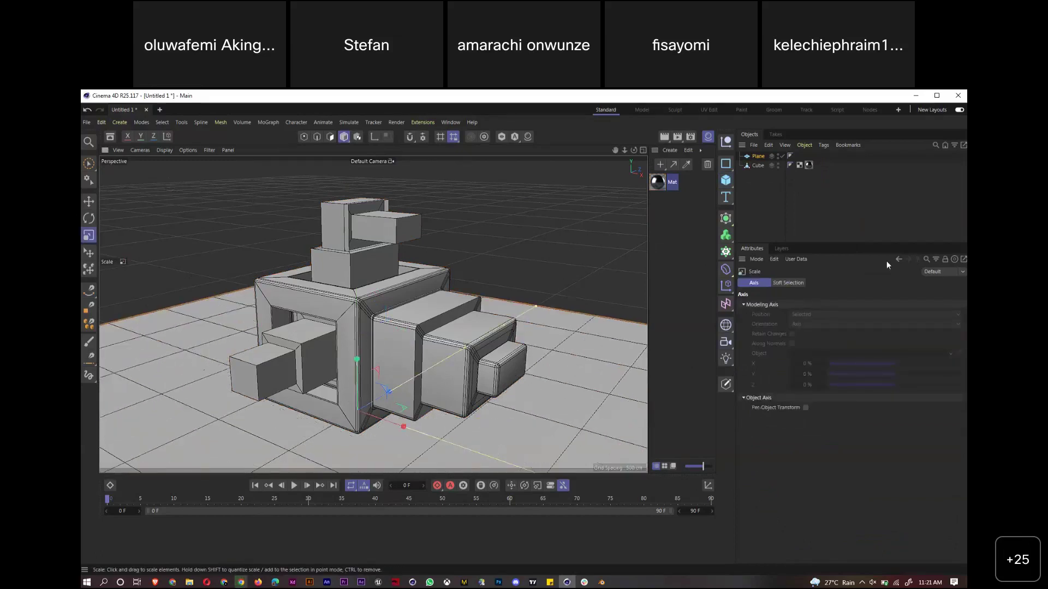
{"action": "left_click_drag", "start_coordinate": [415, 180], "coordinate": [663, 92]}
{"action": "key", "text": "e"}
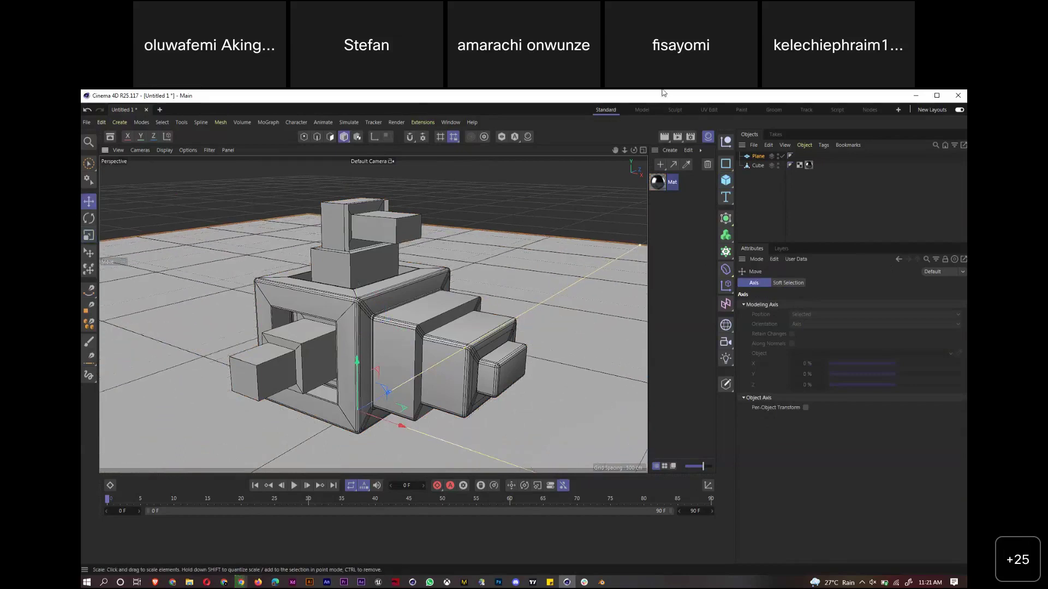
{"action": "left_click_drag", "start_coordinate": [359, 371], "coordinate": [364, 347]}
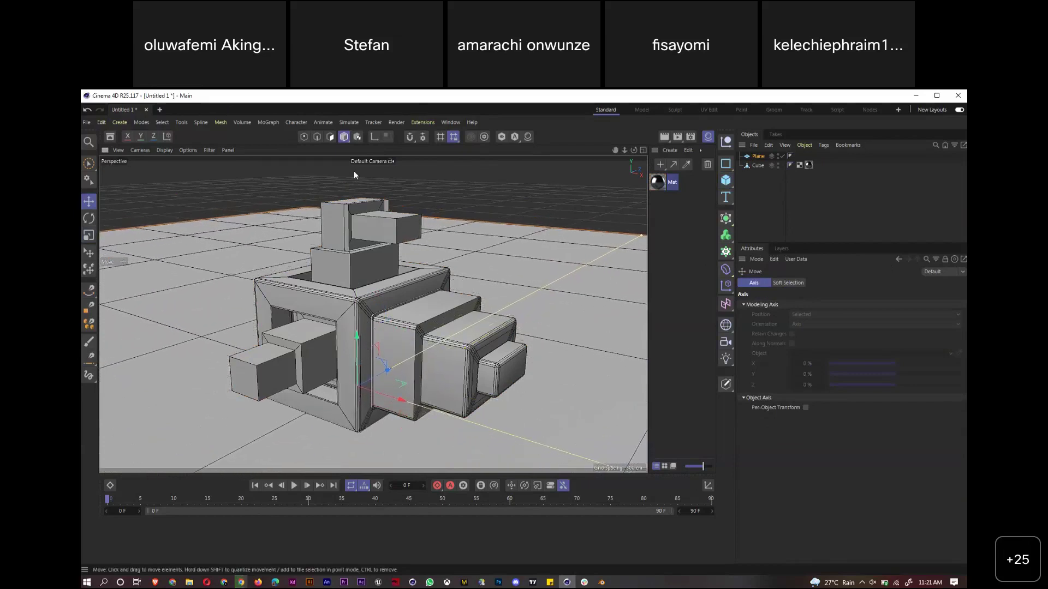
{"action": "left_click_drag", "start_coordinate": [625, 150], "coordinate": [526, 149]}
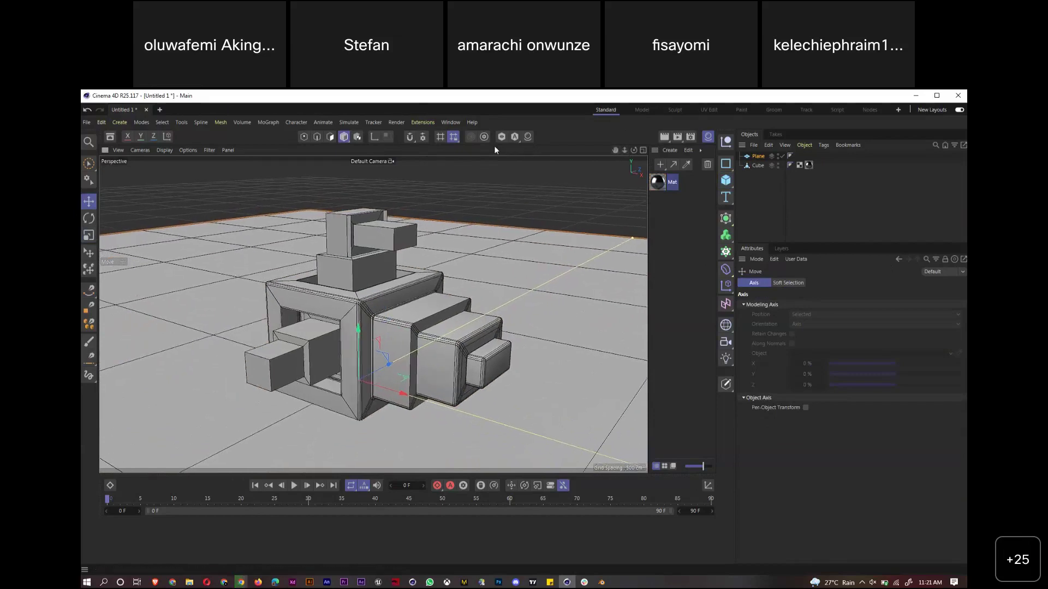
Add a sphere, enlarge it to a radius of about 172 cm and raise it above the stepped cube's tower
{"action": "left_click", "coordinate": [726, 181]}
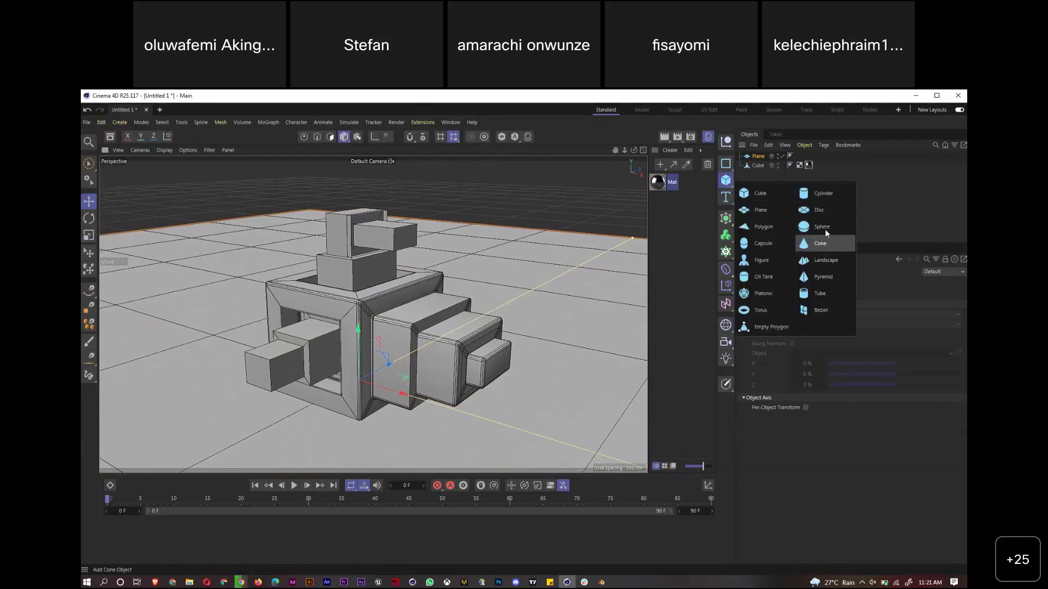
{"action": "left_click", "coordinate": [824, 228]}
{"action": "left_click_drag", "start_coordinate": [358, 369], "coordinate": [381, 224]}
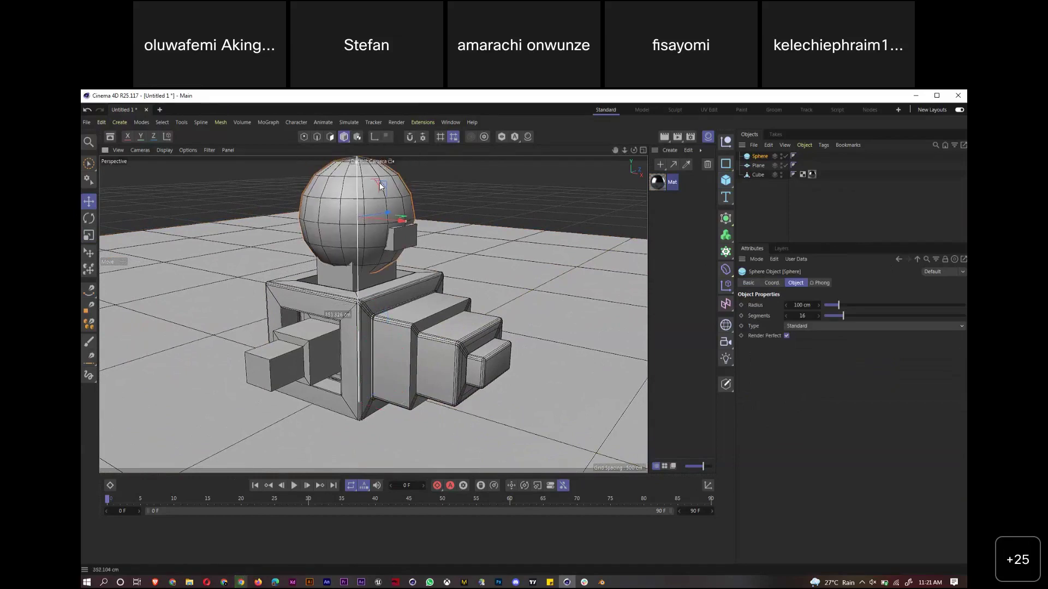
{"action": "left_click_drag", "start_coordinate": [626, 152], "coordinate": [617, 199]}
{"action": "key", "text": "t"}
{"action": "left_click_drag", "start_coordinate": [565, 224], "coordinate": [516, 202]}
{"action": "key", "text": "e"}
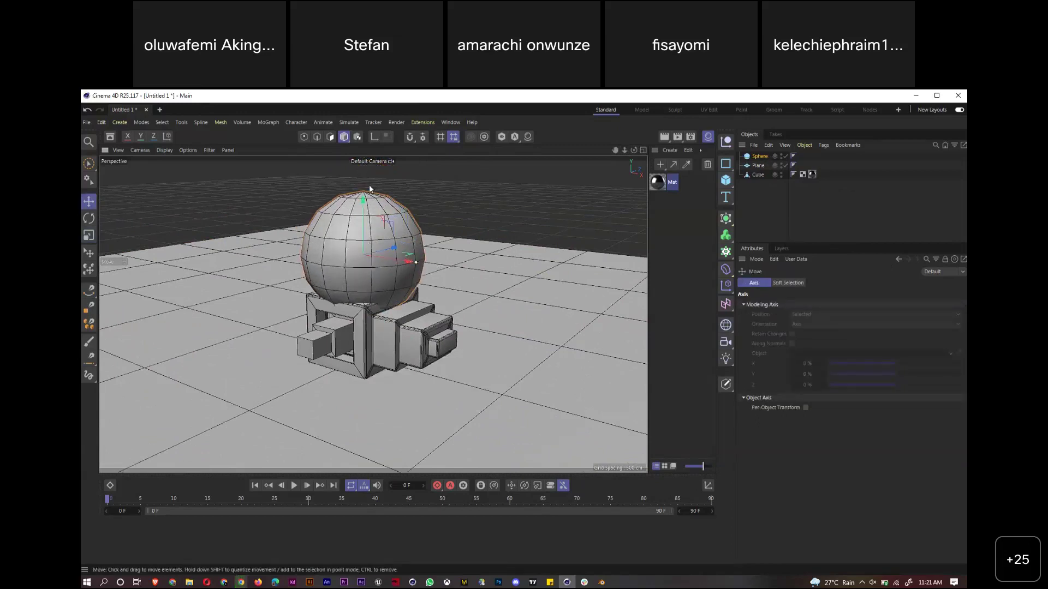
{"action": "left_click_drag", "start_coordinate": [365, 221], "coordinate": [370, 188]}
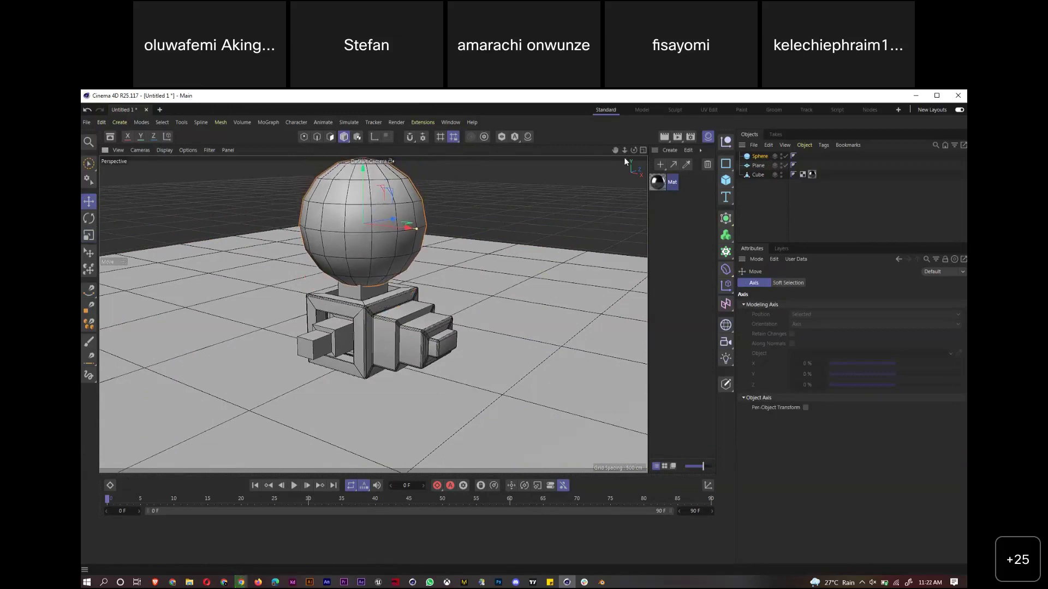
{"action": "left_click_drag", "start_coordinate": [600, 131], "coordinate": [640, 136]}
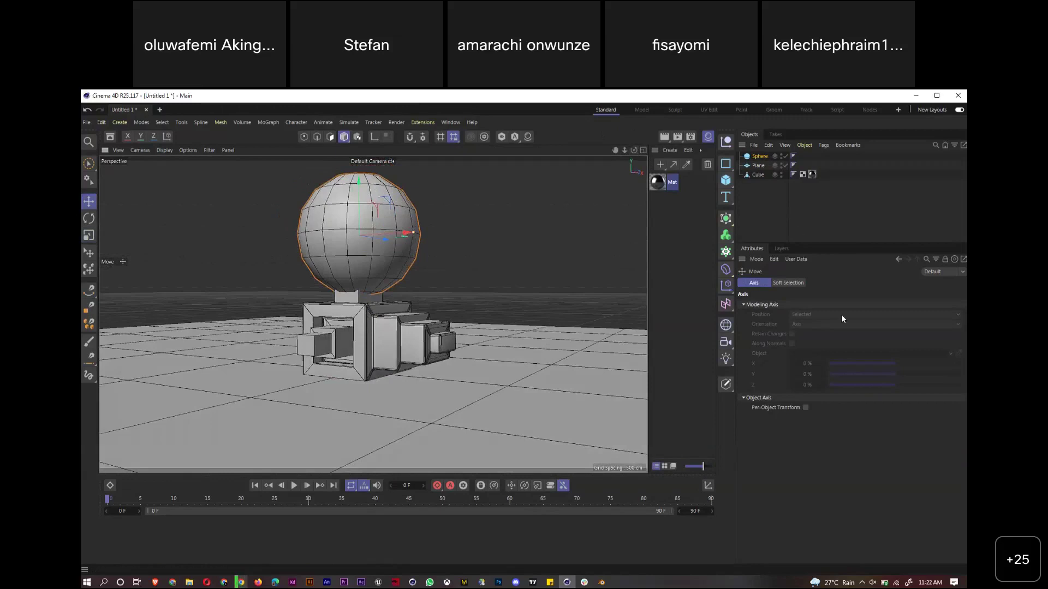
Change the sphere's type to Octahedron and reduce its segments to 6 to form a diamond shape
{"action": "left_click", "coordinate": [759, 156]}
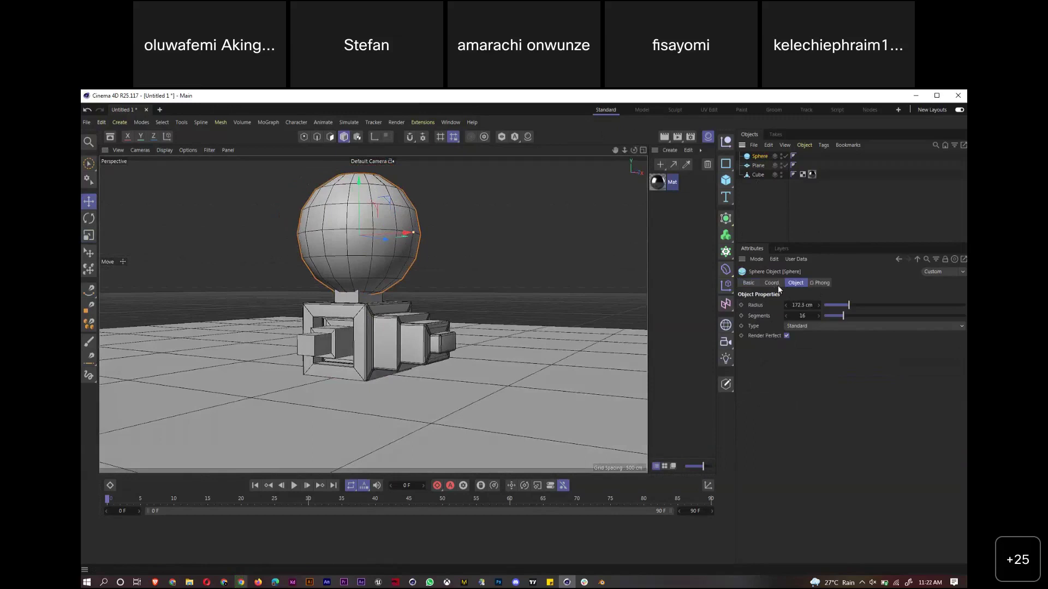
{"action": "left_click", "coordinate": [800, 328]}
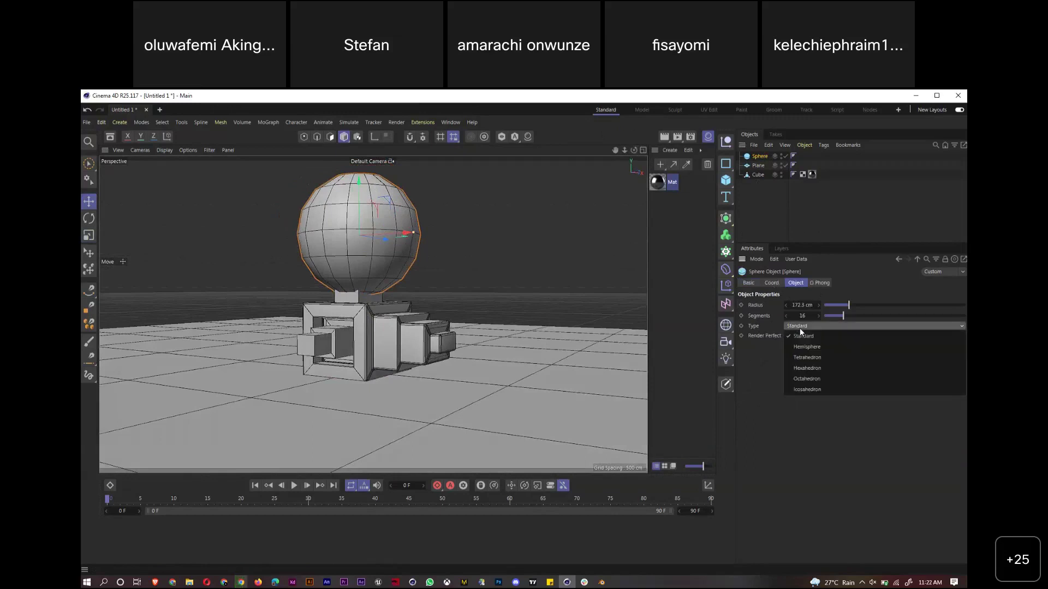
{"action": "left_click", "coordinate": [812, 380]}
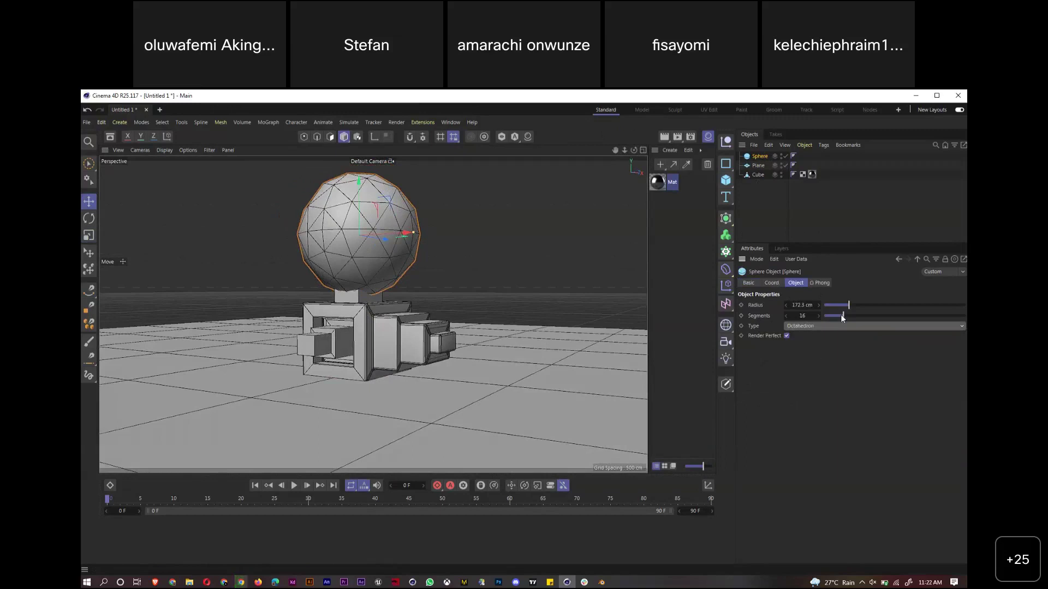
{"action": "left_click_drag", "start_coordinate": [840, 317], "coordinate": [827, 315]}
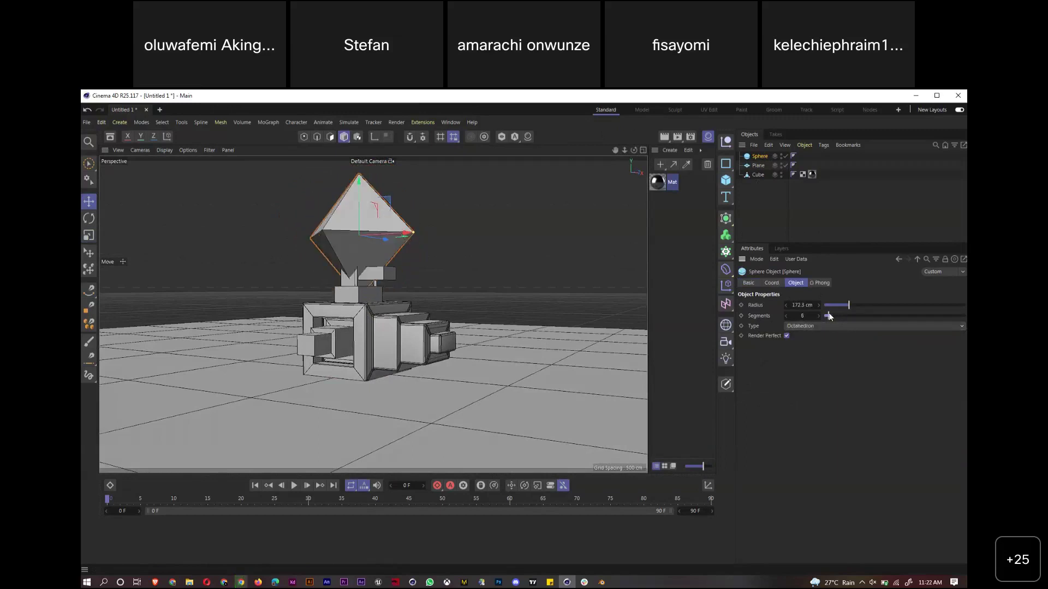
{"action": "left_click", "coordinate": [501, 236]}
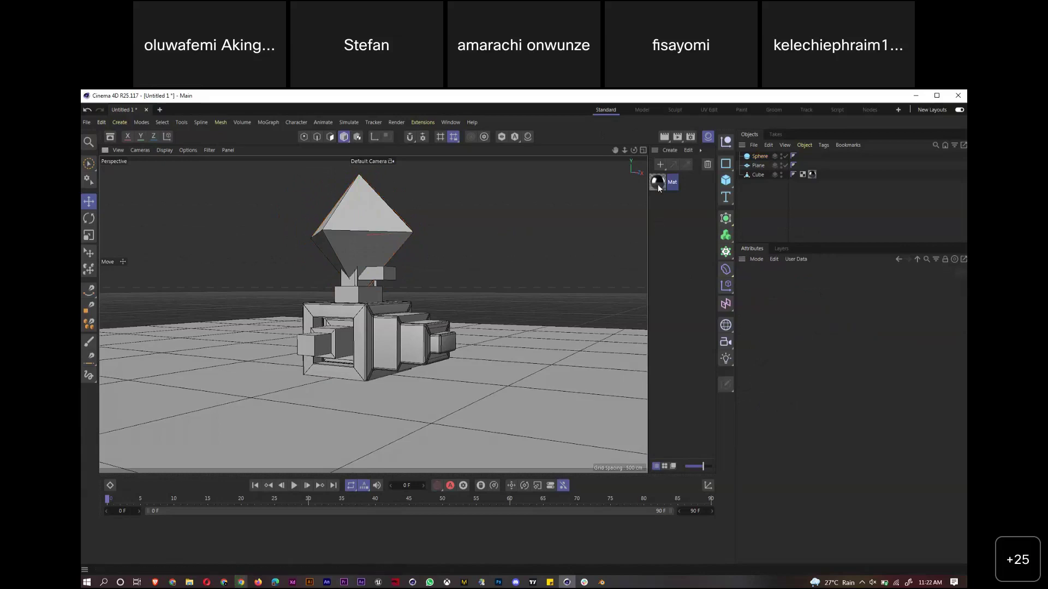
Move the reflective material tag from the cube to the octahedron and raise the octahedron about 88 cm clear of the tower
{"action": "left_click_drag", "start_coordinate": [813, 176], "coordinate": [759, 157]}
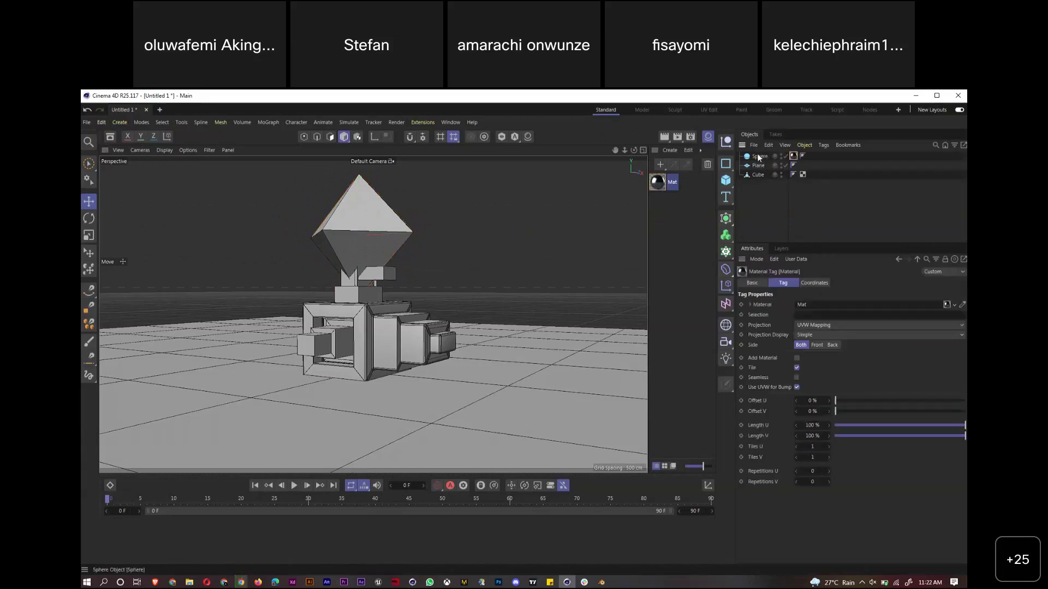
{"action": "left_click", "coordinate": [356, 361]}
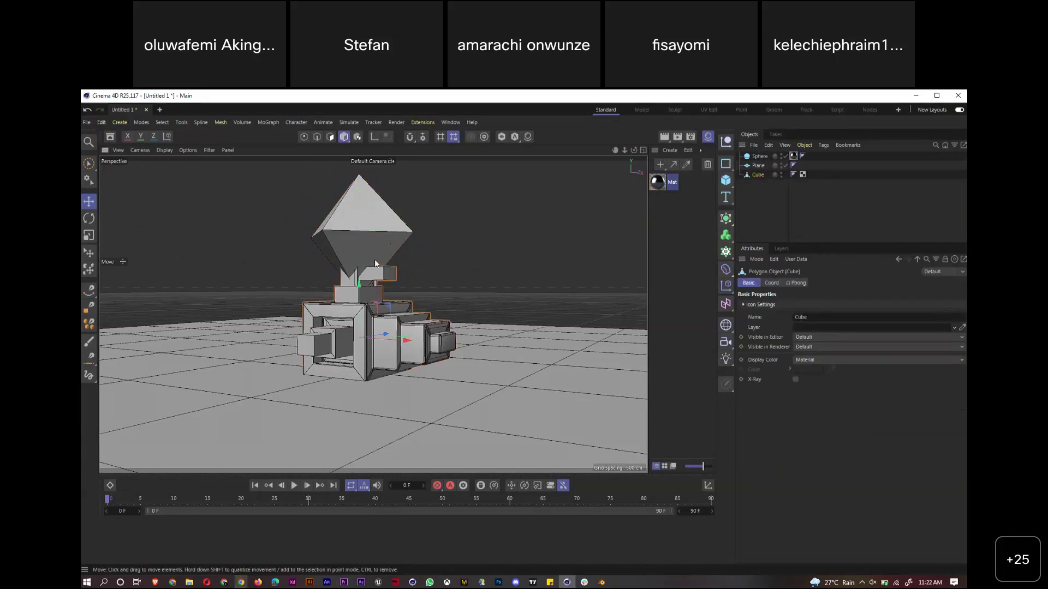
{"action": "left_click", "coordinate": [363, 215]}
{"action": "left_click_drag", "start_coordinate": [356, 204], "coordinate": [354, 172]}
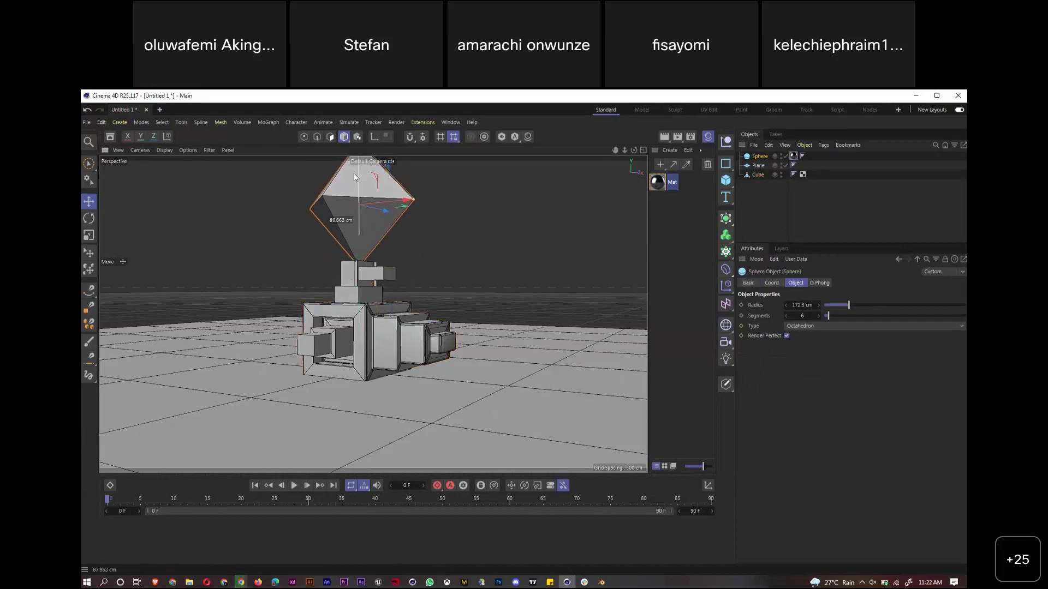
{"action": "left_click_drag", "start_coordinate": [623, 151], "coordinate": [615, 174]}
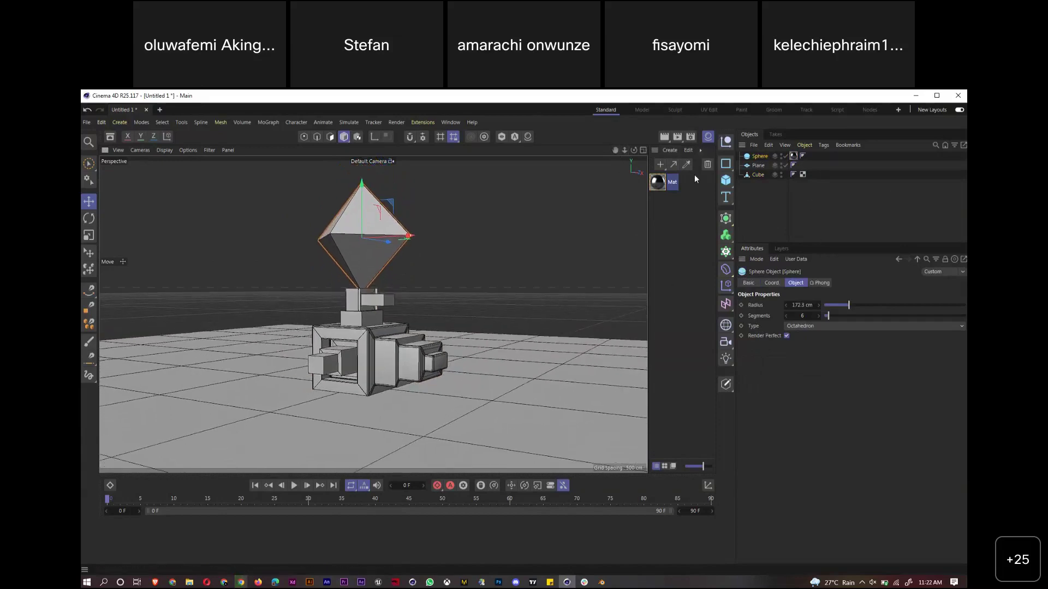
Create Metal and Car Paint materials from the node material presets and apply Car Paint to the stepped cube
{"action": "left_click", "coordinate": [669, 151]}
{"action": "mouse_move", "coordinate": [699, 188]}
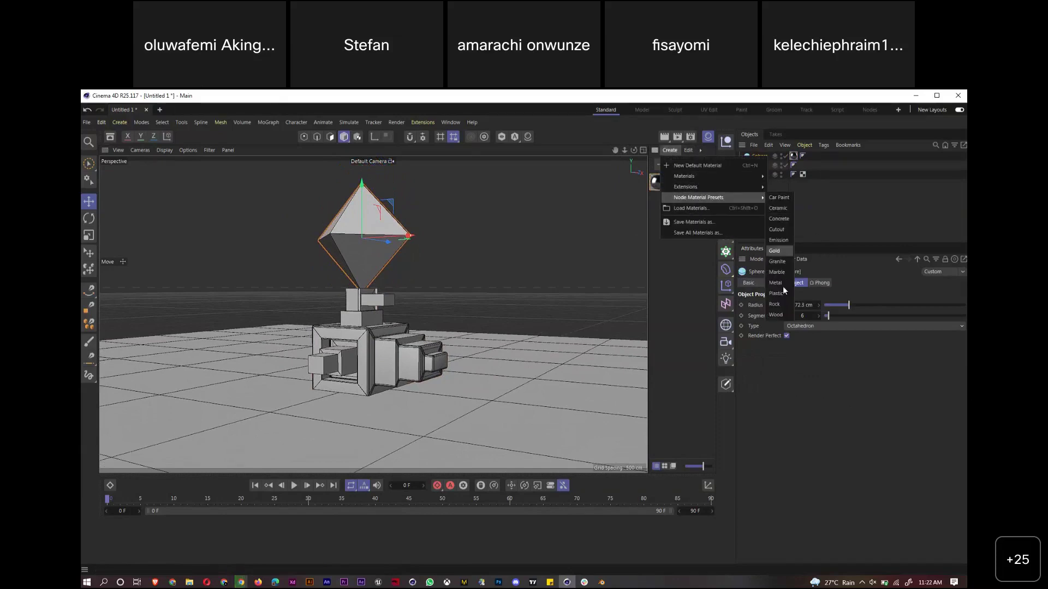
{"action": "left_click", "coordinate": [781, 284]}
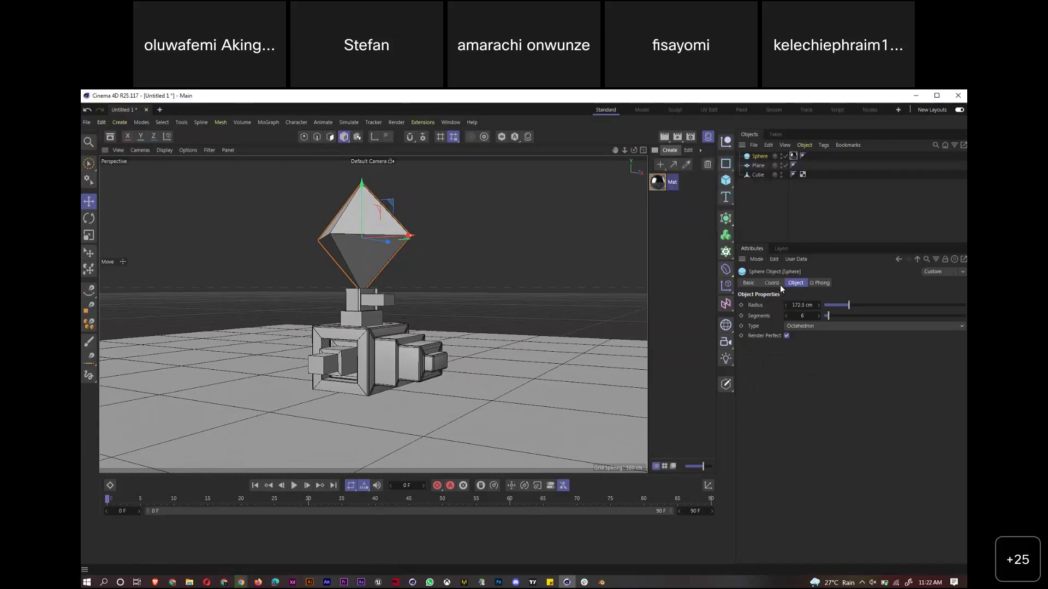
{"action": "left_click", "coordinate": [669, 150]}
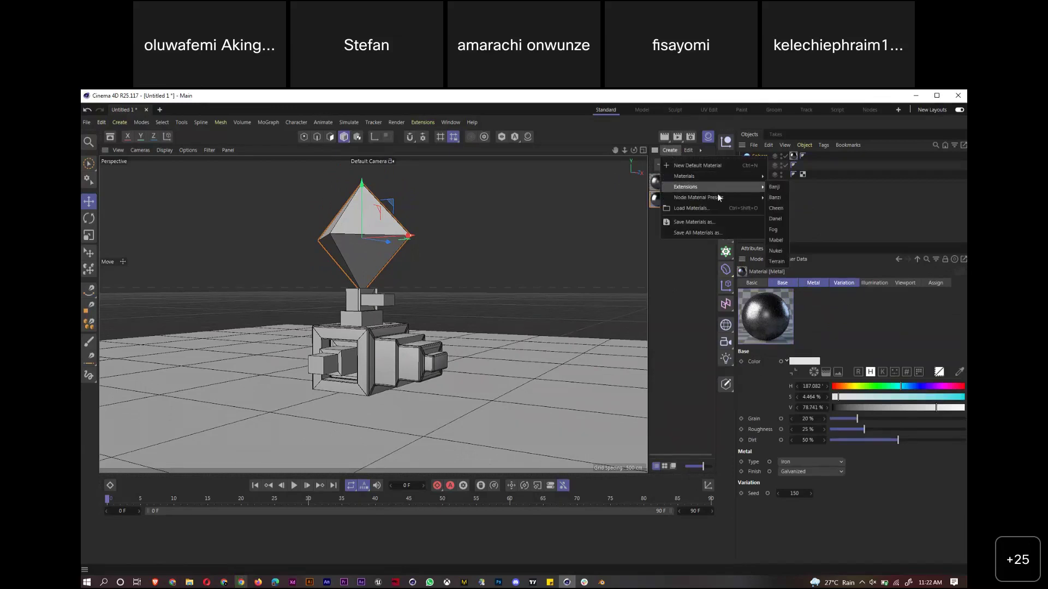
{"action": "mouse_move", "coordinate": [719, 198]}
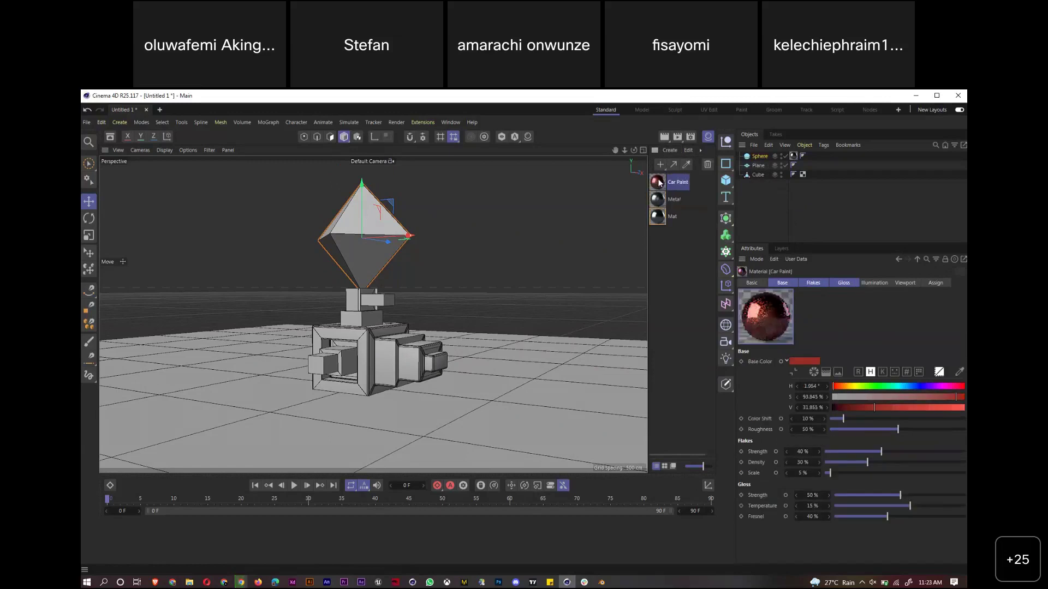
{"action": "mouse_move", "coordinate": [659, 184]}
{"action": "left_mouse_down"}
{"action": "mouse_move", "coordinate": [339, 407]}
{"action": "mouse_move", "coordinate": [376, 349]}
{"action": "left_mouse_up"}
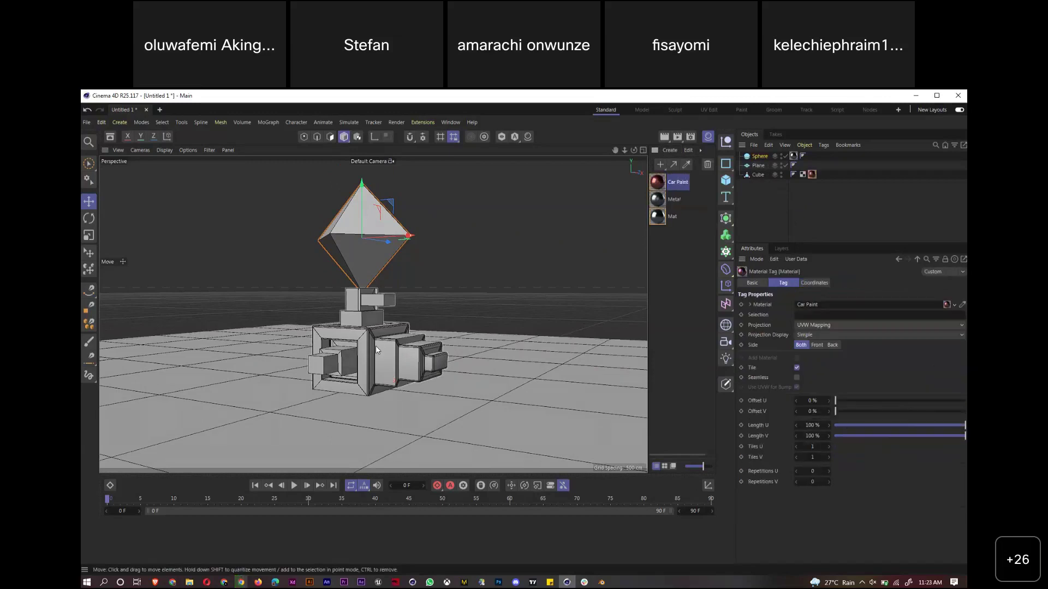
Switch the viewport display to Gouraud Shading and back to Gouraud Shading (Lines)
{"action": "key", "text": "n"}
{"action": "key", "text": "a"}
{"action": "key", "text": "n"}
{"action": "key", "text": "b"}
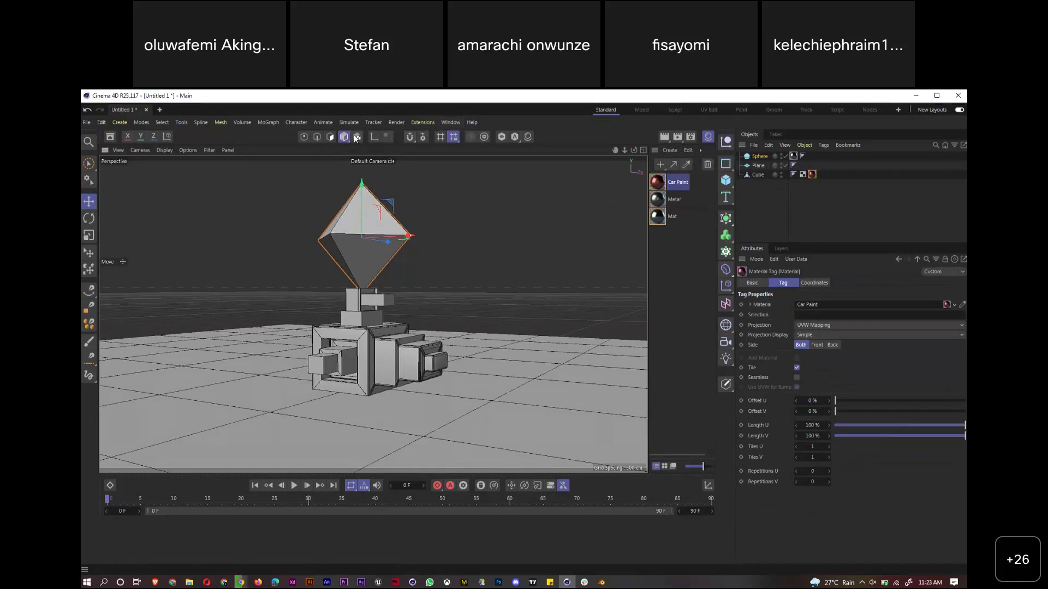
Save the scene in the Documents folder under the file name class
{"action": "key", "text": "ctrl+s"}
{"action": "type", "text": "class"}
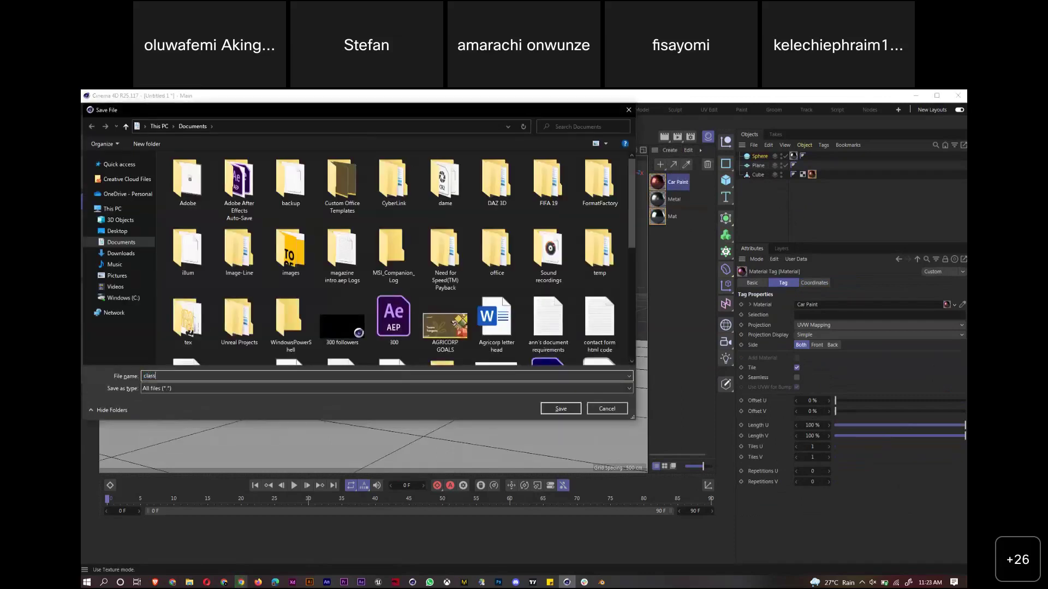
{"action": "key", "text": "Return"}
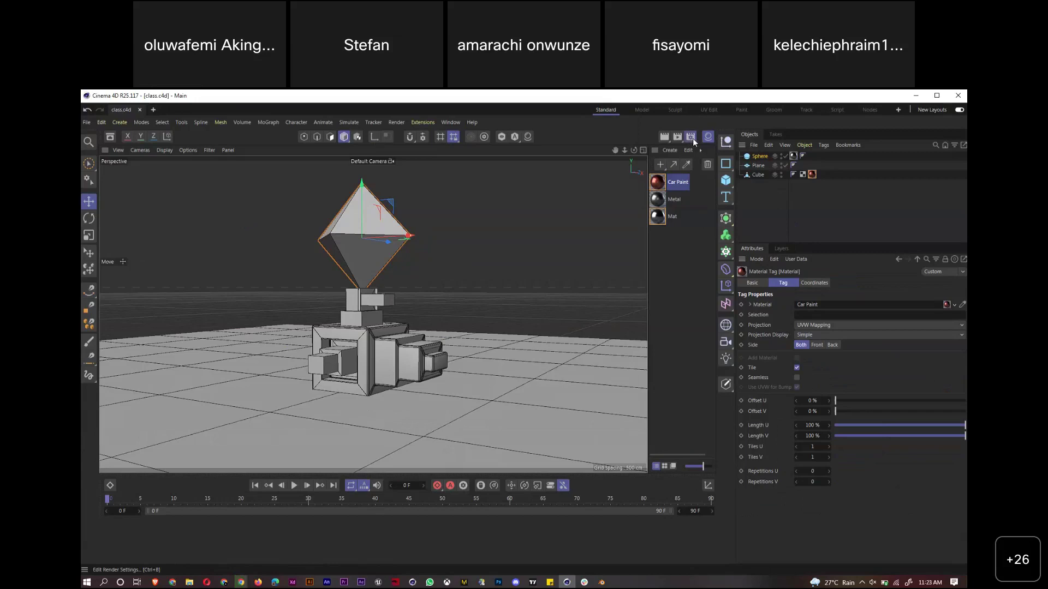
Set the anti-aliasing in the render settings to Best
{"action": "left_click", "coordinate": [692, 138]}
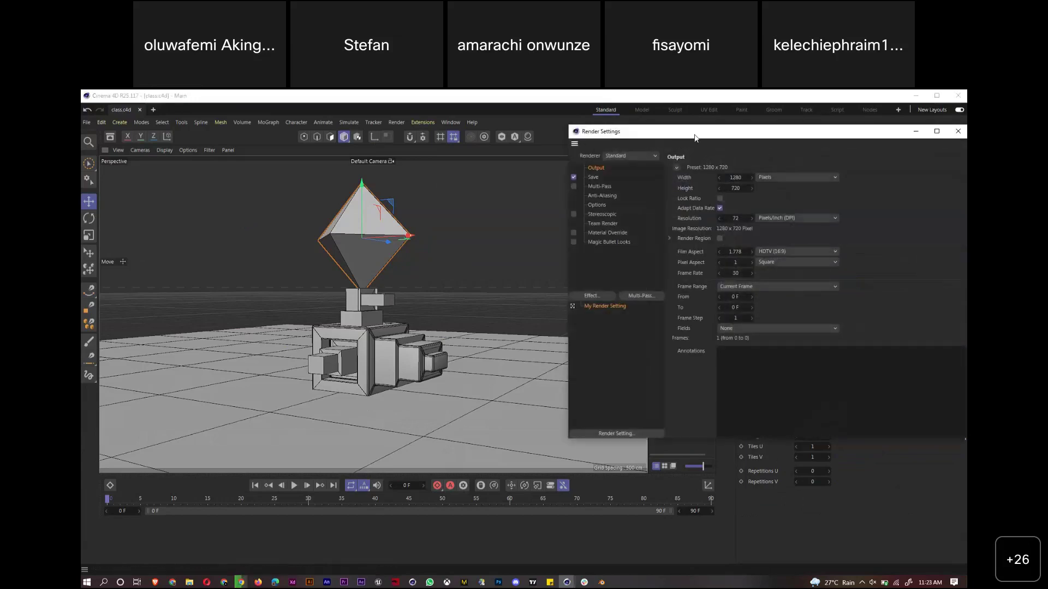
{"action": "left_click_drag", "start_coordinate": [696, 134], "coordinate": [555, 147]}
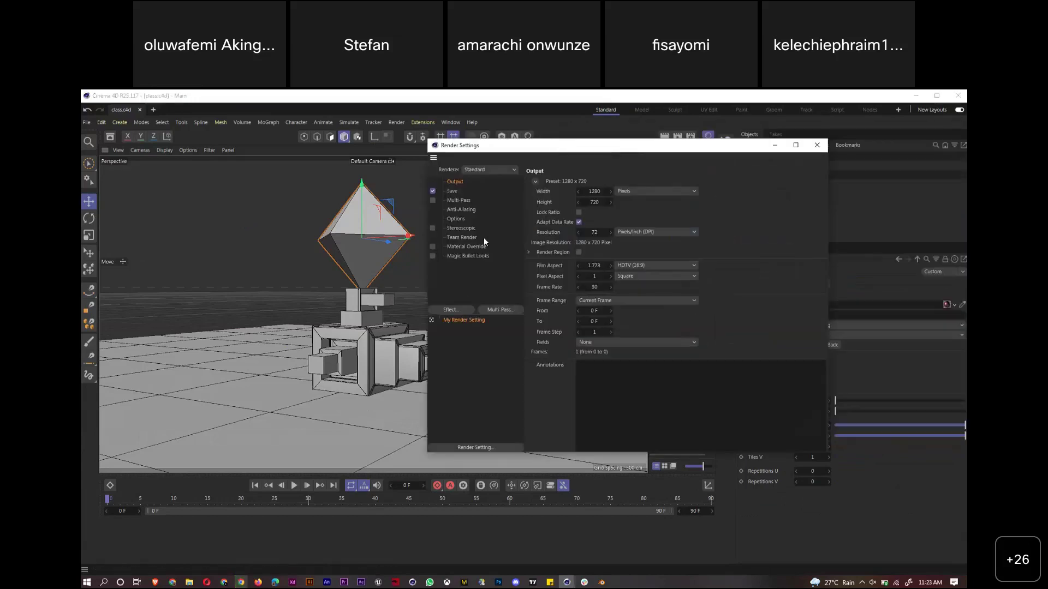
{"action": "left_click", "coordinate": [462, 210]}
{"action": "left_click", "coordinate": [615, 182]}
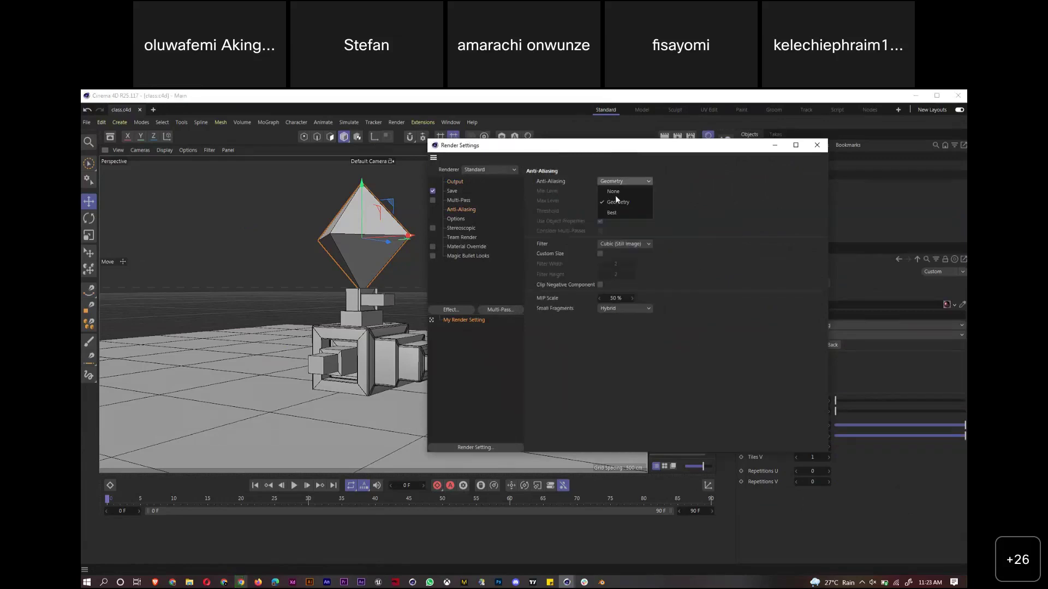
{"action": "left_click", "coordinate": [617, 216]}
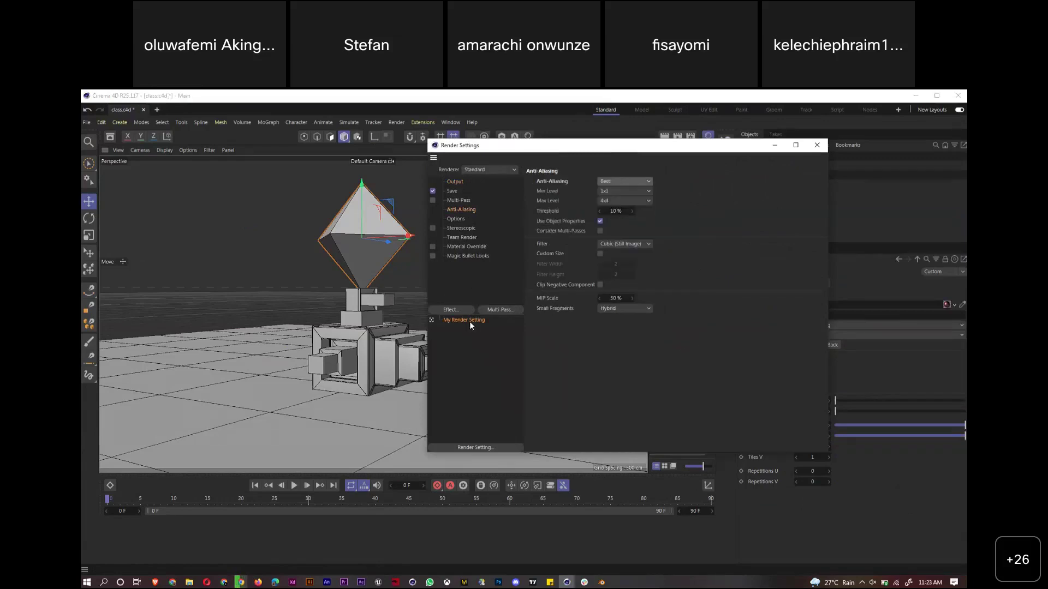
Add the Ambient Occlusion effect to the render settings
{"action": "left_click", "coordinate": [453, 310]}
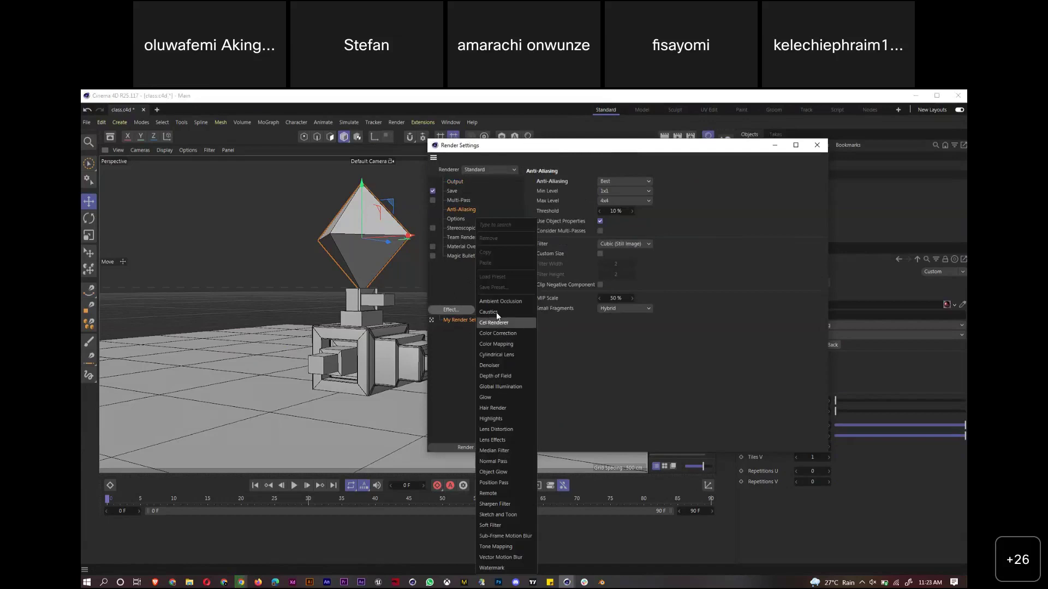
{"action": "left_click", "coordinate": [502, 301]}
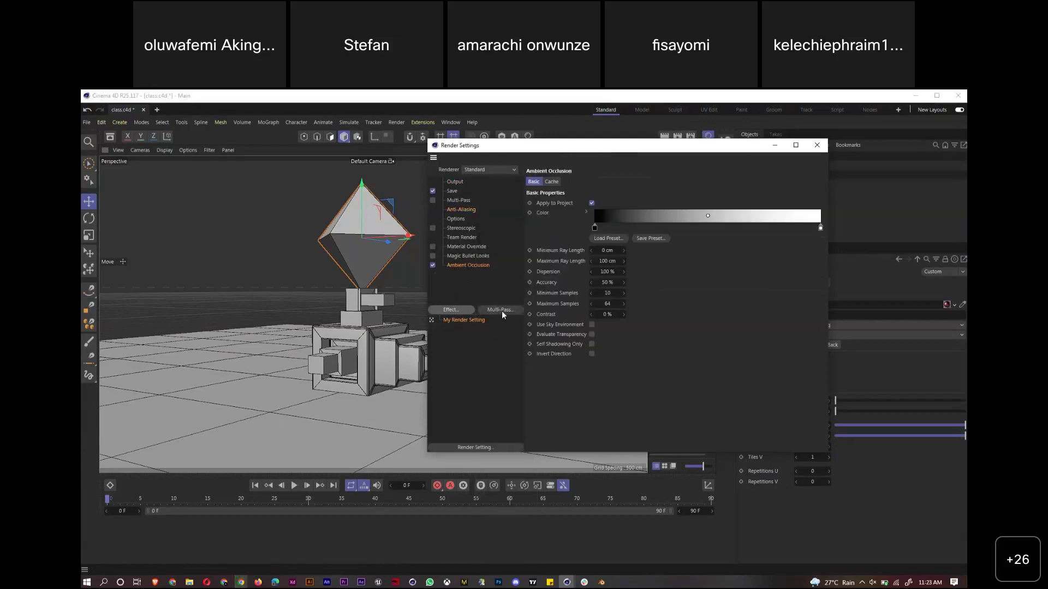
{"action": "left_click", "coordinate": [502, 309]}
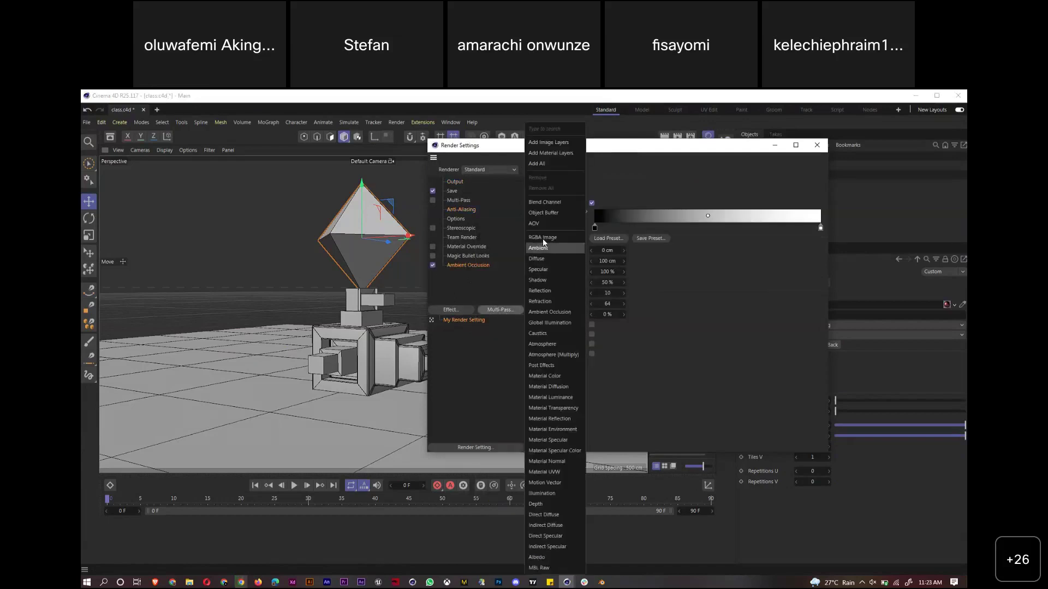
{"action": "left_click", "coordinate": [448, 312]}
Add the Global Illumination effect with the Exterior - Preview preset and put the render settings away
{"action": "left_click", "coordinate": [449, 312]}
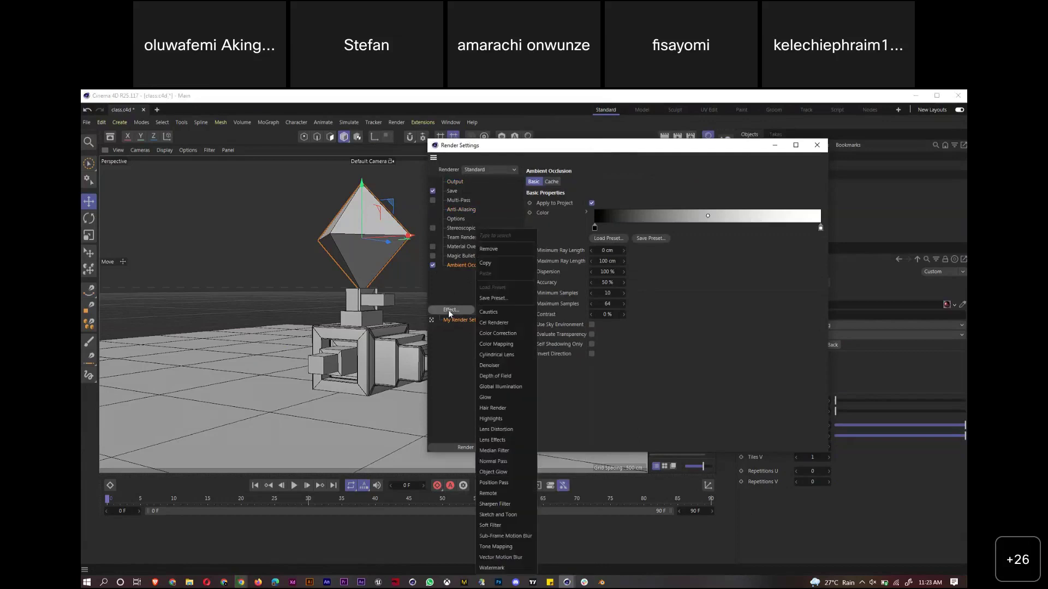
{"action": "left_click", "coordinate": [499, 386]}
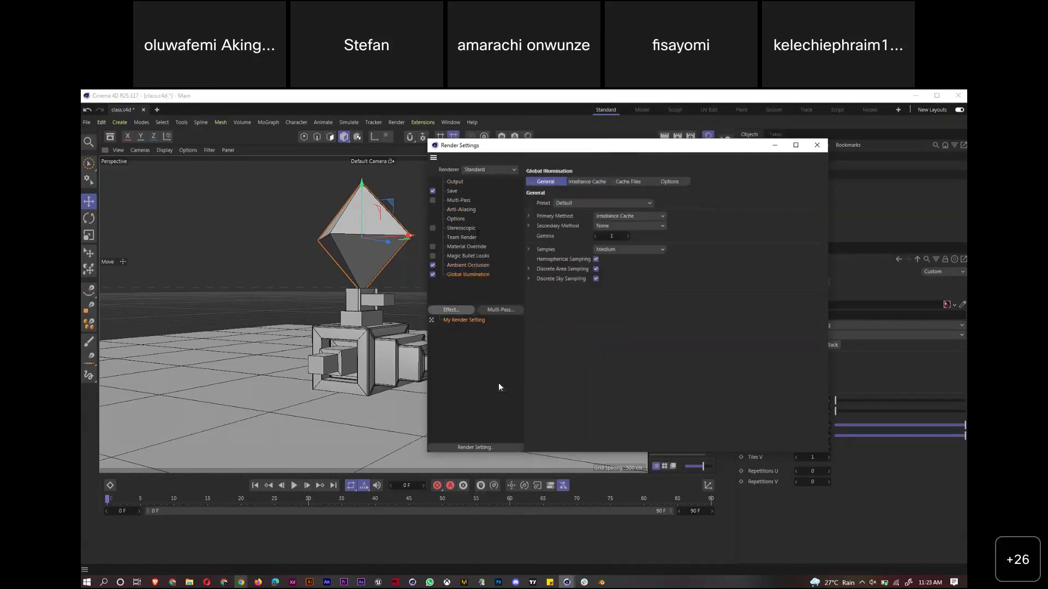
{"action": "left_click", "coordinate": [614, 201]}
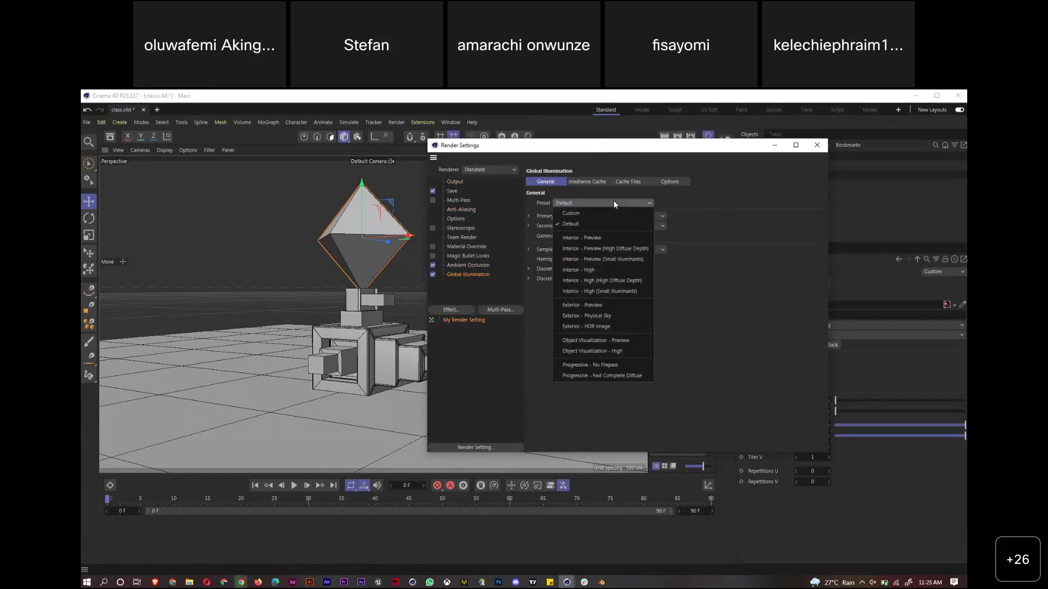
{"action": "left_click", "coordinate": [589, 305]}
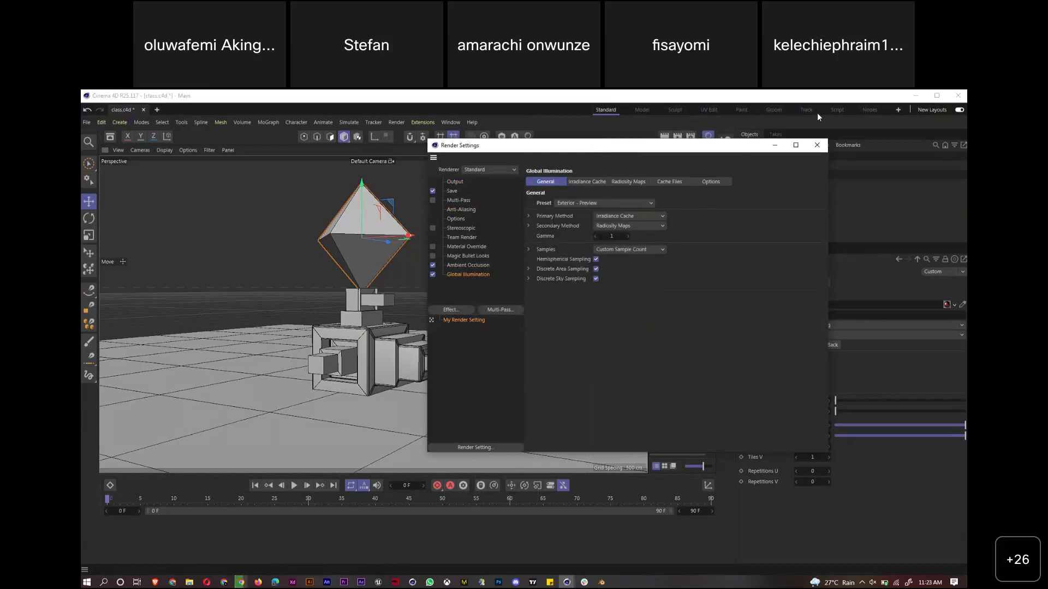
{"action": "left_click", "coordinate": [774, 146]}
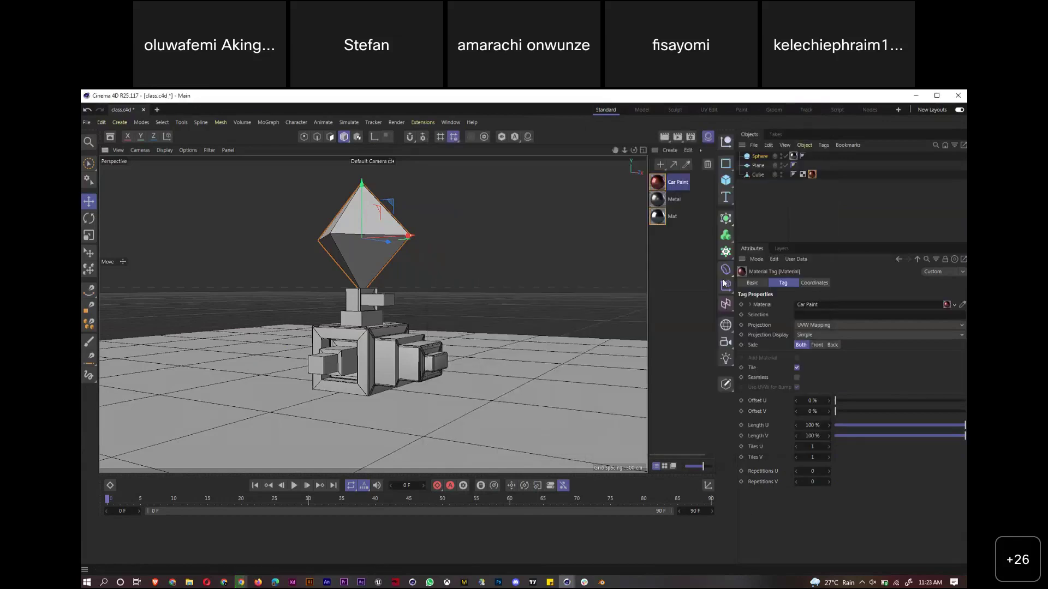
{"action": "left_click", "coordinate": [726, 325]}
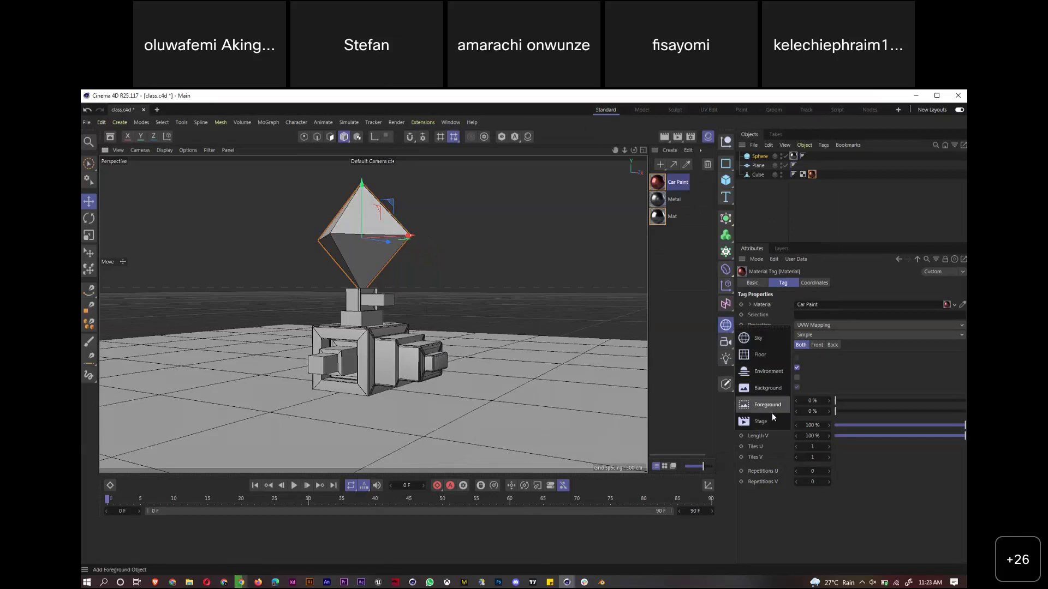
{"action": "left_click", "coordinate": [766, 342]}
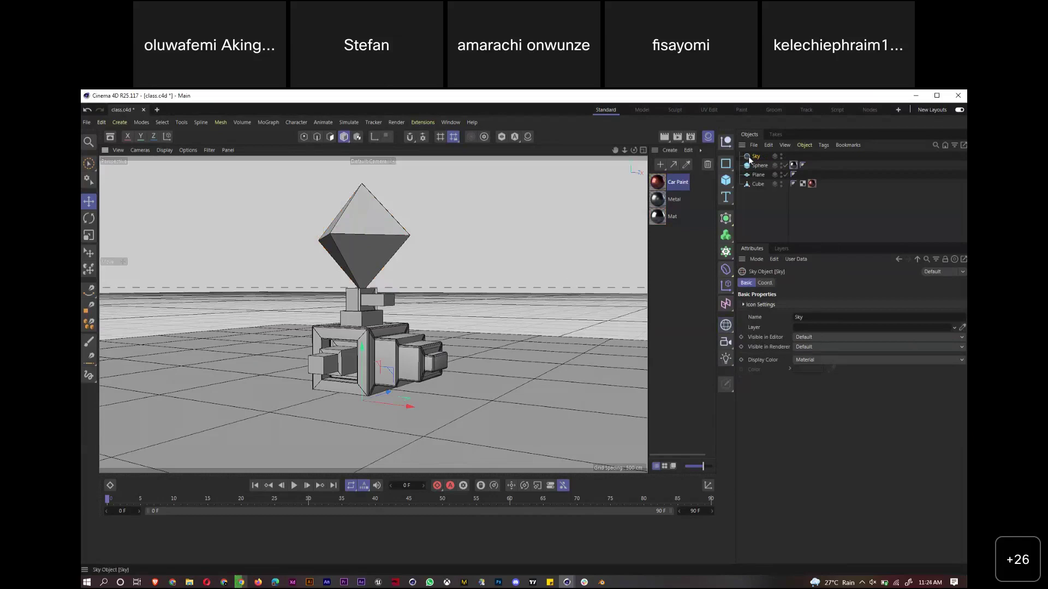
{"action": "key", "text": "Delete"}
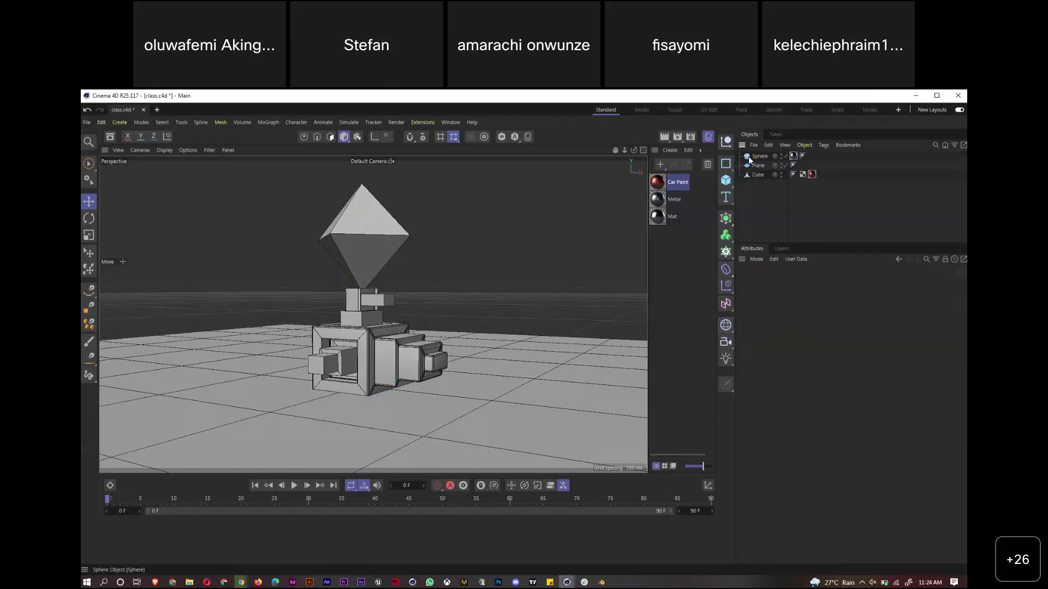
Add an Environment object and a Sky object to the scene
{"action": "left_click", "coordinate": [729, 345]}
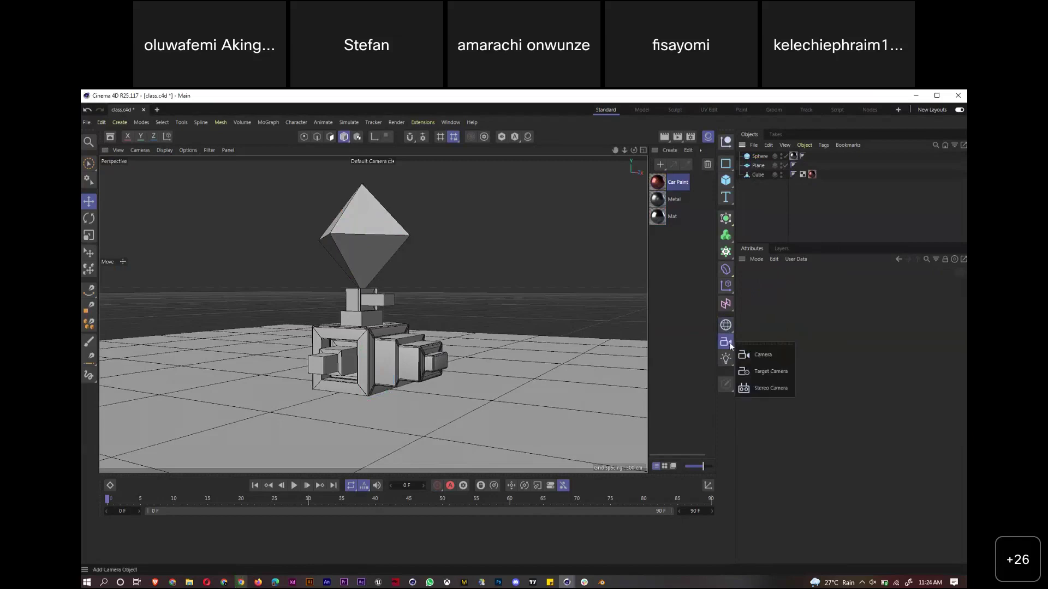
{"action": "left_click", "coordinate": [726, 326]}
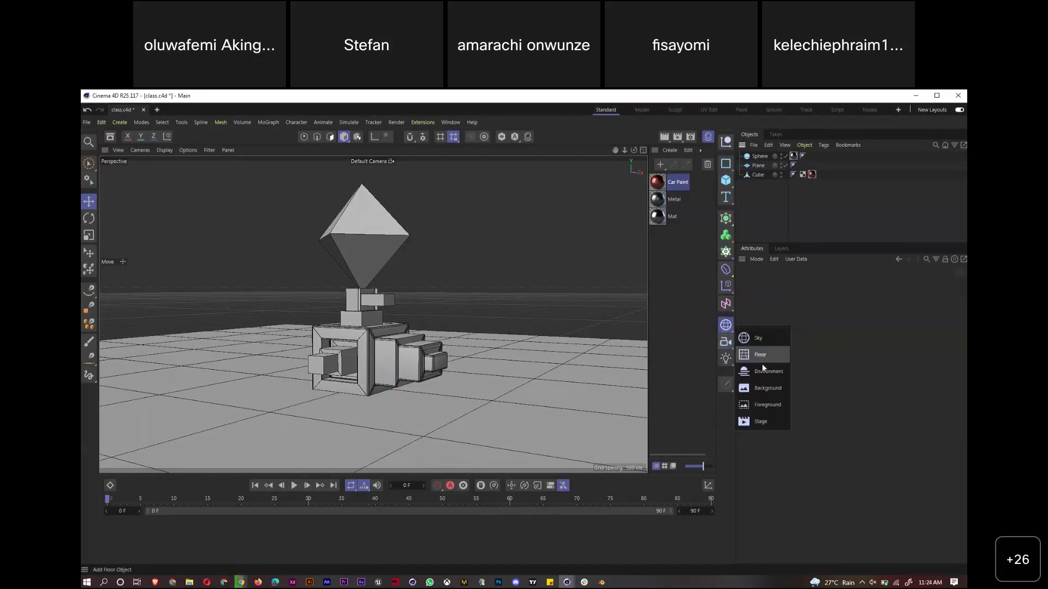
{"action": "left_click", "coordinate": [768, 371]}
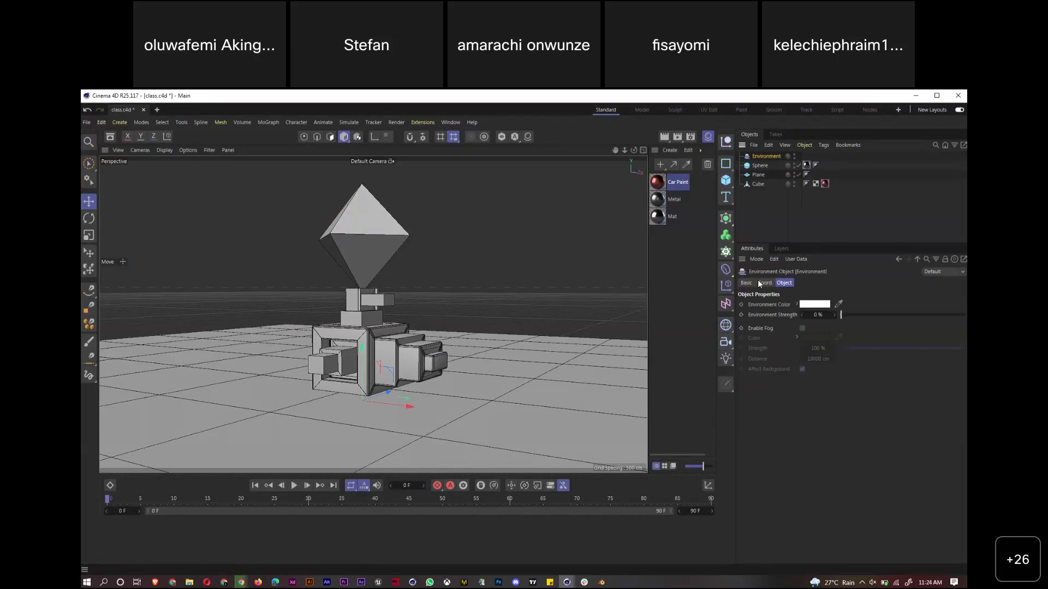
{"action": "left_click", "coordinate": [725, 325]}
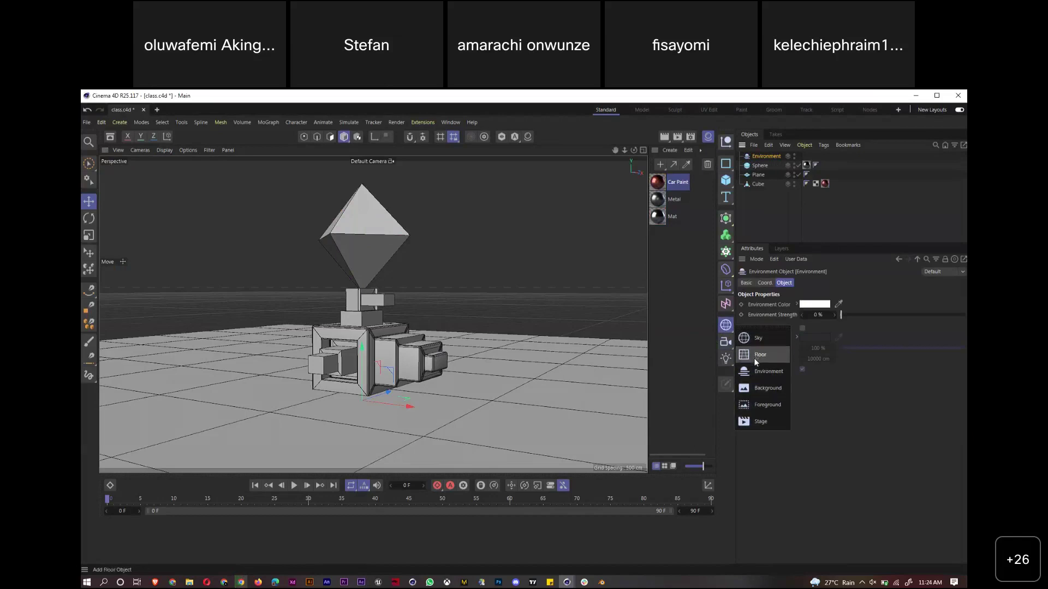
{"action": "left_click", "coordinate": [758, 338]}
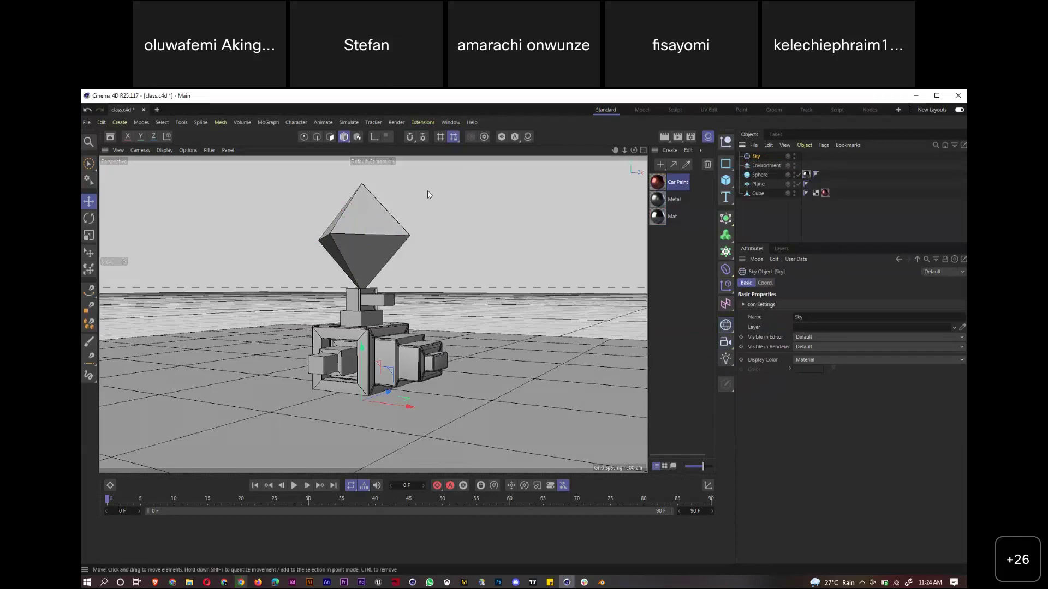
{"action": "left_click", "coordinate": [121, 124]}
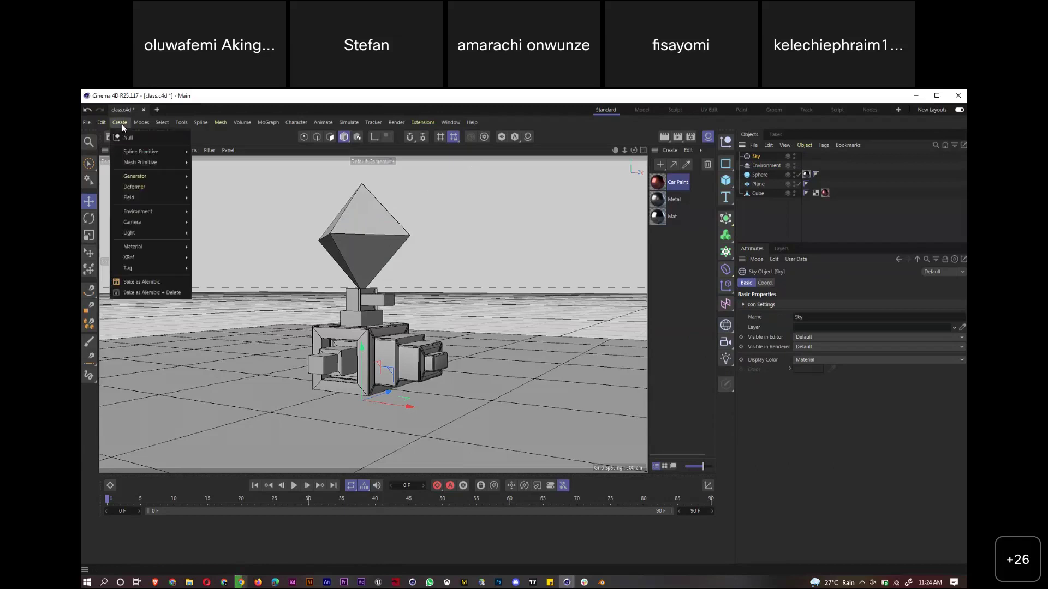
{"action": "mouse_move", "coordinate": [149, 151]}
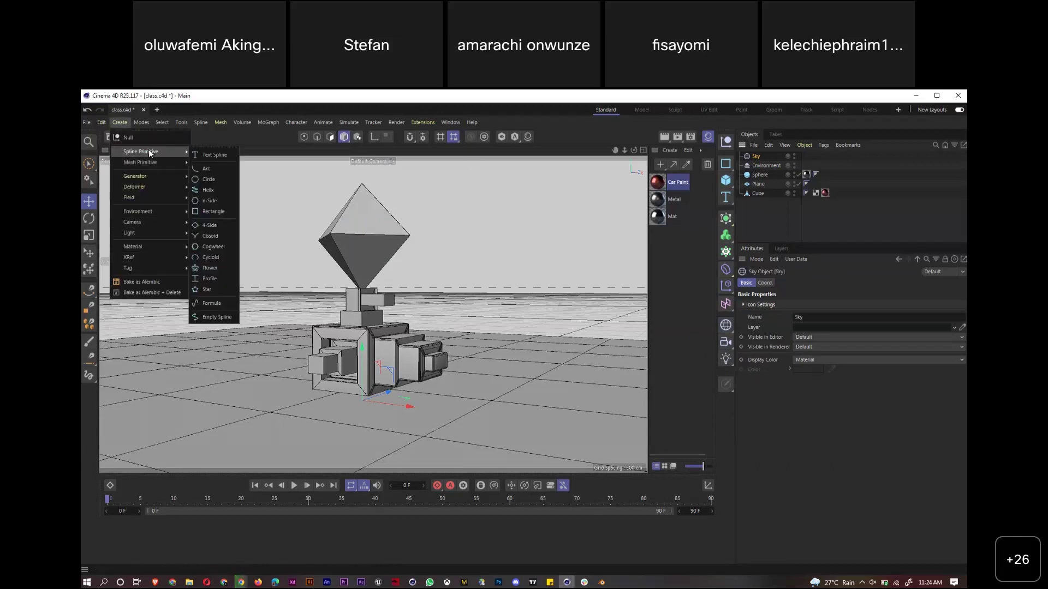
{"action": "mouse_move", "coordinate": [146, 245]}
{"action": "mouse_move", "coordinate": [150, 213]}
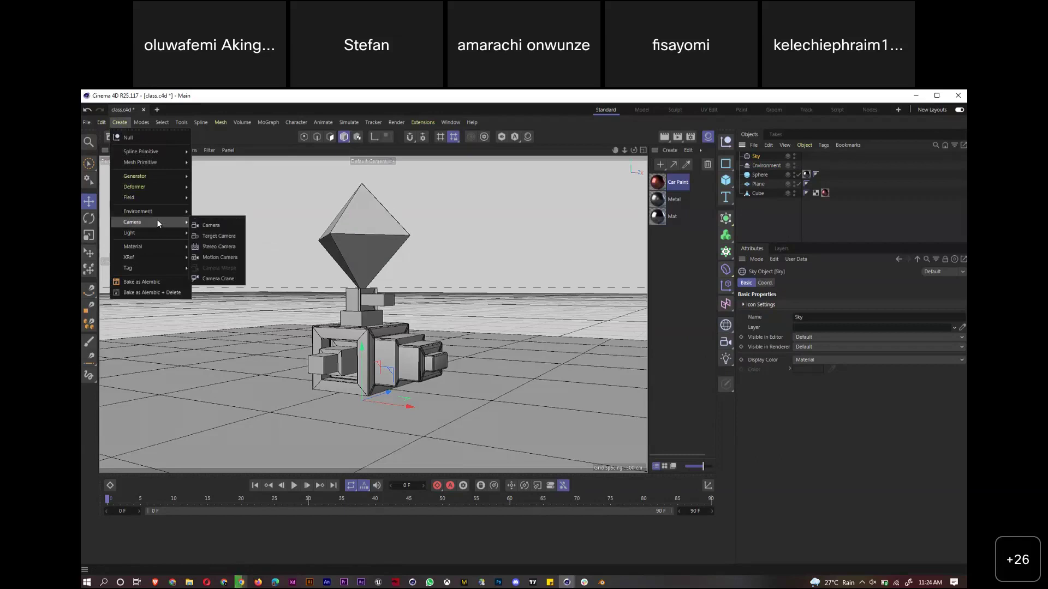
{"action": "left_click", "coordinate": [406, 254]}
Render the view, disable Render Perfect on the octahedron above the tower, and render the view again
{"action": "key", "text": "ctrl+r"}
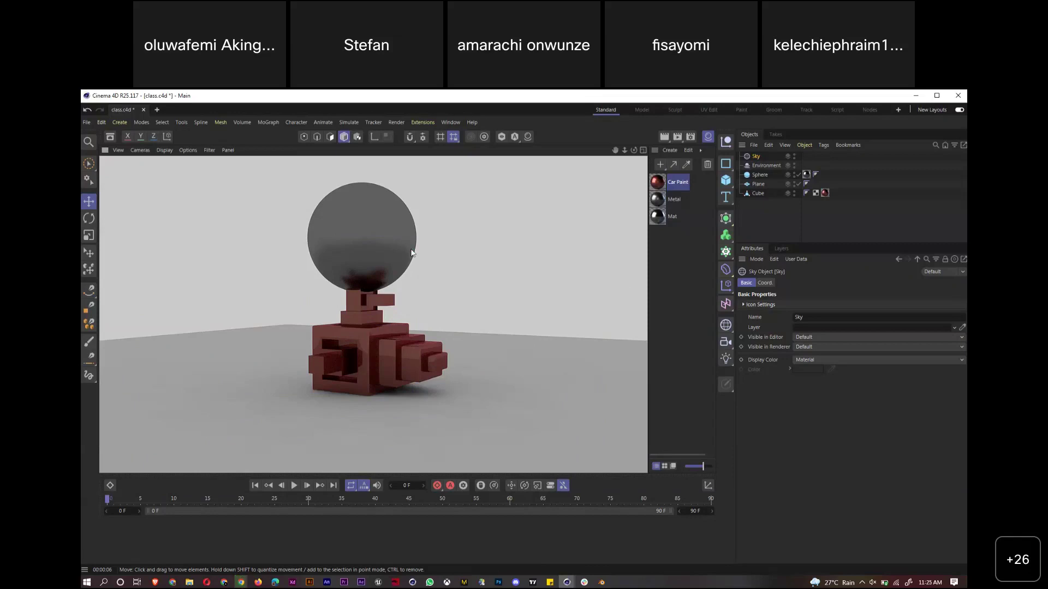
{"action": "left_click", "coordinate": [760, 176]}
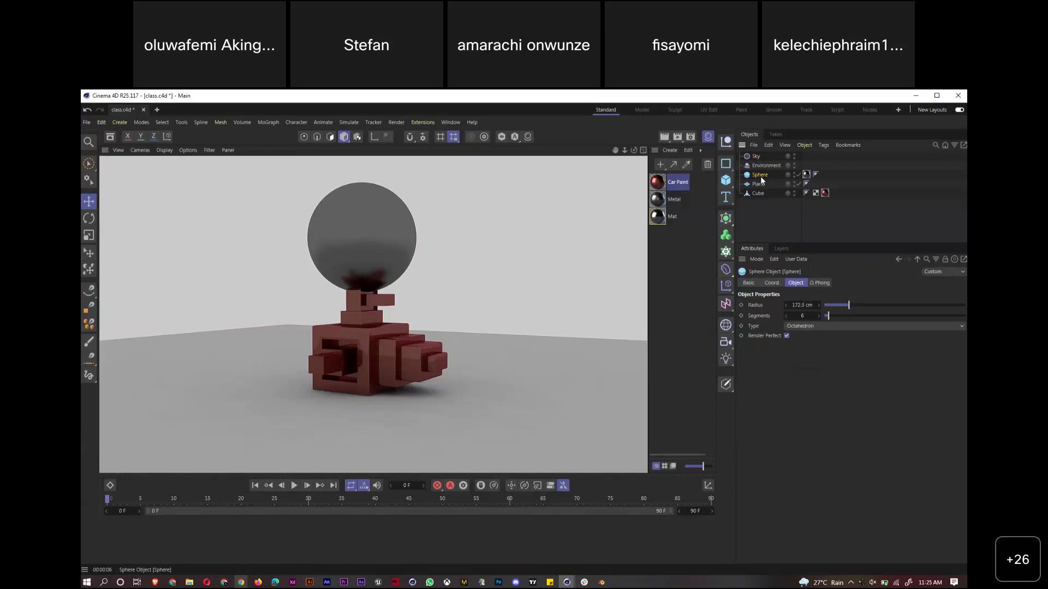
{"action": "left_click", "coordinate": [786, 335]}
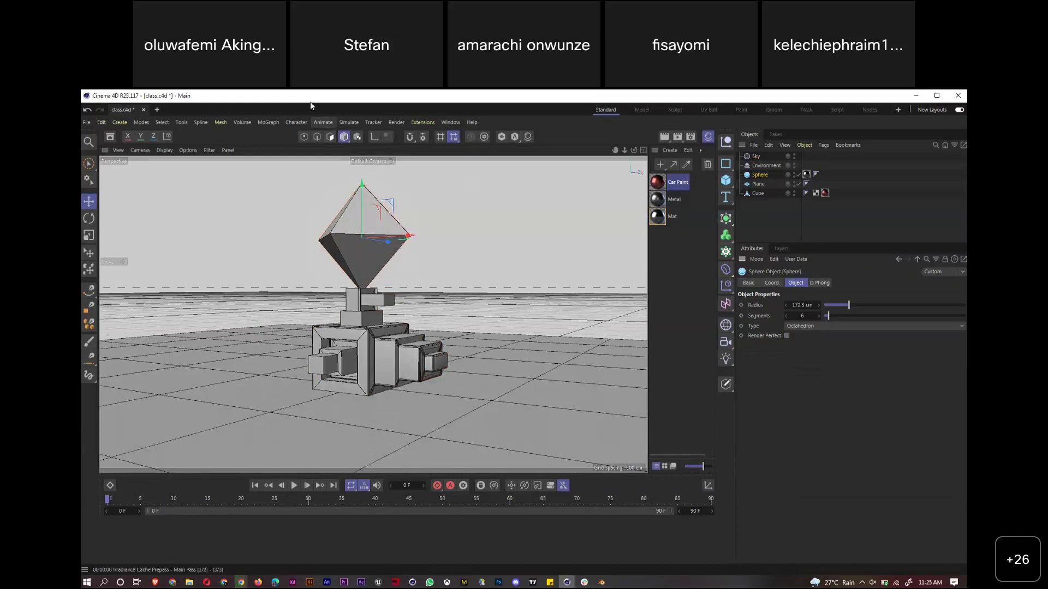
{"action": "key", "text": "ctrl+r"}
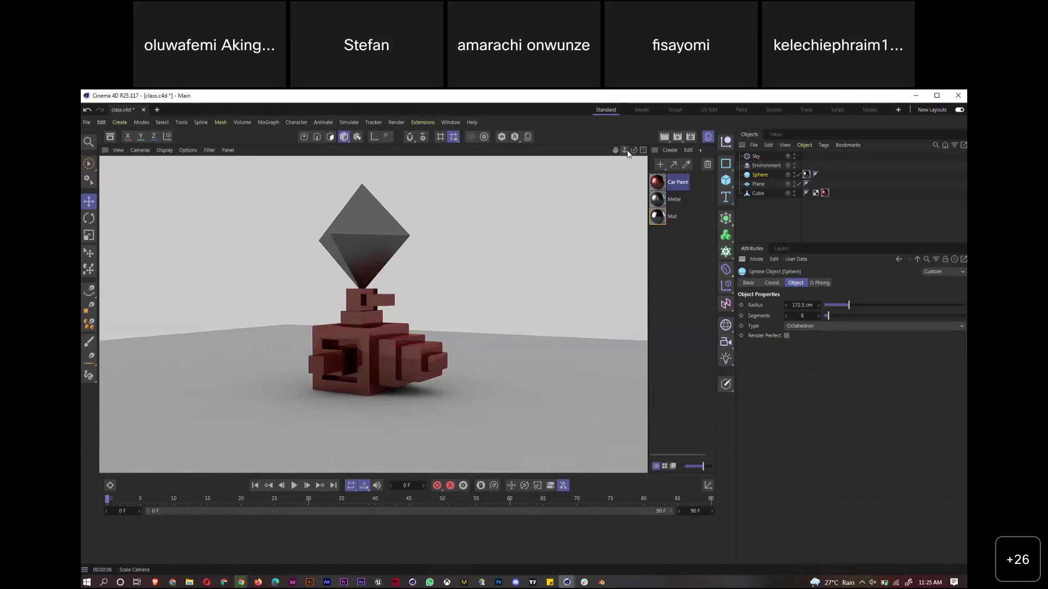
Add a second Environment object and render the view from a lower camera angle
{"action": "mouse_move", "coordinate": [625, 151]}
{"action": "left_mouse_down"}
{"action": "mouse_move", "coordinate": [637, 157]}
{"action": "mouse_move", "coordinate": [615, 140]}
{"action": "mouse_move", "coordinate": [633, 176]}
{"action": "left_mouse_up"}
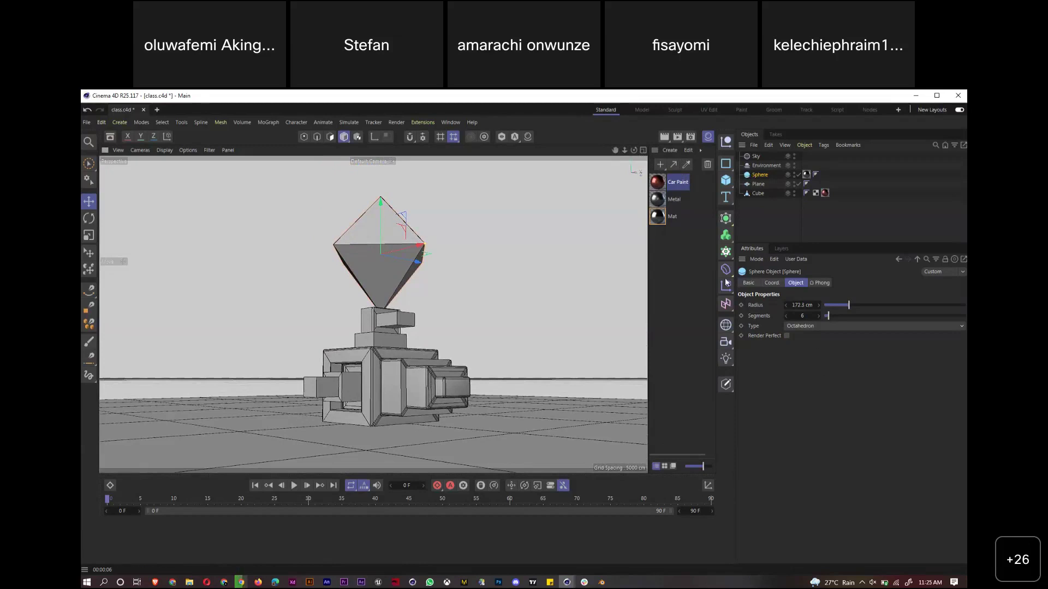
{"action": "left_click", "coordinate": [731, 309]}
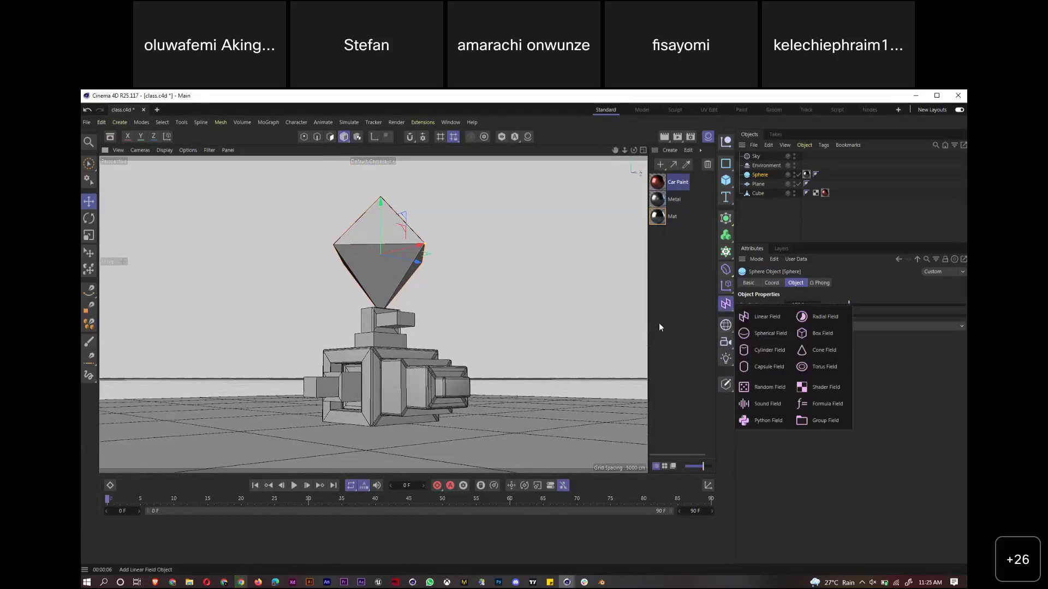
{"action": "left_click", "coordinate": [728, 328]}
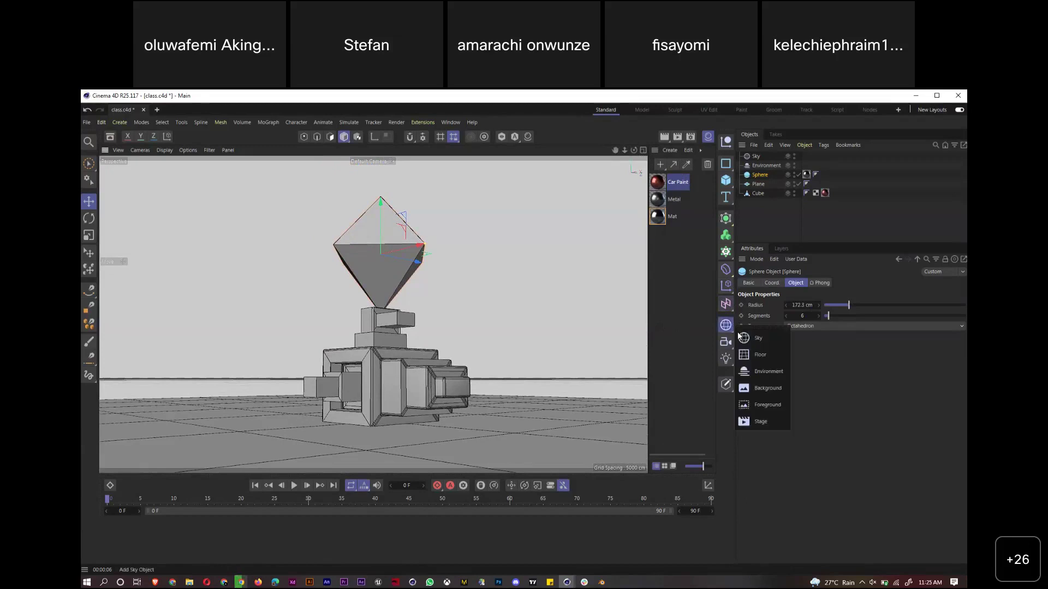
{"action": "left_click", "coordinate": [764, 374]}
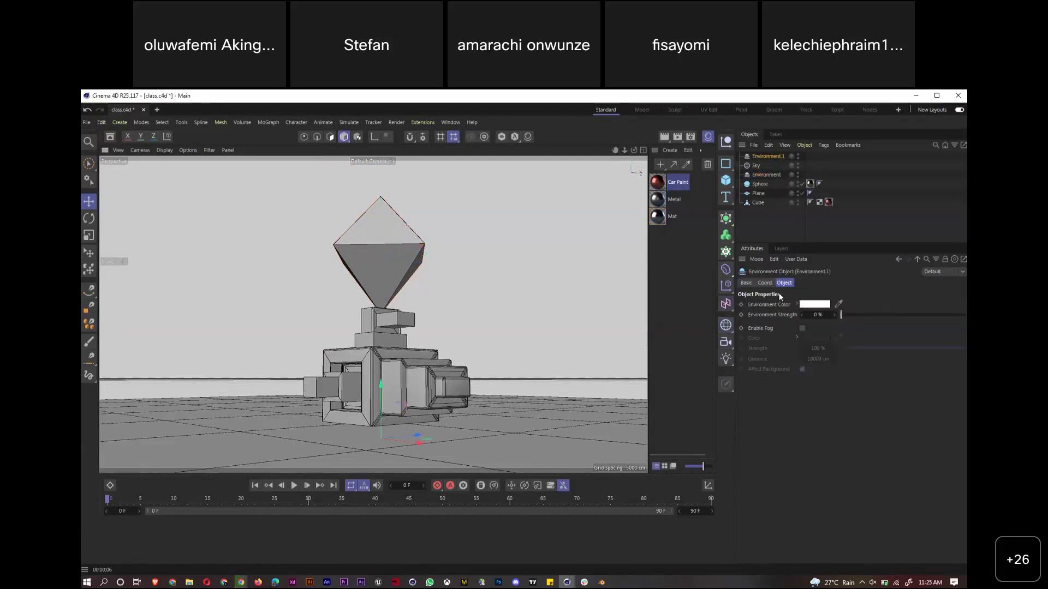
{"action": "key", "text": "ctrl+r"}
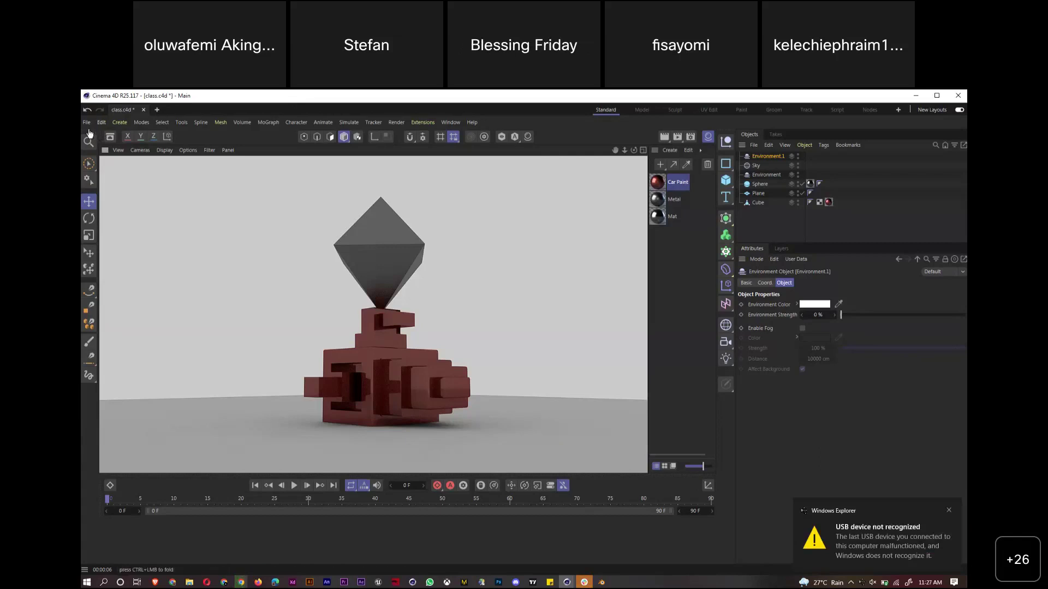
Create a new empty project, switch to Sticky Notes and add a blank note
{"action": "left_click", "coordinate": [156, 110]}
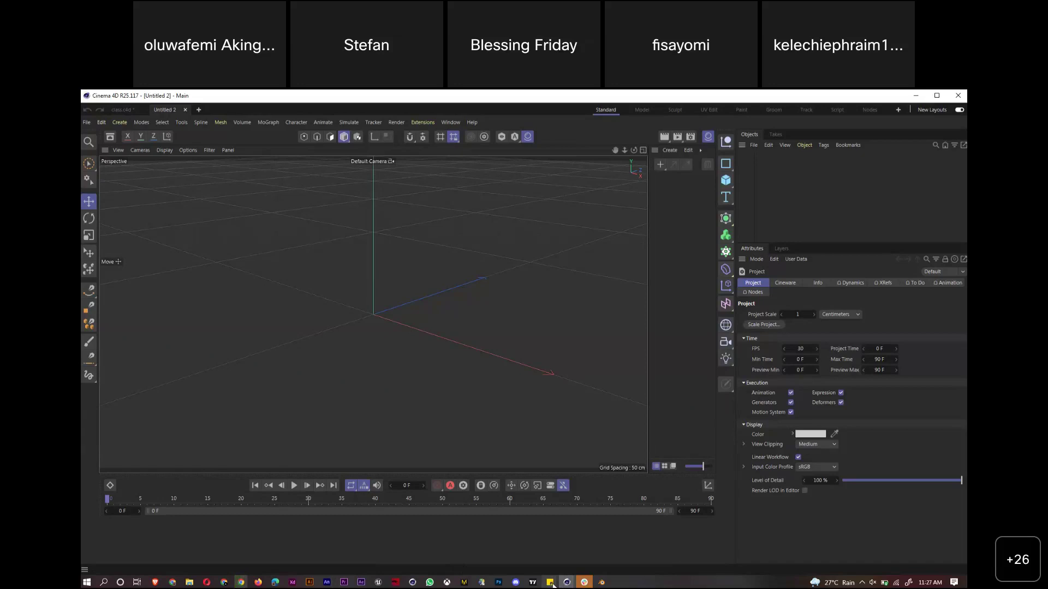
{"action": "mouse_move", "coordinate": [551, 582]}
{"action": "left_click", "coordinate": [616, 542]}
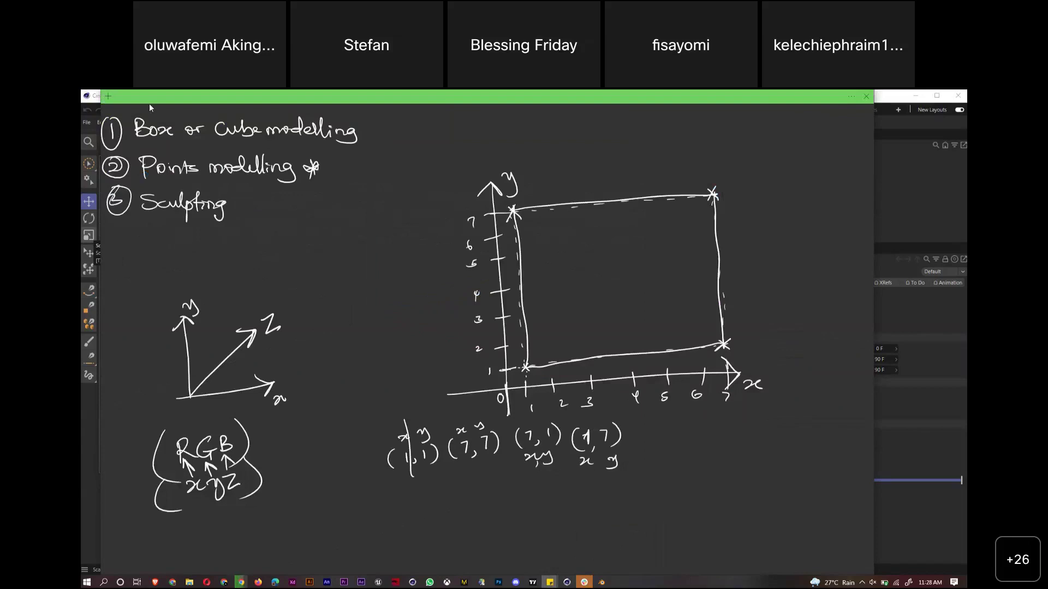
{"action": "left_click", "coordinate": [108, 96]}
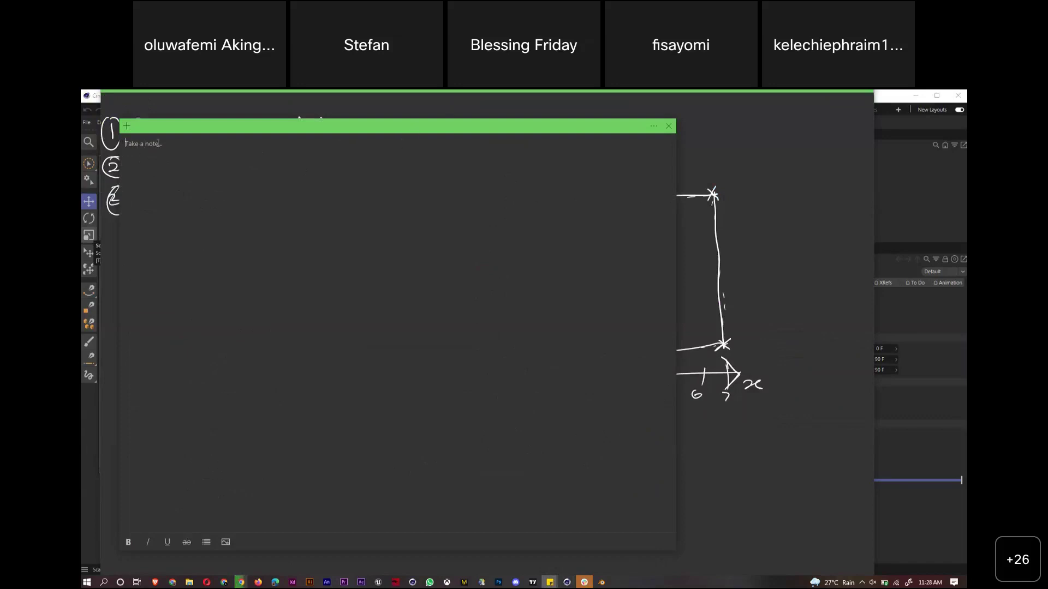
Write "ideate" in the blank note and return to Cinema 4D
{"action": "type", "text": "s"}
{"action": "key", "text": "BackSpace"}
{"action": "type", "text": "ideate"}
{"action": "left_click", "coordinate": [887, 100]}
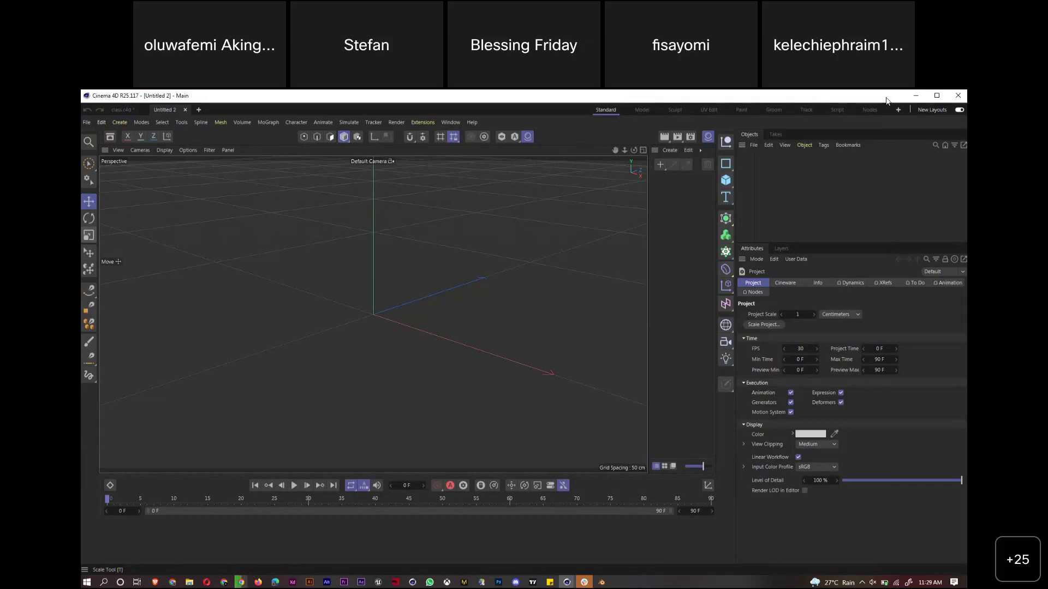
{"action": "key", "text": "super"}
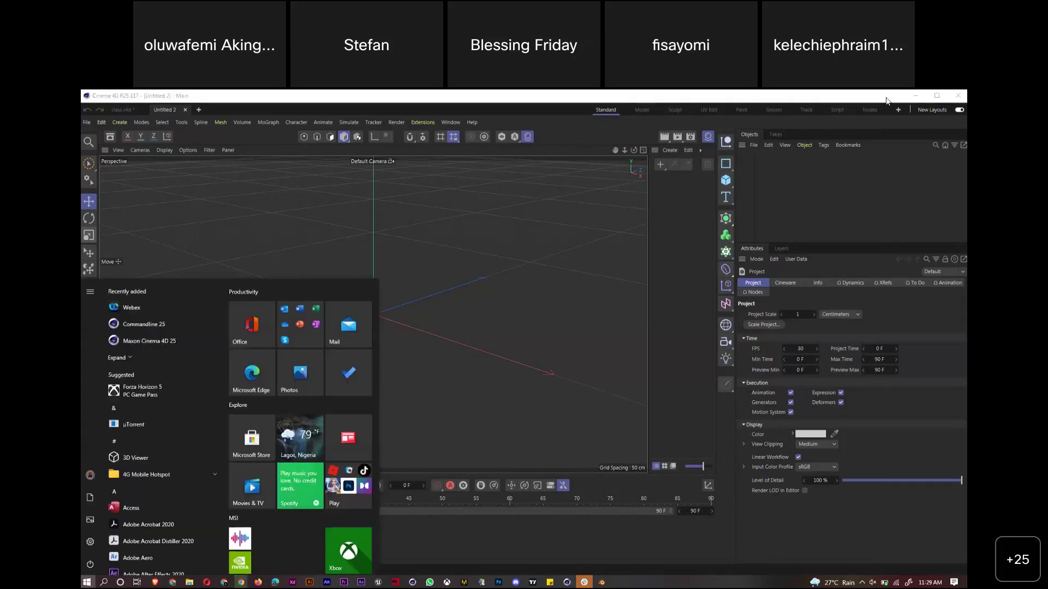
{"action": "type", "text": "quic"}
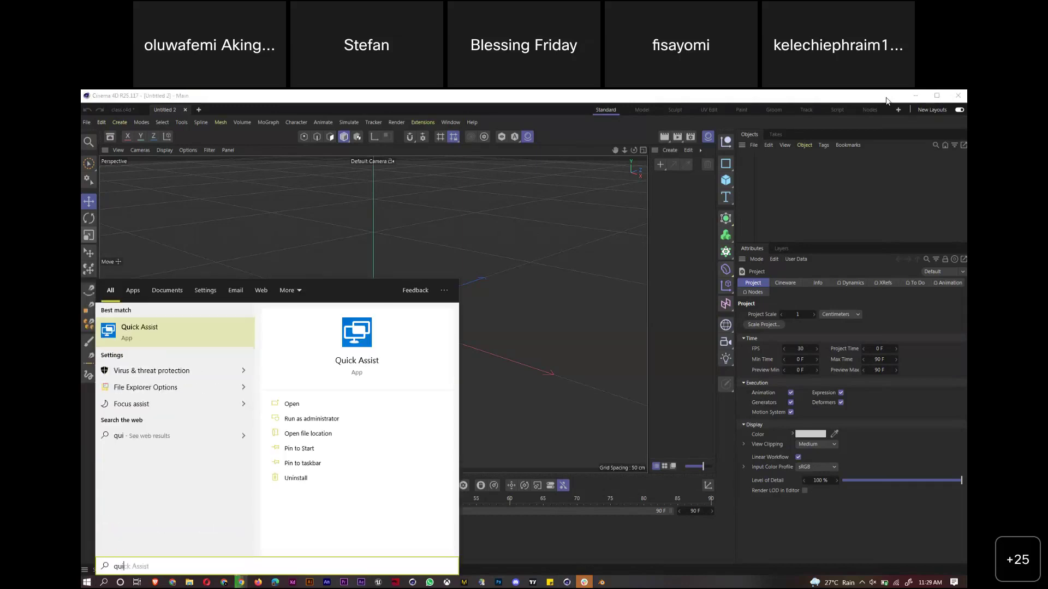
{"action": "type", "text": "k"}
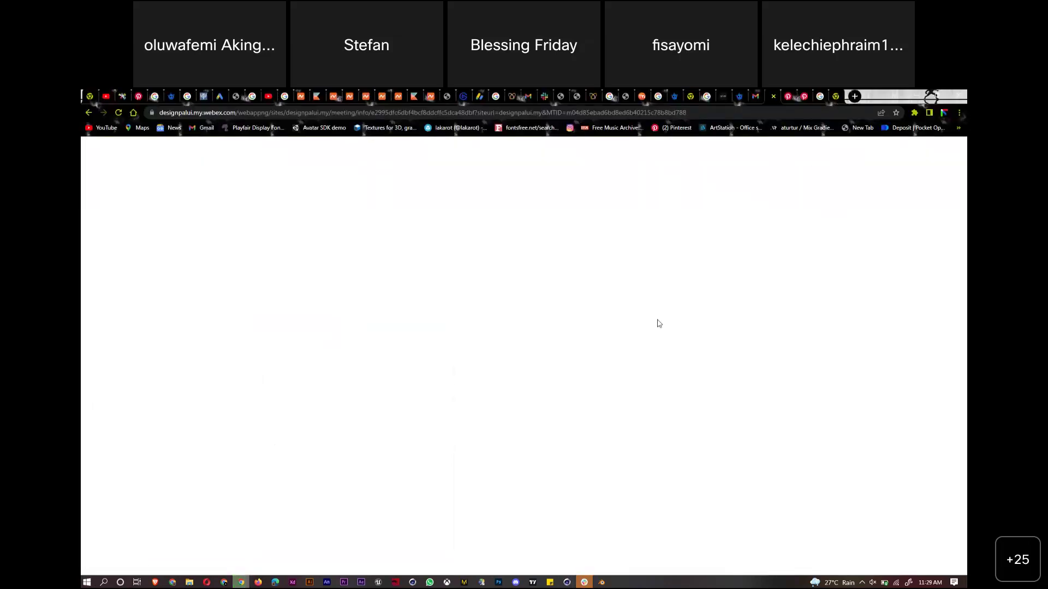
Search Google for "quickstart cinema4d r25" in a new Chrome tab
{"action": "left_click", "coordinate": [855, 97]}
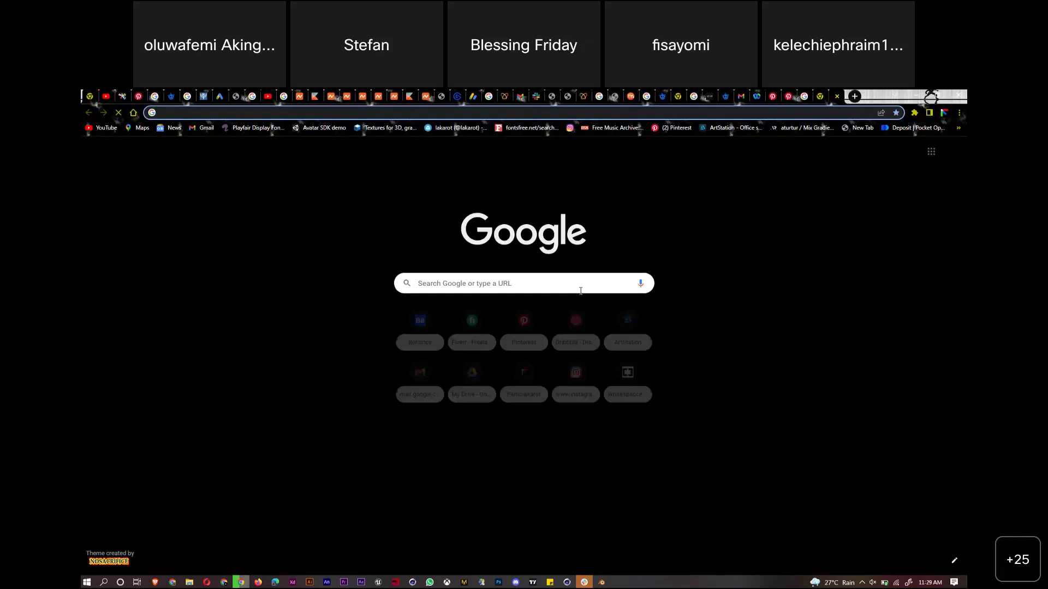
{"action": "type", "text": "qui"}
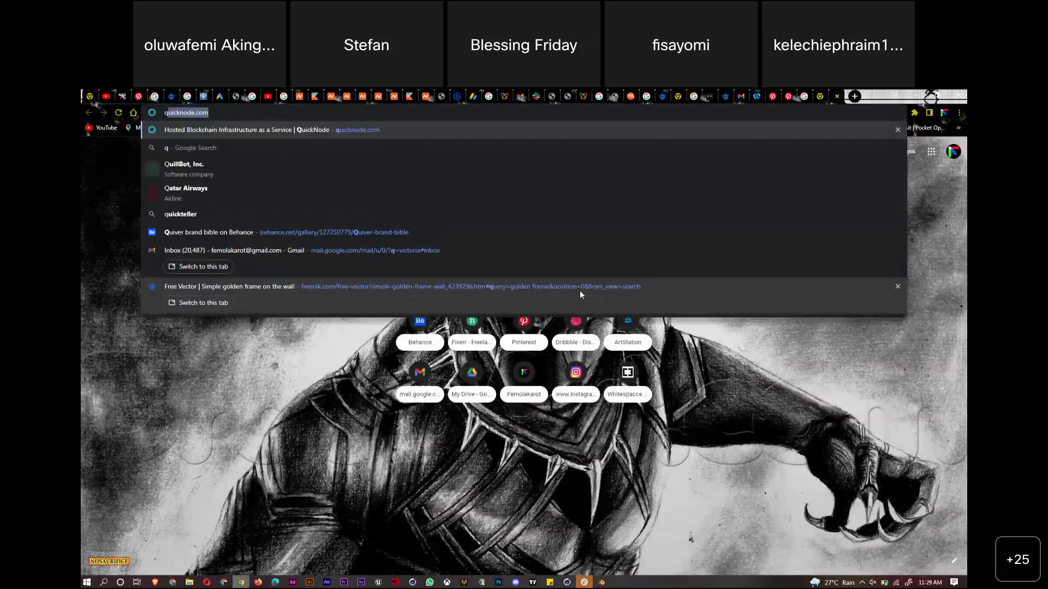
{"action": "type", "text": "ckguide"}
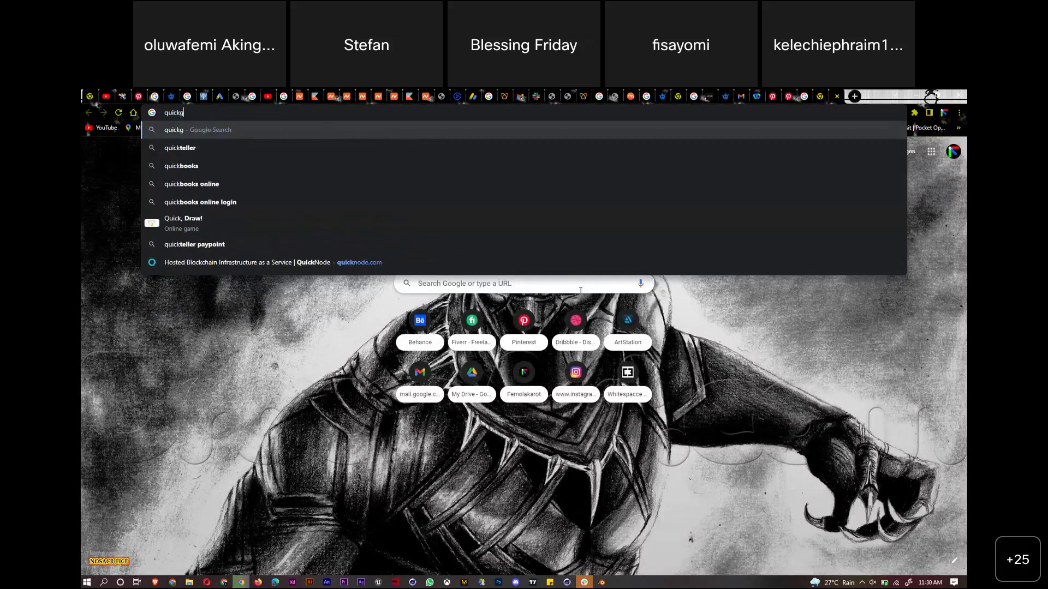
{"action": "key", "text": "BackSpace"}
{"action": "key", "text": "BackSpace"}
{"action": "key", "text": "BackSpace"}
{"action": "key", "text": "BackSpace"}
{"action": "key", "text": "BackSpace"}
{"action": "type", "text": "st"}
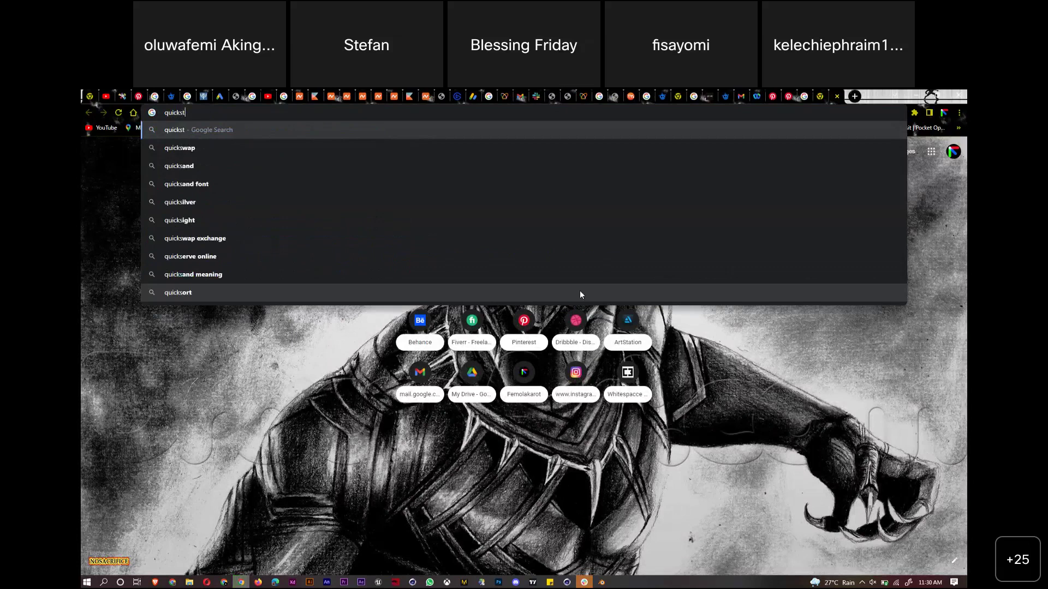
{"action": "type", "text": "art "}
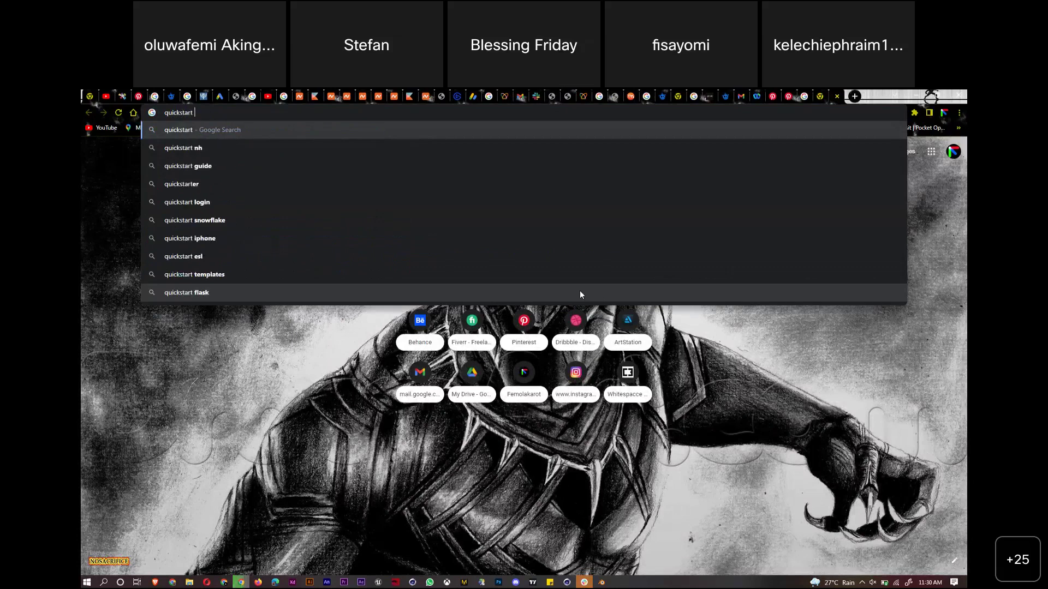
{"action": "type", "text": "cinema4d r25"}
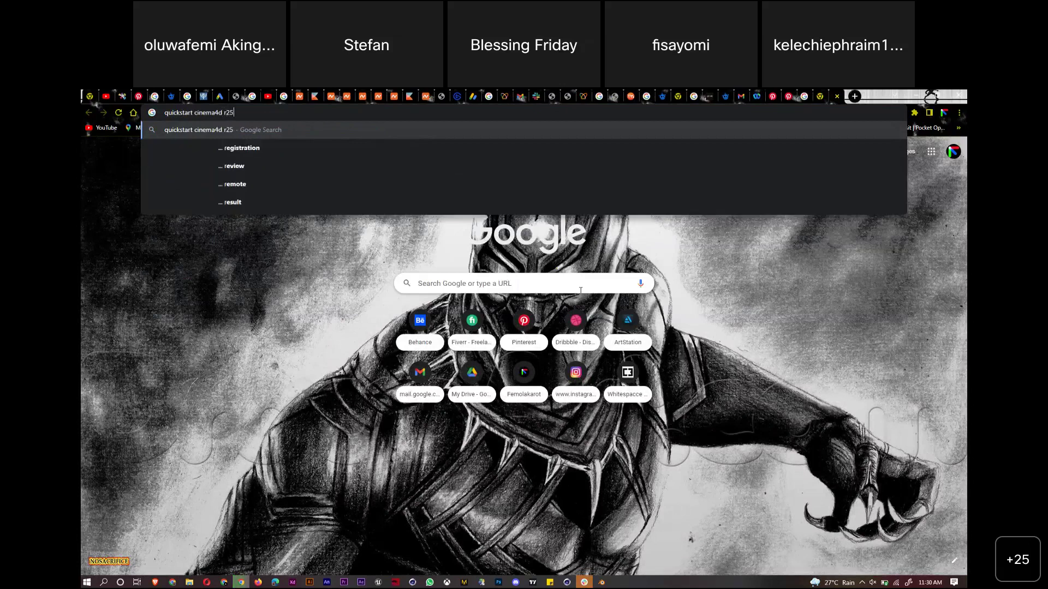
{"action": "key", "text": "Return"}
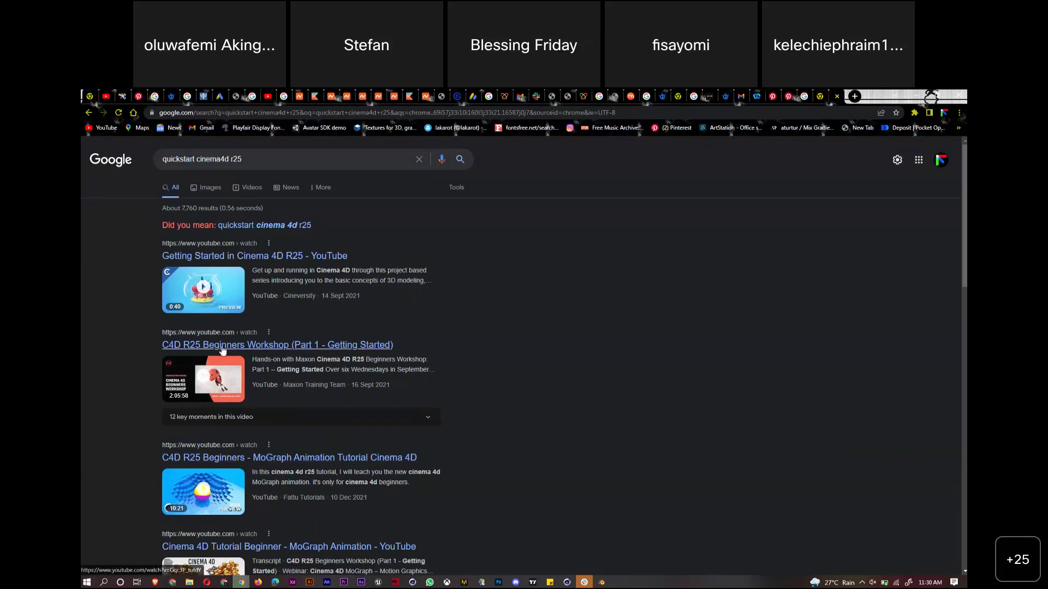
Open the C4D R25 Beginners Workshop (Part 1 - Getting Started) video past its ad, copy its web address and pause playback
{"action": "right_click", "coordinate": [349, 353]}
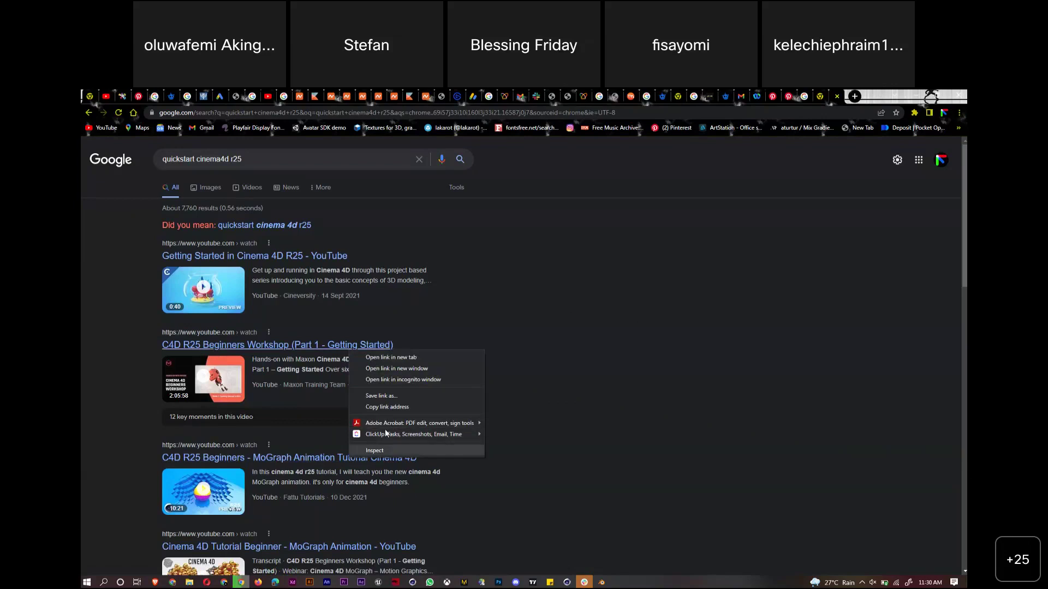
{"action": "left_click", "coordinate": [533, 484]}
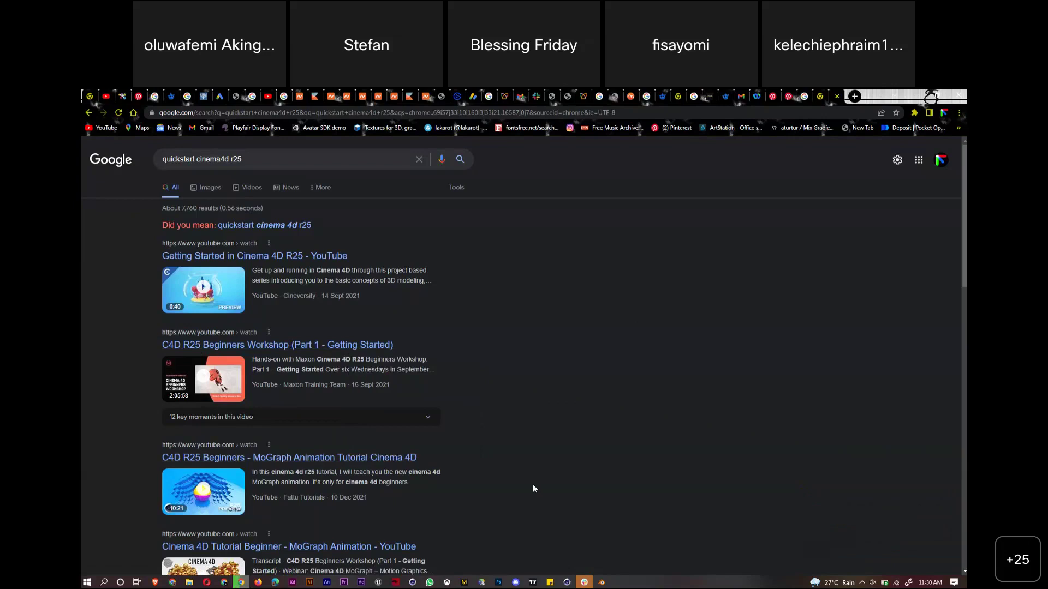
{"action": "left_click", "coordinate": [298, 350]}
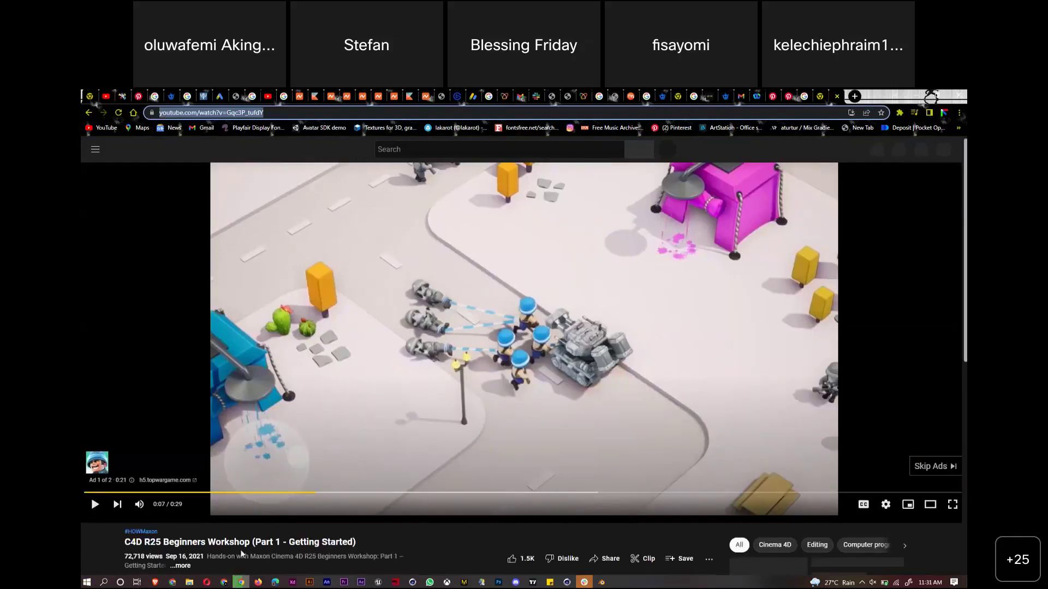
{"action": "left_click", "coordinate": [933, 474]}
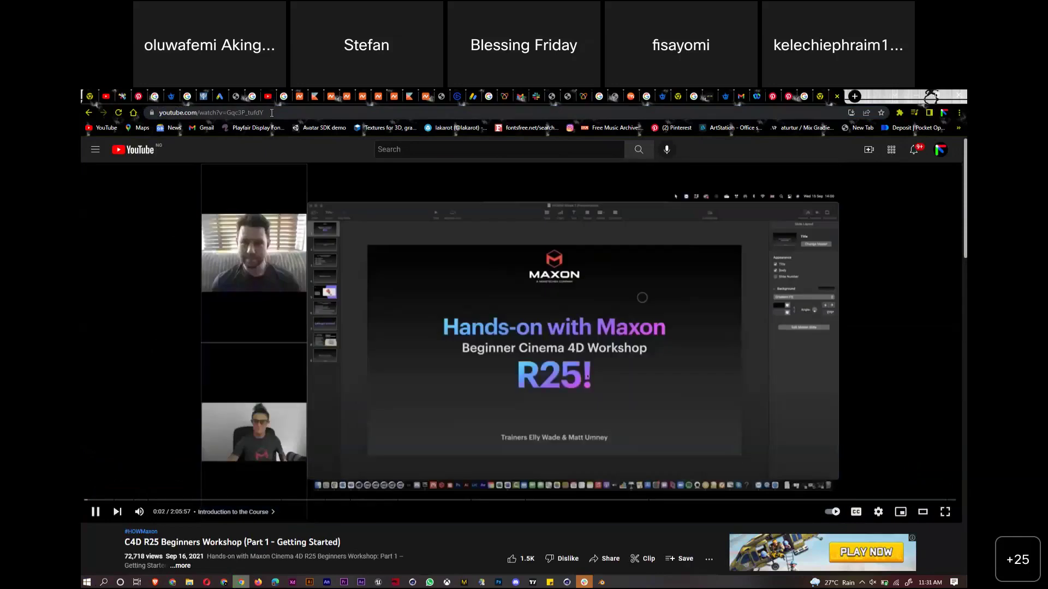
{"action": "left_click", "coordinate": [271, 113]}
{"action": "key", "text": "ctrl+c"}
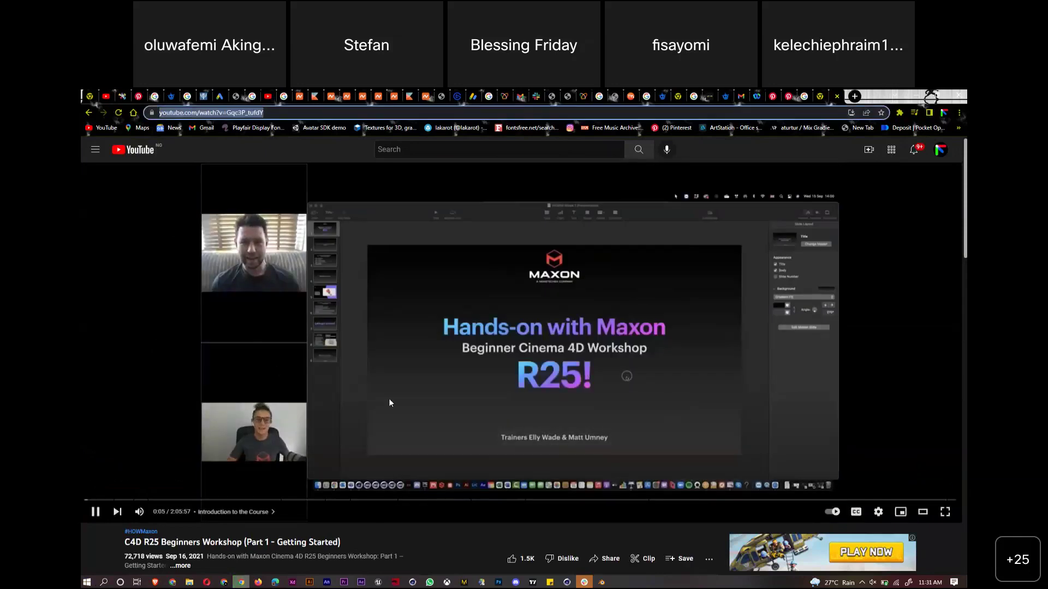
{"action": "key", "text": "BackSpace"}
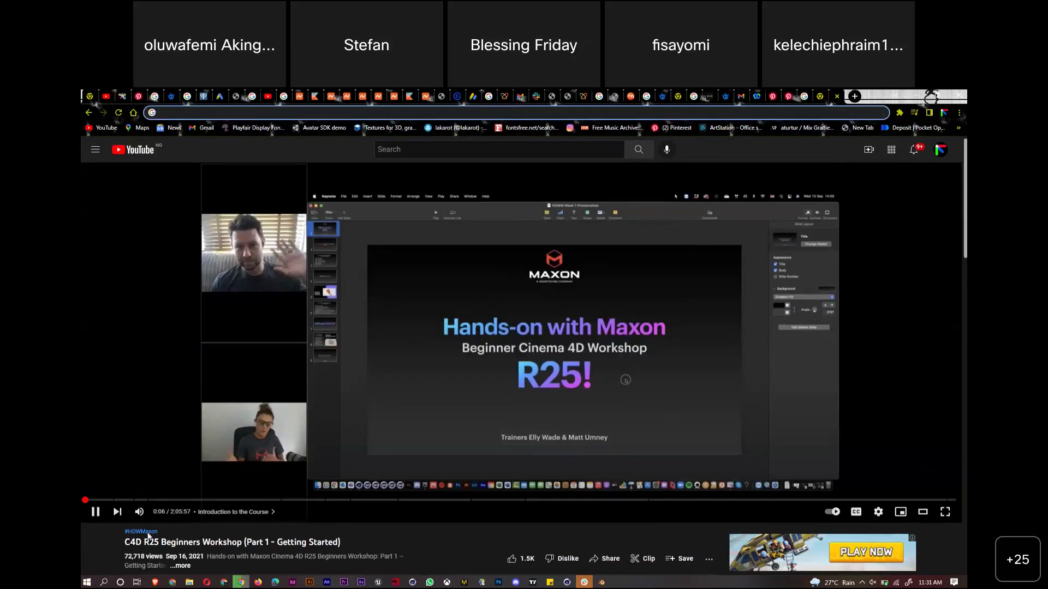
{"action": "left_click", "coordinate": [95, 512]}
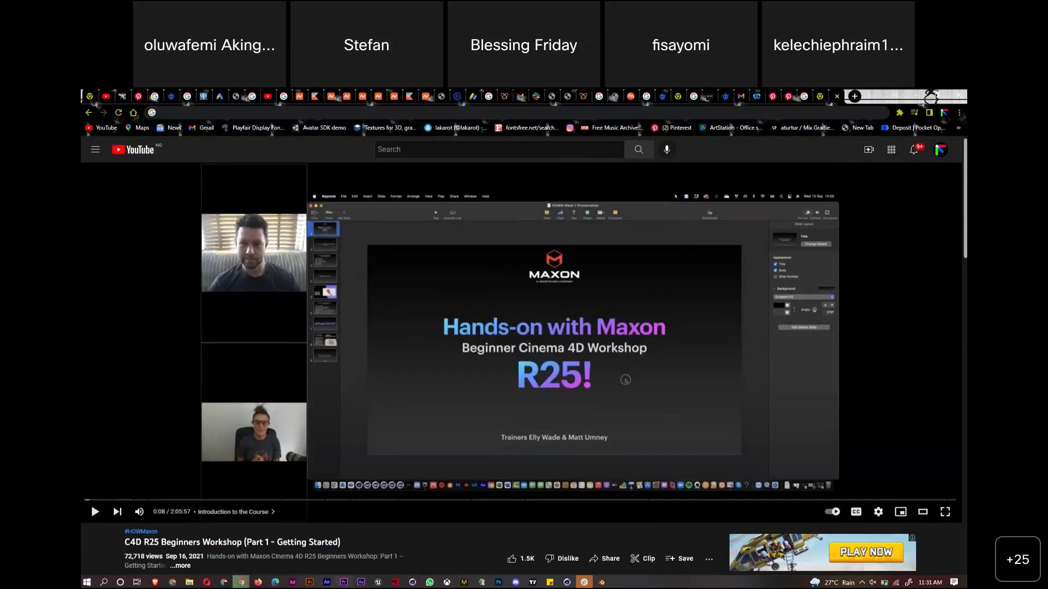
Switch to Slack, post the copied video link in the cohort-two-3d-animations channel, and return to Cinema 4D
{"action": "mouse_move", "coordinate": [584, 583]}
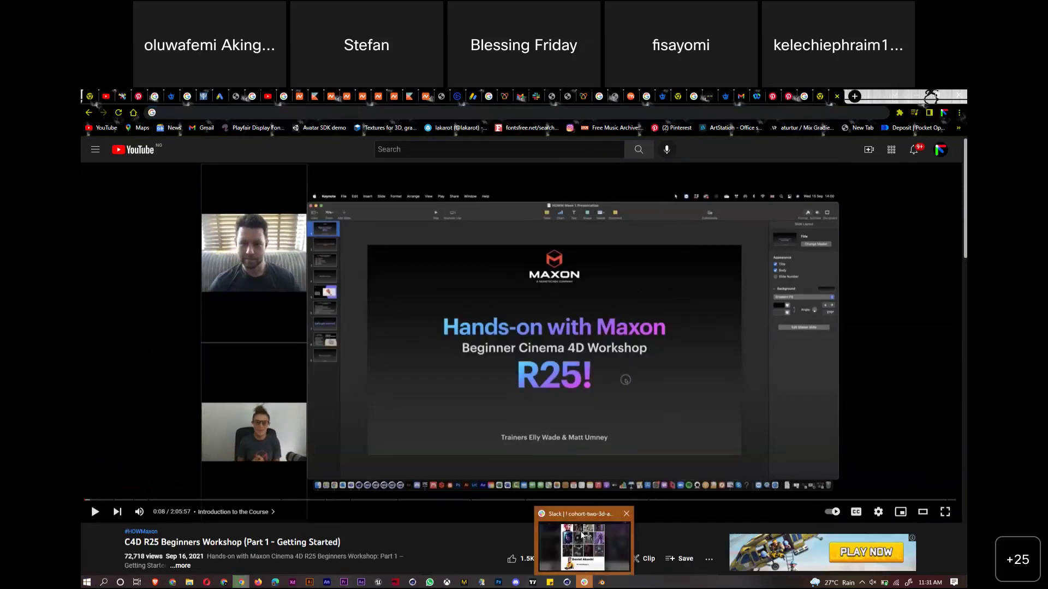
{"action": "left_click", "coordinate": [582, 536]}
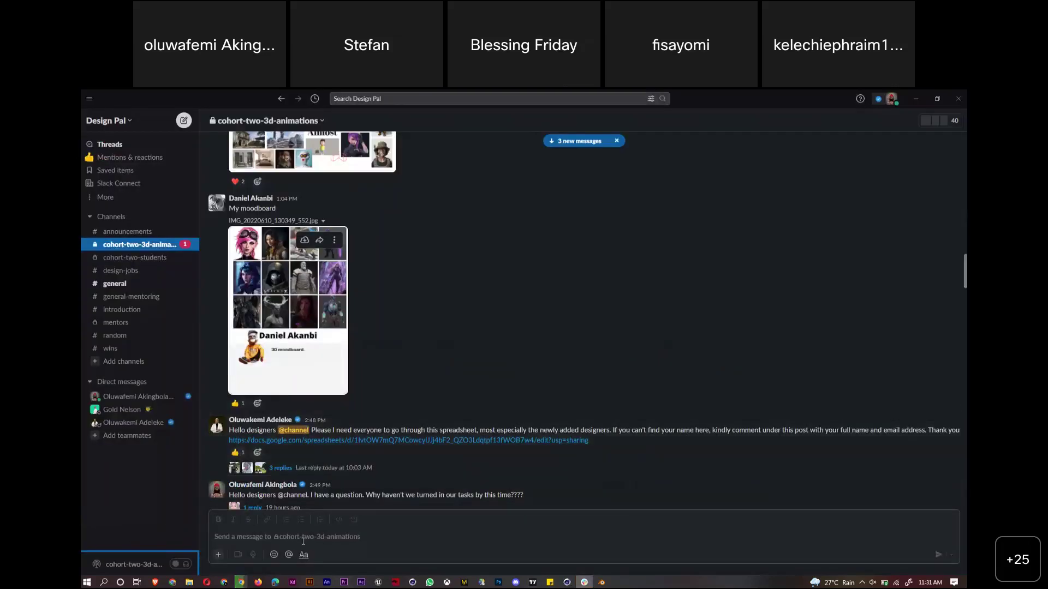
{"action": "key", "text": "ctrl+v"}
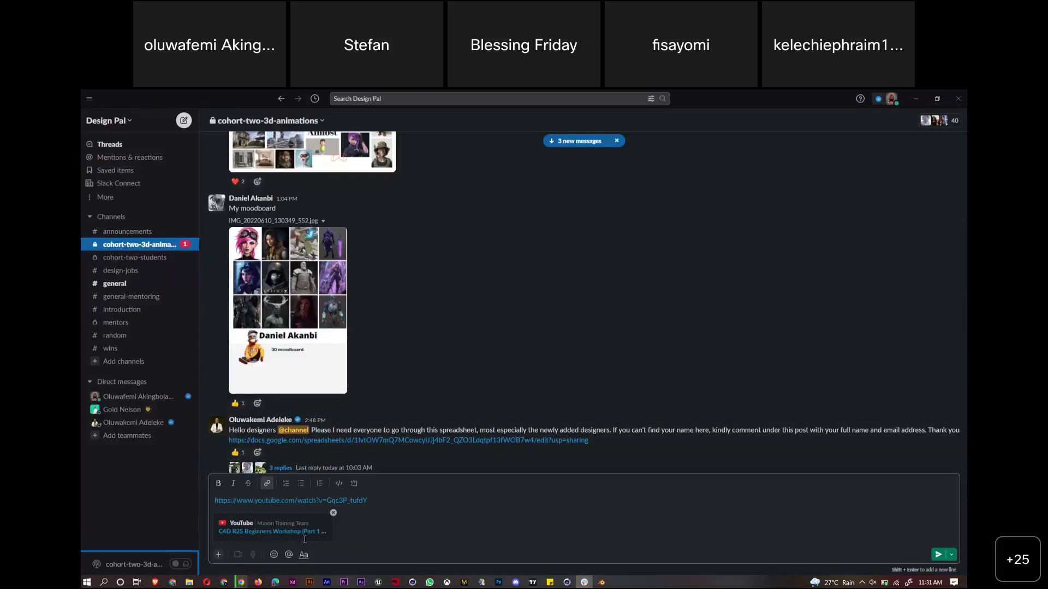
{"action": "key", "text": "Return"}
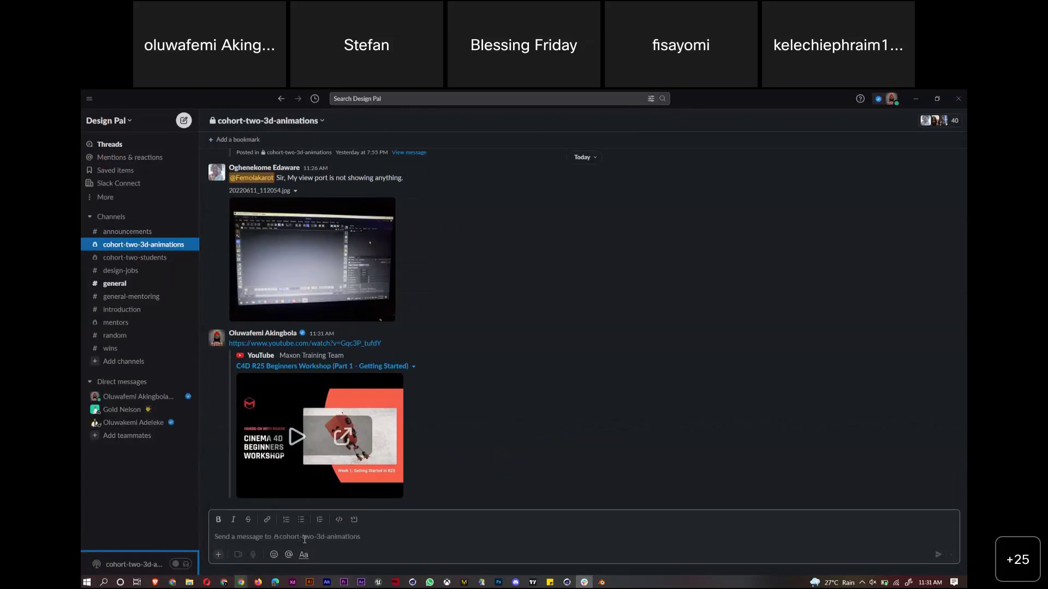
{"action": "left_click", "coordinate": [919, 99]}
{"action": "mouse_move", "coordinate": [565, 576]}
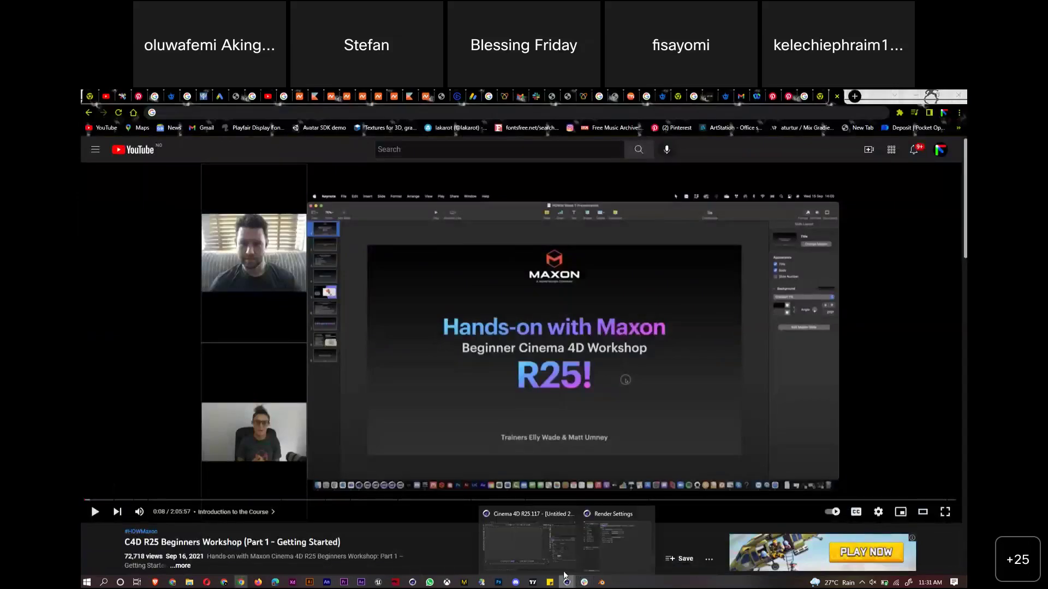
{"action": "left_click", "coordinate": [532, 534]}
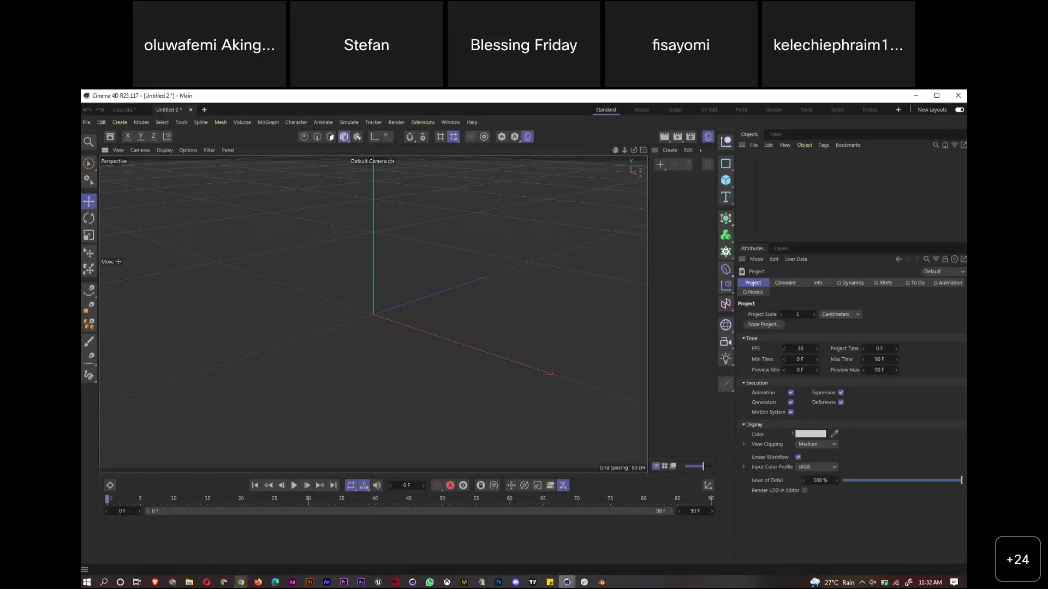
Switch to the Pinterest page in Chrome and search for "3d abstract"
{"action": "mouse_move", "coordinate": [585, 584]}
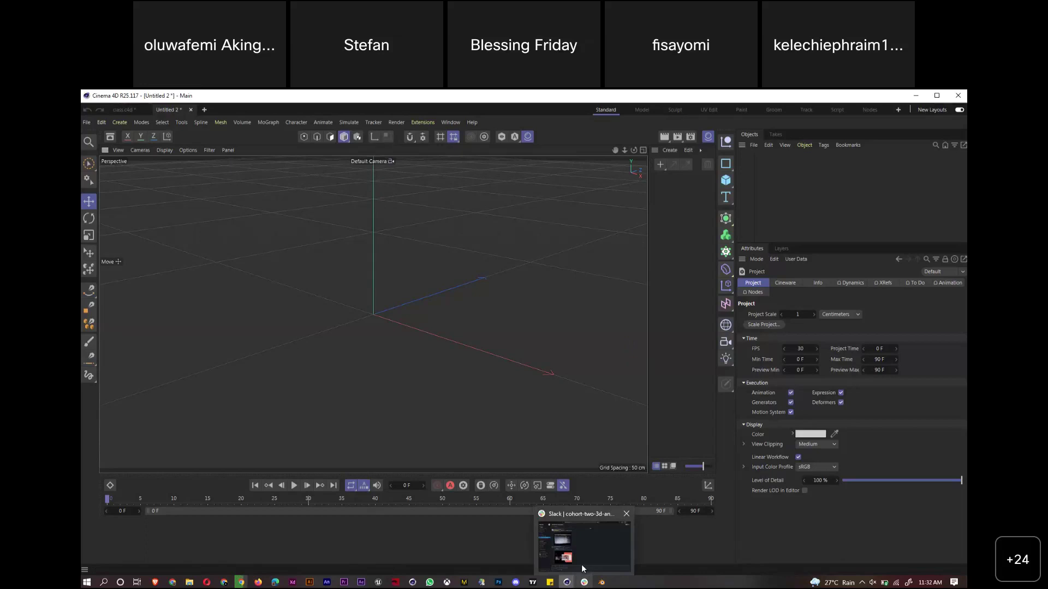
{"action": "left_click", "coordinate": [581, 564]}
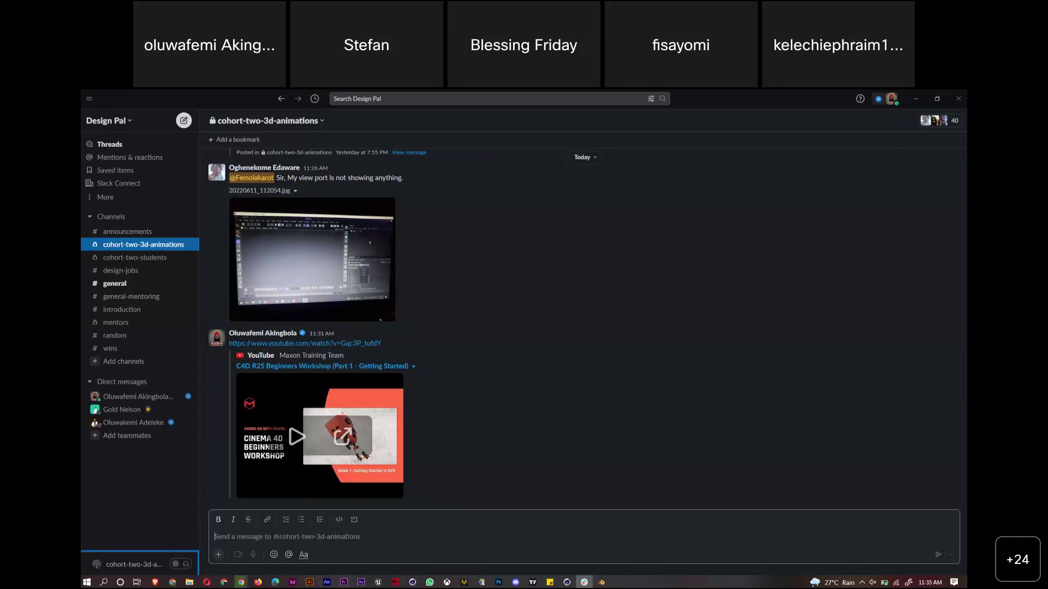
{"action": "mouse_move", "coordinate": [243, 550]}
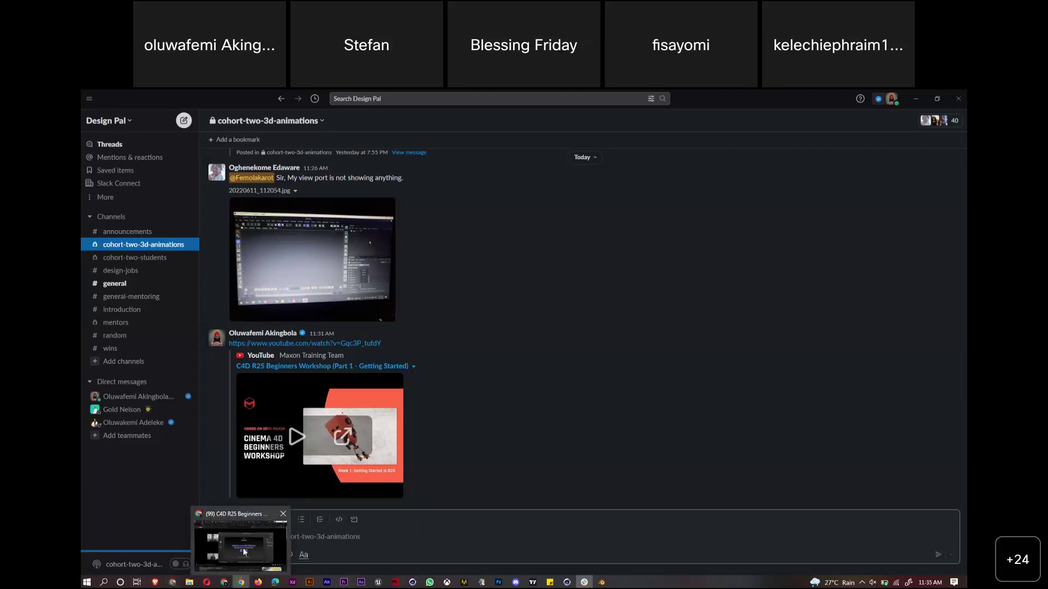
{"action": "left_click", "coordinate": [243, 551]}
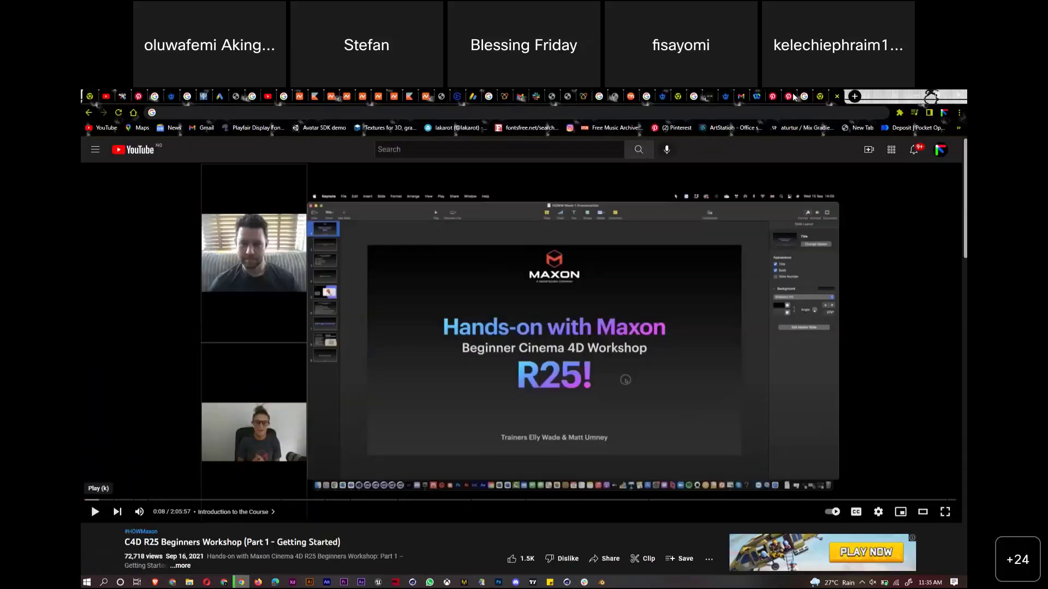
{"action": "left_click", "coordinate": [773, 96]}
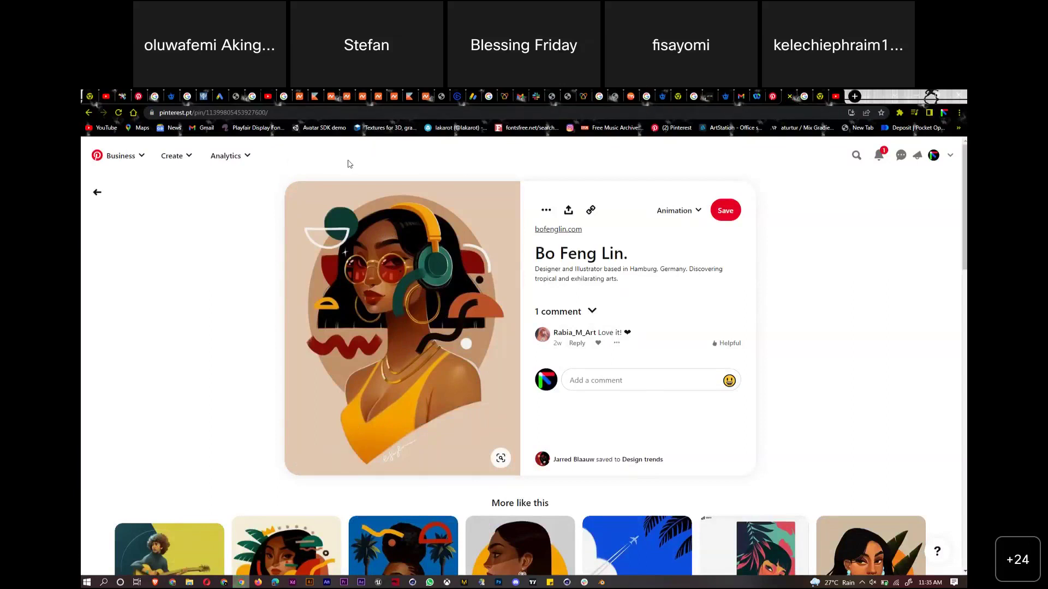
{"action": "left_click", "coordinate": [858, 156]}
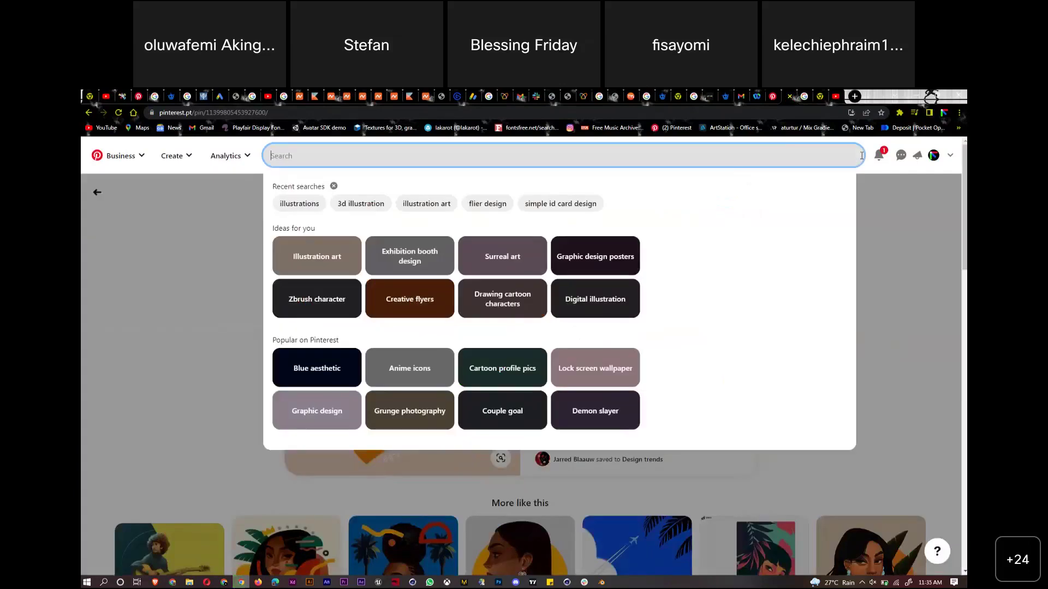
{"action": "type", "text": "3d abstract"}
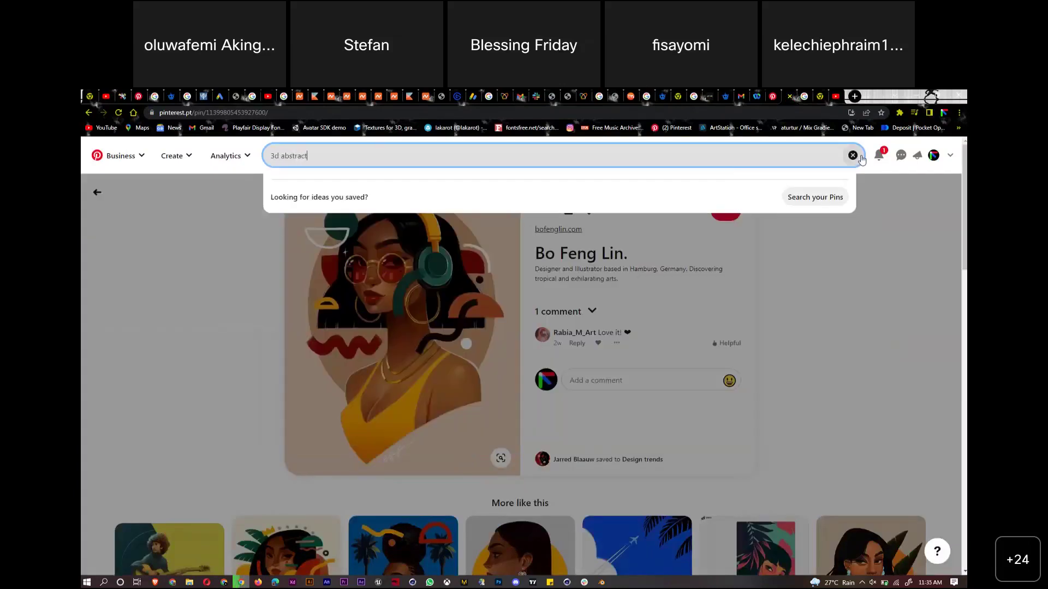
{"action": "key", "text": "Return"}
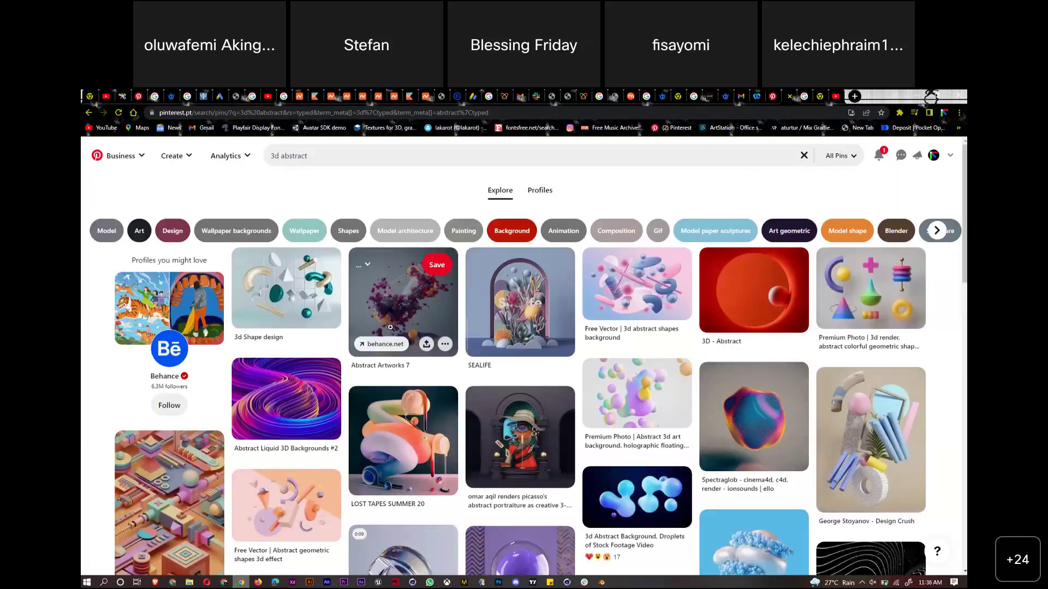
Open the pink and blue 3d abstract shapes background pin and browse its similar pins for reference ideas
{"action": "left_click", "coordinate": [630, 291]}
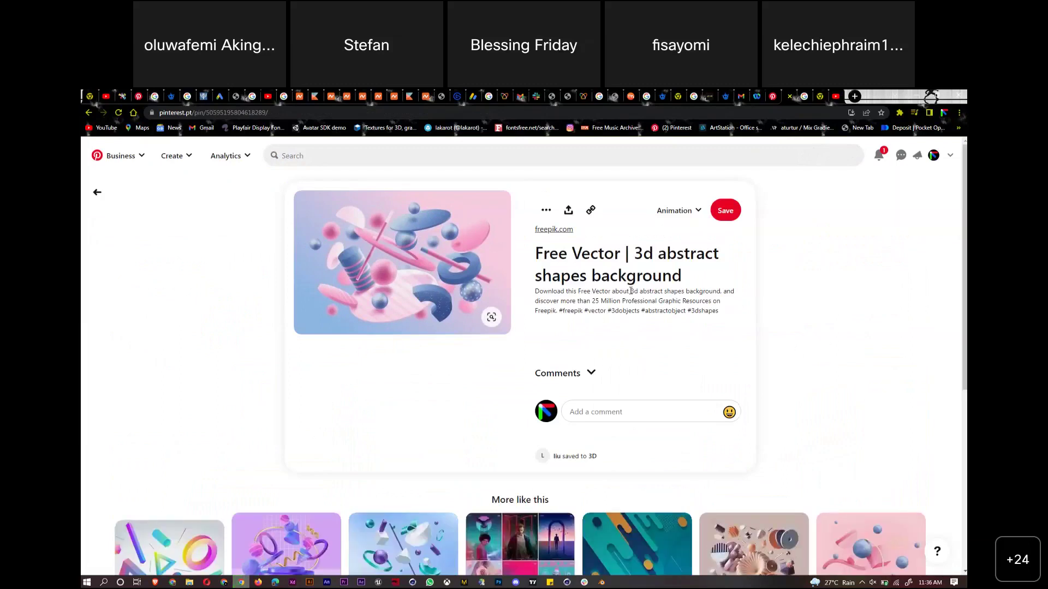
{"action": "scroll", "coordinate": [631, 291], "scroll_direction": "down", "scroll_amount": 1}
{"action": "scroll", "coordinate": [311, 352], "scroll_direction": "down", "scroll_amount": 1}
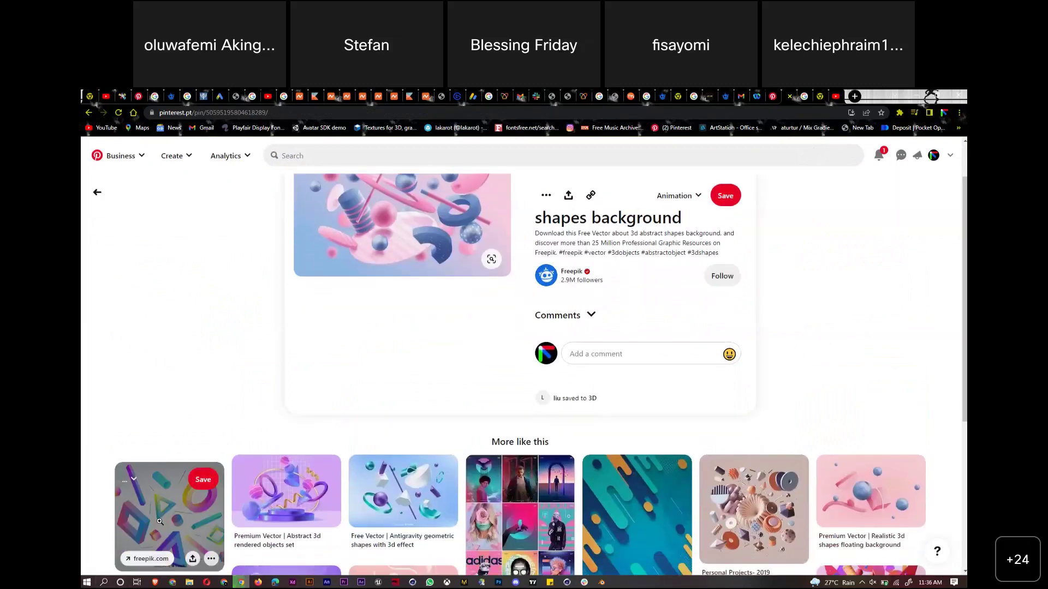
{"action": "scroll", "coordinate": [160, 522], "scroll_direction": "down", "scroll_amount": 5}
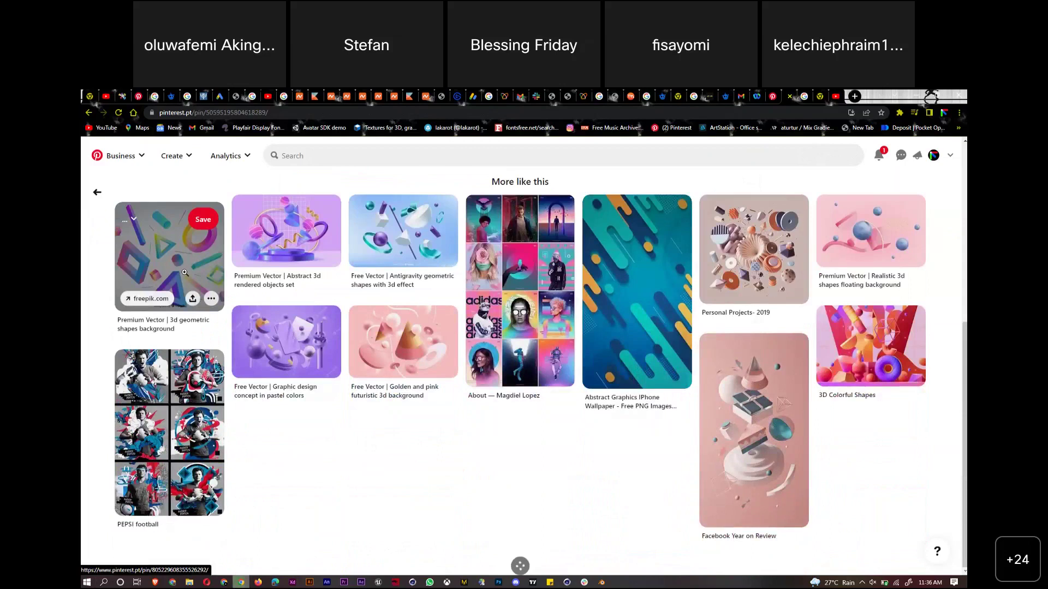
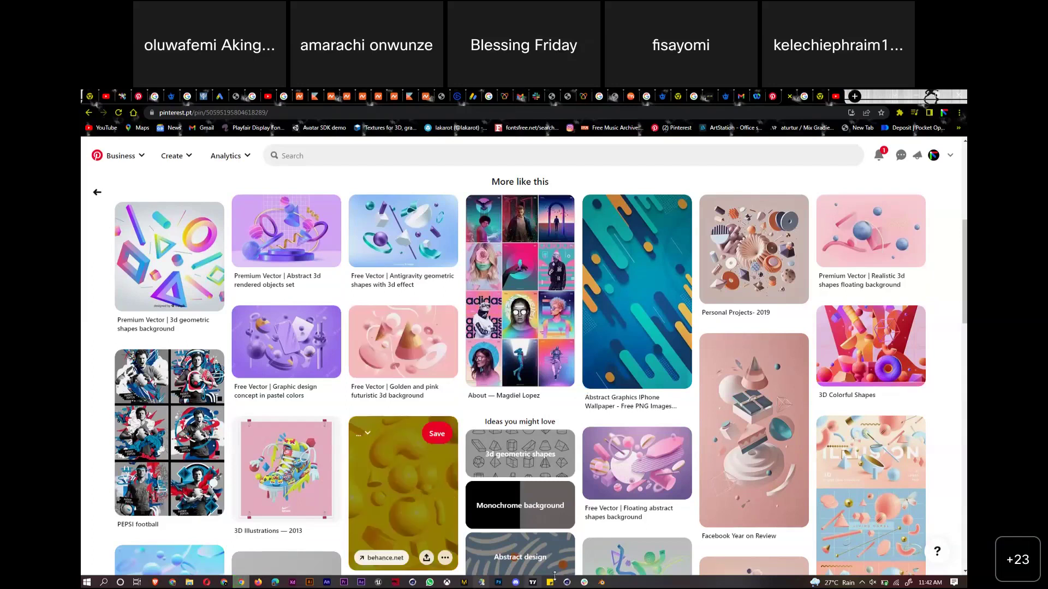
Switch back to Cinema 4D and add a default cube to the empty Untitled 2 scene
{"action": "mouse_move", "coordinate": [567, 583]}
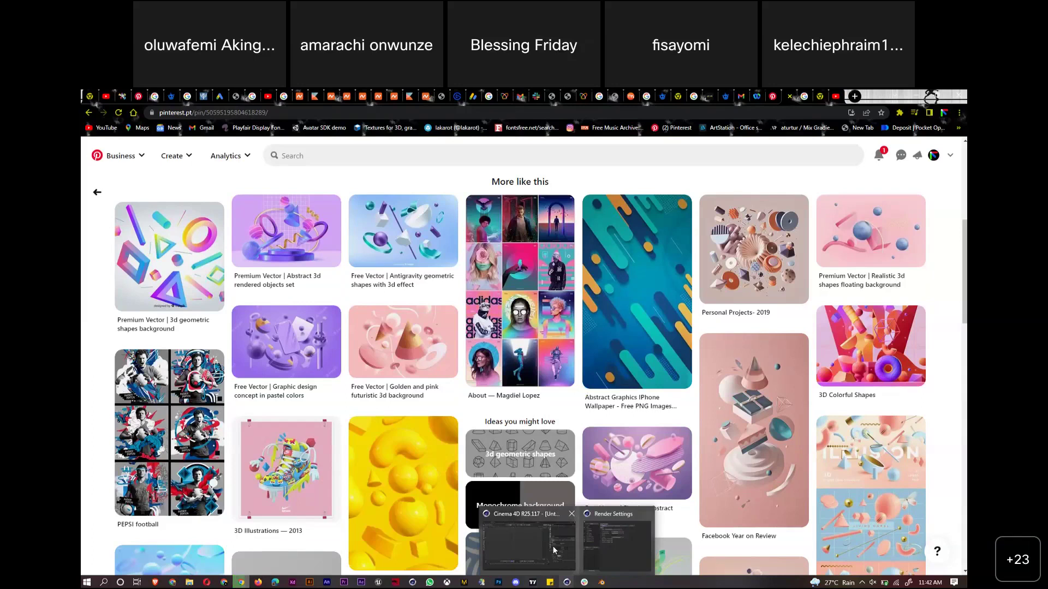
{"action": "left_click", "coordinate": [552, 546]}
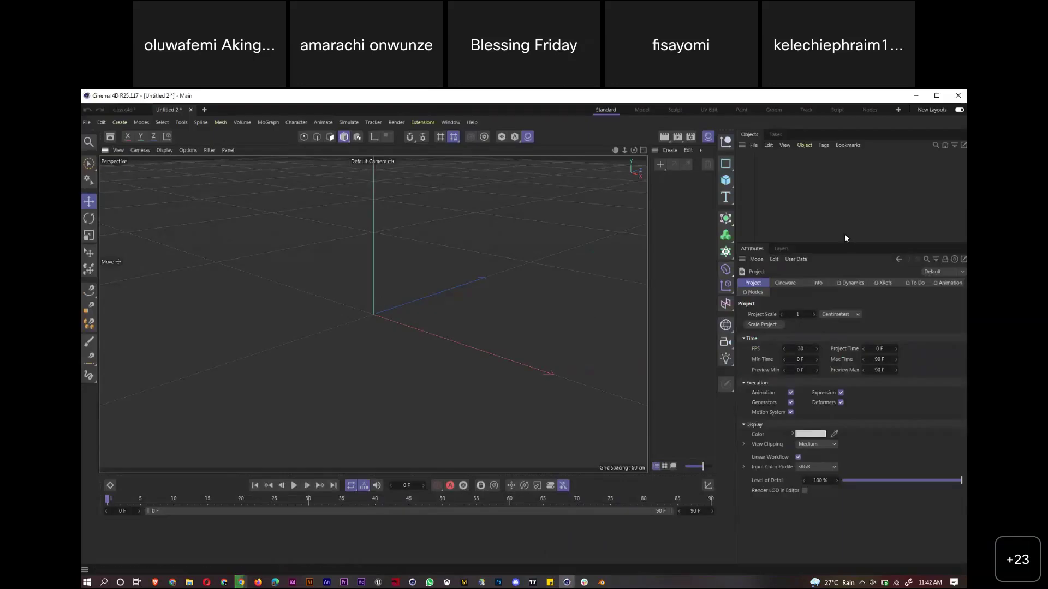
{"action": "left_click", "coordinate": [726, 181]}
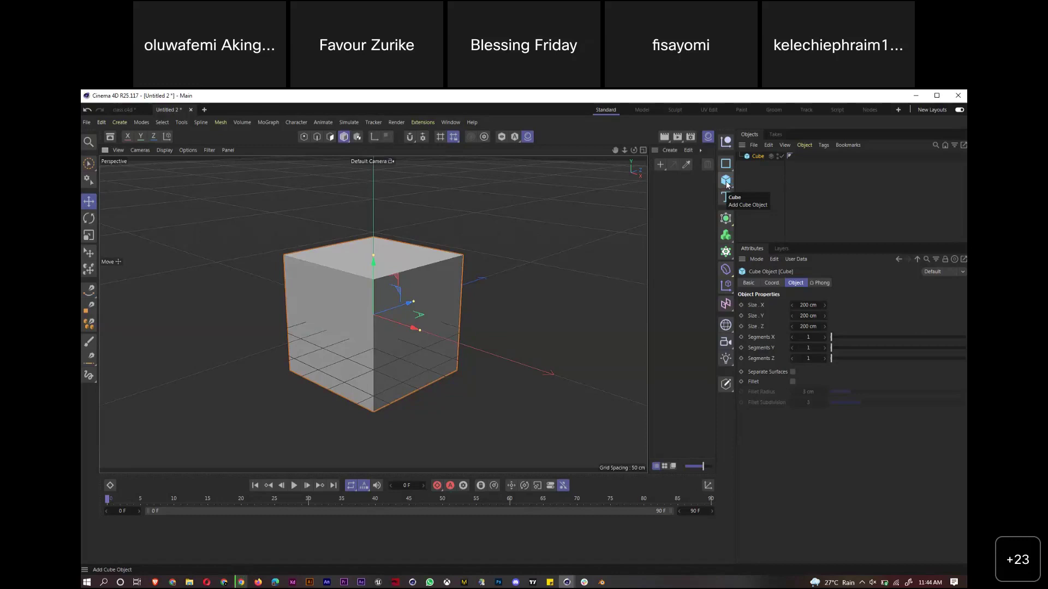
Open File Explorer maximized, go to Pictures > final versions > super rare, and look through the character renders
{"action": "left_click", "coordinate": [188, 582]}
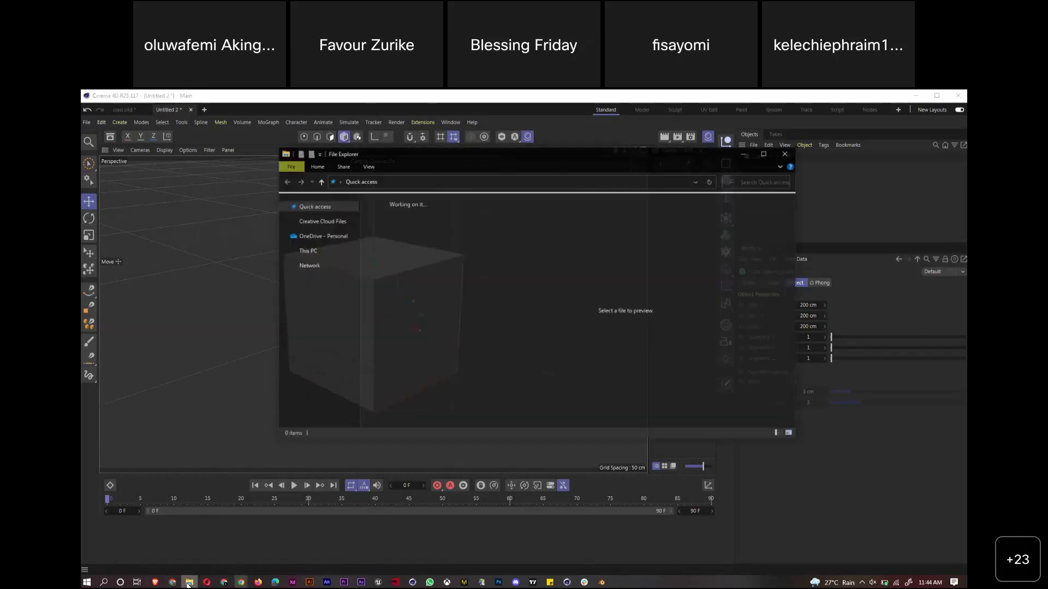
{"action": "left_click", "coordinate": [766, 153]}
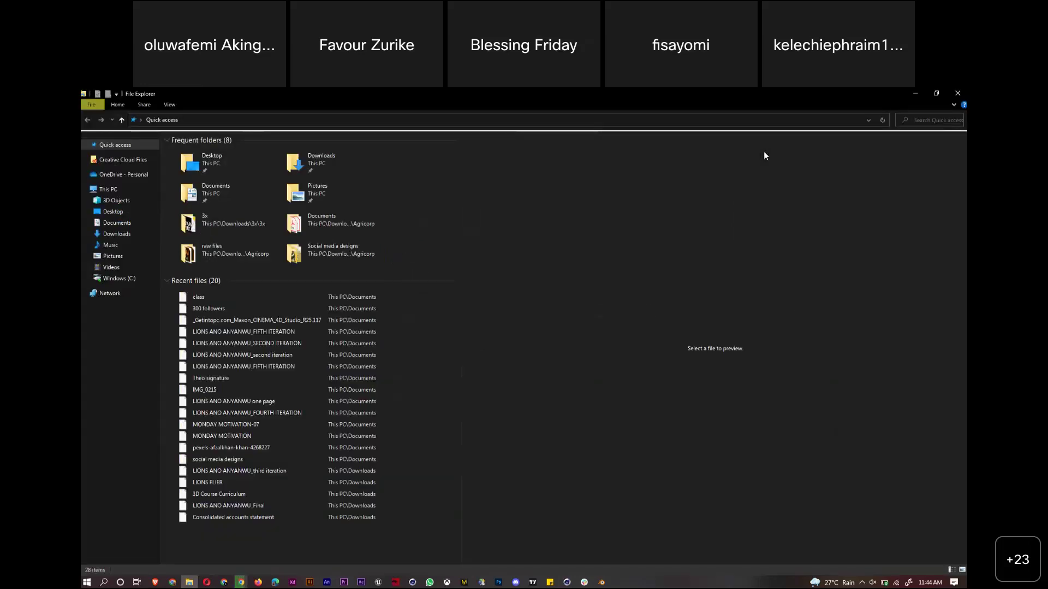
{"action": "left_click", "coordinate": [122, 235]}
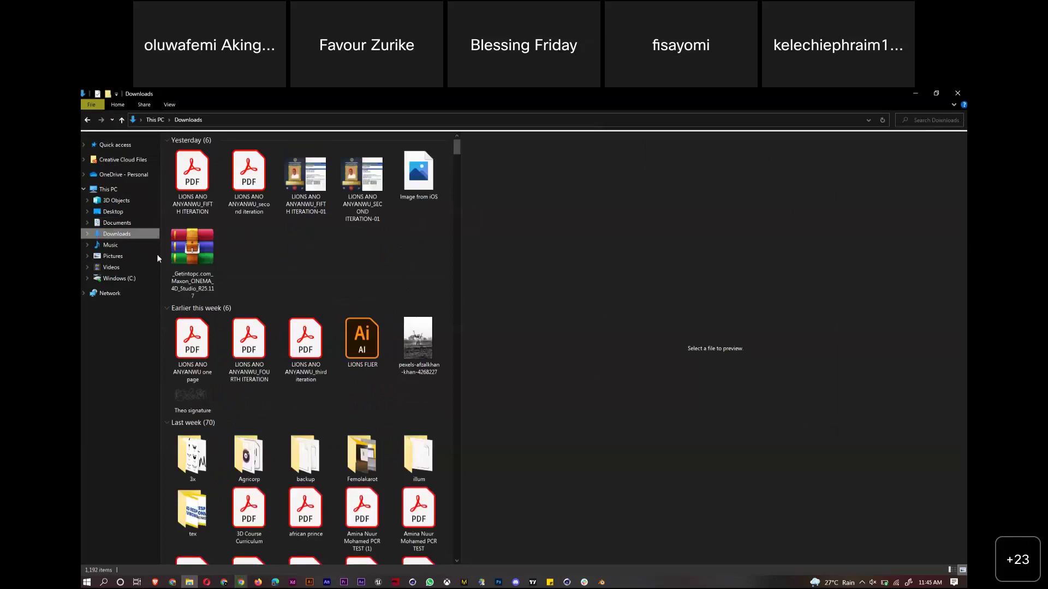
{"action": "left_click", "coordinate": [116, 279]}
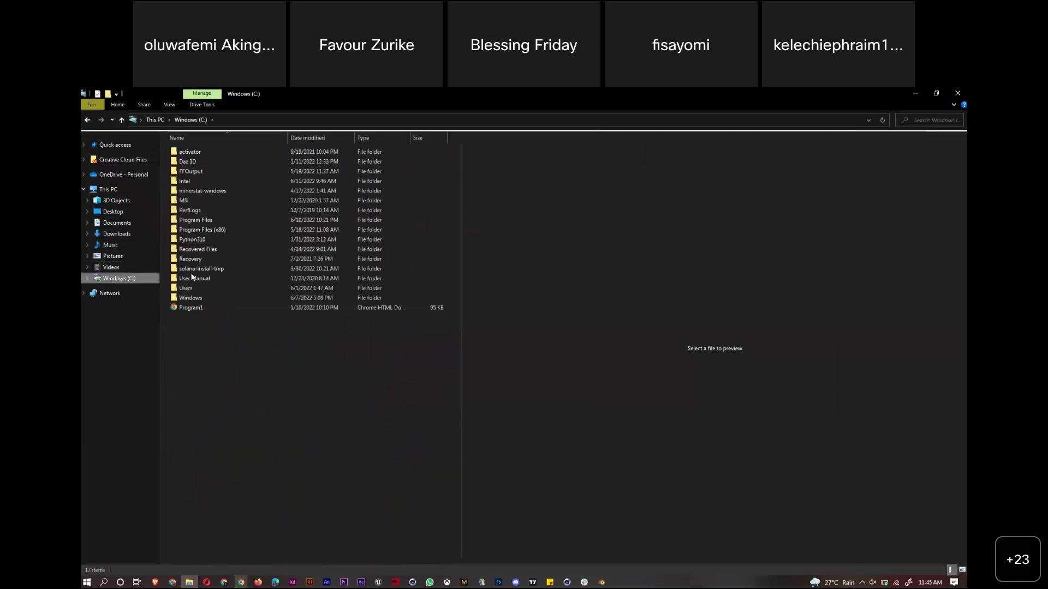
{"action": "left_click", "coordinate": [125, 257]}
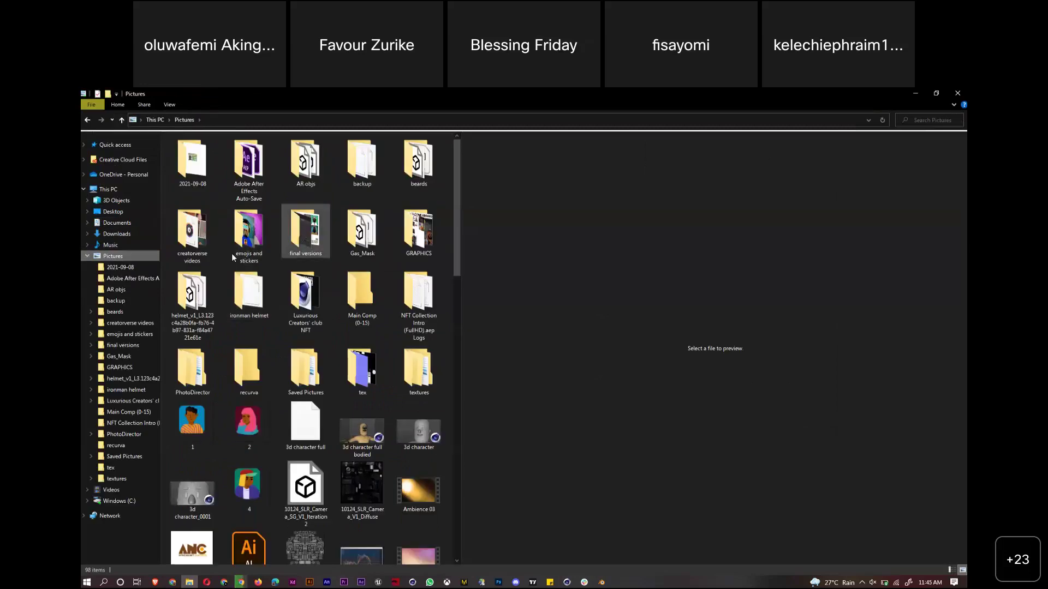
{"action": "left_click", "coordinate": [322, 232]}
{"action": "double_click", "coordinate": [322, 232]}
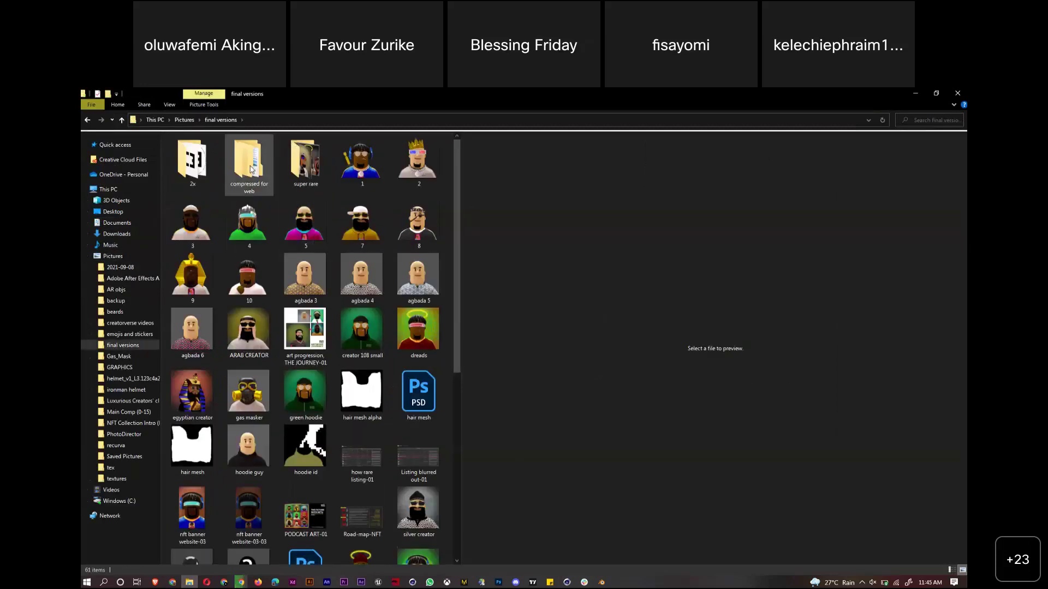
{"action": "left_click", "coordinate": [303, 160]}
{"action": "double_click", "coordinate": [303, 160]}
{"action": "scroll", "coordinate": [293, 212], "scroll_direction": "down", "scroll_amount": 10}
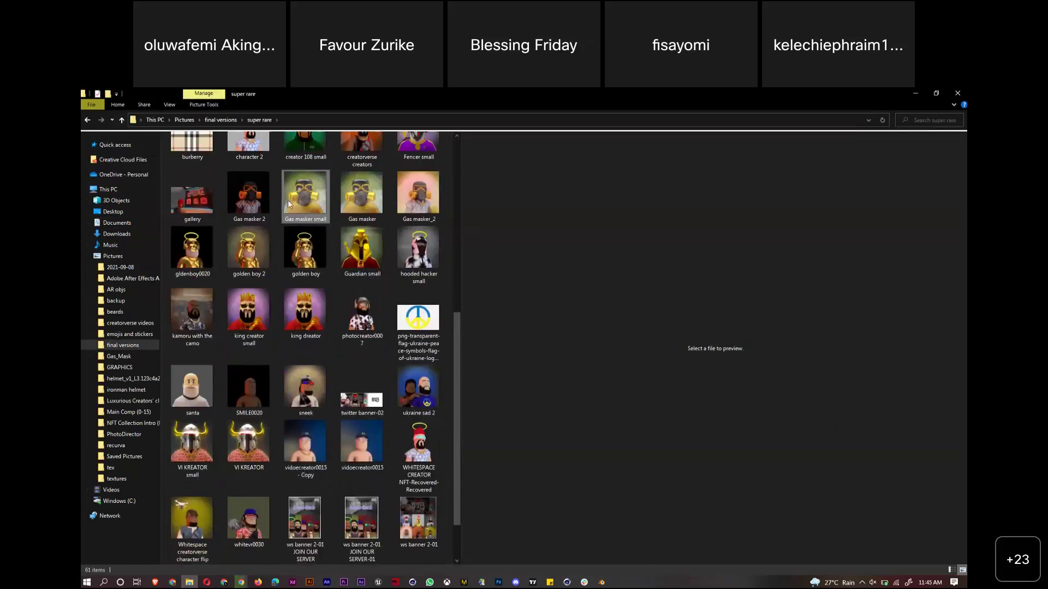
Open a gas masker render full size in Photos and page forward through the following character images
{"action": "double_click", "coordinate": [288, 204]}
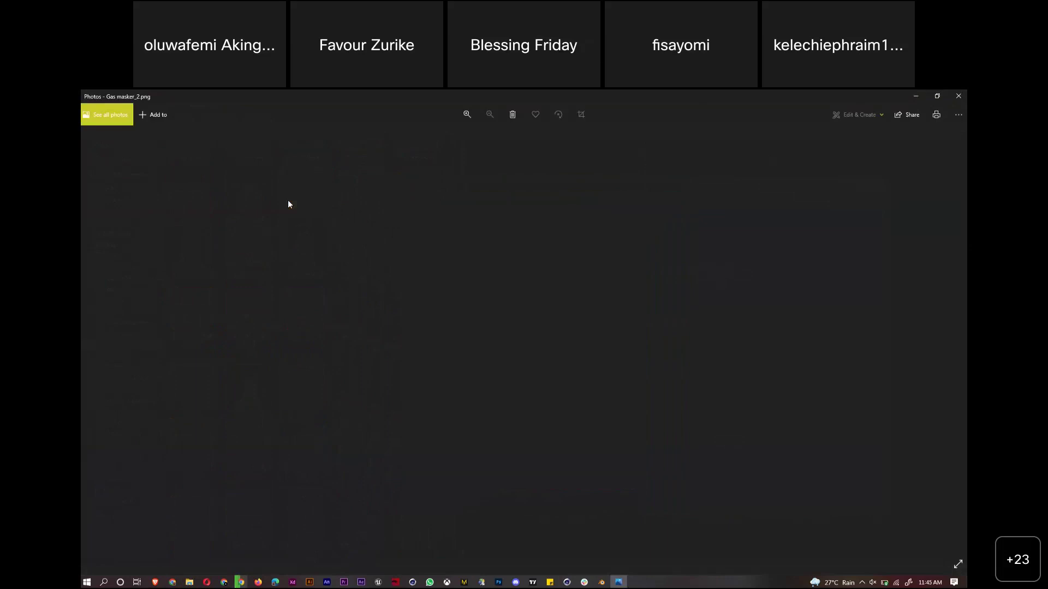
{"action": "key", "text": "Right"}
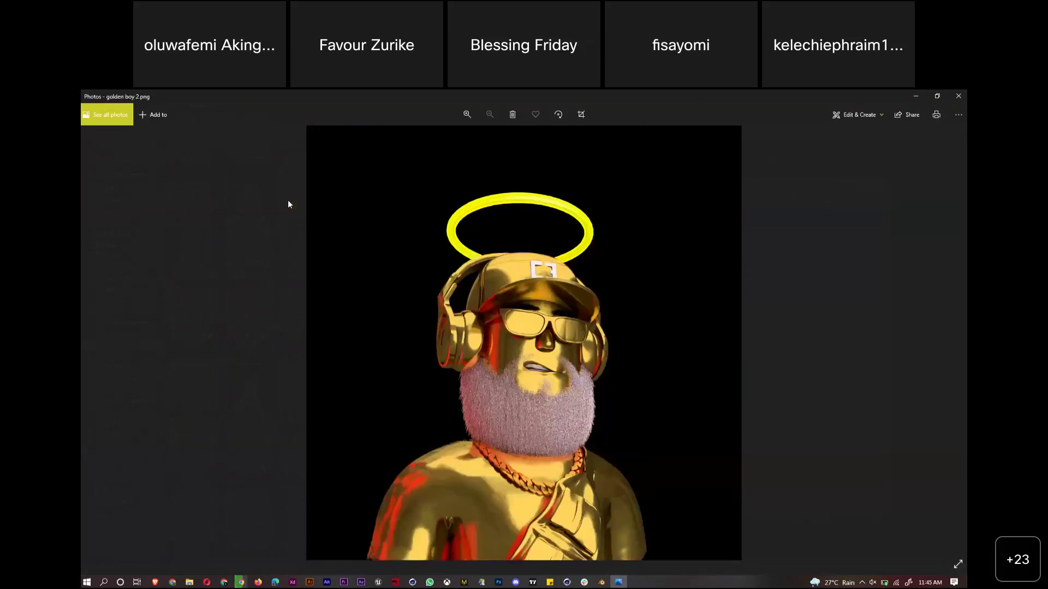
{"action": "key", "text": "Right"}
{"action": "key", "text": "Right"}
{"action": "key", "text": "Right"}
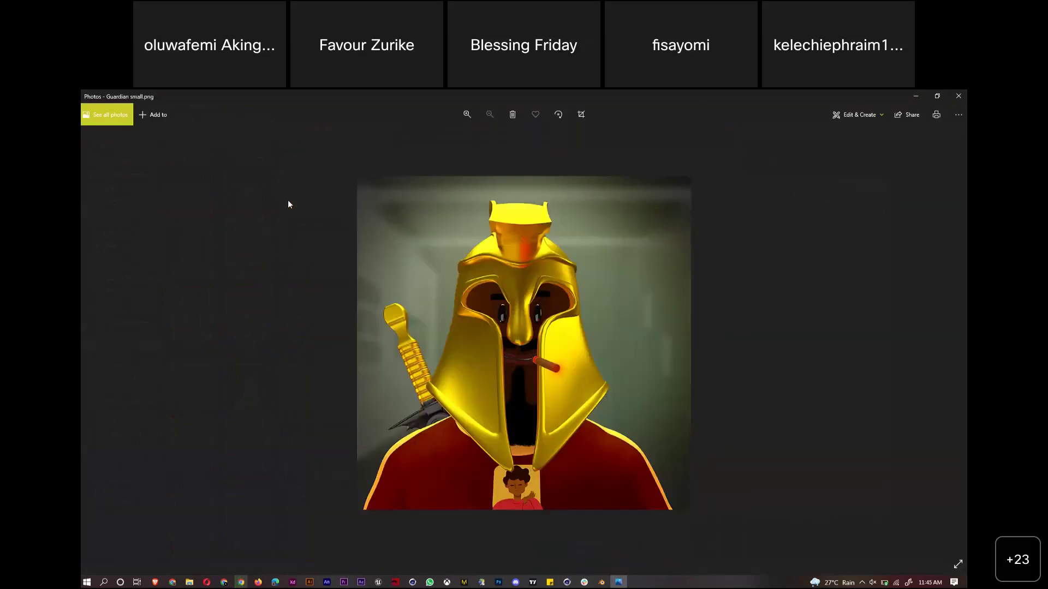
{"action": "key", "text": "Right"}
{"action": "key", "text": "Right"}
{"action": "key", "text": "Right"}
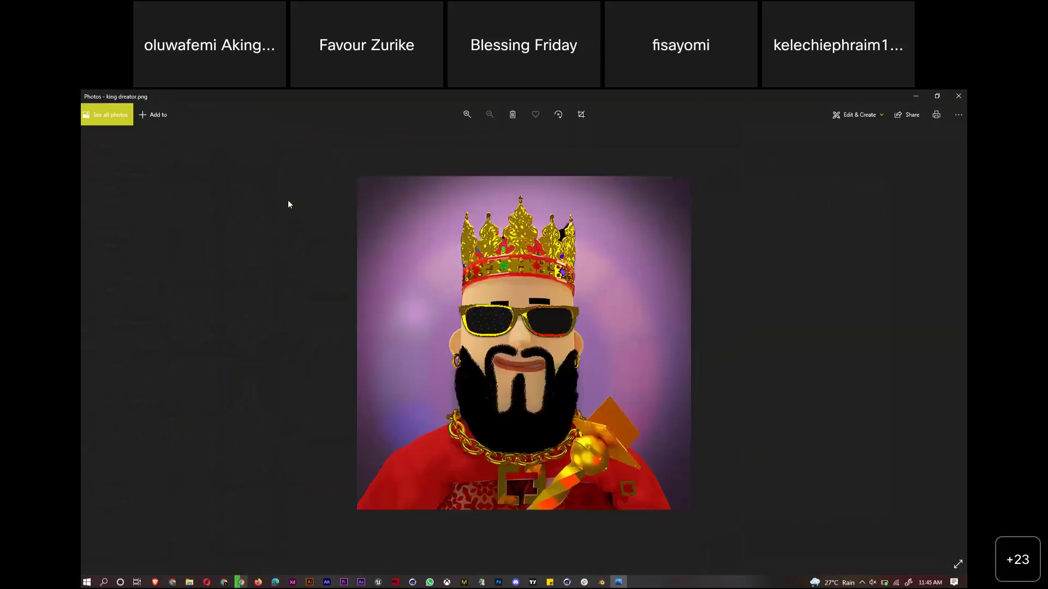
{"action": "key", "text": "Right"}
{"action": "key", "text": "Right"}
{"action": "key", "text": "Right"}
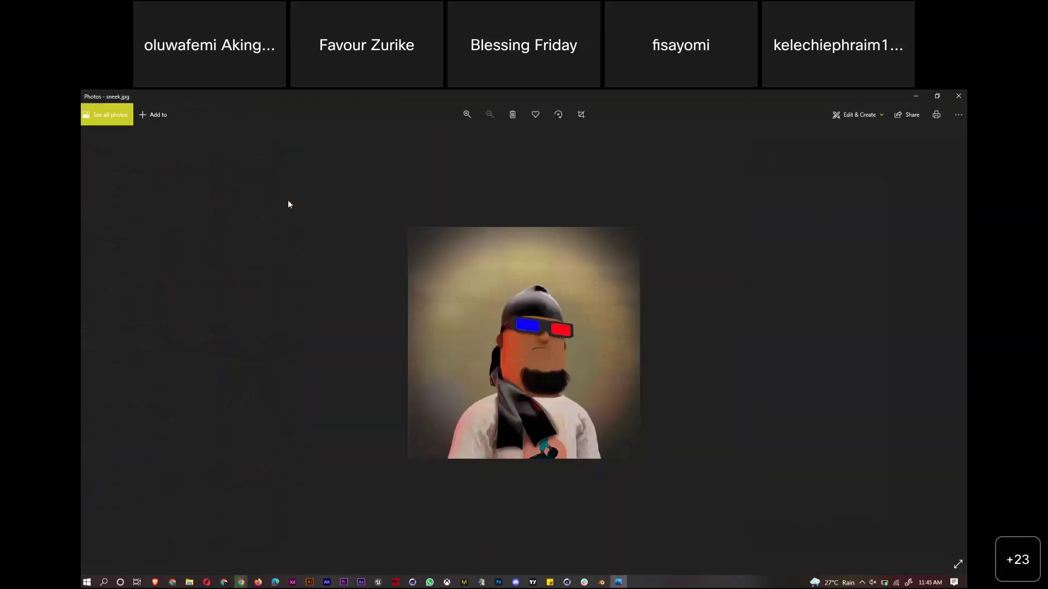
{"action": "key", "text": "Right"}
{"action": "key", "text": "Right"}
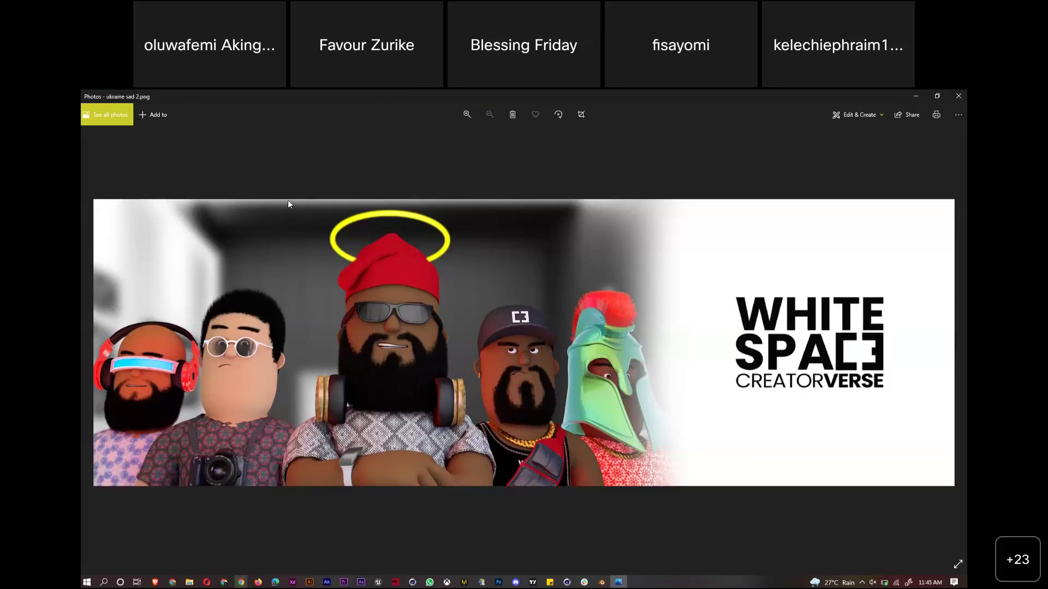
{"action": "key", "text": "Right"}
{"action": "key", "text": "Right"}
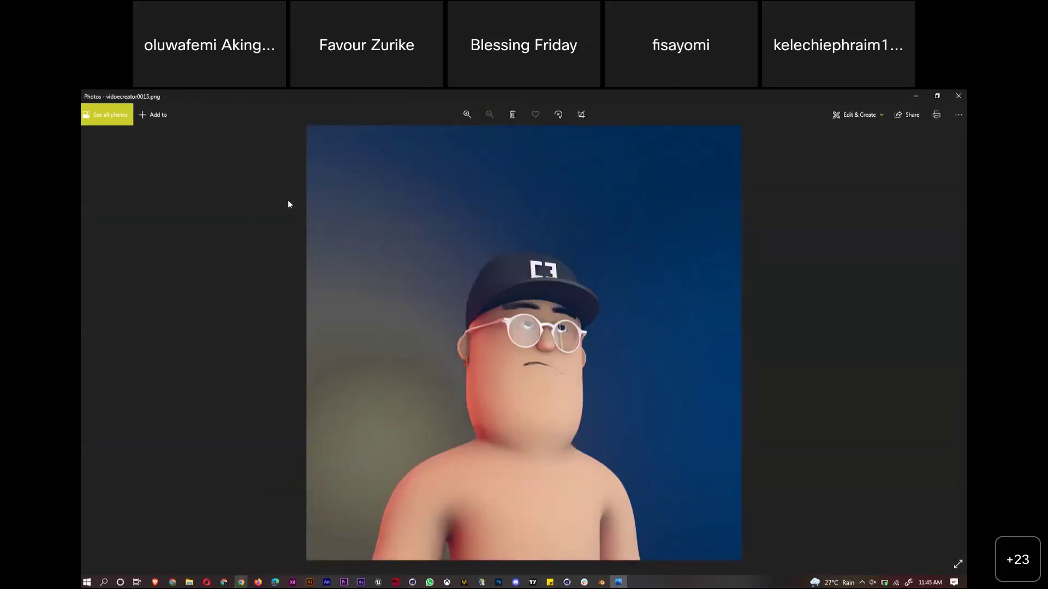
Advance to the Whitespace creatorverse character flip video and play it
{"action": "key", "text": "Right"}
{"action": "key", "text": "Right"}
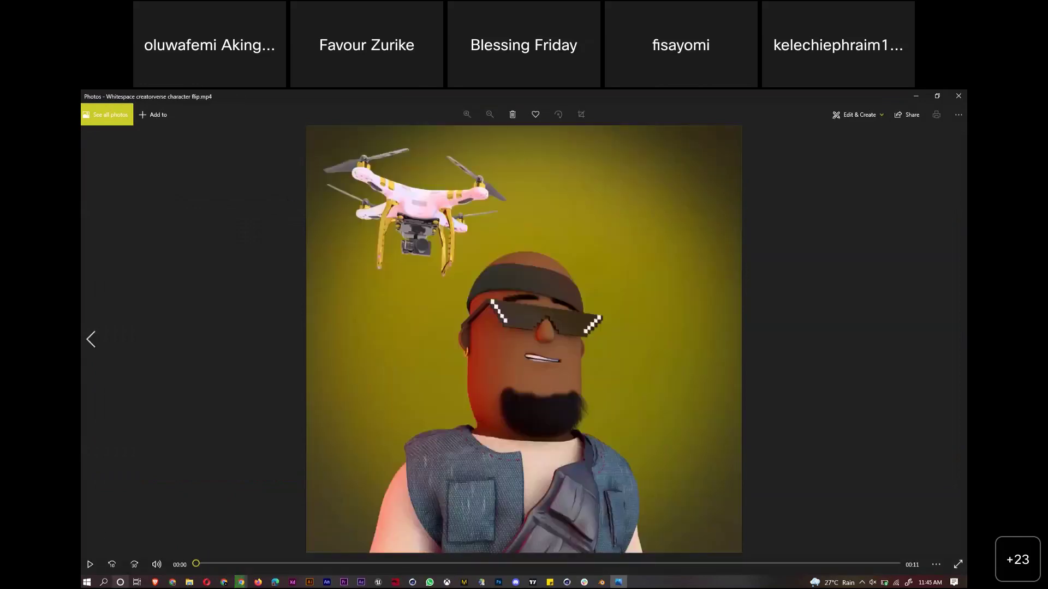
{"action": "left_click", "coordinate": [88, 569]}
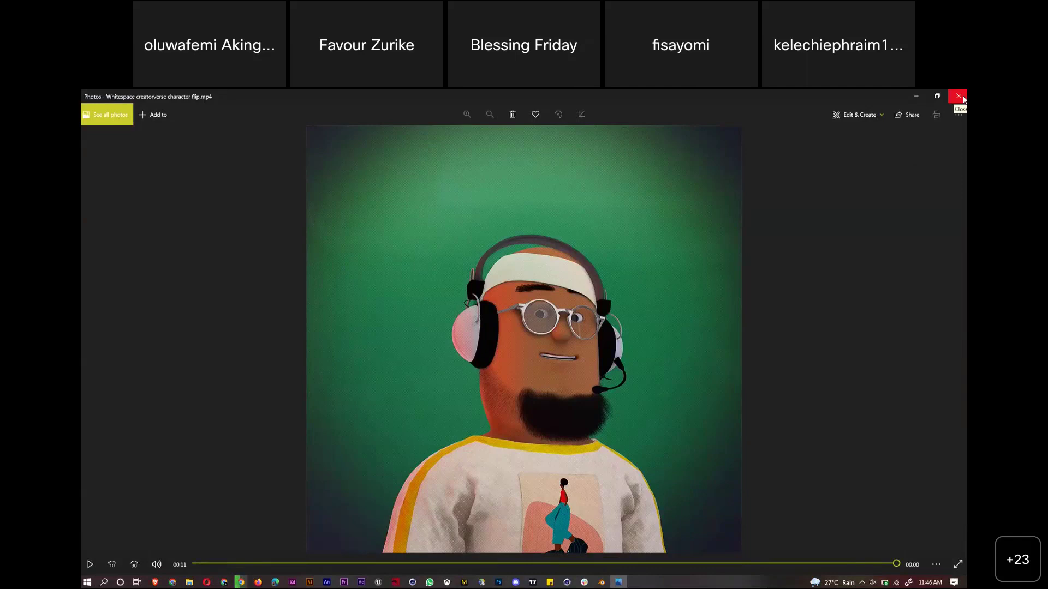
Switch to the Sticky Notes drawing with the modelling methods list and the x-y axes sketch
{"action": "mouse_move", "coordinate": [548, 581]}
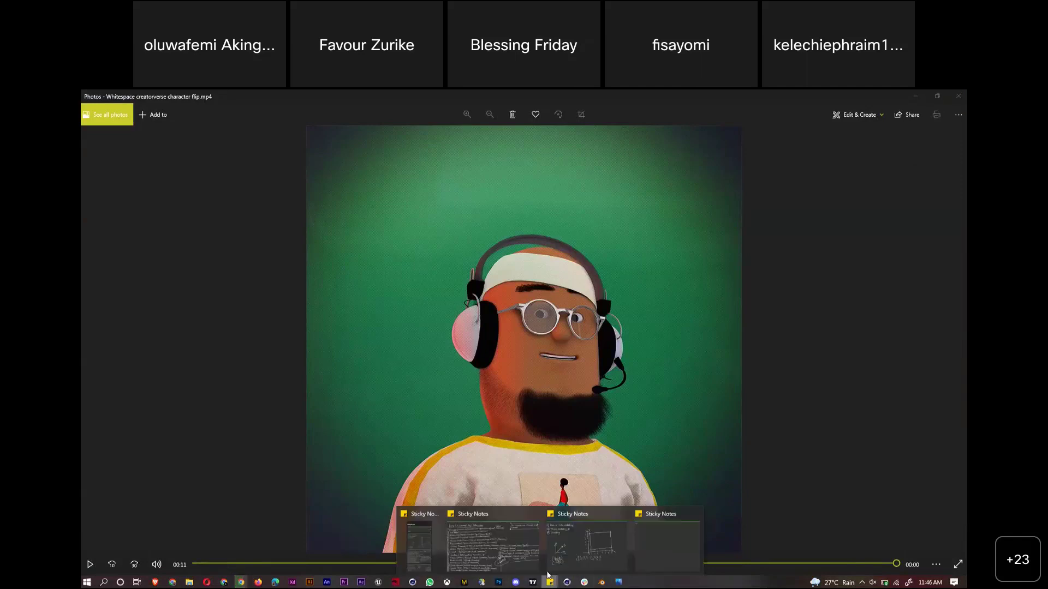
{"action": "left_click", "coordinate": [562, 548]}
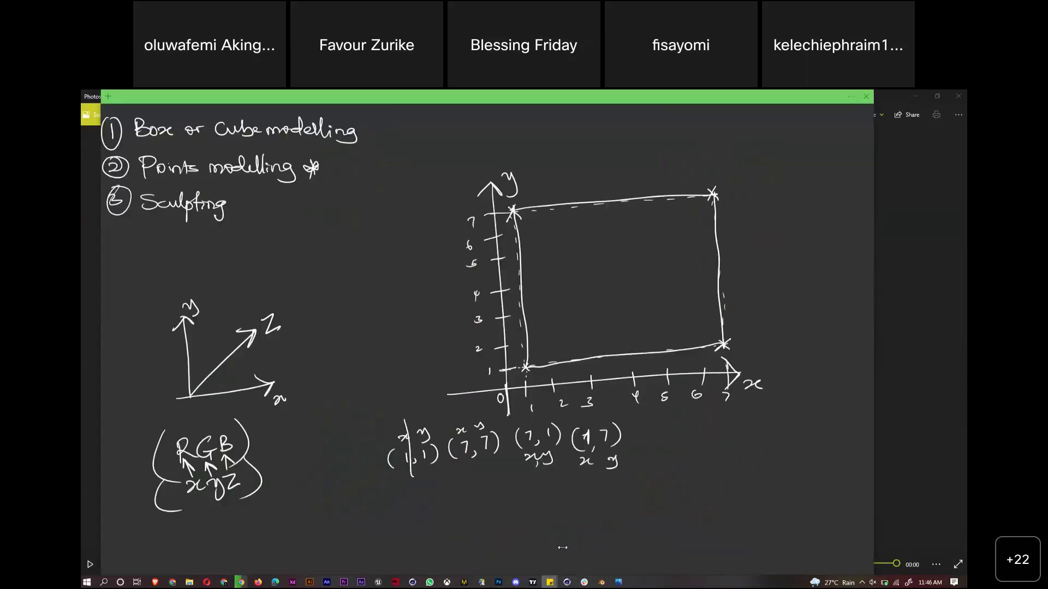